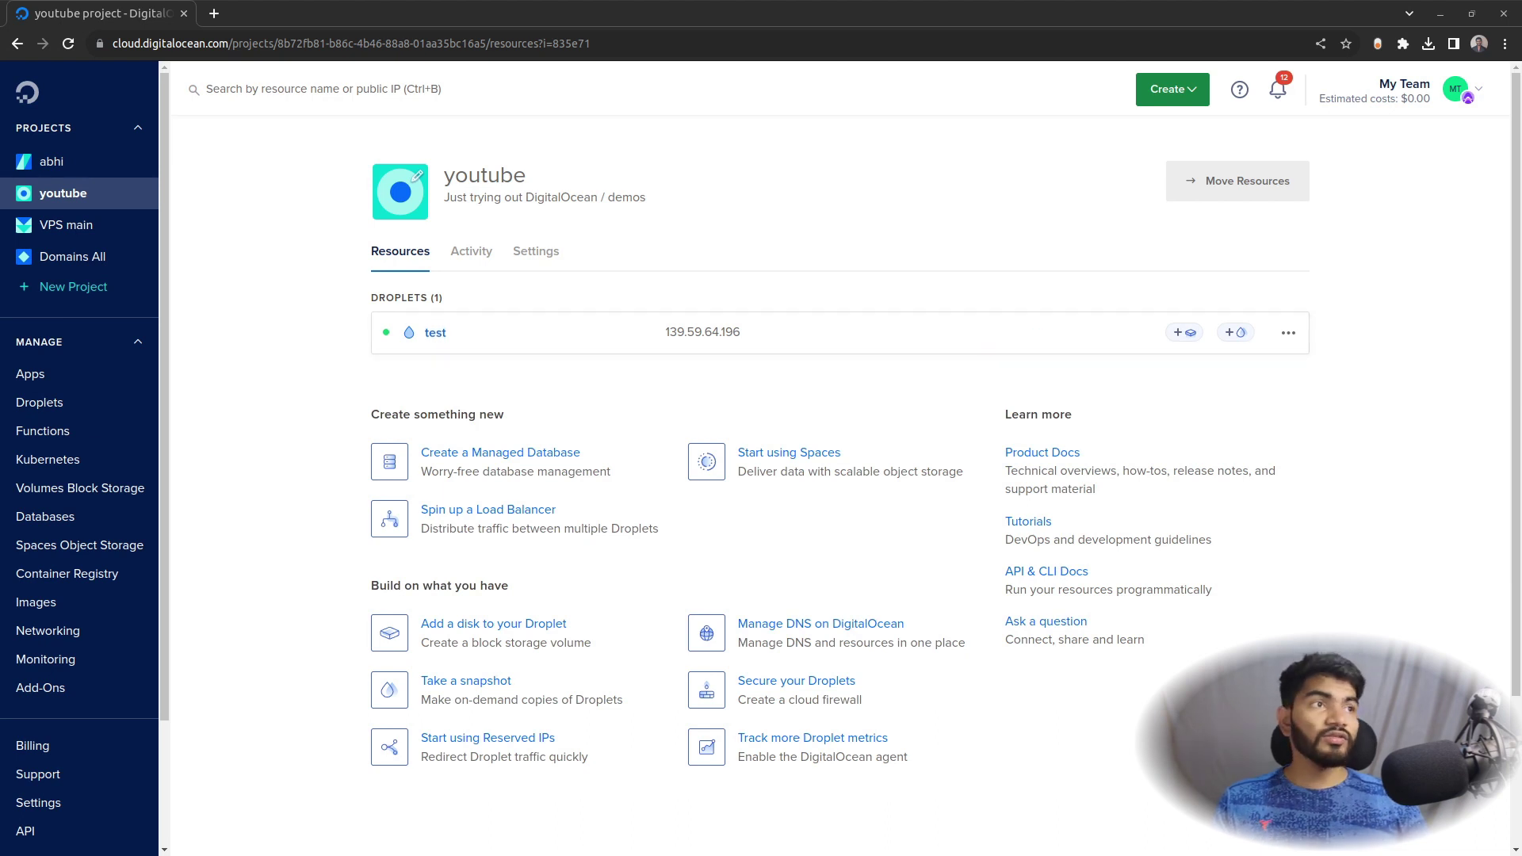
# Step: Open a new browser window and load the CyberPanel login page at 139.59.64.196:8090
pyautogui.hotkey('ctrl', 'n')
pyautogui.moveTo(822, 74); pyautogui.dragTo(1364, 224)
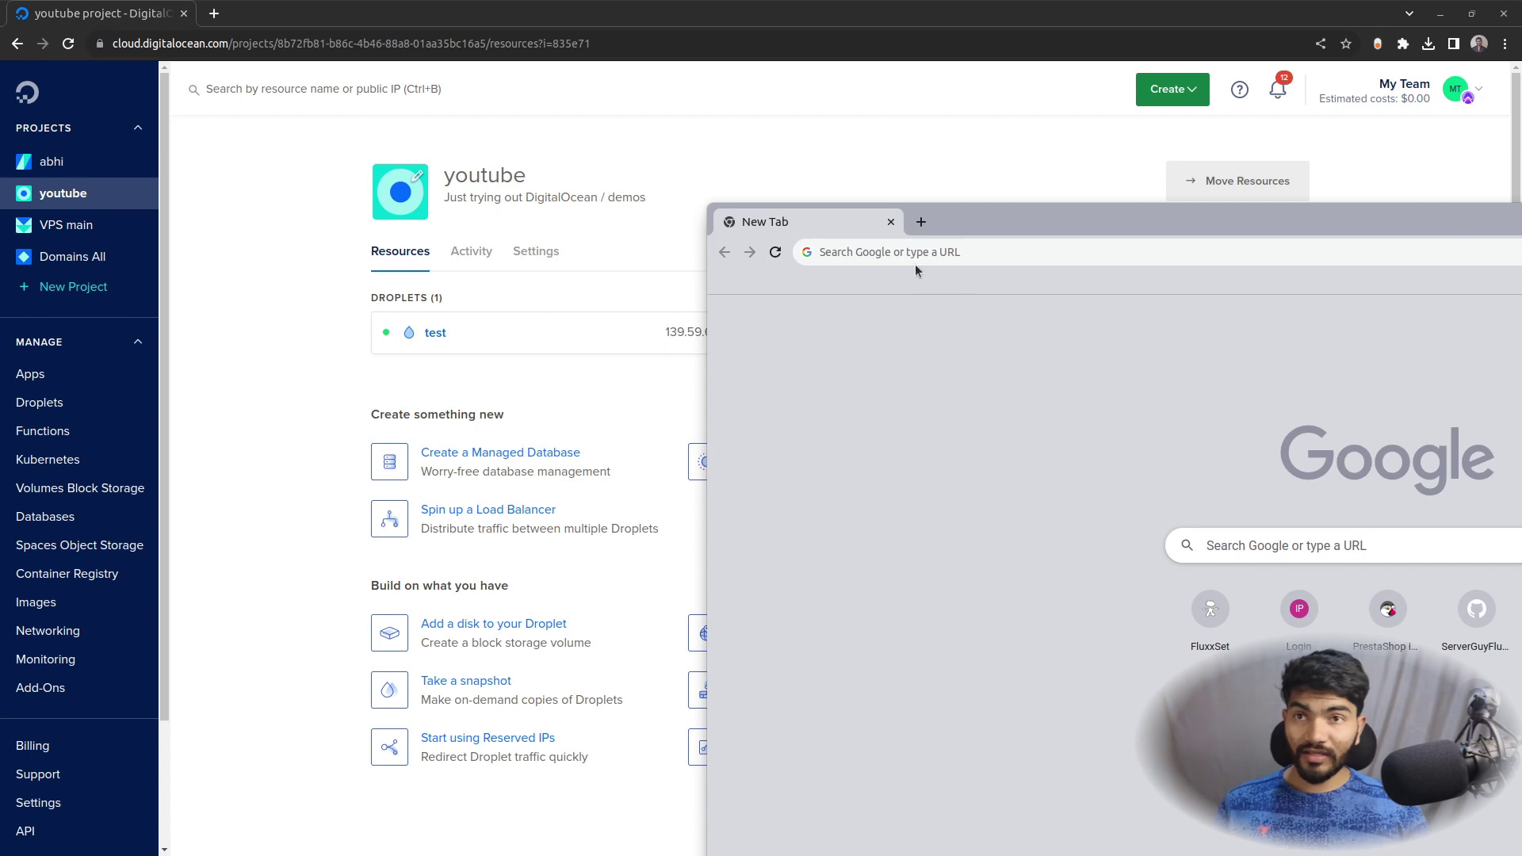
pyautogui.click(906, 255)
pyautogui.write('139.59.64.196')
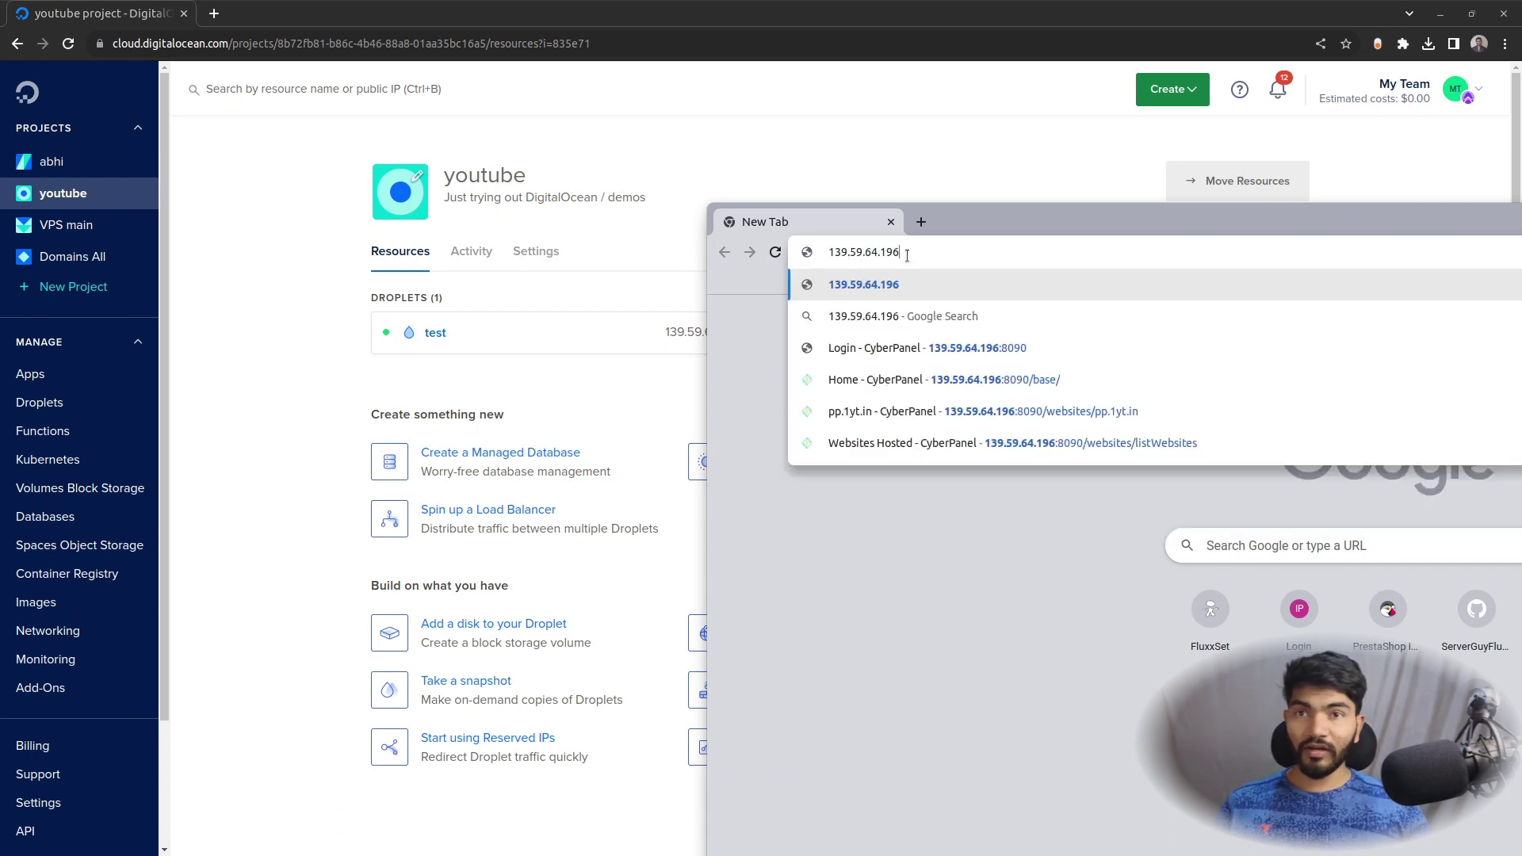
pyautogui.click(1048, 360)
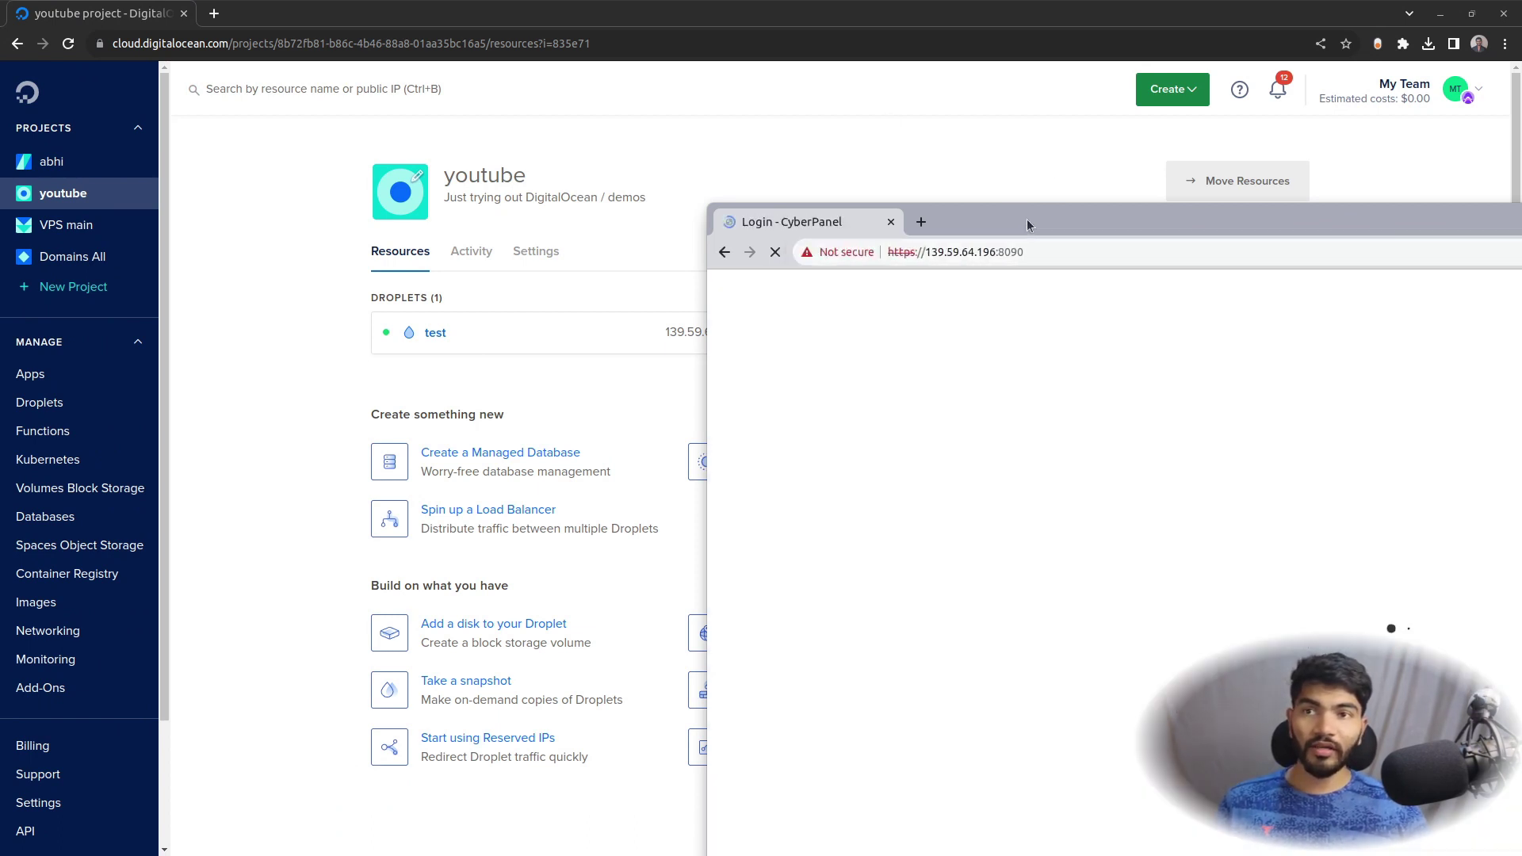
pyautogui.moveTo(962, 228); pyautogui.dragTo(485, 265)
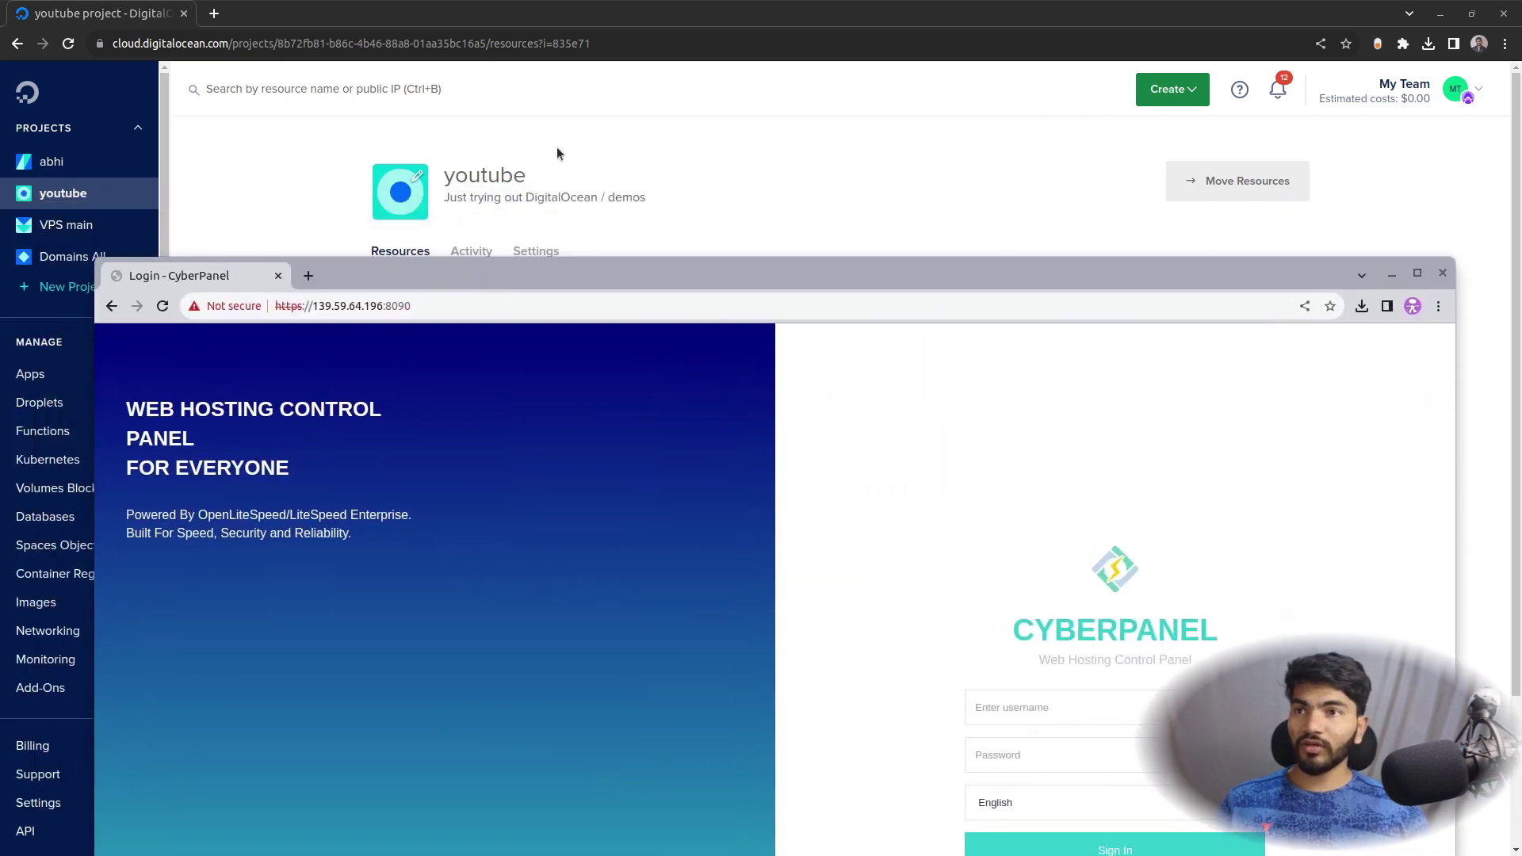
# Step: Sign in to CyberPanel as admin in a maximized window and open the form for creating a website
pyautogui.click(652, 11)
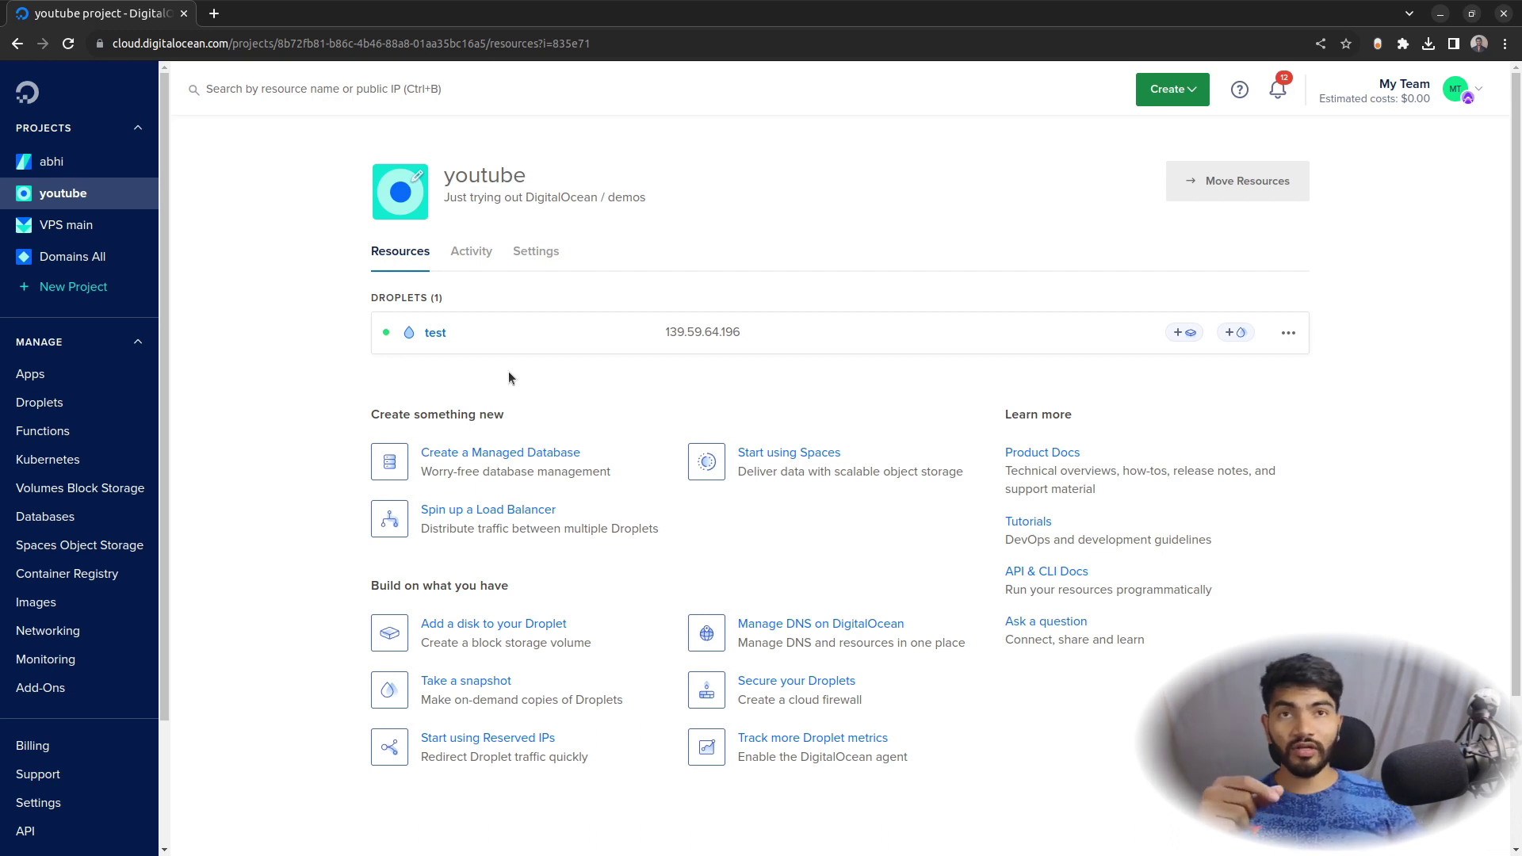
pyautogui.doubleClick(1191, 16)
pyautogui.press('super+h')
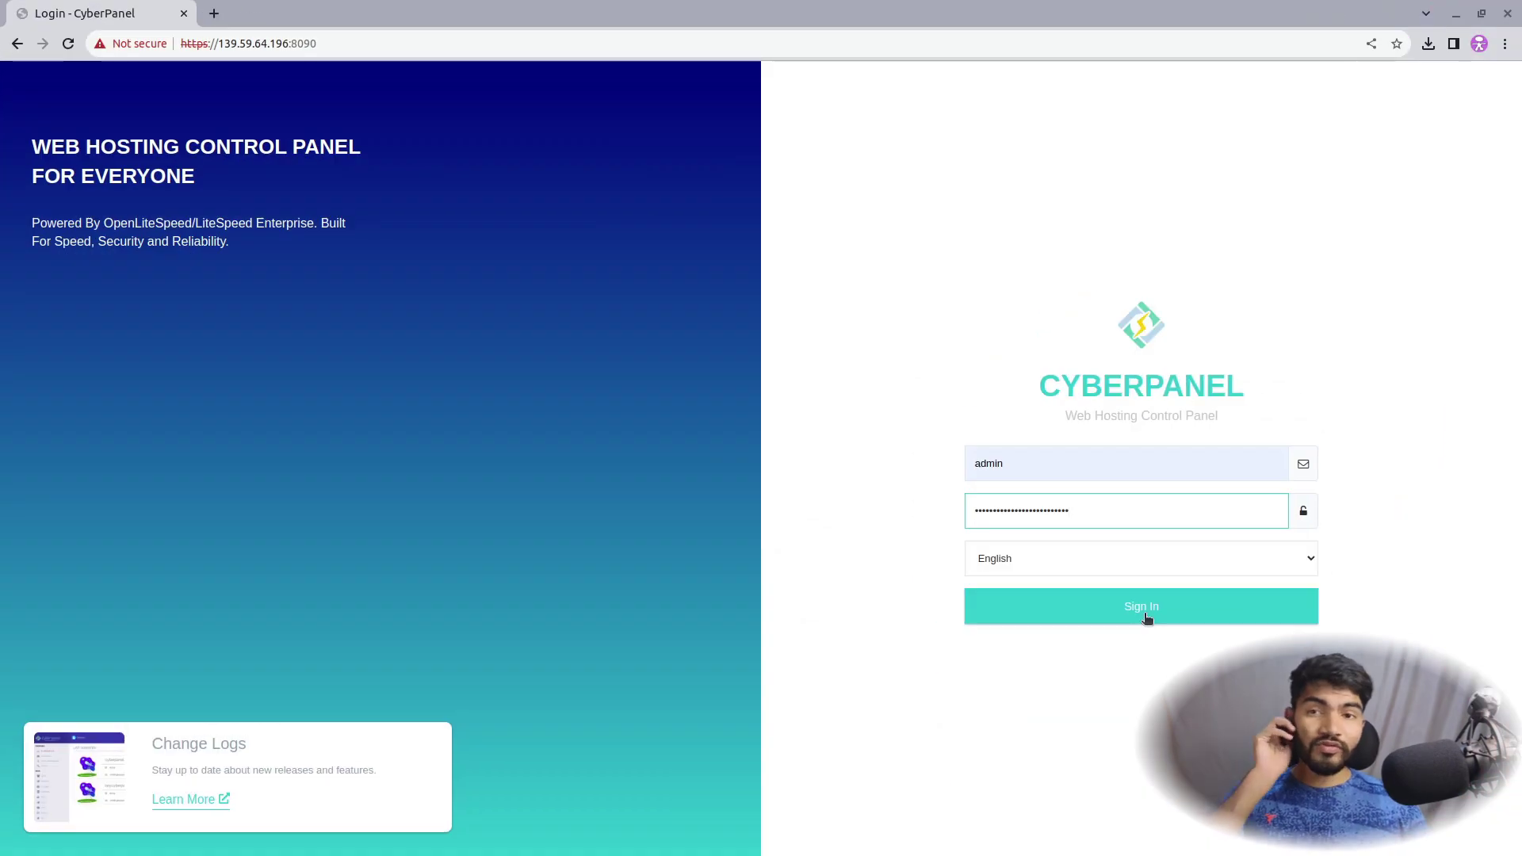
pyautogui.click(1145, 615)
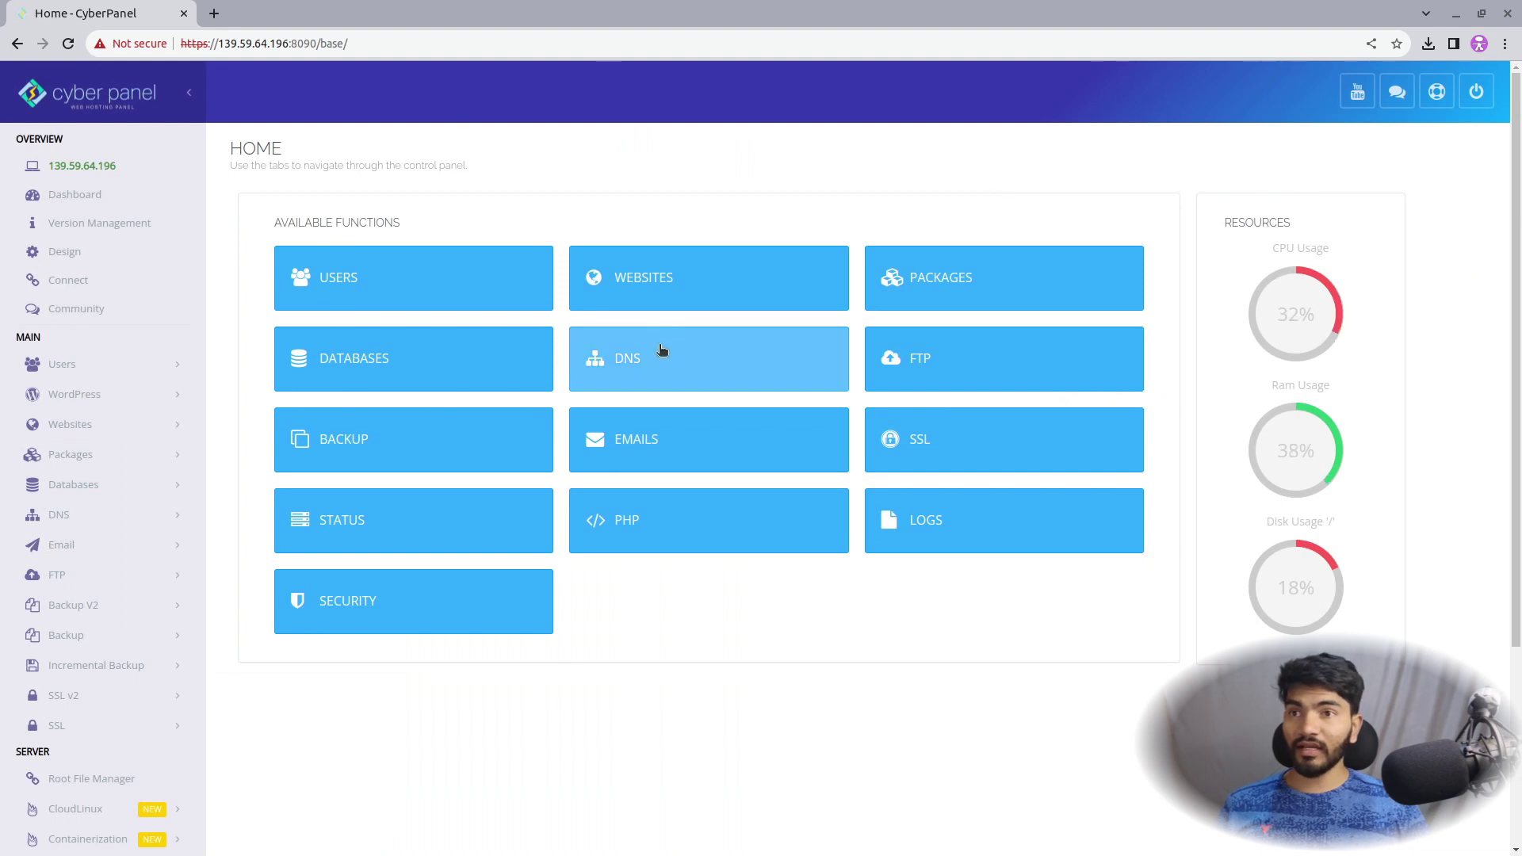
pyautogui.click(706, 295)
pyautogui.click(321, 284)
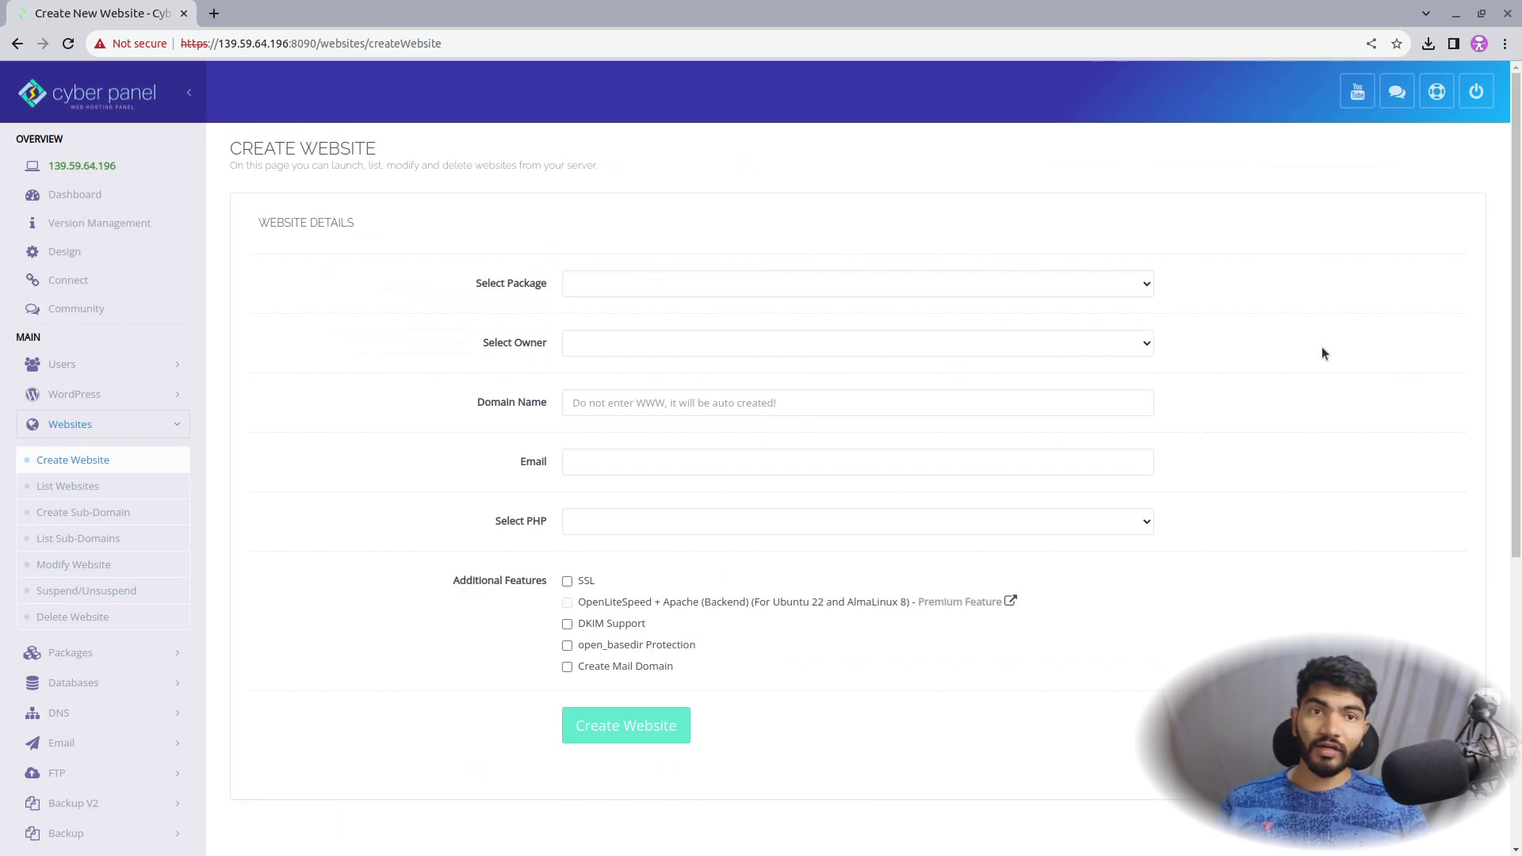
# Step: Open the Cloudflare dashboard for 1yt.in in a new browser tab and show its DNS records
pyautogui.click(213, 13)
pyautogui.click(950, 408)
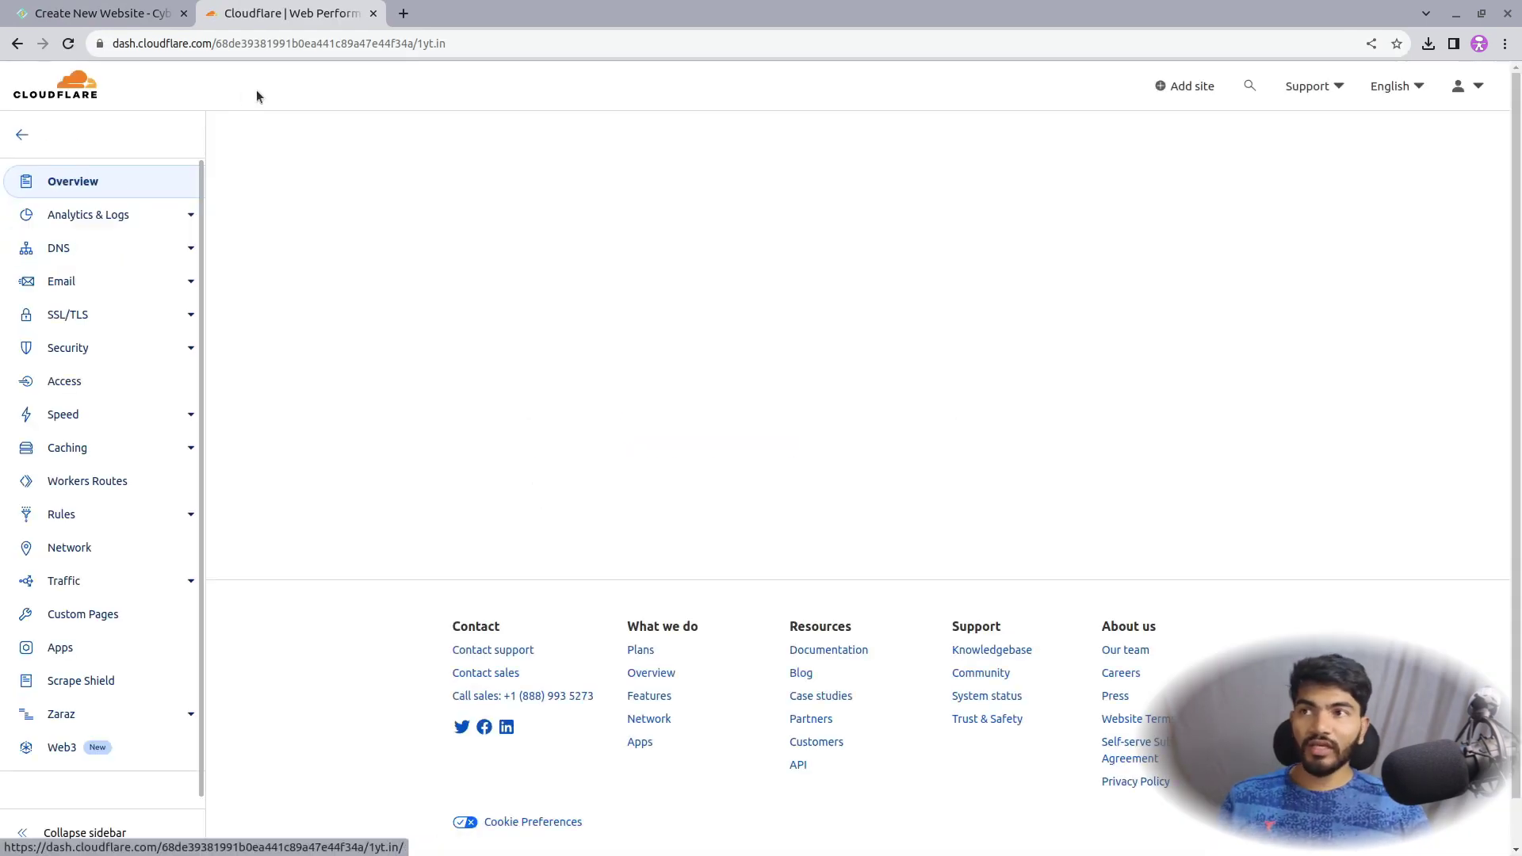
pyautogui.click(59, 249)
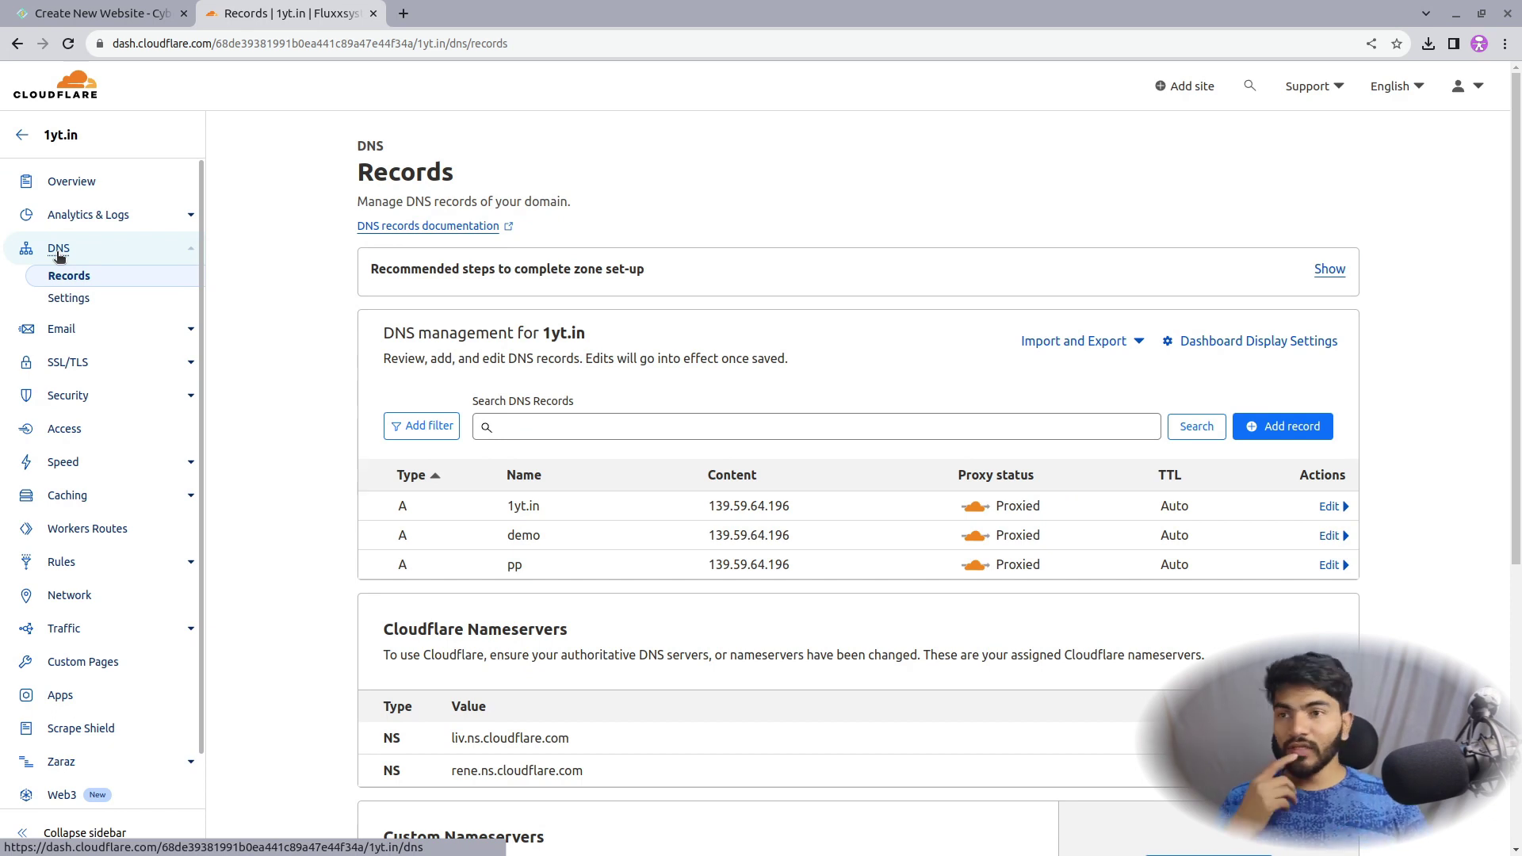
# Step: Start a new A record for 1yt.in with the name dj, and copy the full subdomain dj.1yt.in
pyautogui.scroll(-4, 903, 194)
pyautogui.click(1245, 143)
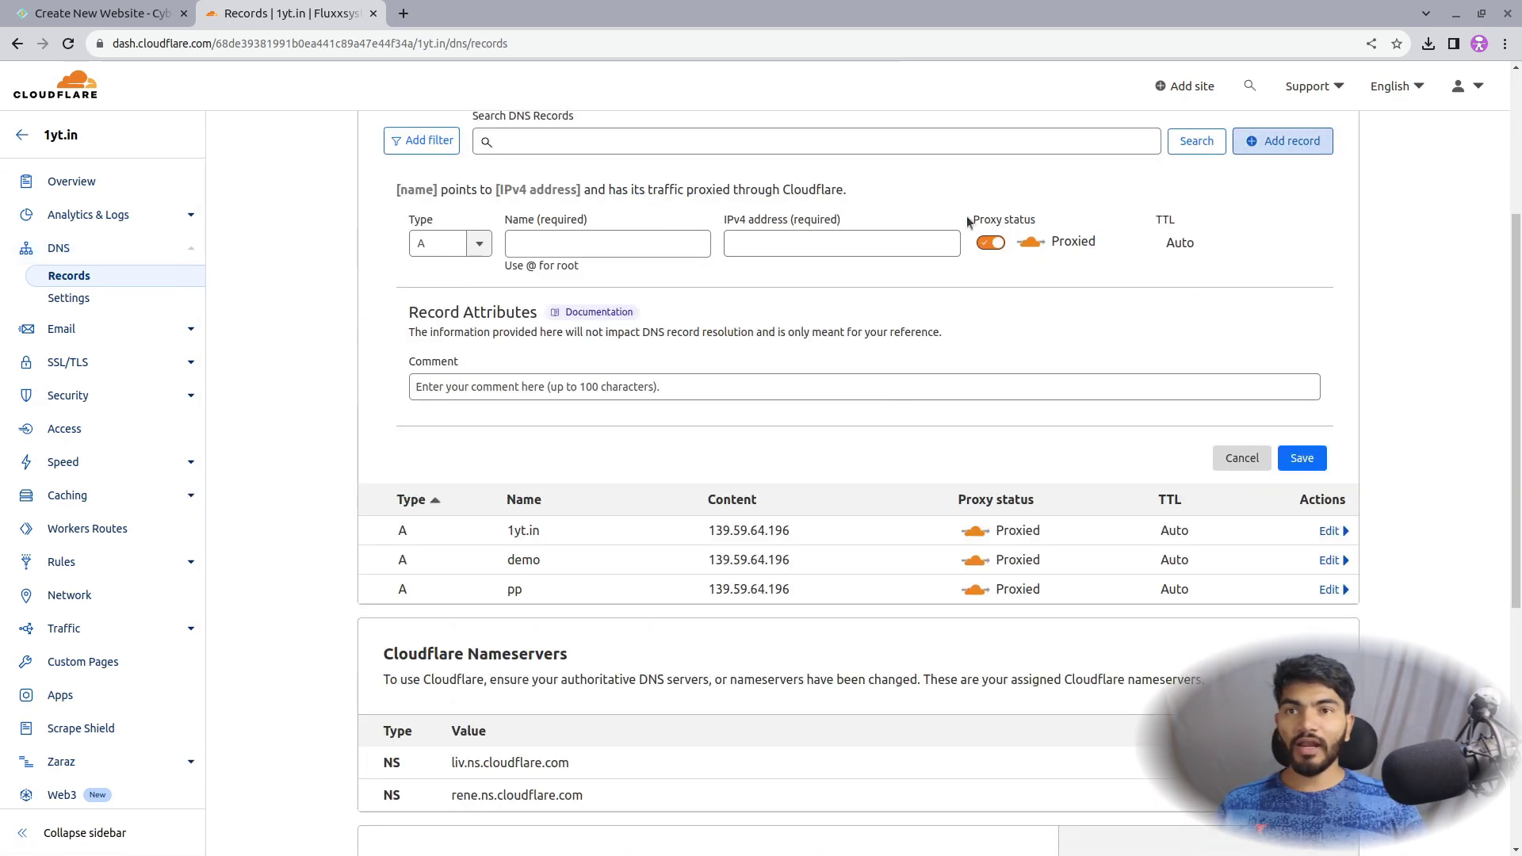
pyautogui.click(658, 243)
pyautogui.write('dj')
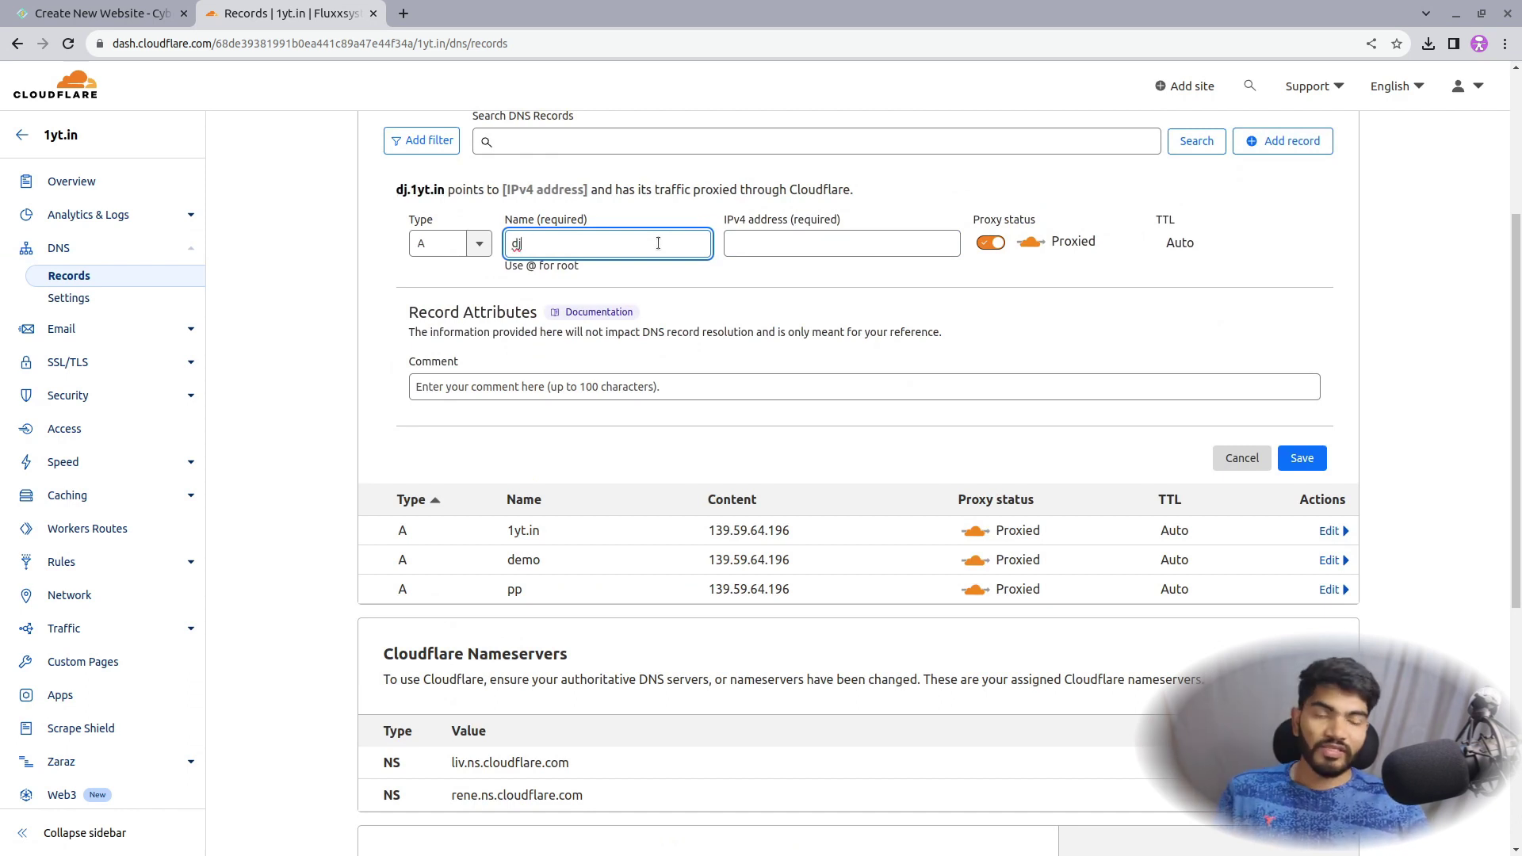
pyautogui.moveTo(395, 191); pyautogui.dragTo(444, 202)
pyautogui.rightClick(444, 201)
pyautogui.click(463, 206)
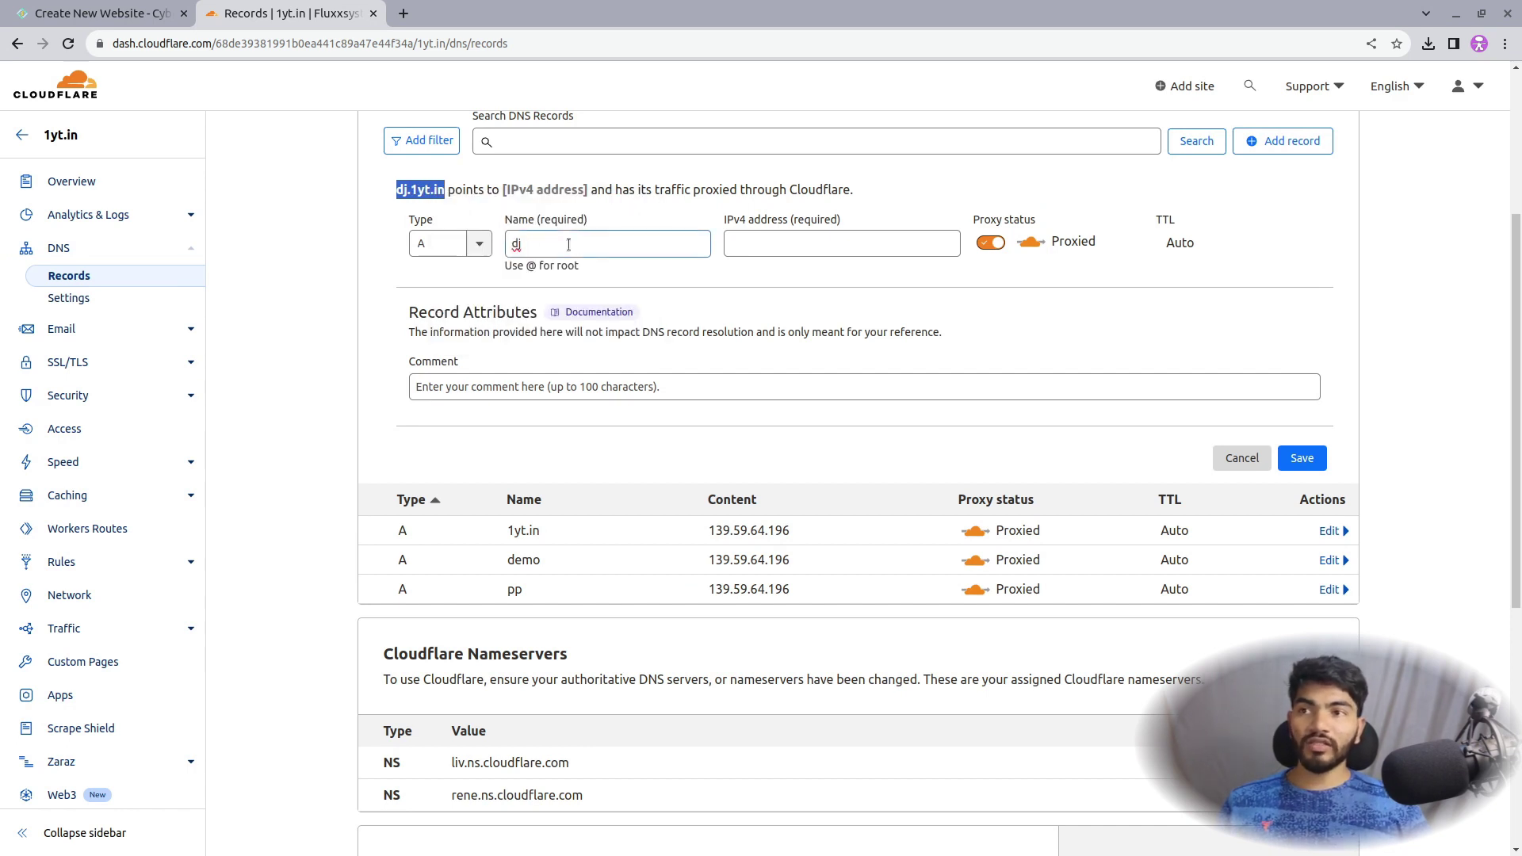
pyautogui.moveTo(418, 190); pyautogui.dragTo(441, 186)
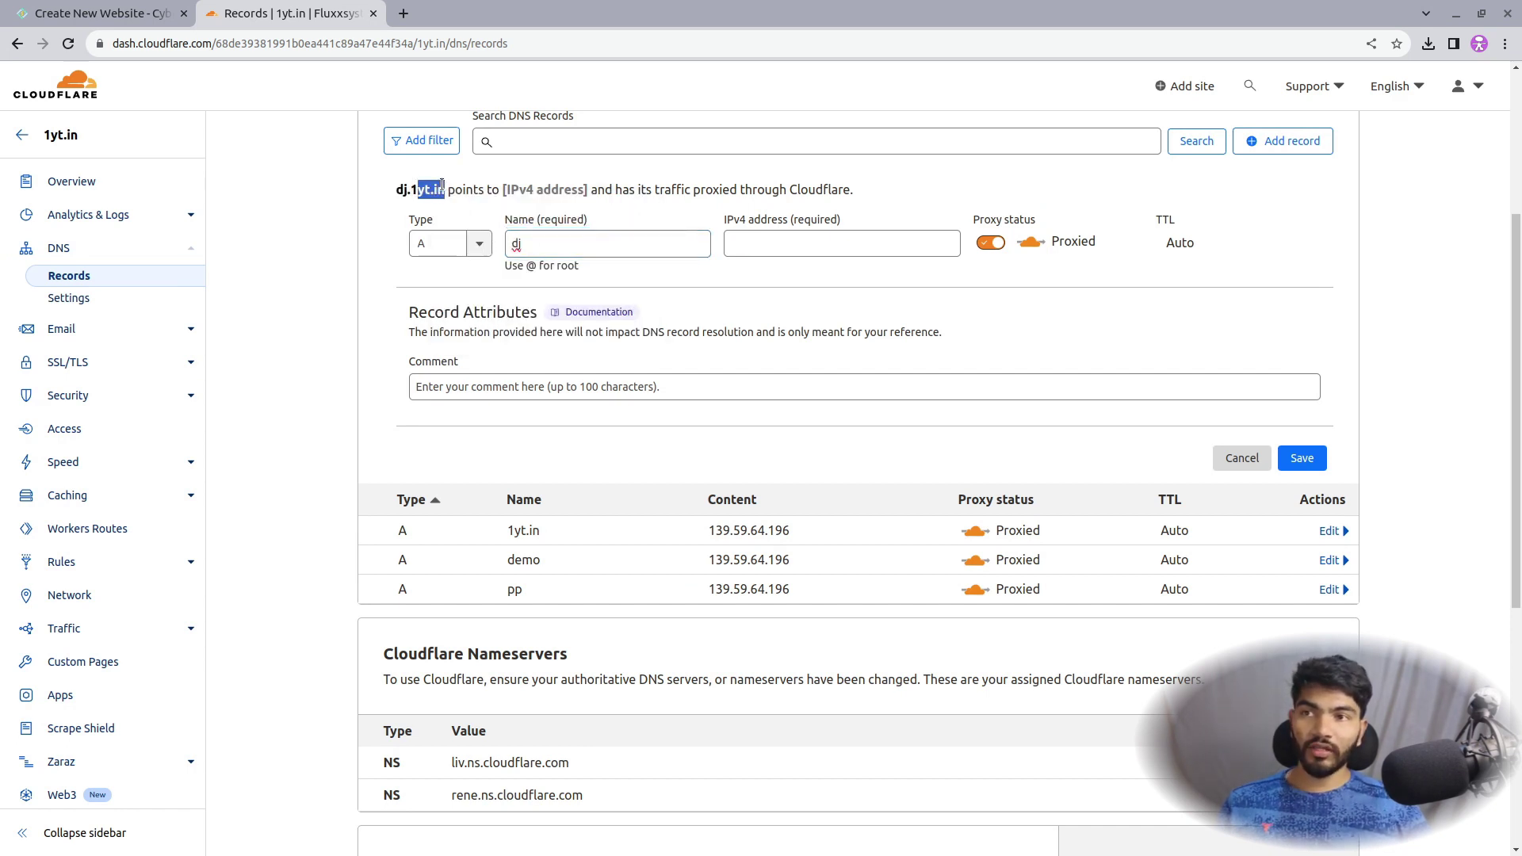
# Step: Copy the server IP from the CyberPanel address, enter 139.59.64.196 as the dj record's IPv4 address, and save the record
pyautogui.click(912, 244)
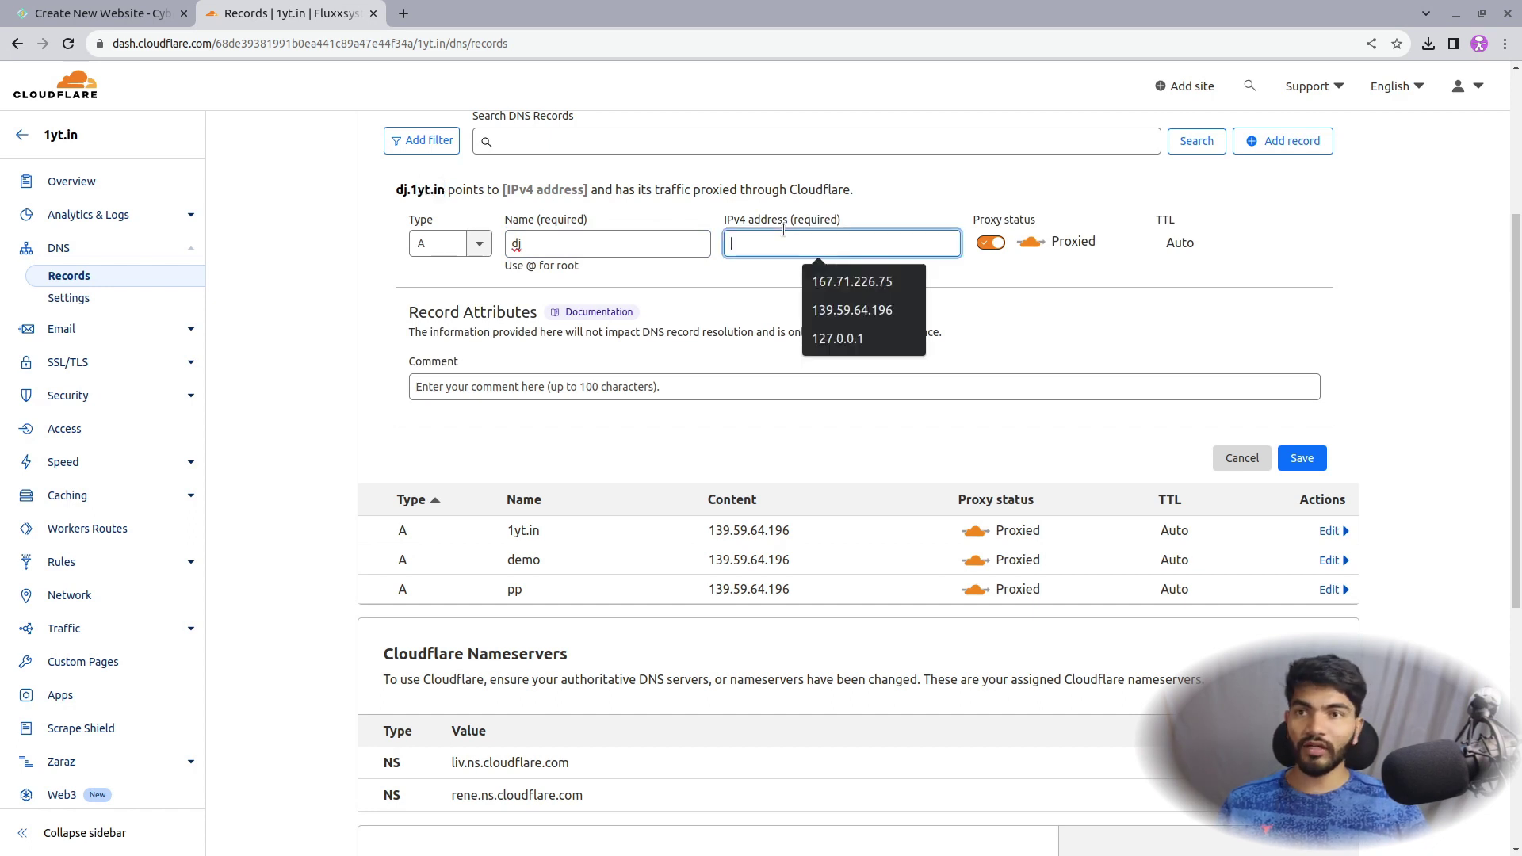
pyautogui.click(156, 6)
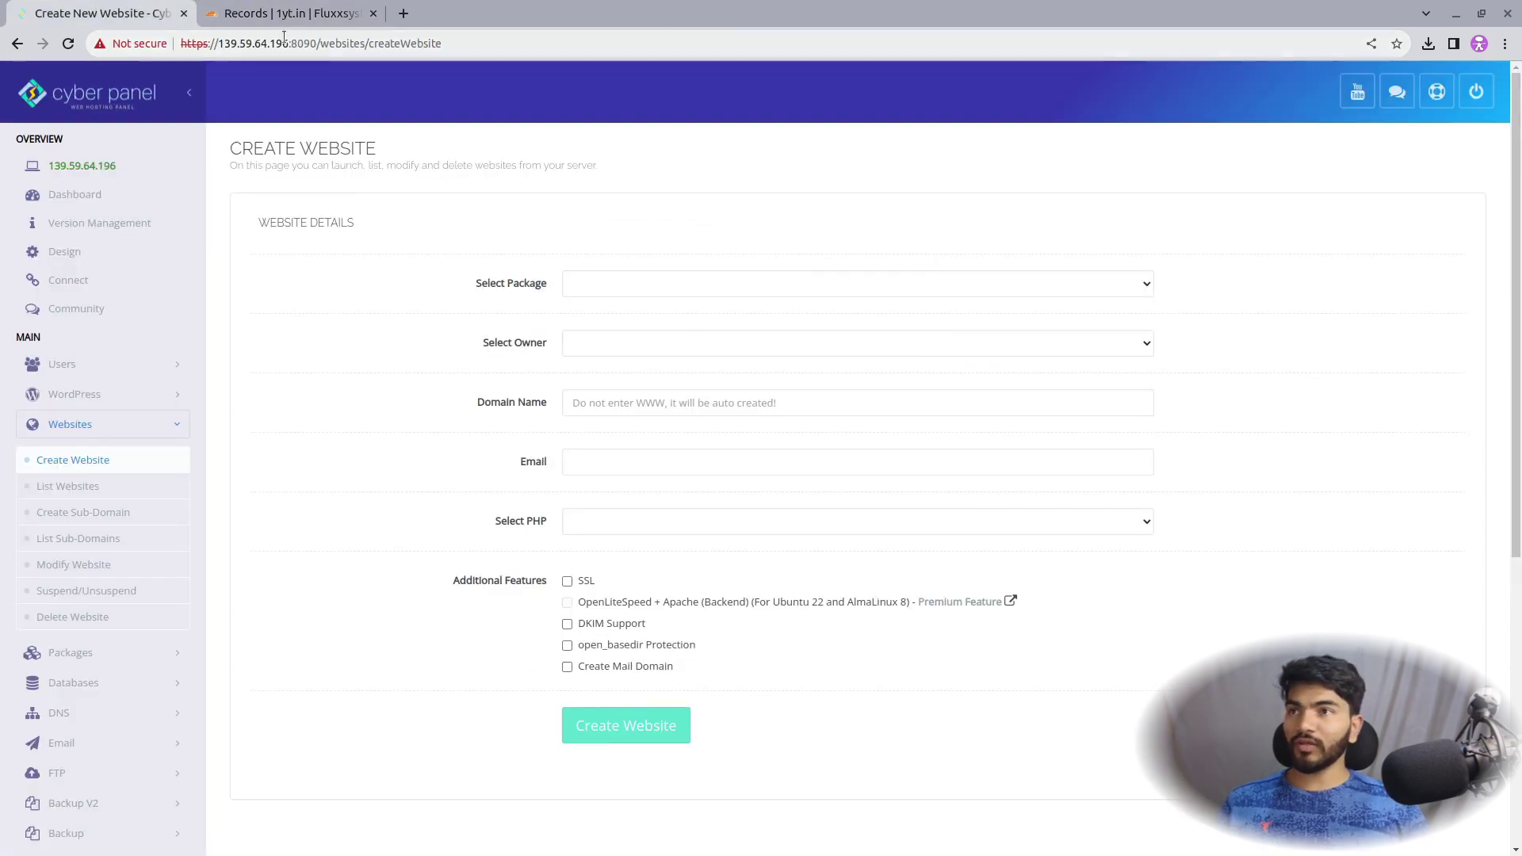
pyautogui.moveTo(288, 43); pyautogui.dragTo(219, 44)
pyautogui.click(242, 9)
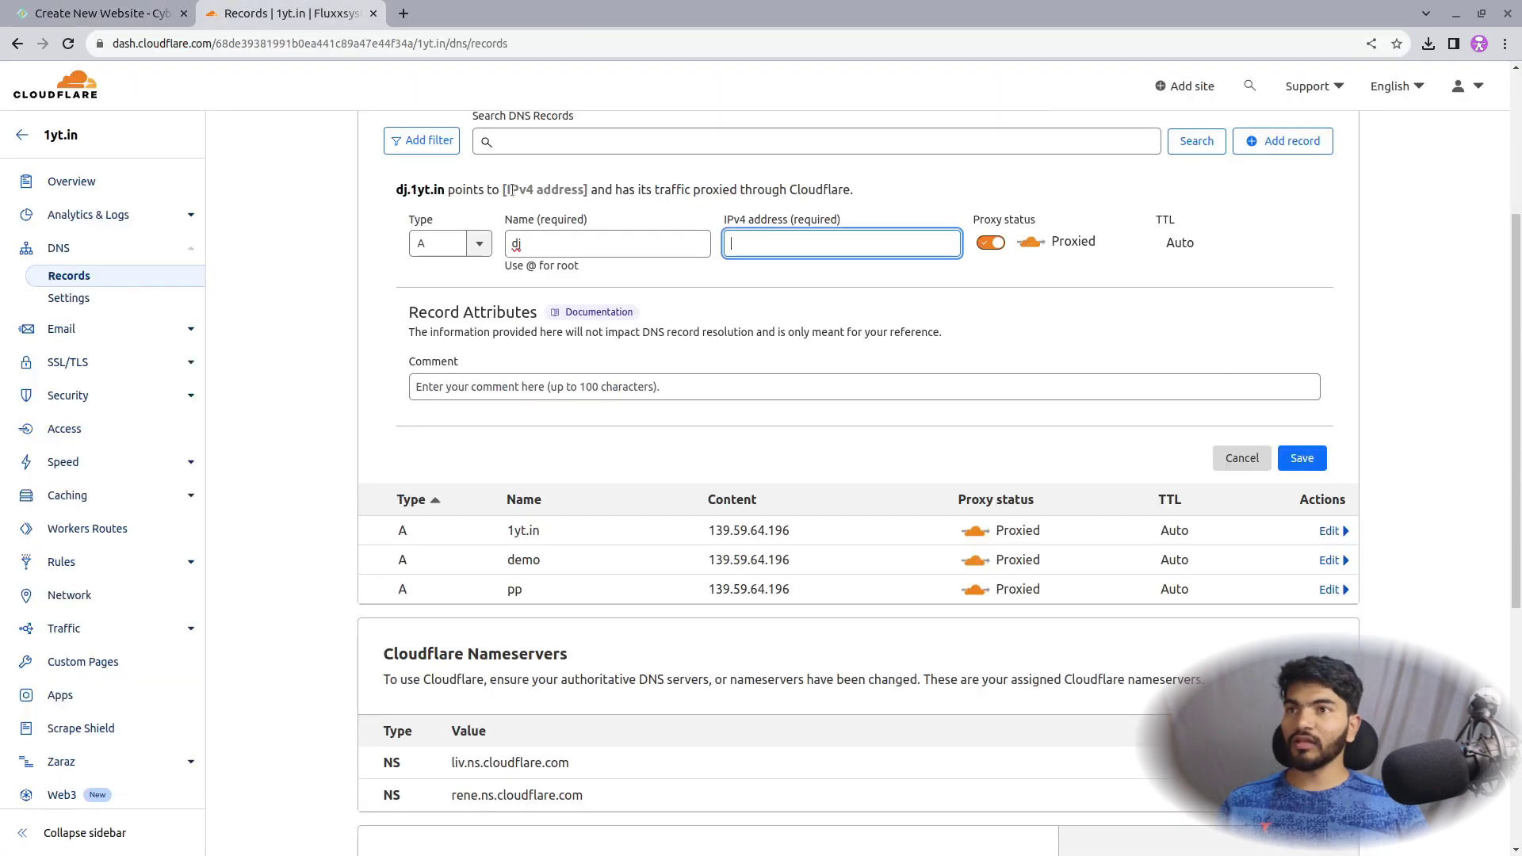
pyautogui.click(816, 252)
pyautogui.hotkey('ctrl', 'v')
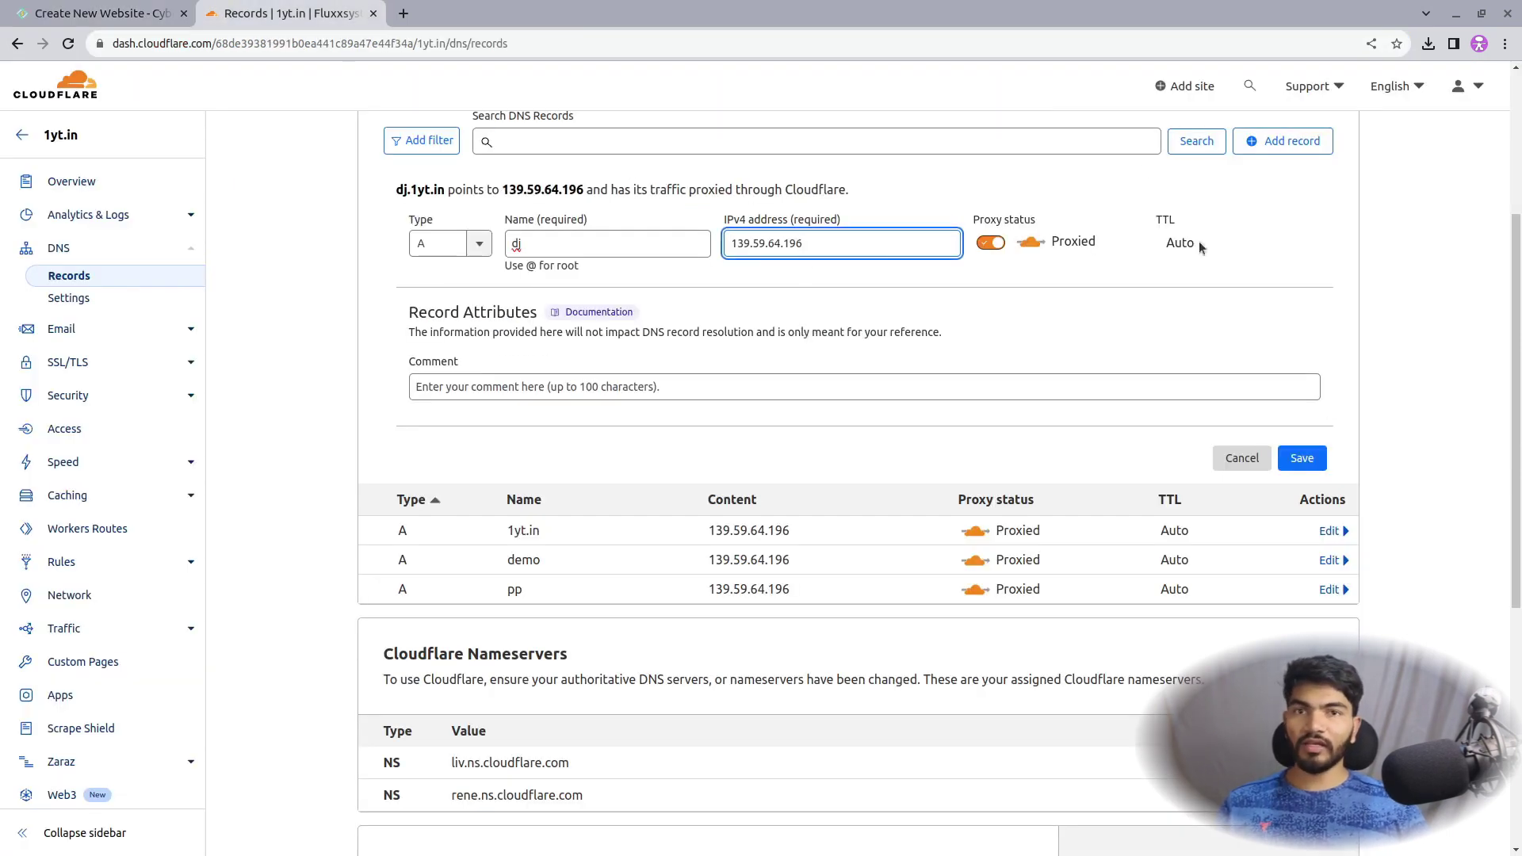
pyautogui.scroll(-3, 1196, 246)
pyautogui.click(1312, 269)
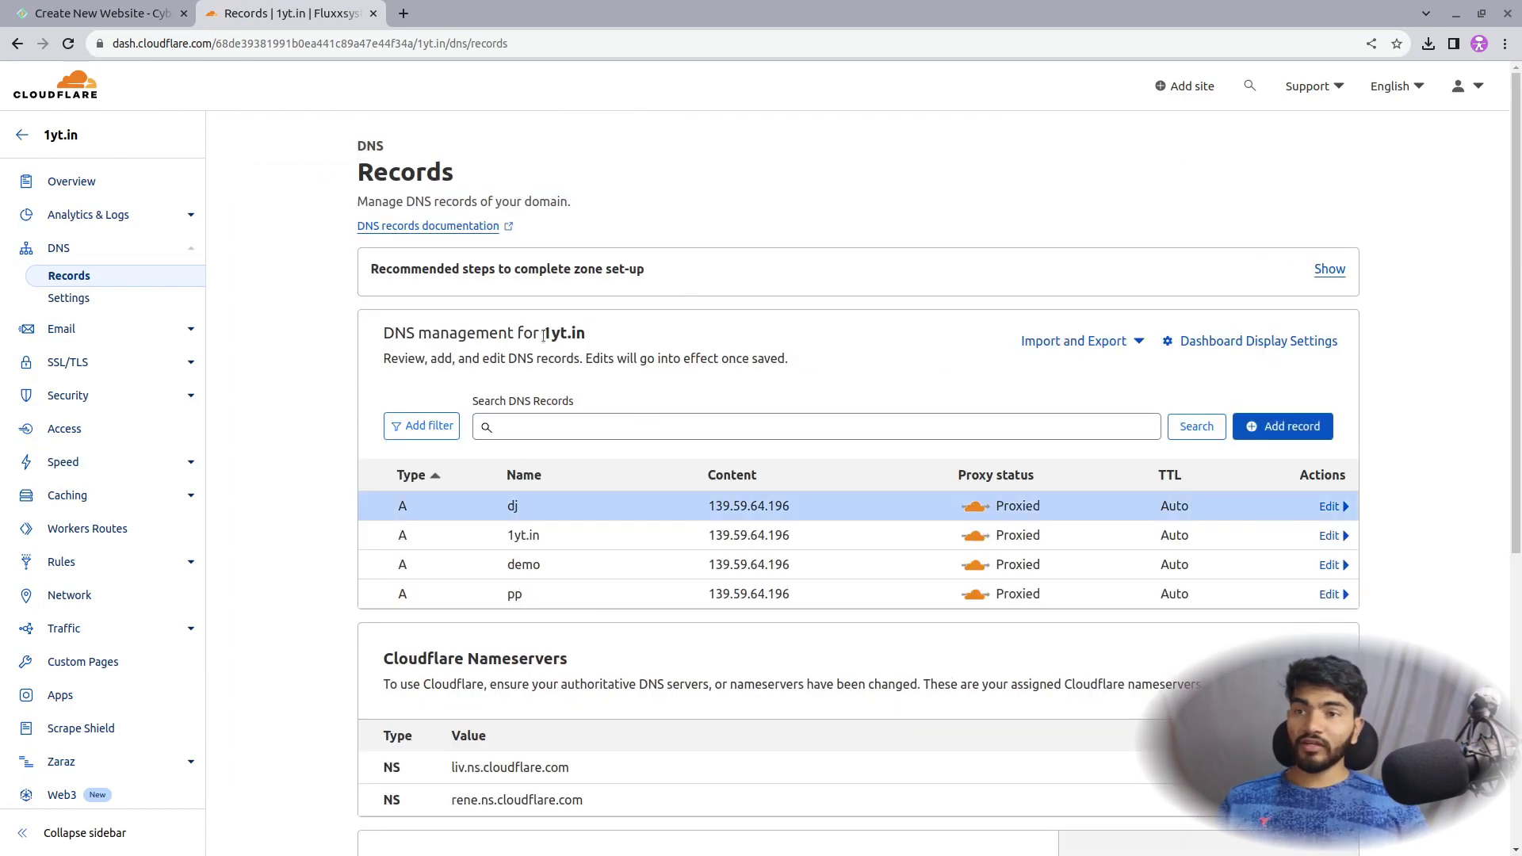
# Step: In CyberPanel's website form, choose the Default package and owner admin, and enter the domain name dj.1yt.in
pyautogui.click(79, 16)
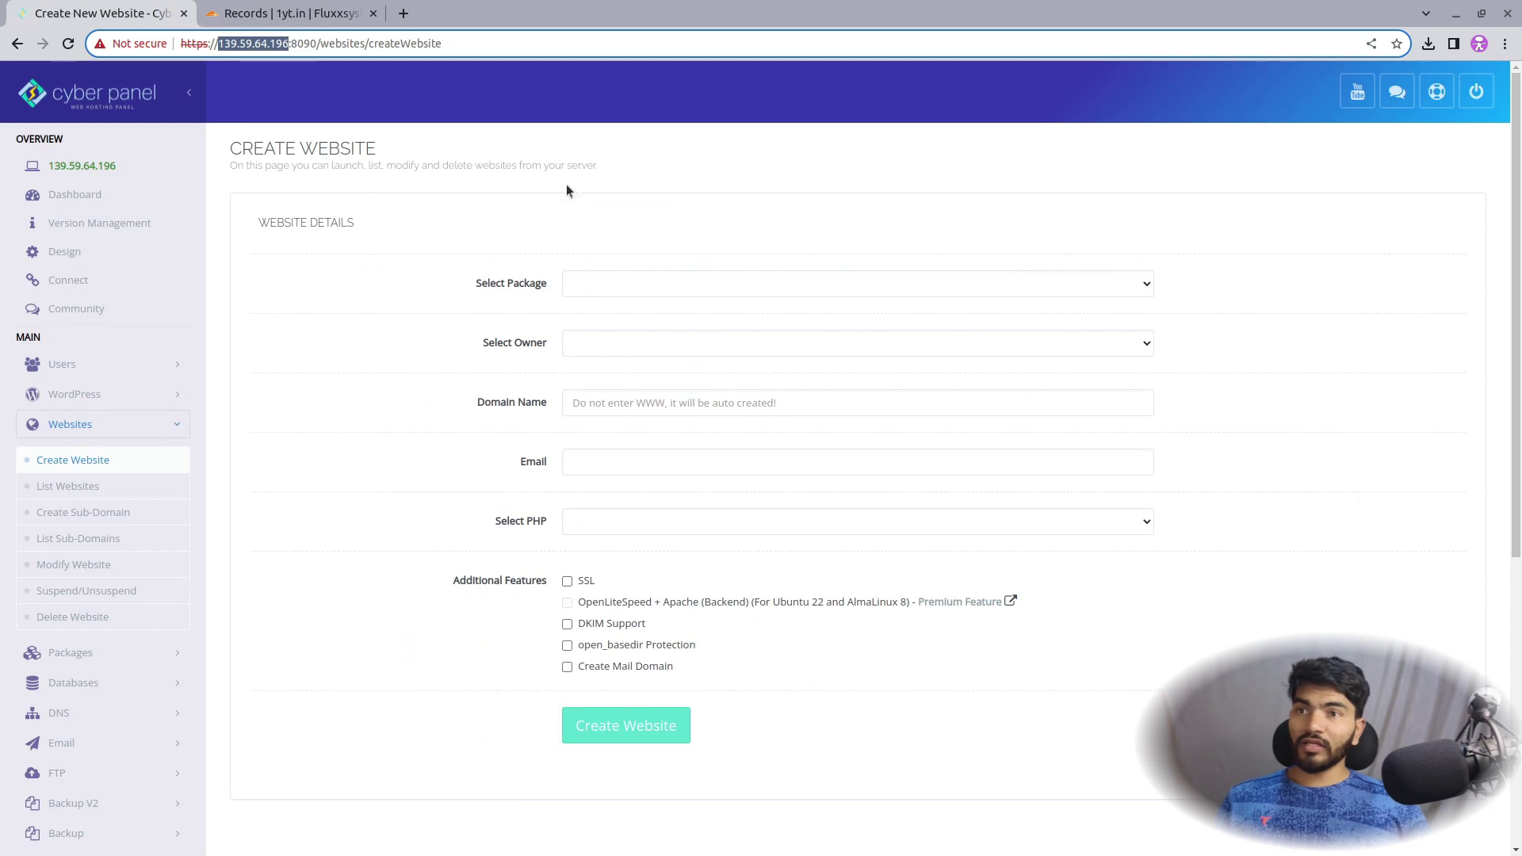
pyautogui.click(285, 14)
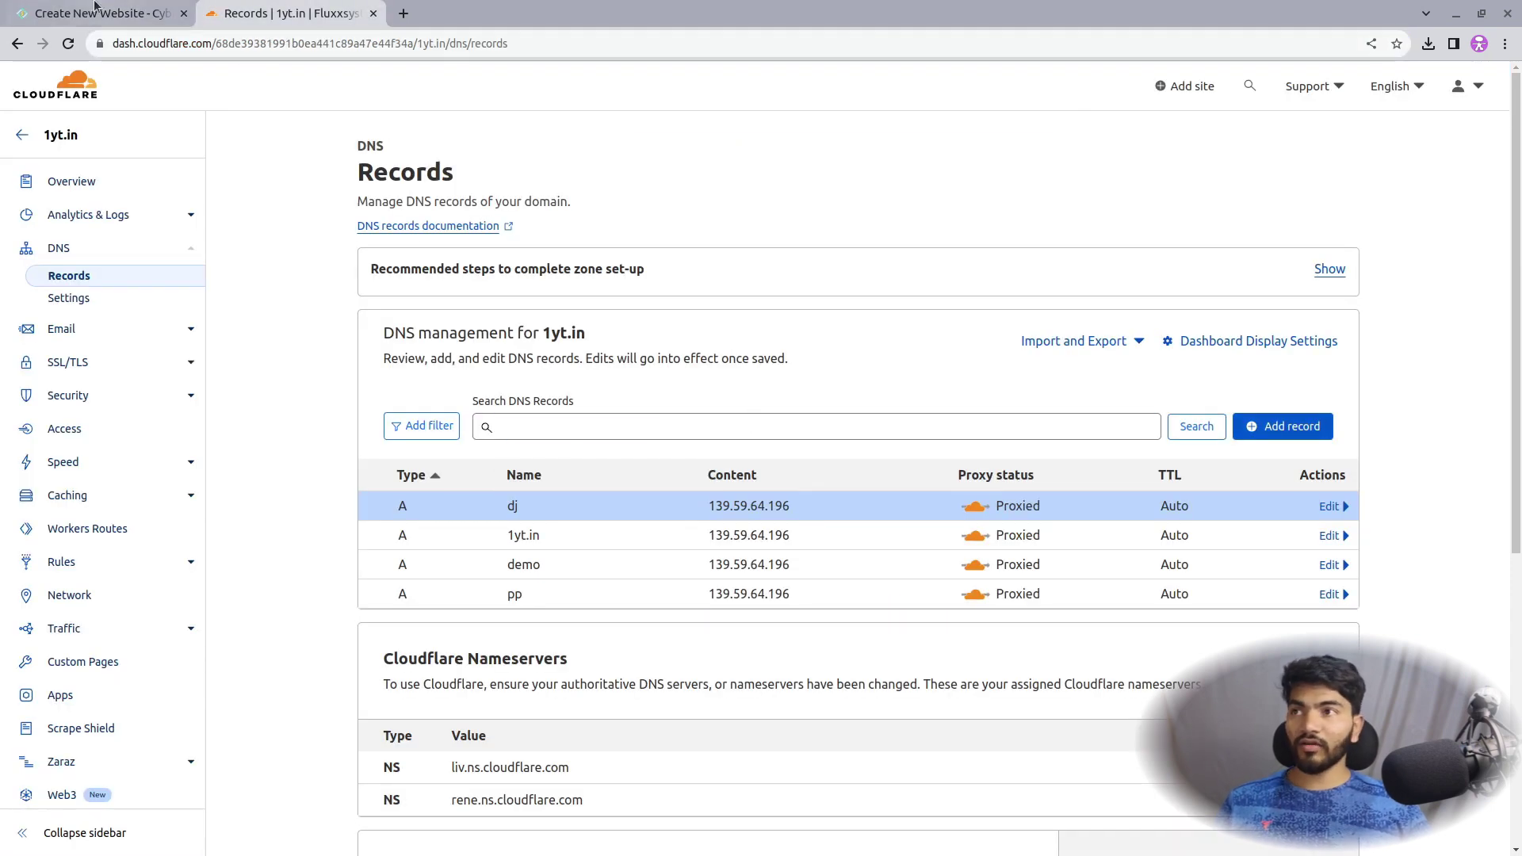
pyautogui.click(93, 9)
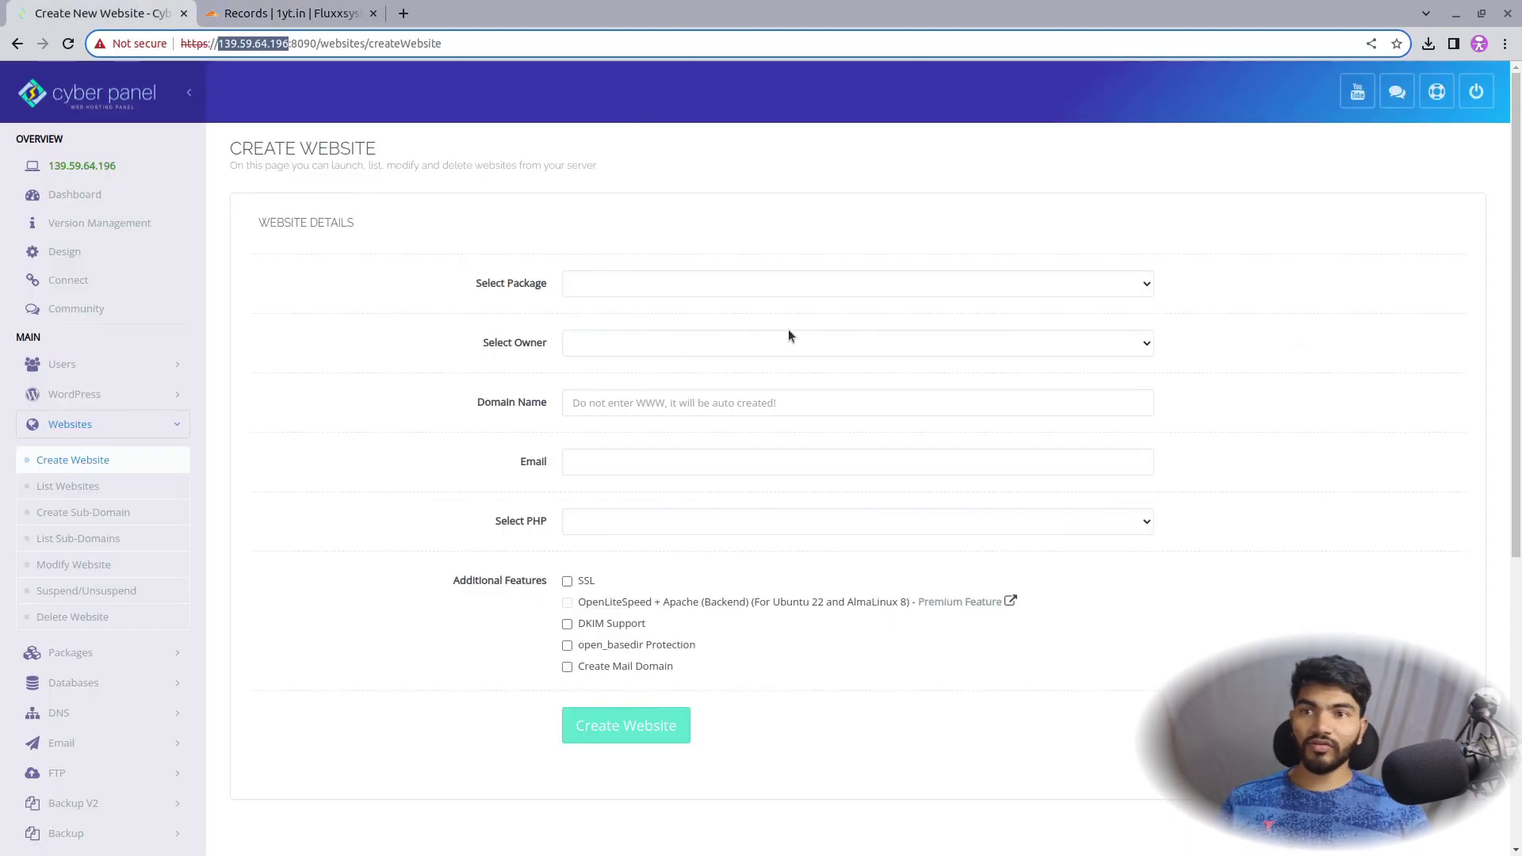
pyautogui.click(656, 285)
pyautogui.click(654, 310)
pyautogui.click(652, 346)
pyautogui.click(663, 382)
pyautogui.click(627, 395)
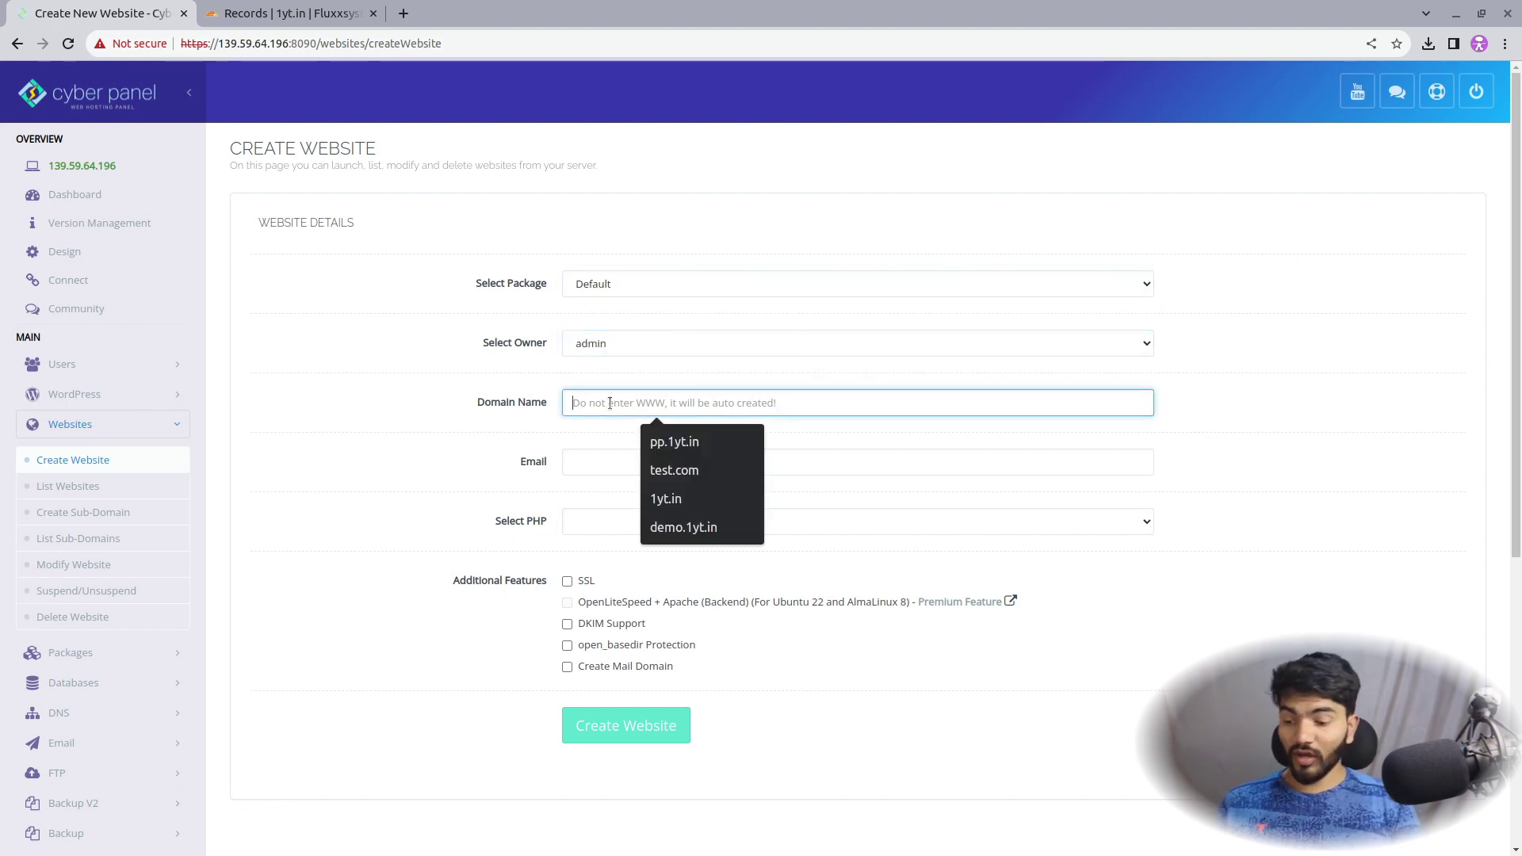
pyautogui.write('dj.1yt.in')
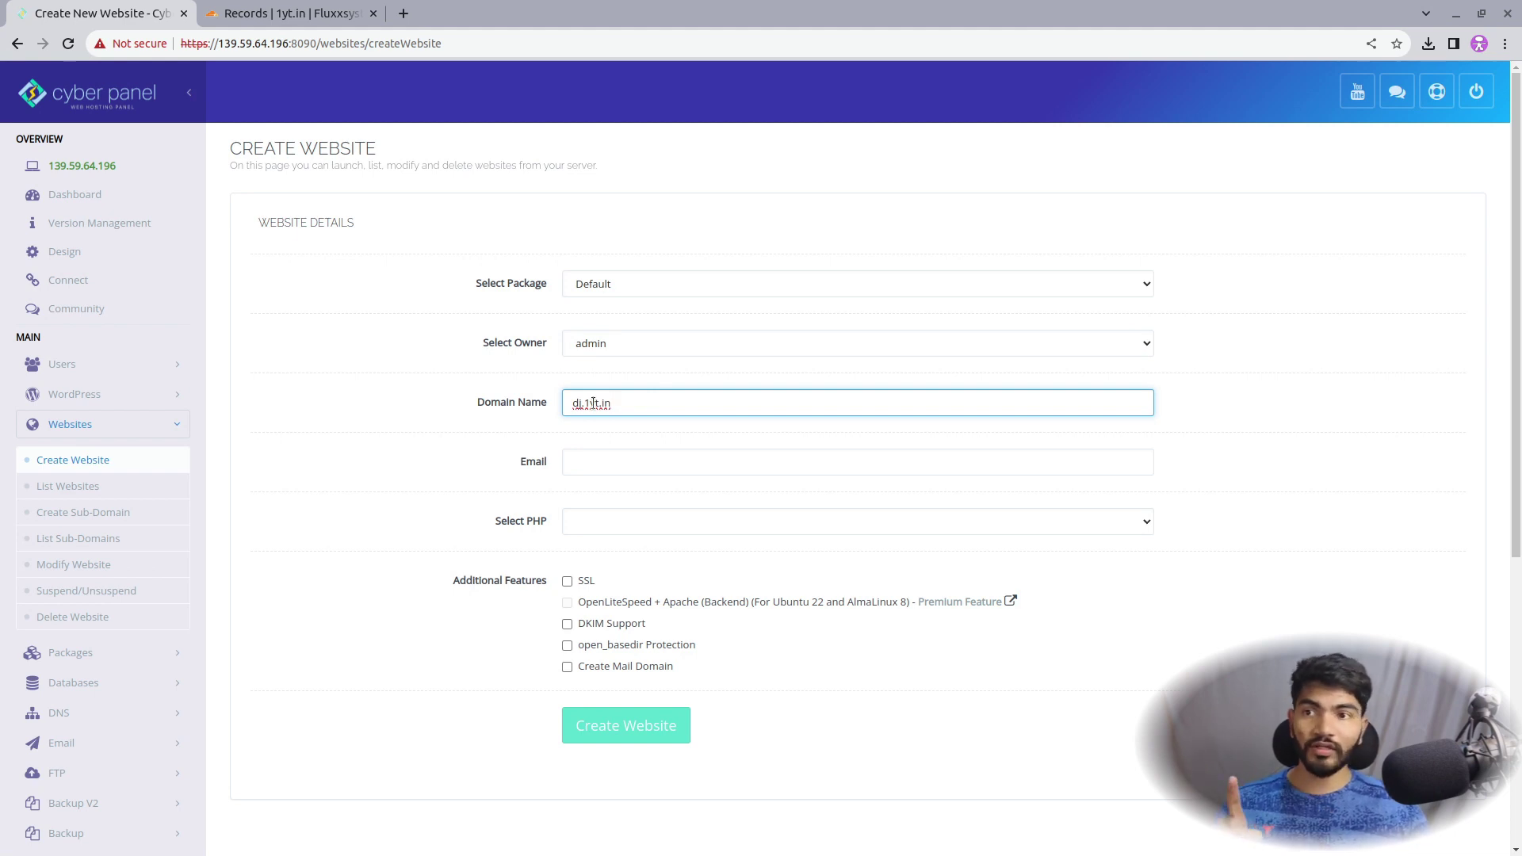
# Step: Fill in the website's contact e-mail and select PHP 8.1
pyautogui.click(596, 471)
pyautogui.press('Down')
pyautogui.press('Return')
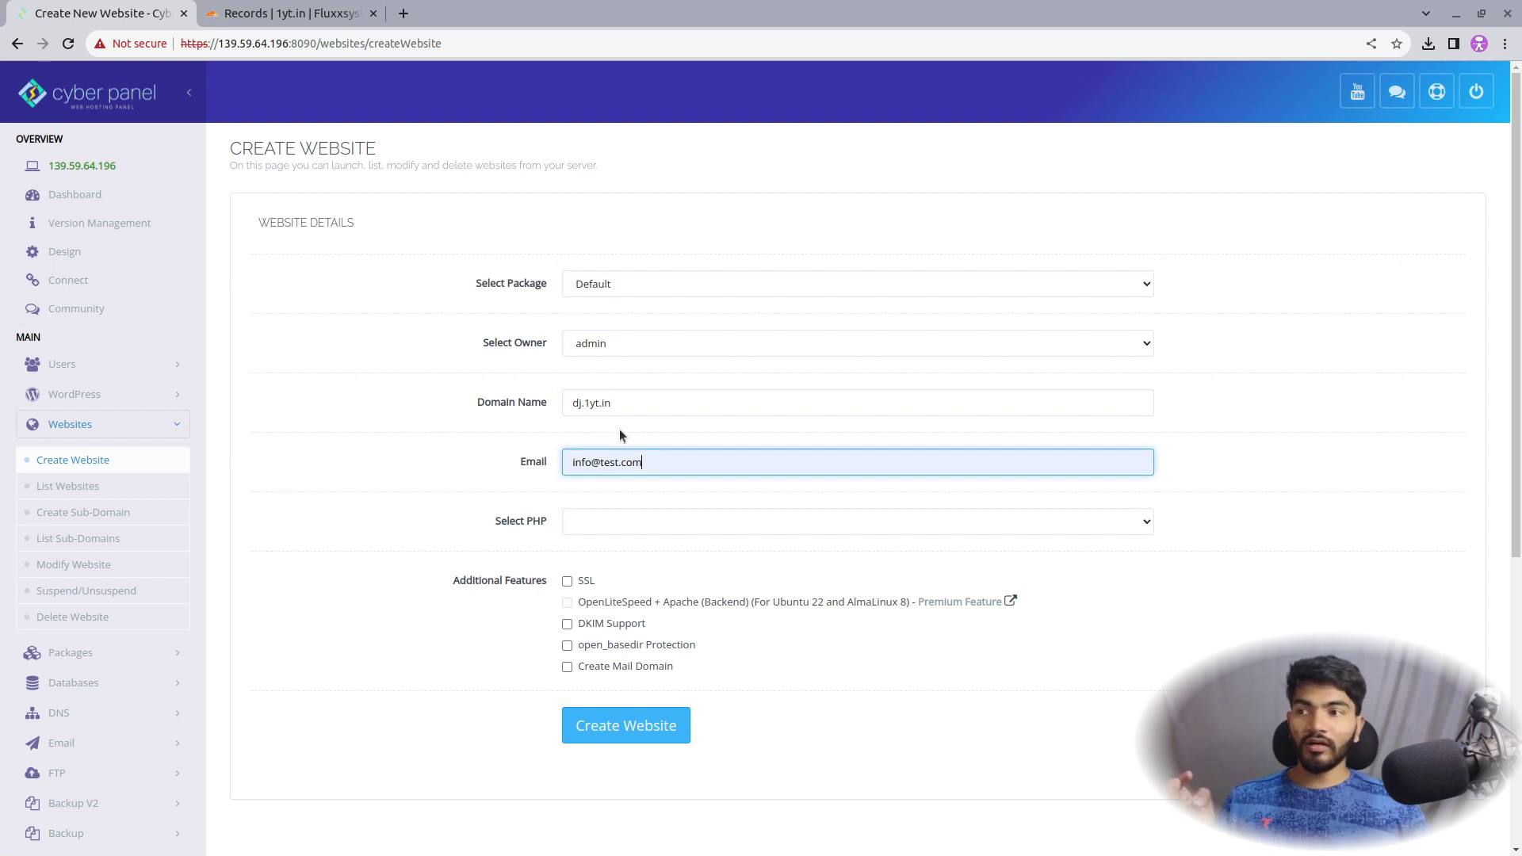
pyautogui.click(430, 526)
pyautogui.click(604, 537)
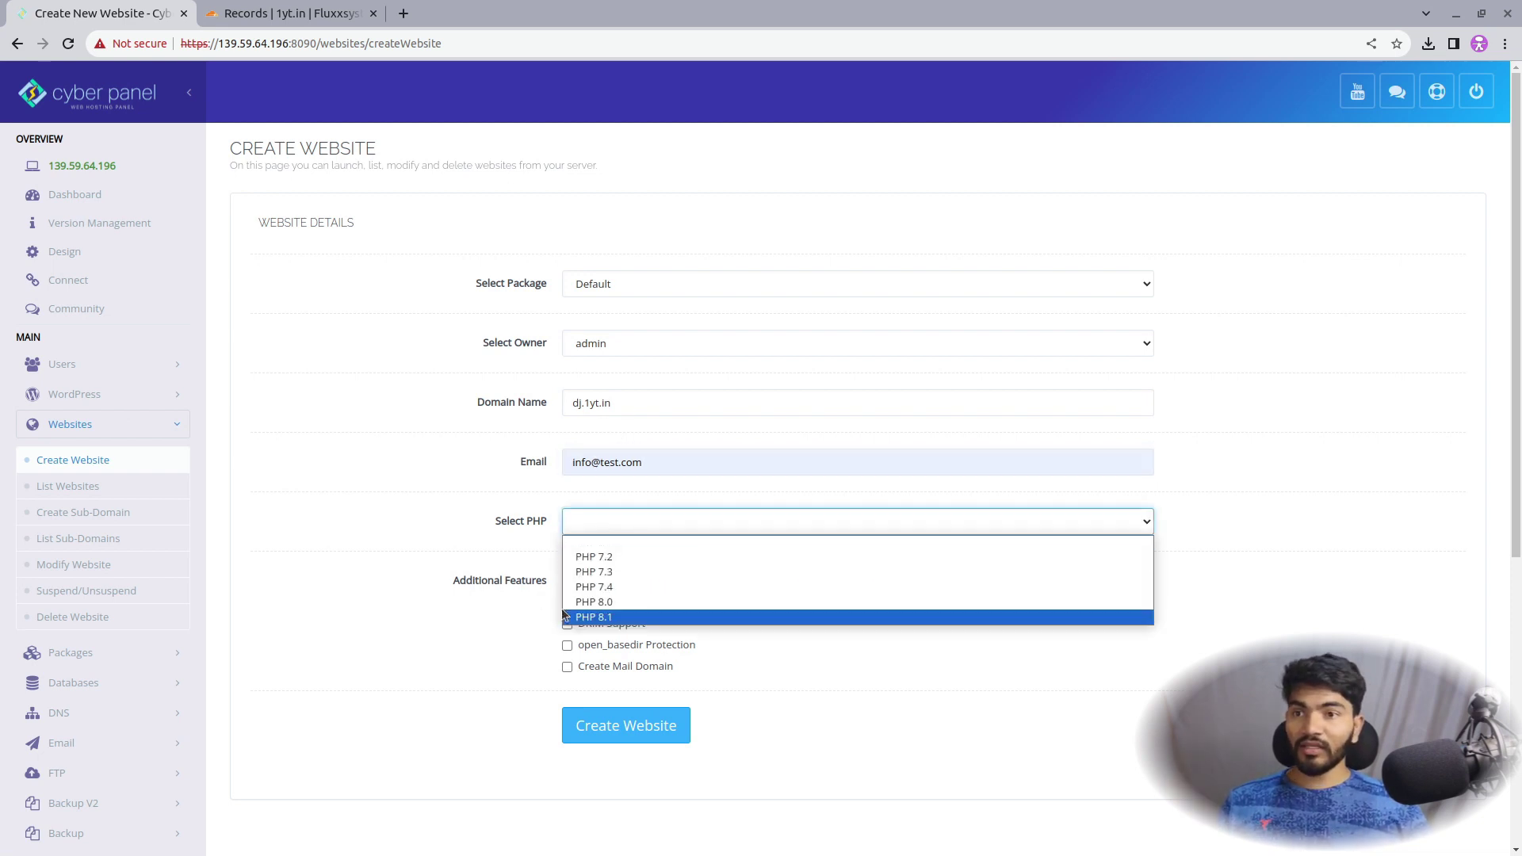
pyautogui.click(642, 617)
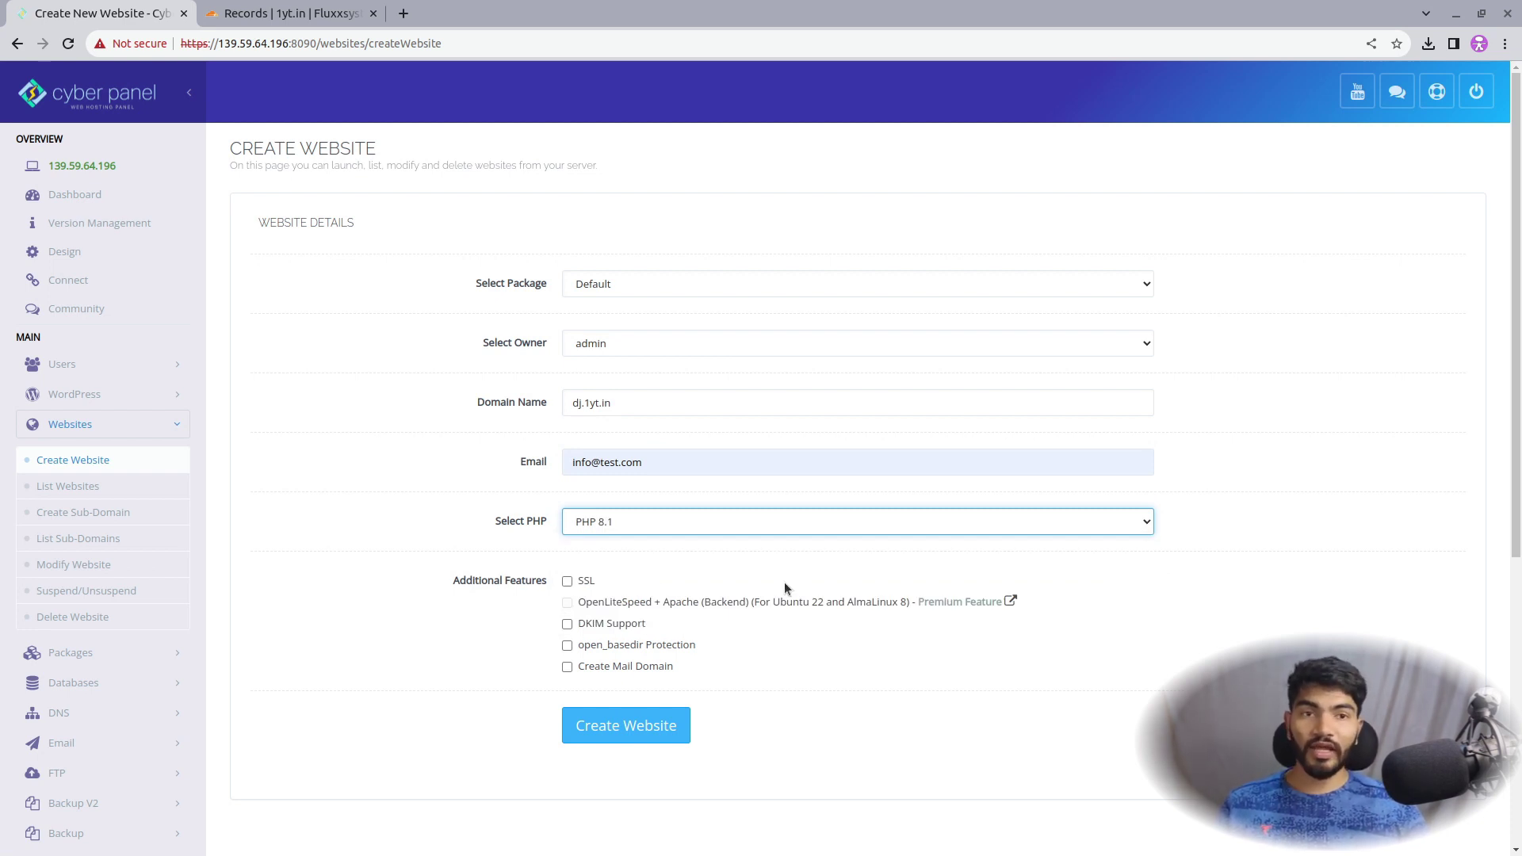
# Step: Enable SSL and open_basedir Protection for the site and create the website
pyautogui.click(567, 581)
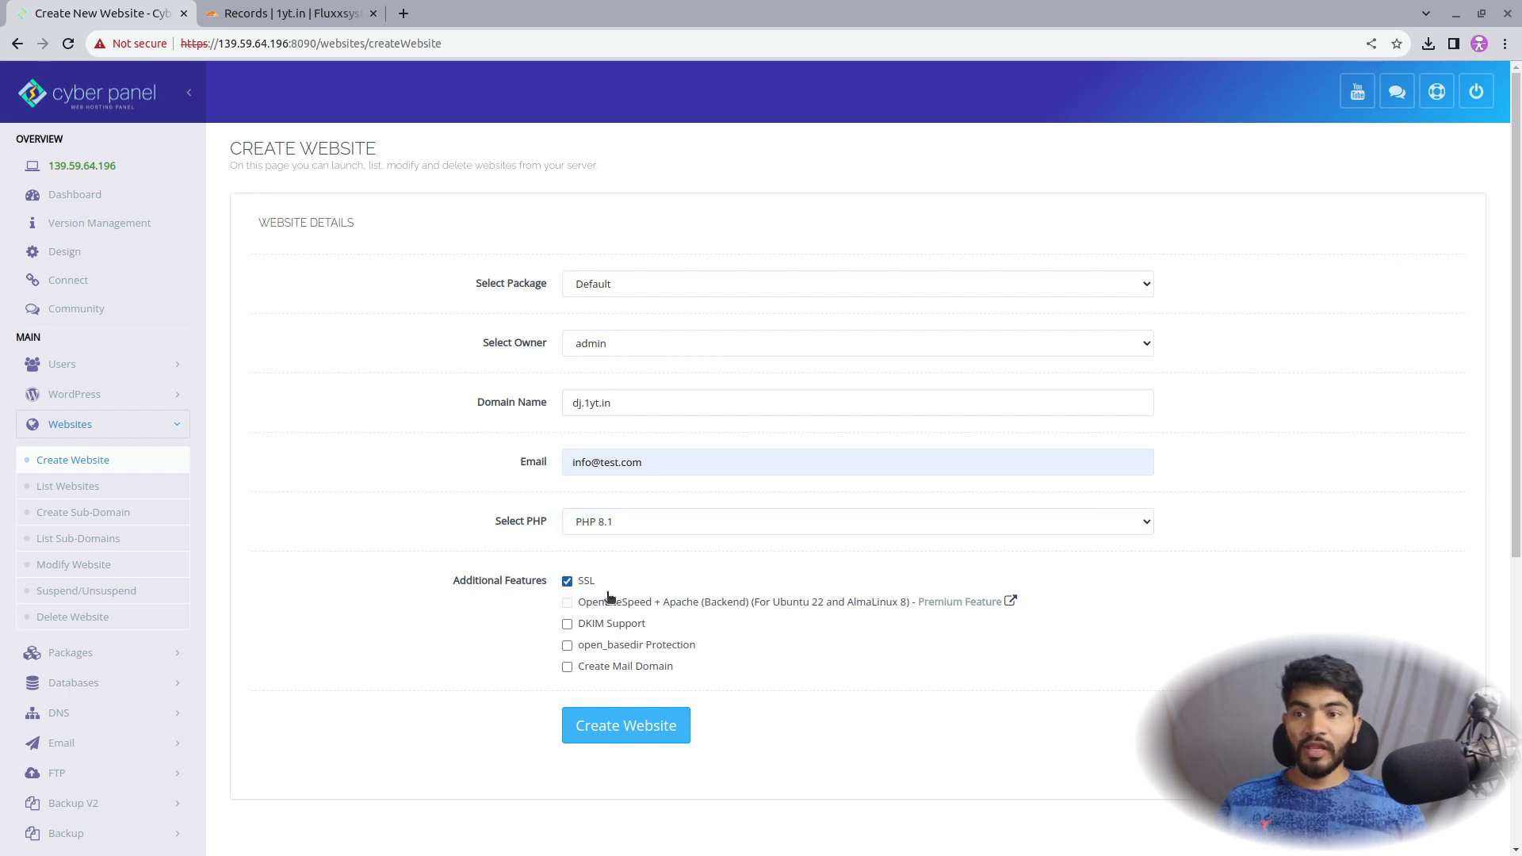
pyautogui.click(566, 645)
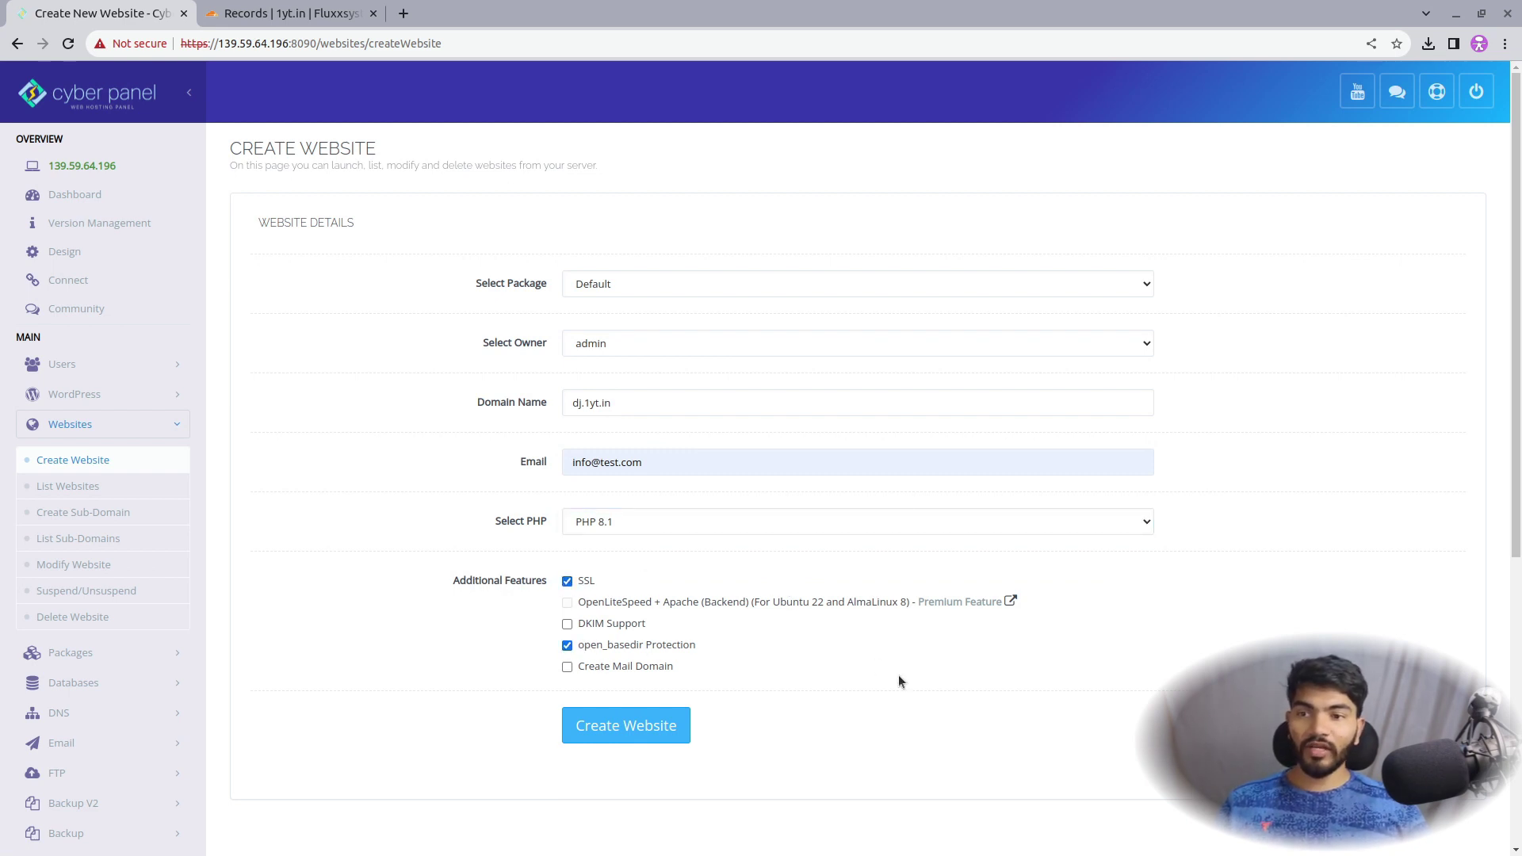
pyautogui.click(636, 734)
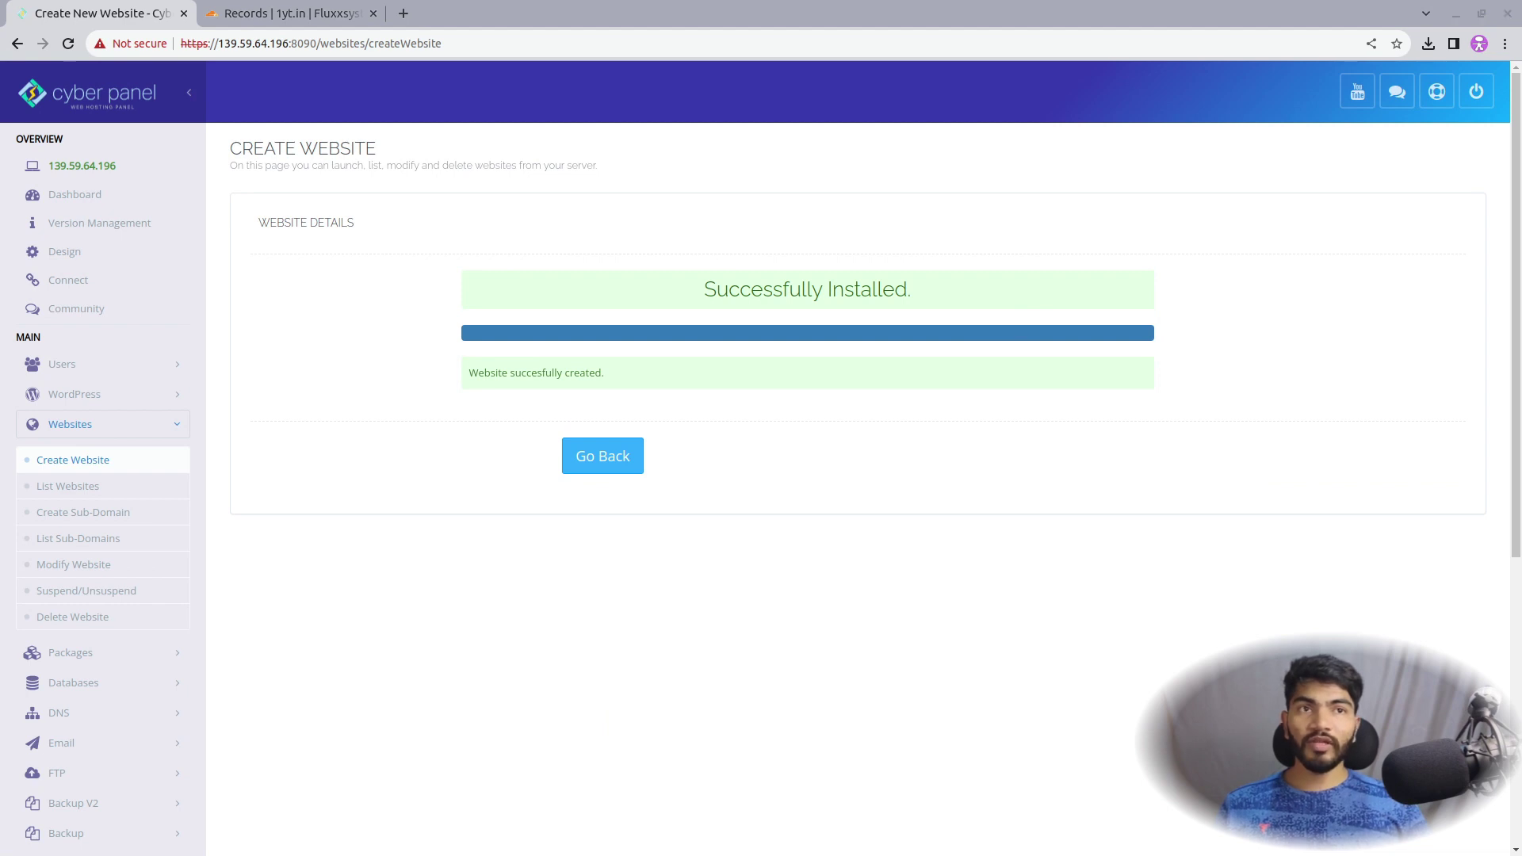
# Step: Open a terminal, close the extra terminal window, and enlarge the text in the remaining one
pyautogui.hotkey('ctrl', 'alt', 't')
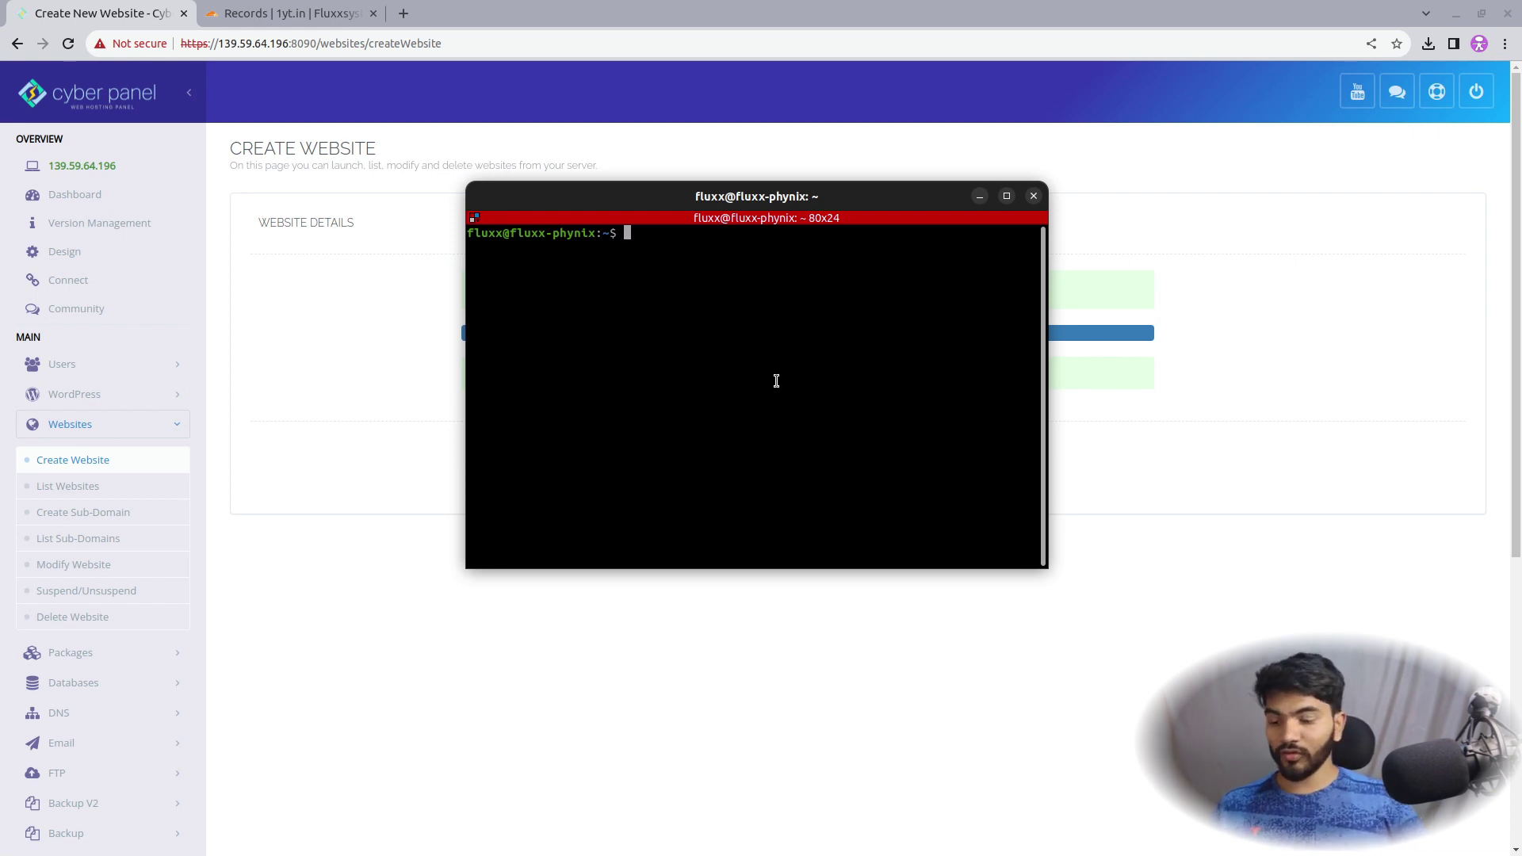
pyautogui.hotkey('ctrl', 'alt', 't')
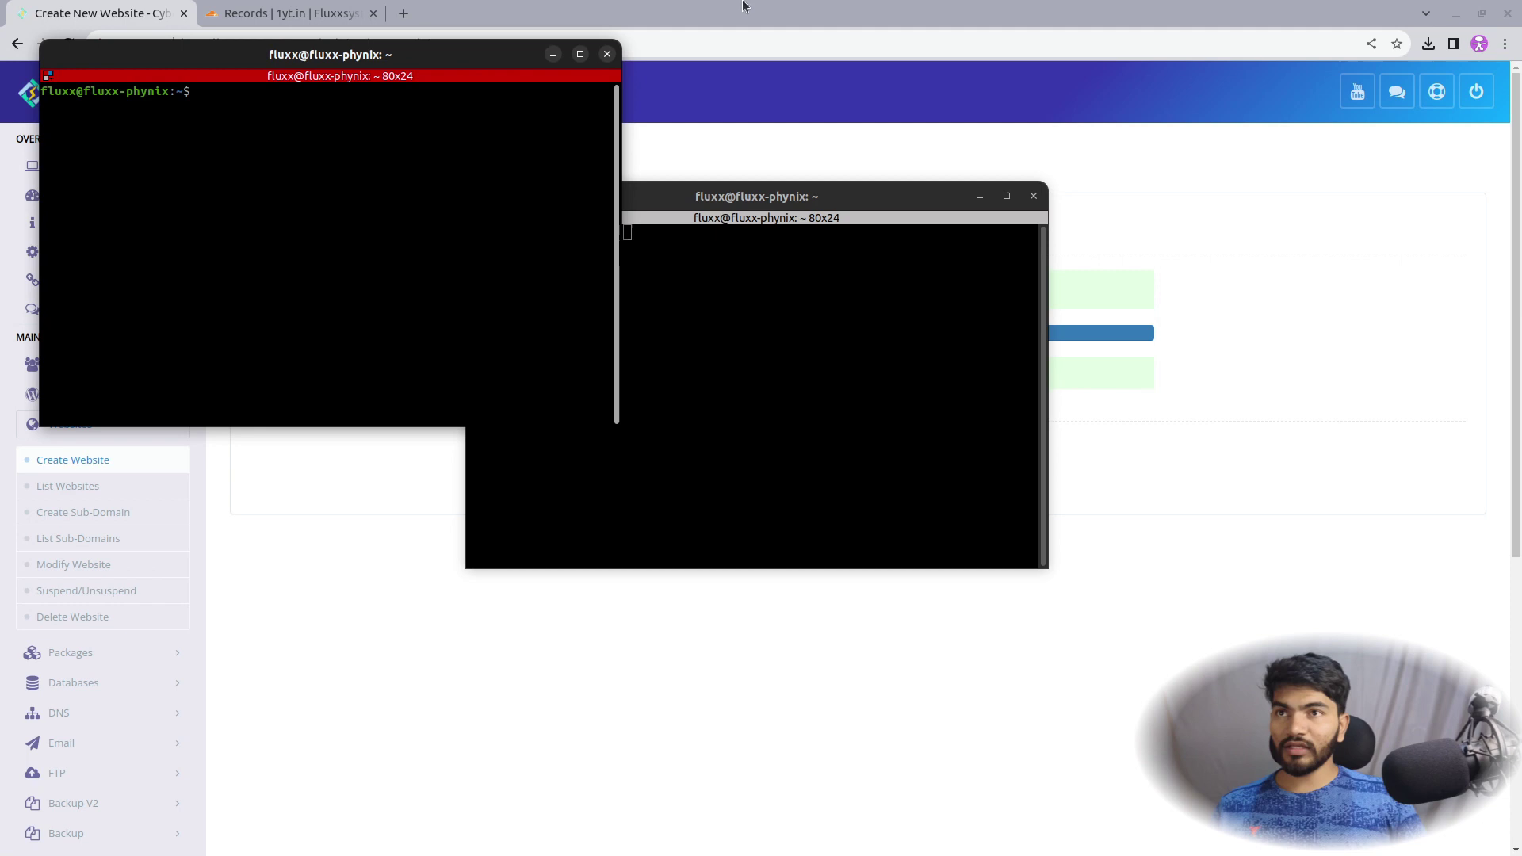
pyautogui.click(607, 54)
pyautogui.hotkey('ctrl', '+')
pyautogui.hotkey('ctrl', '+')
pyautogui.hotkey('ctrl', '+')
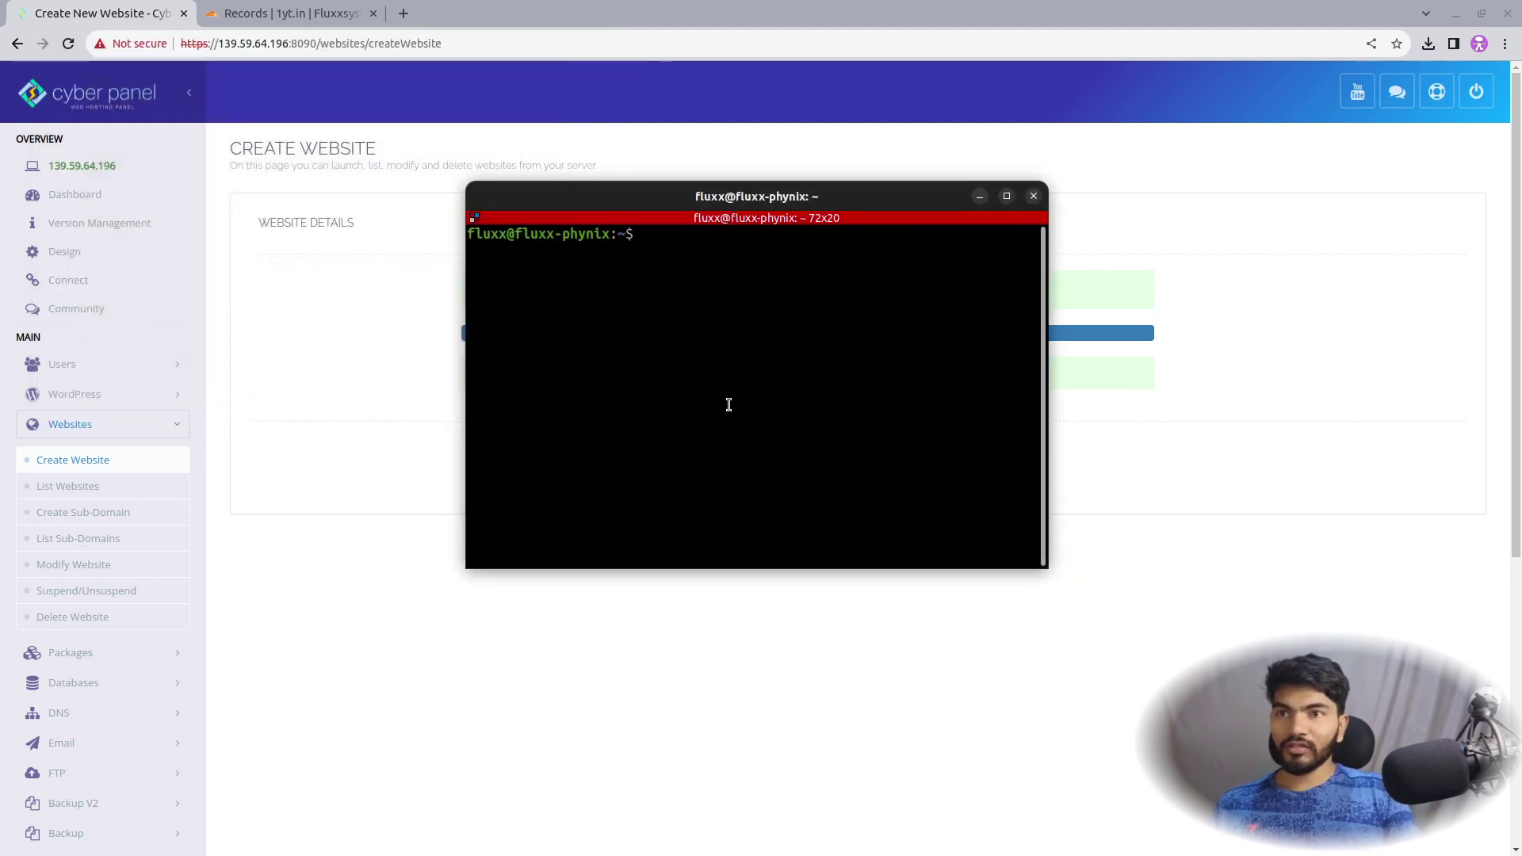
pyautogui.hotkey('ctrl', '+')
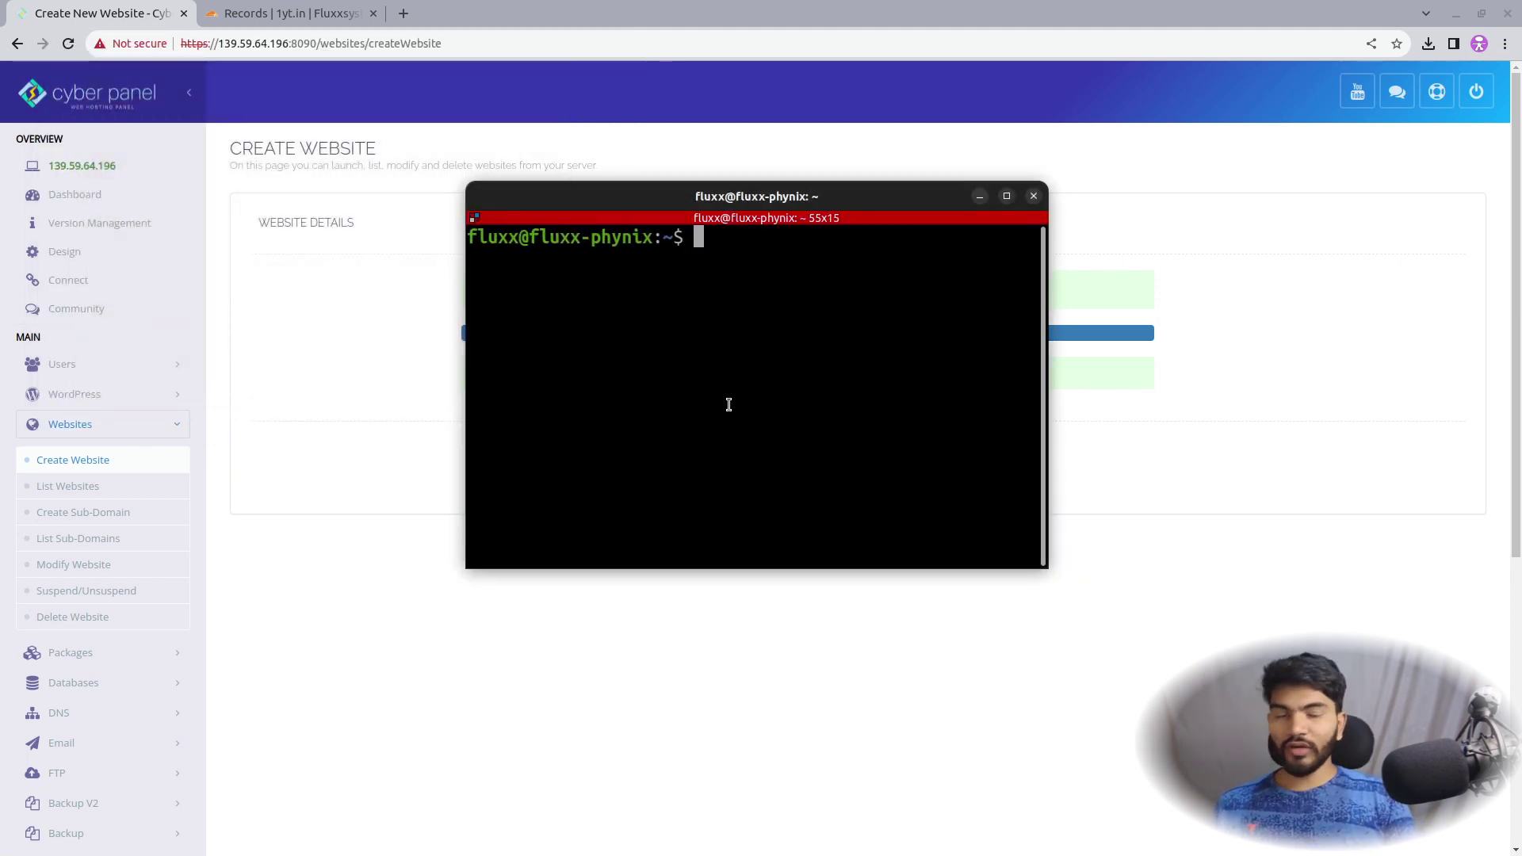
# Step: Open an SSH session as root to 139.59.64.196, copying the IP from the CyberPanel address, and log in with the root password
pyautogui.write('ssh root@')
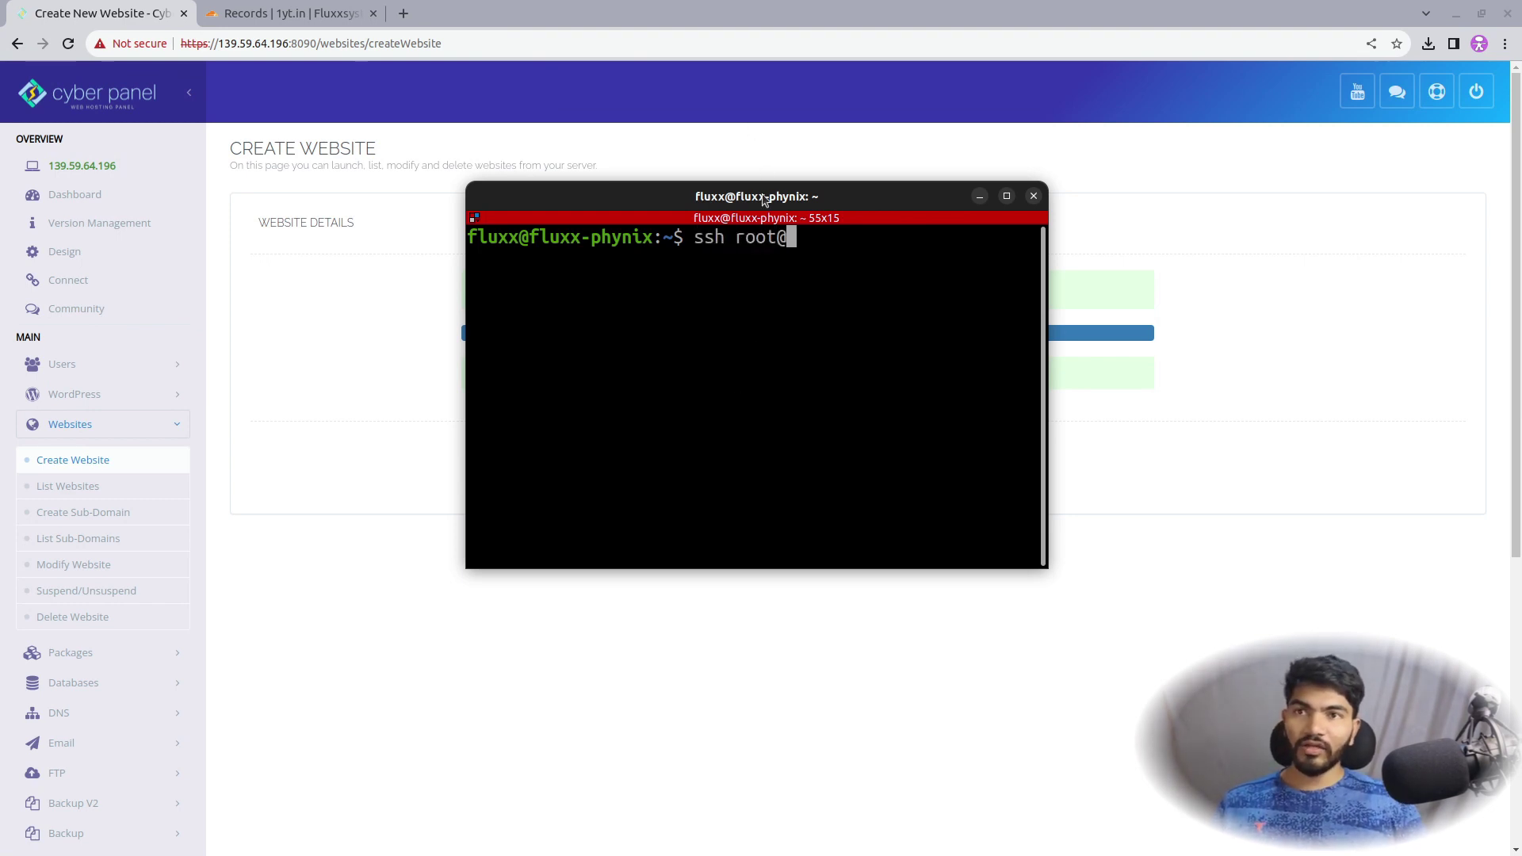
pyautogui.press('super+h')
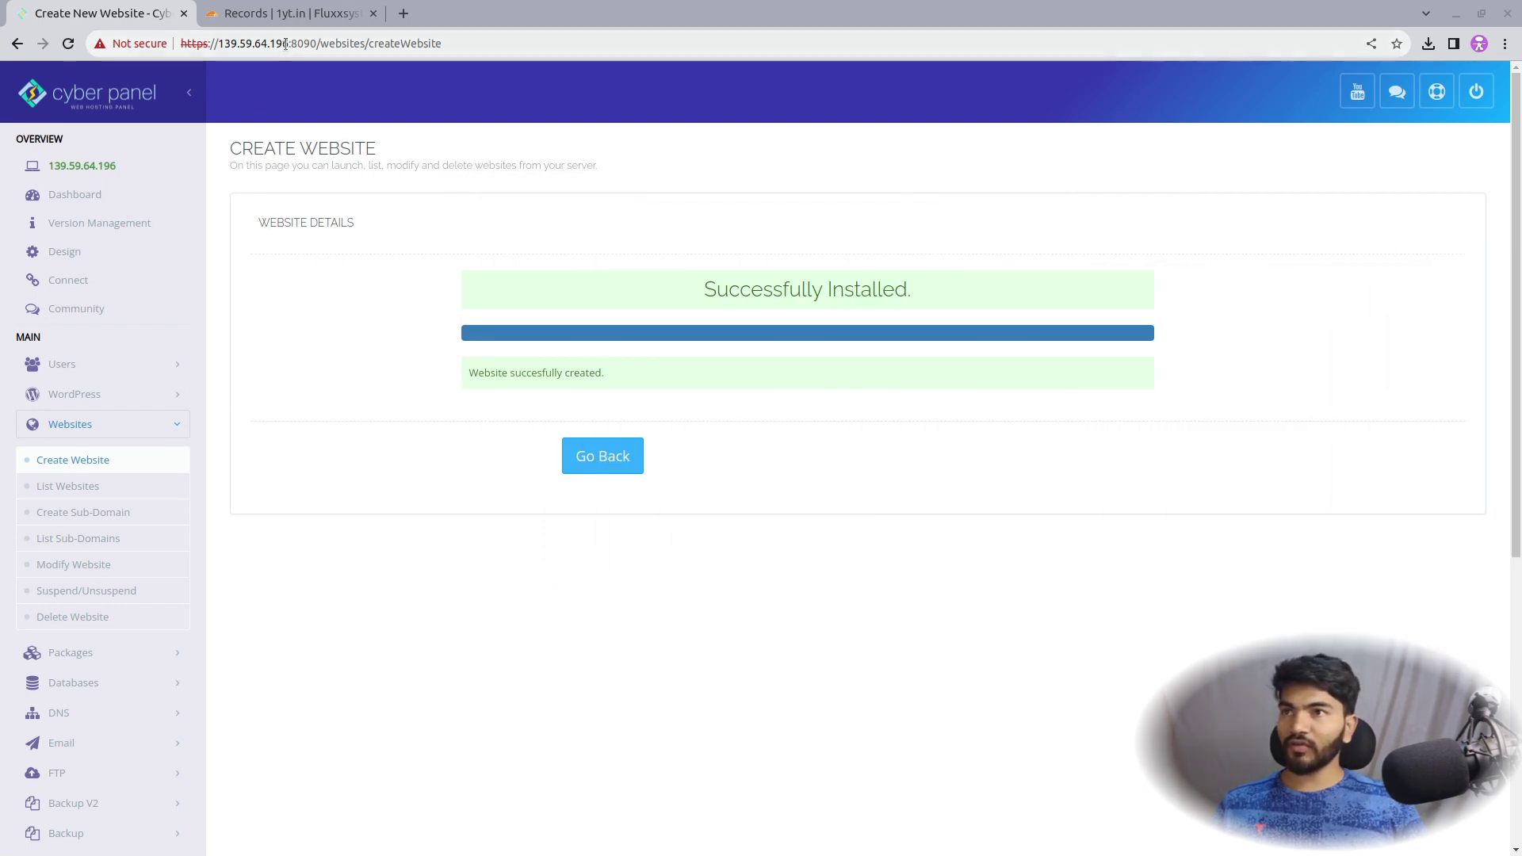
pyautogui.moveTo(289, 44); pyautogui.dragTo(216, 41)
pyautogui.press('super+c')
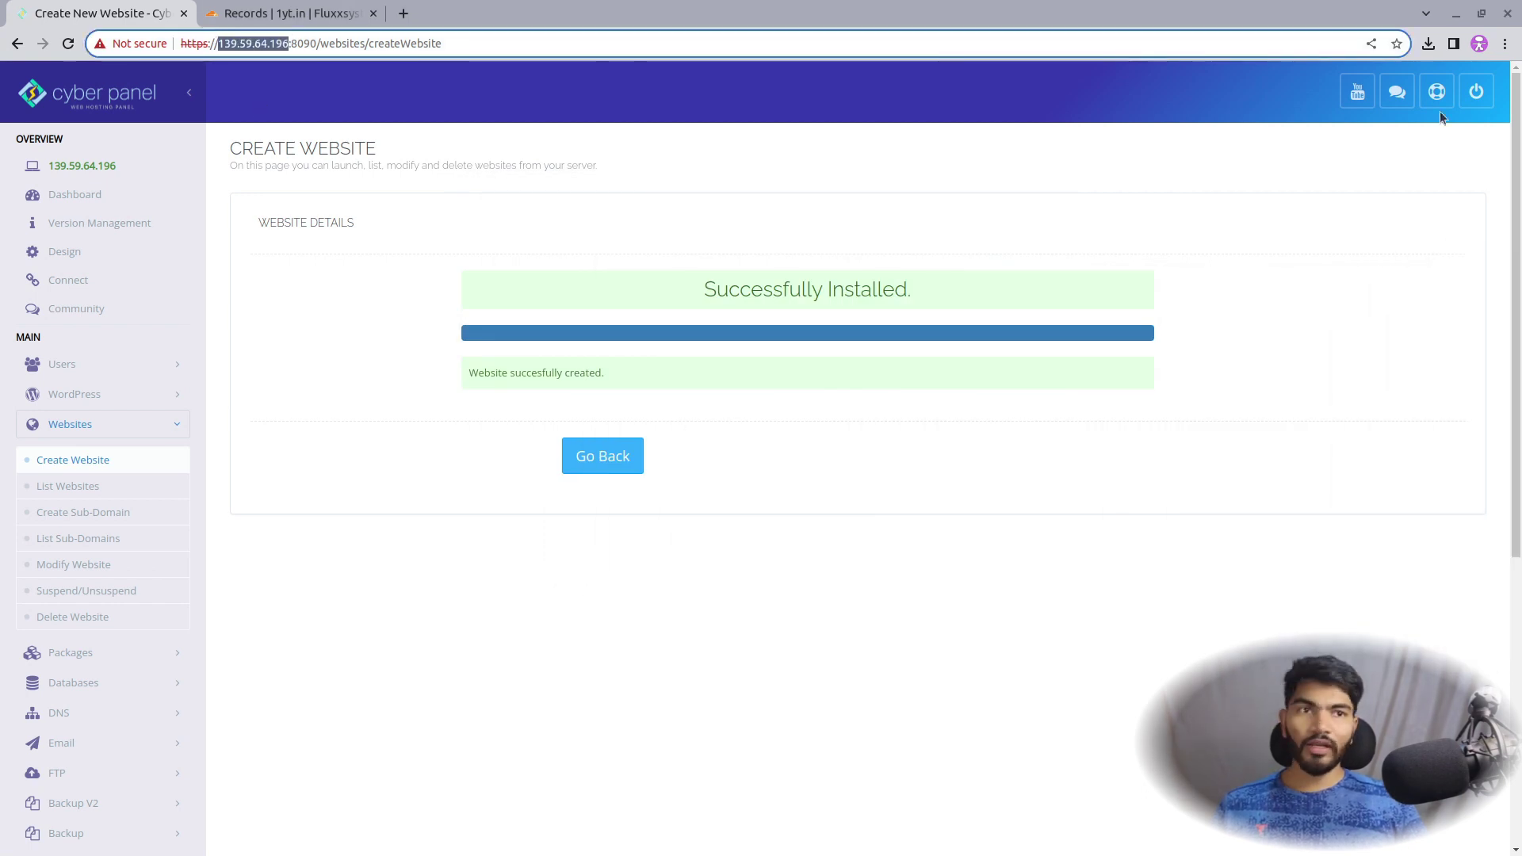
pyautogui.hotkey('alt', 'Tab')
pyautogui.middleClick(714, 240)
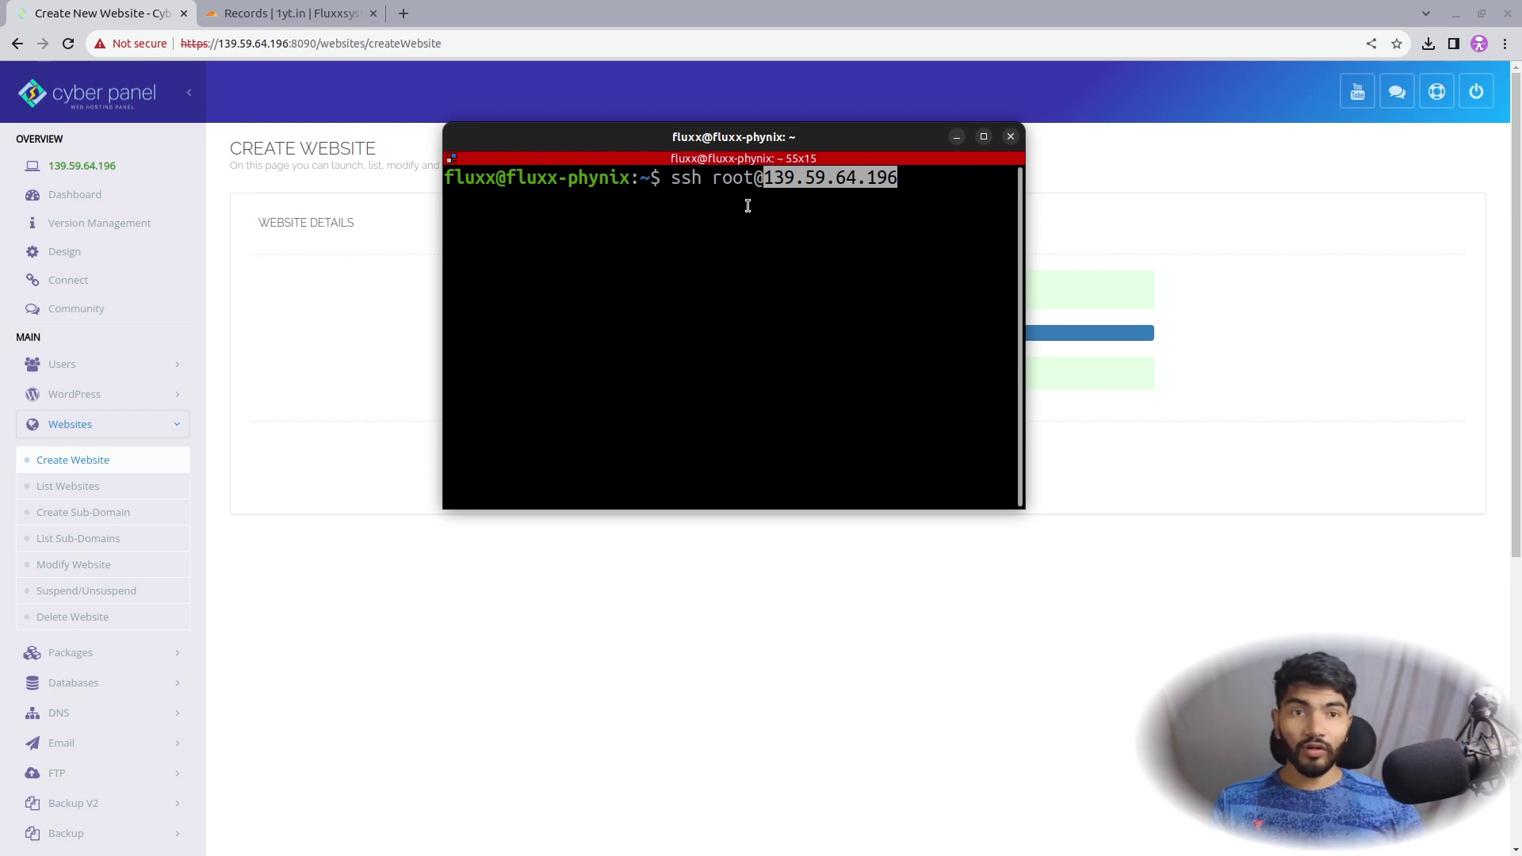
pyautogui.moveTo(749, 164)
pyautogui.mouseDown()
pyautogui.moveTo(753, 191)
pyautogui.moveTo(722, 182)
pyautogui.moveTo(750, 181)
pyautogui.mouseUp()
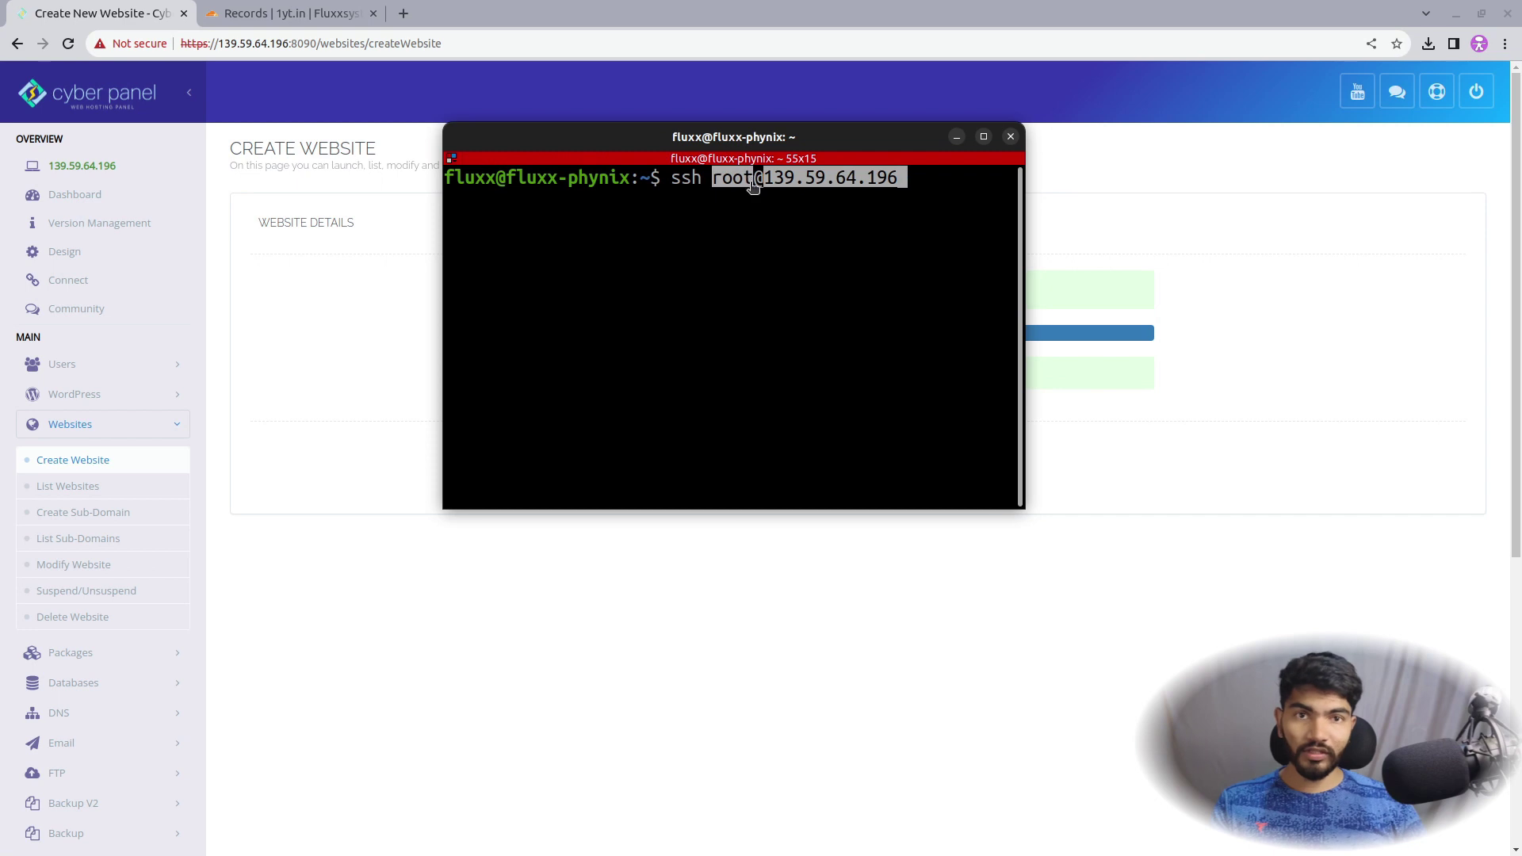
pyautogui.press('Return')
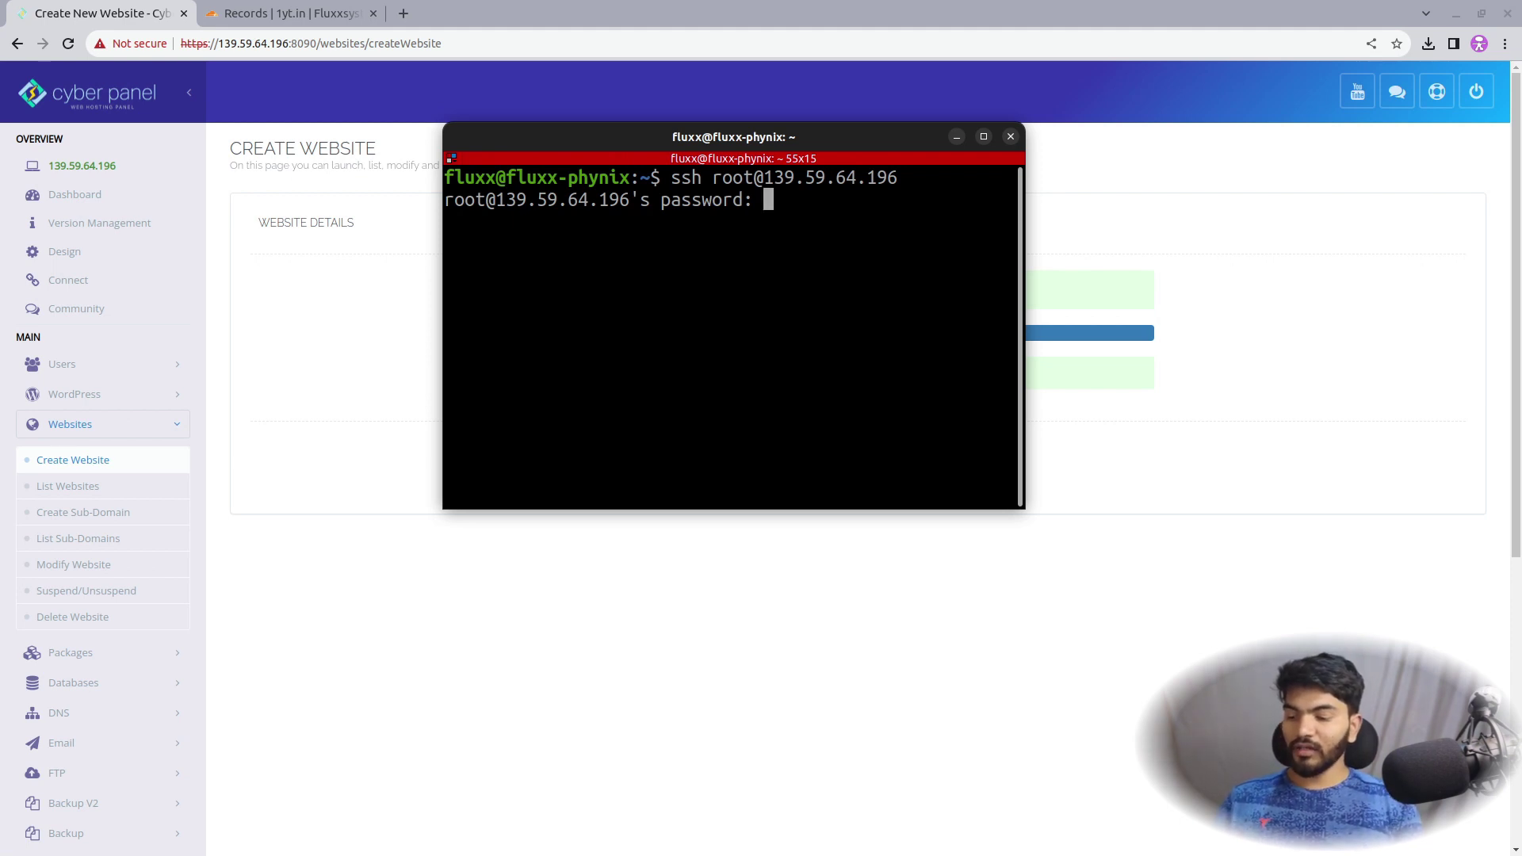
pyautogui.press('Return')
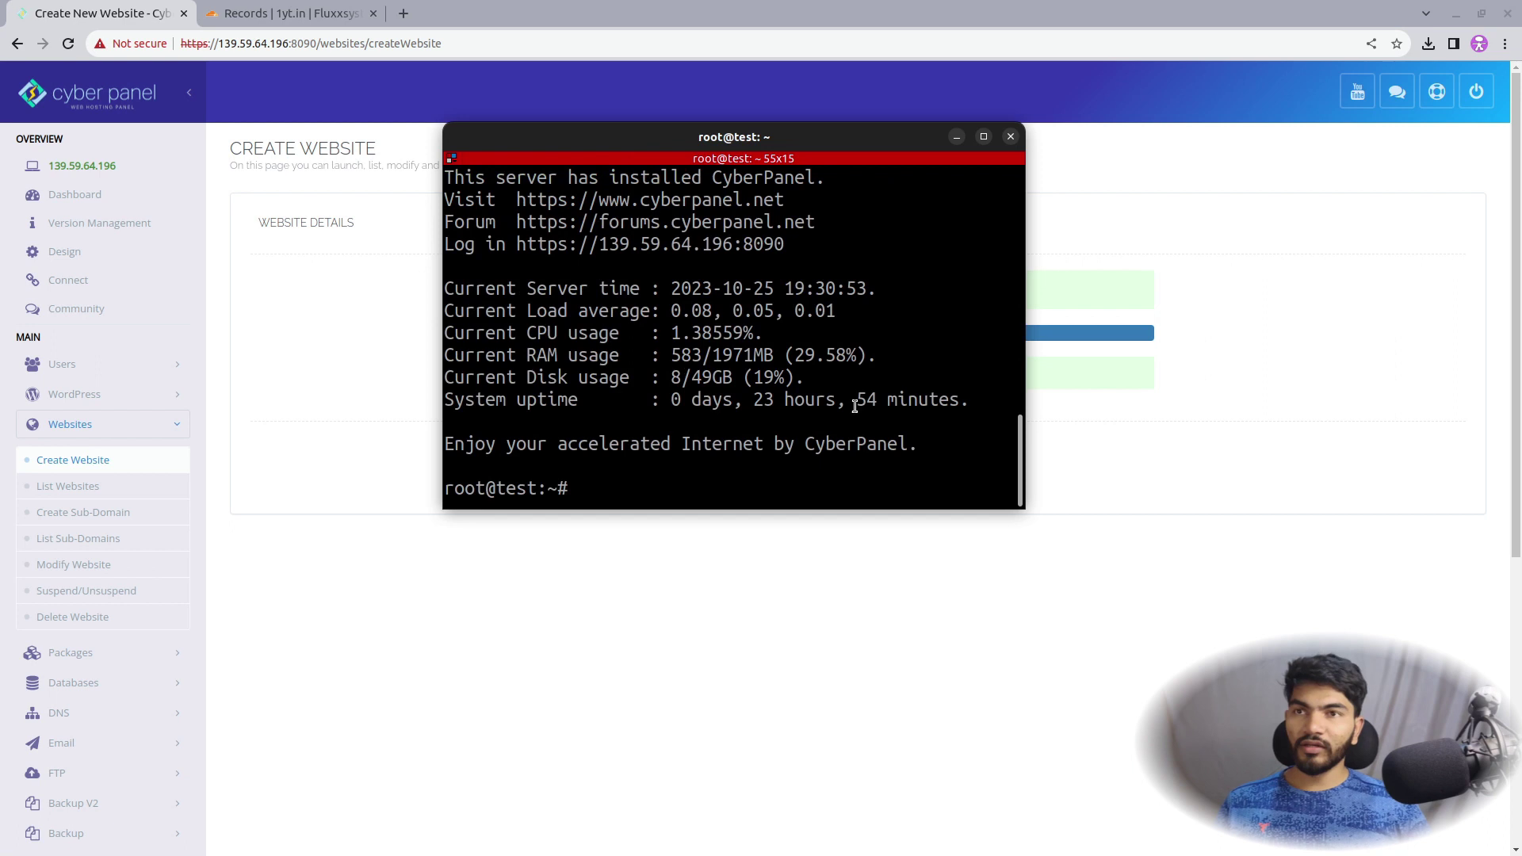
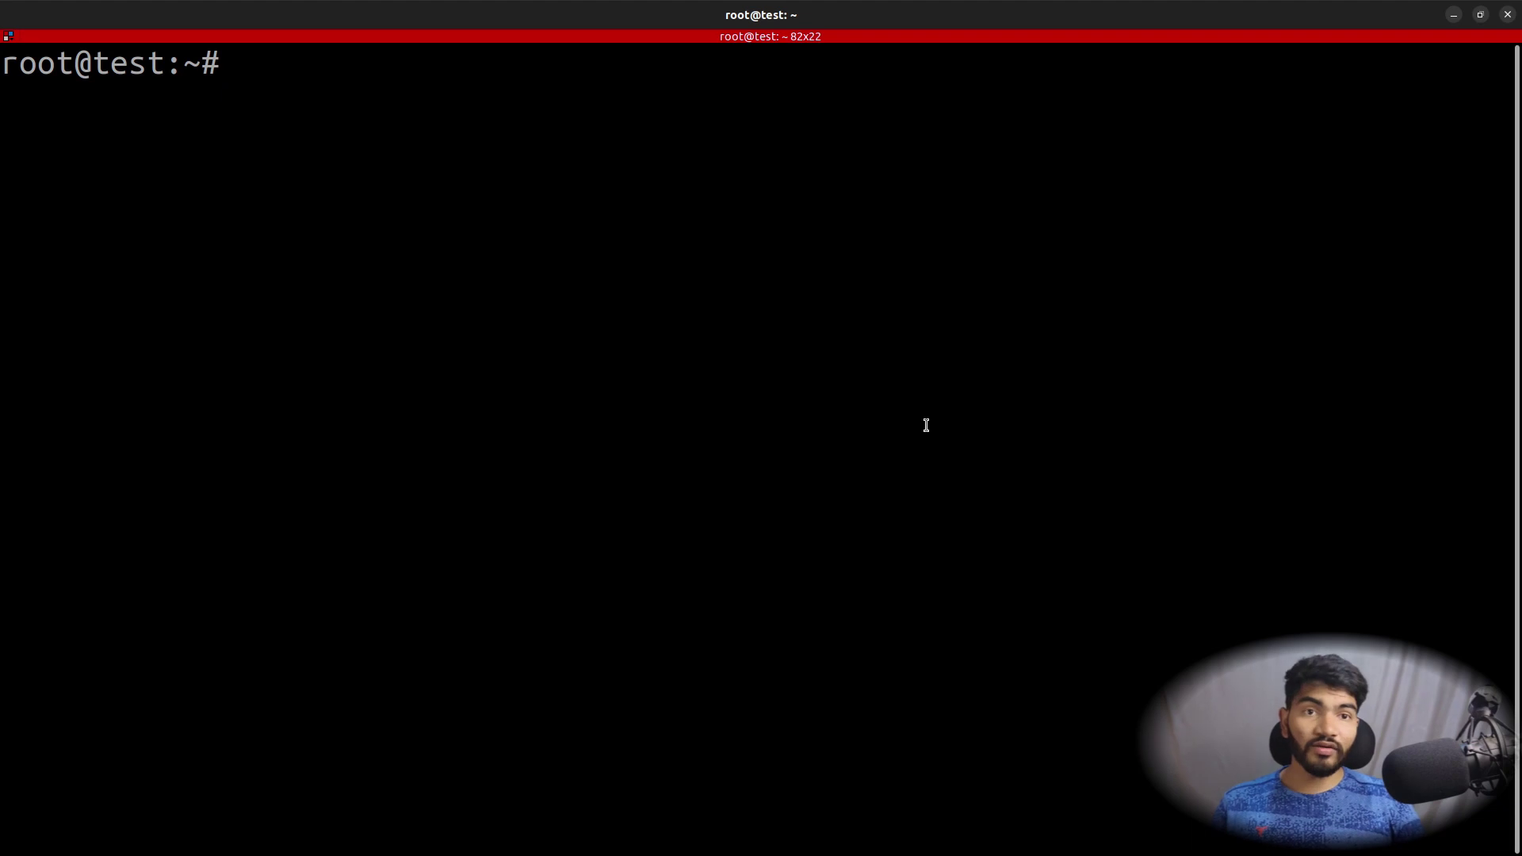
# Step: Install the build-essential and python3-dev packages on the server, and clear the terminal
pyautogui.write('apt install build-essential')
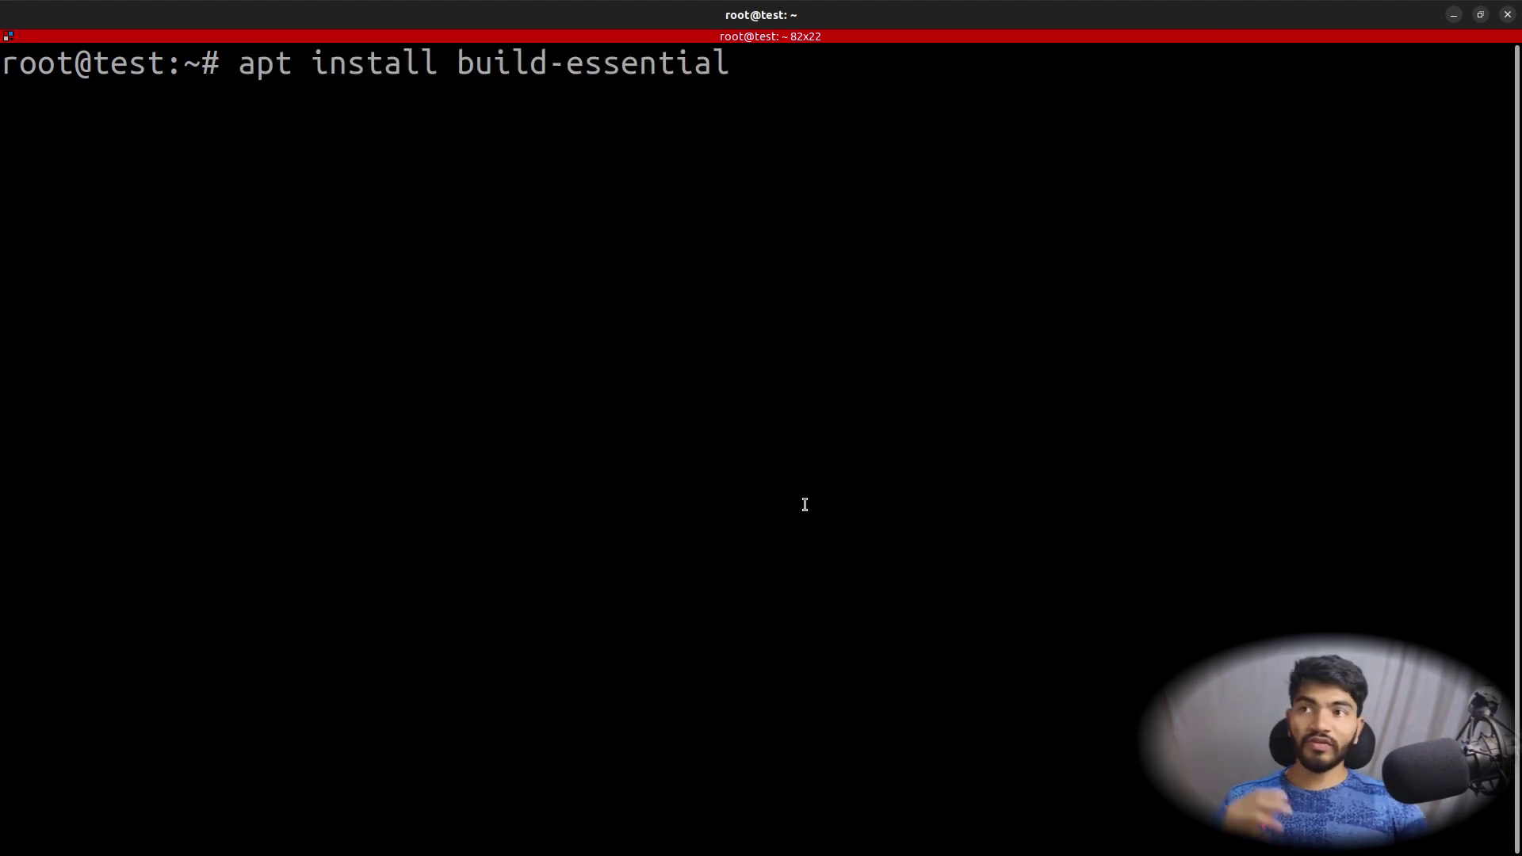
pyautogui.press('Return')
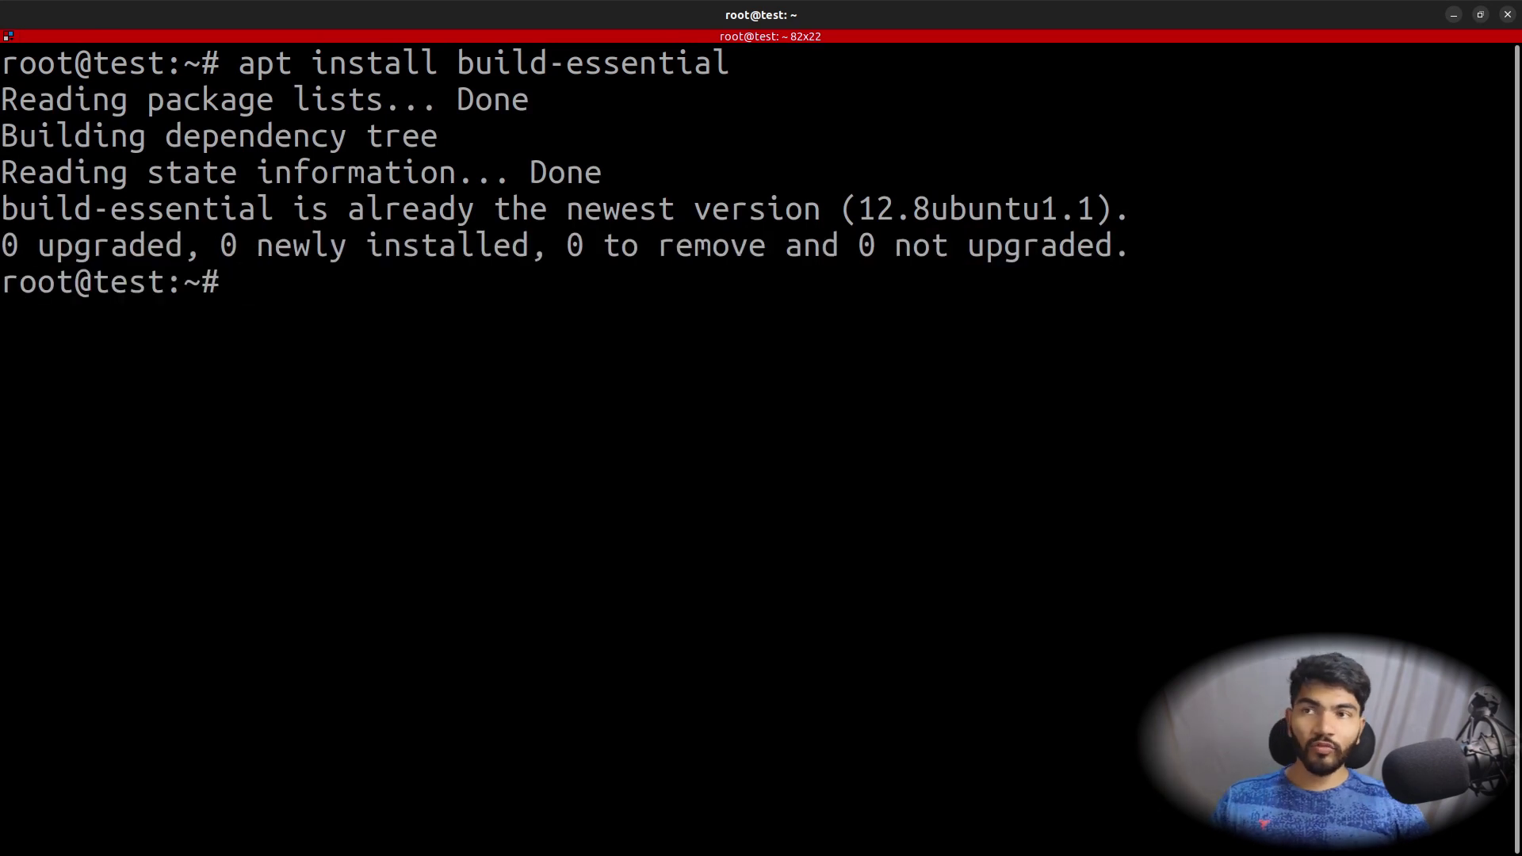
pyautogui.hotkey('alt', 'Tab')
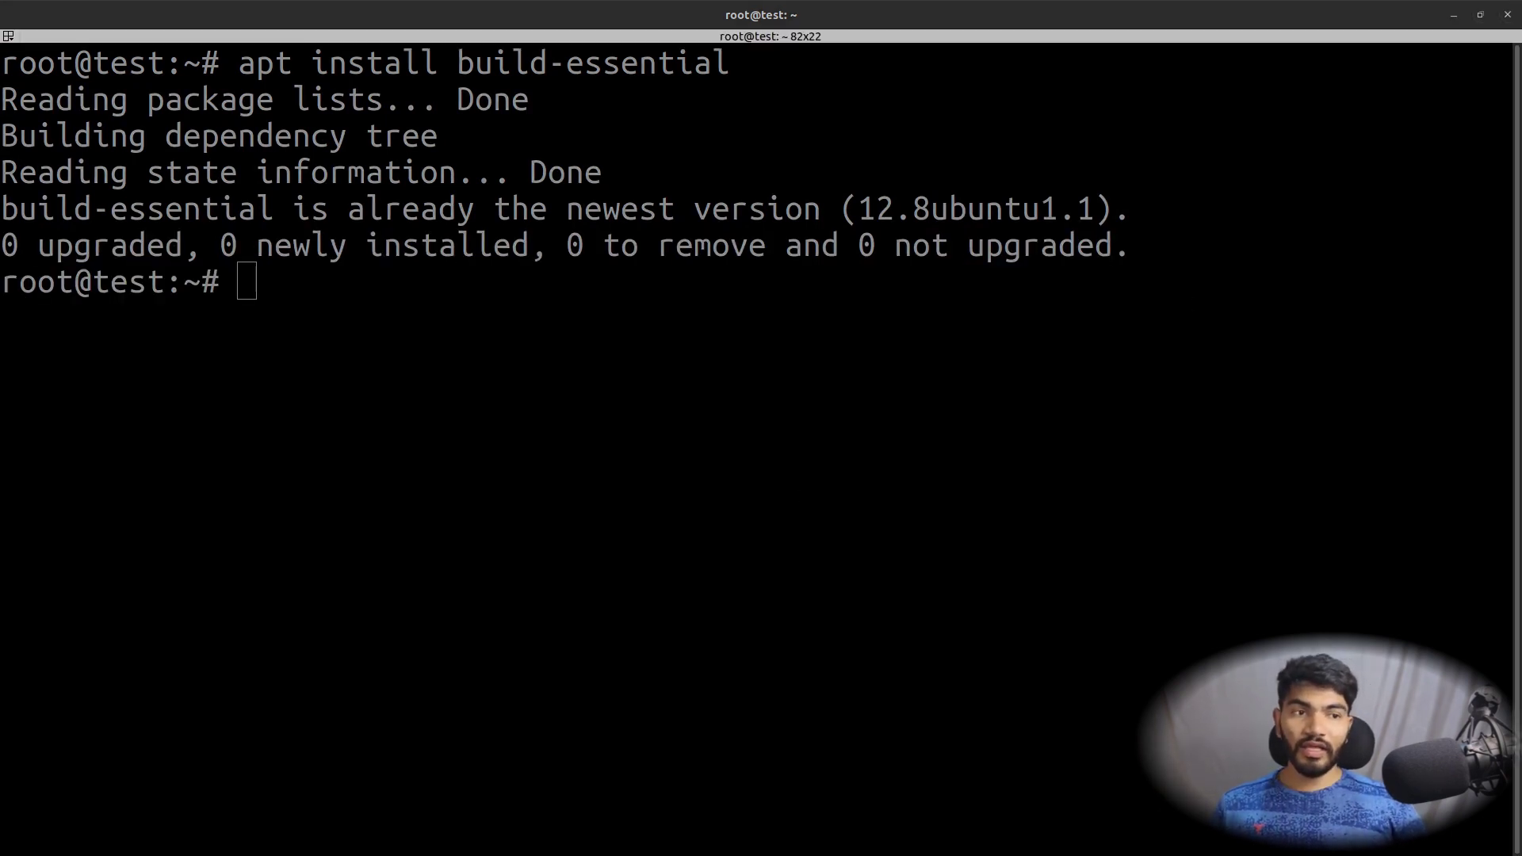
pyautogui.click(821, 563)
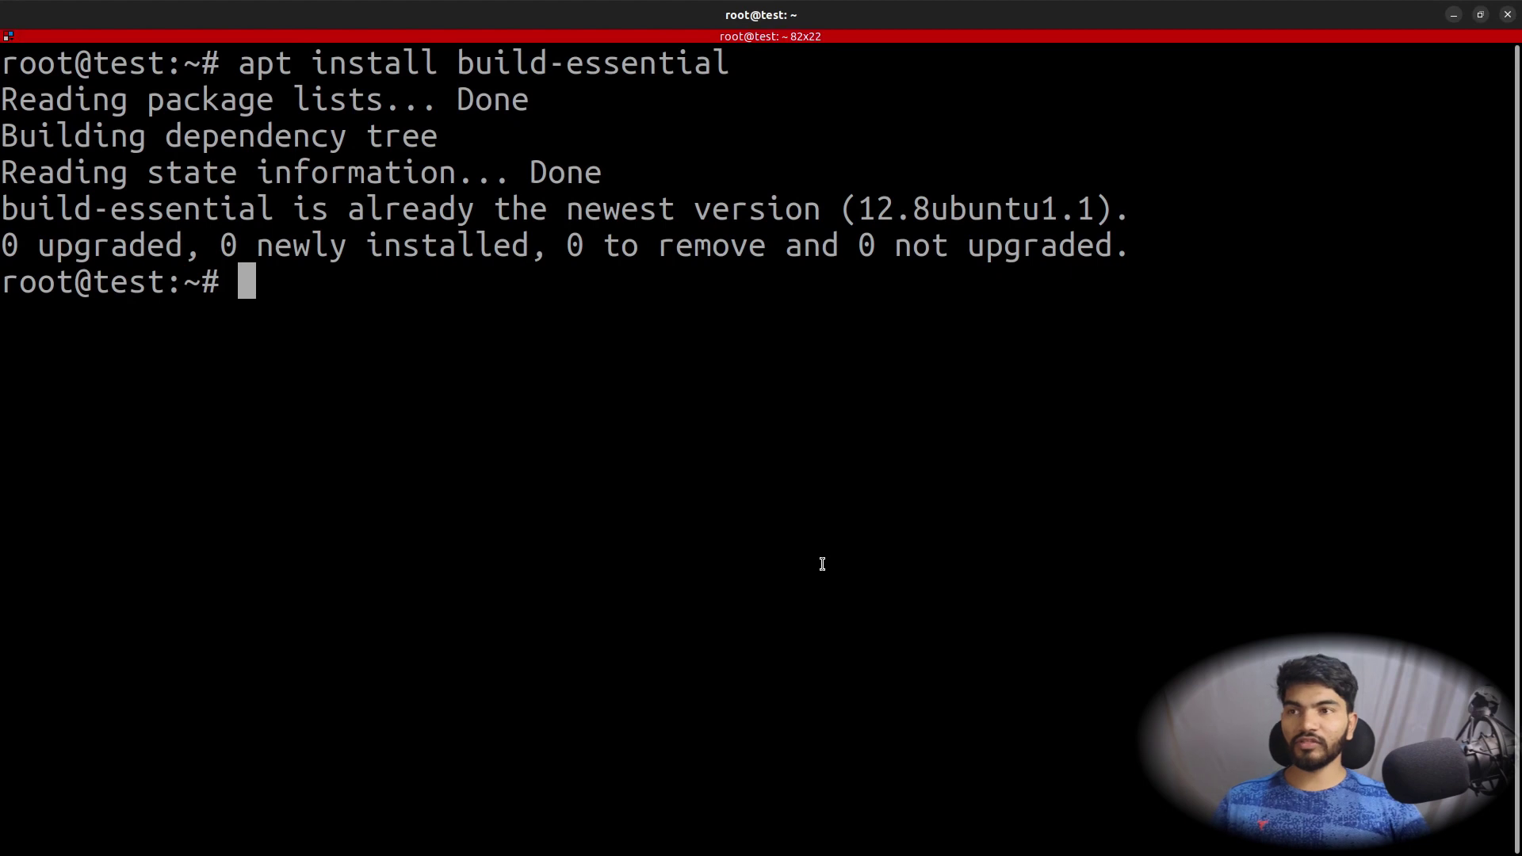
pyautogui.write('apt-get install python3-dev')
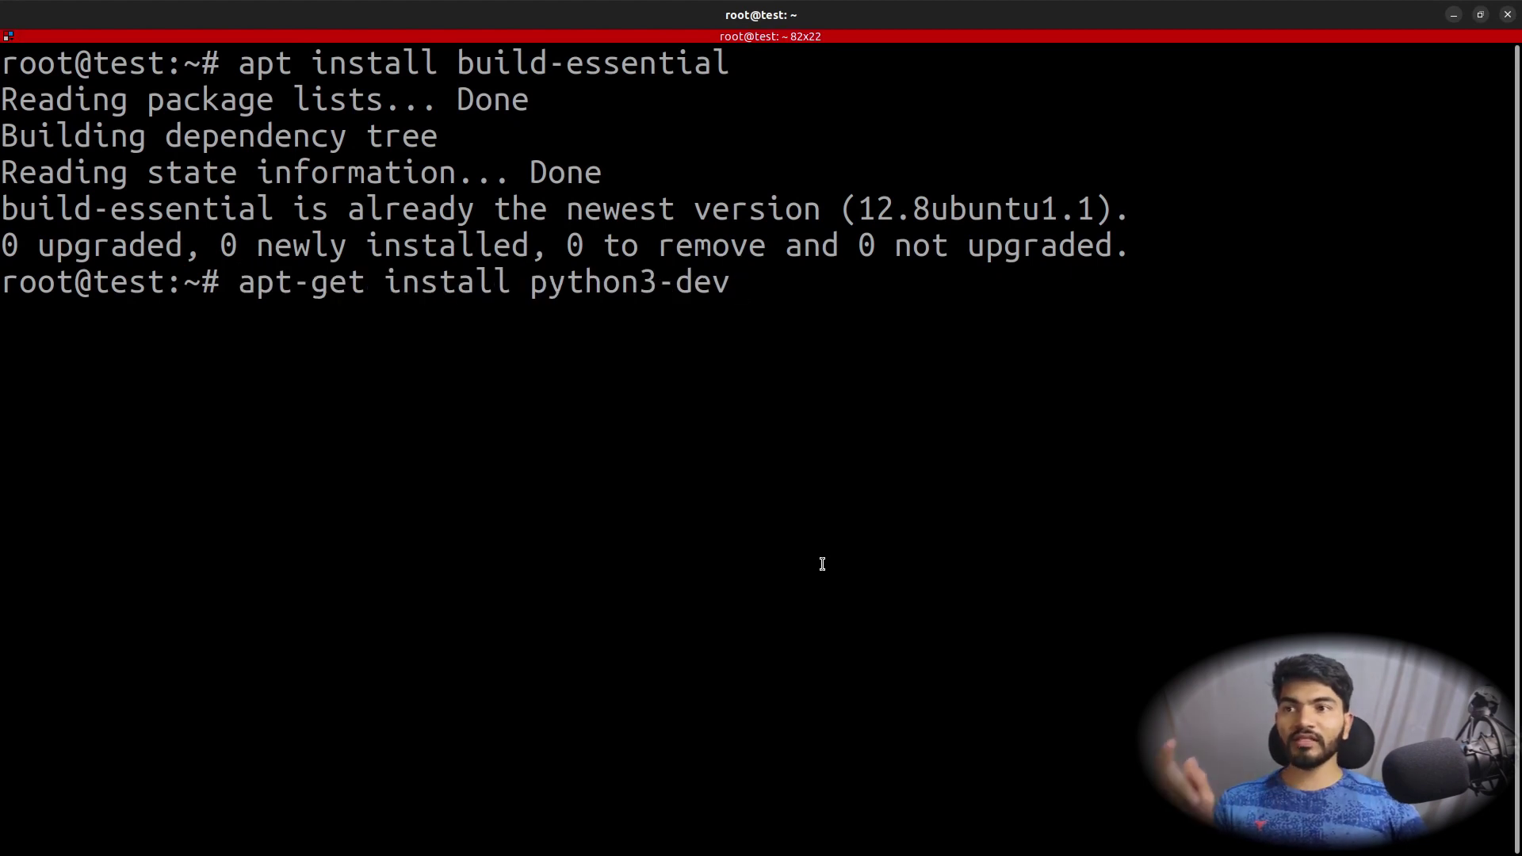
pyautogui.press('Return')
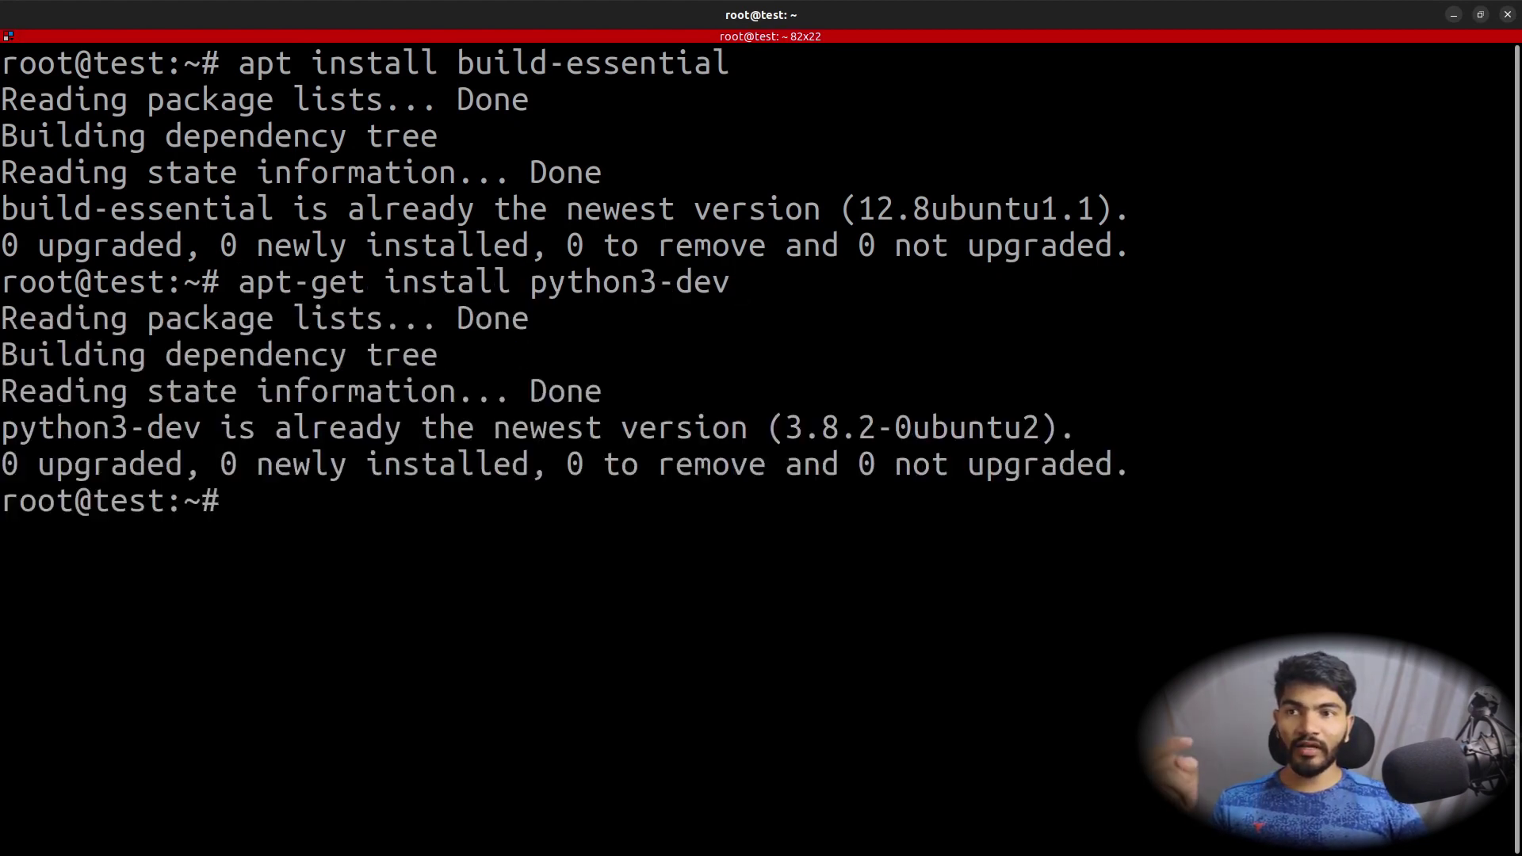
pyautogui.write('clear')
pyautogui.press('Return')
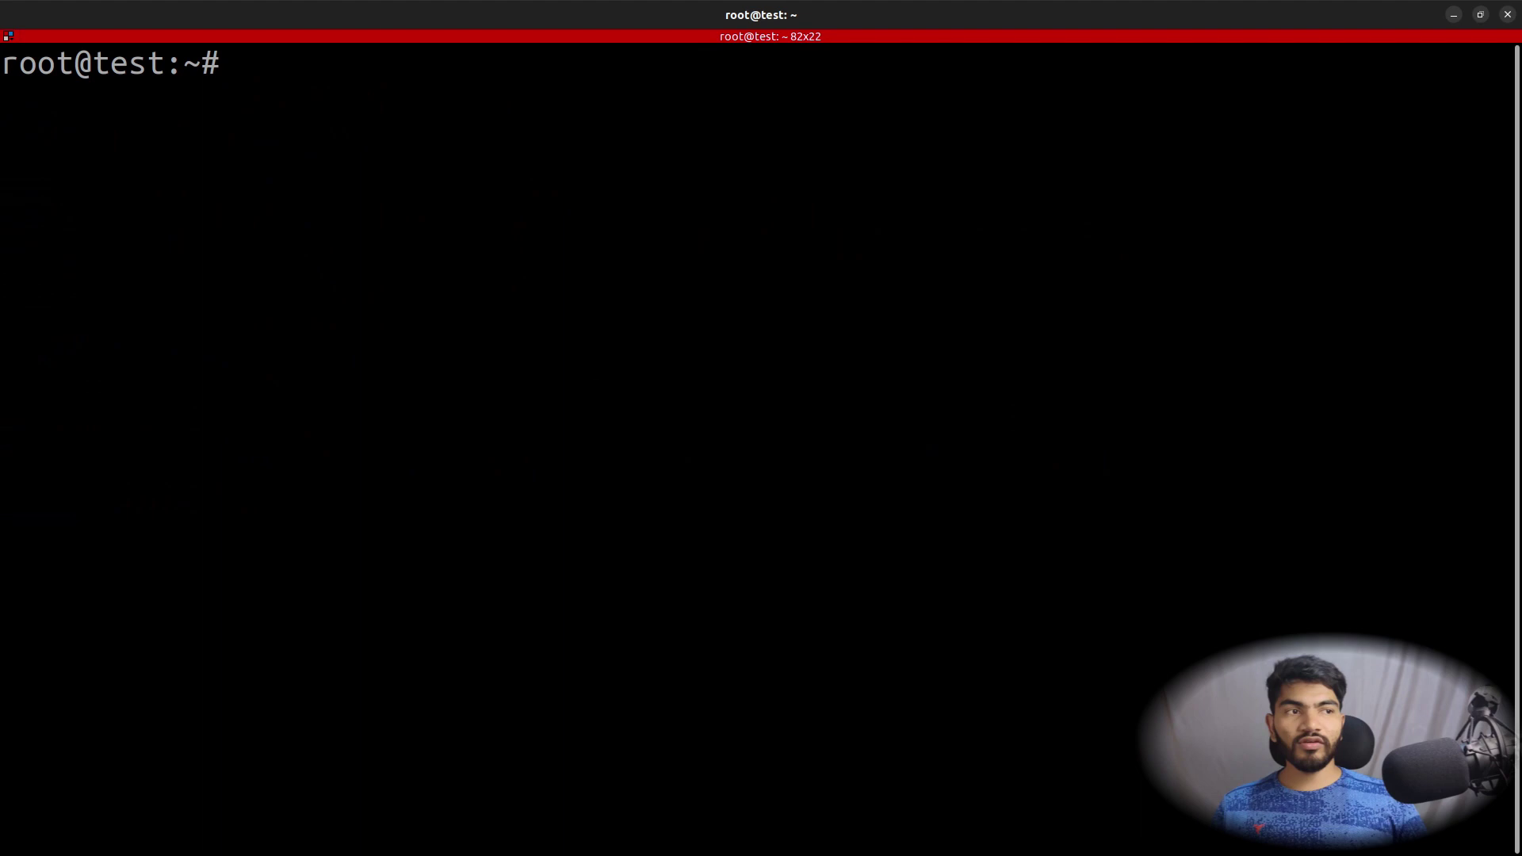
pyautogui.hotkey('alt', 'Tab')
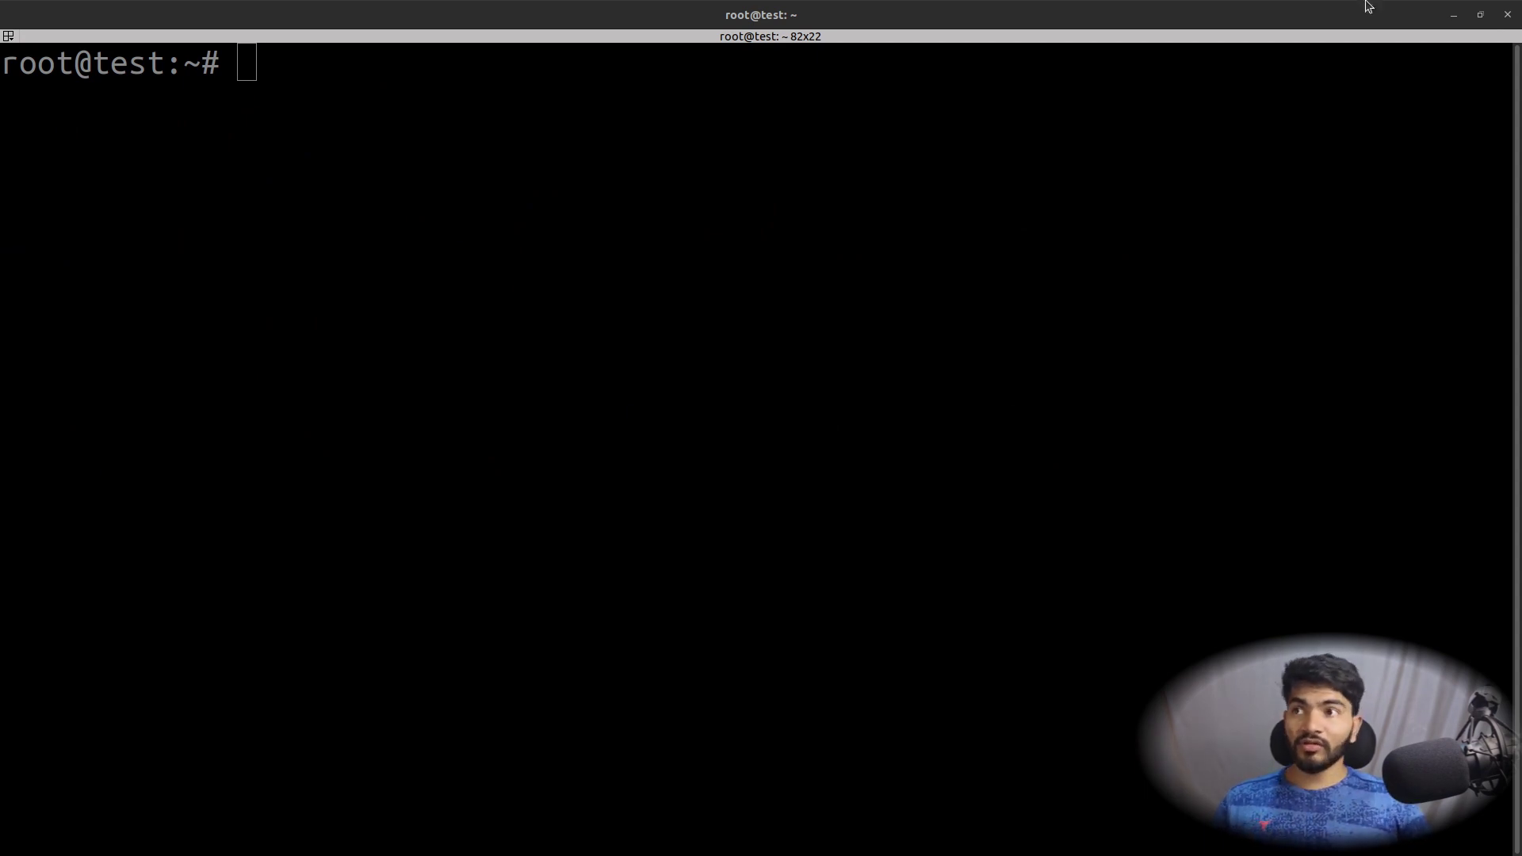
pyautogui.click(146, 370)
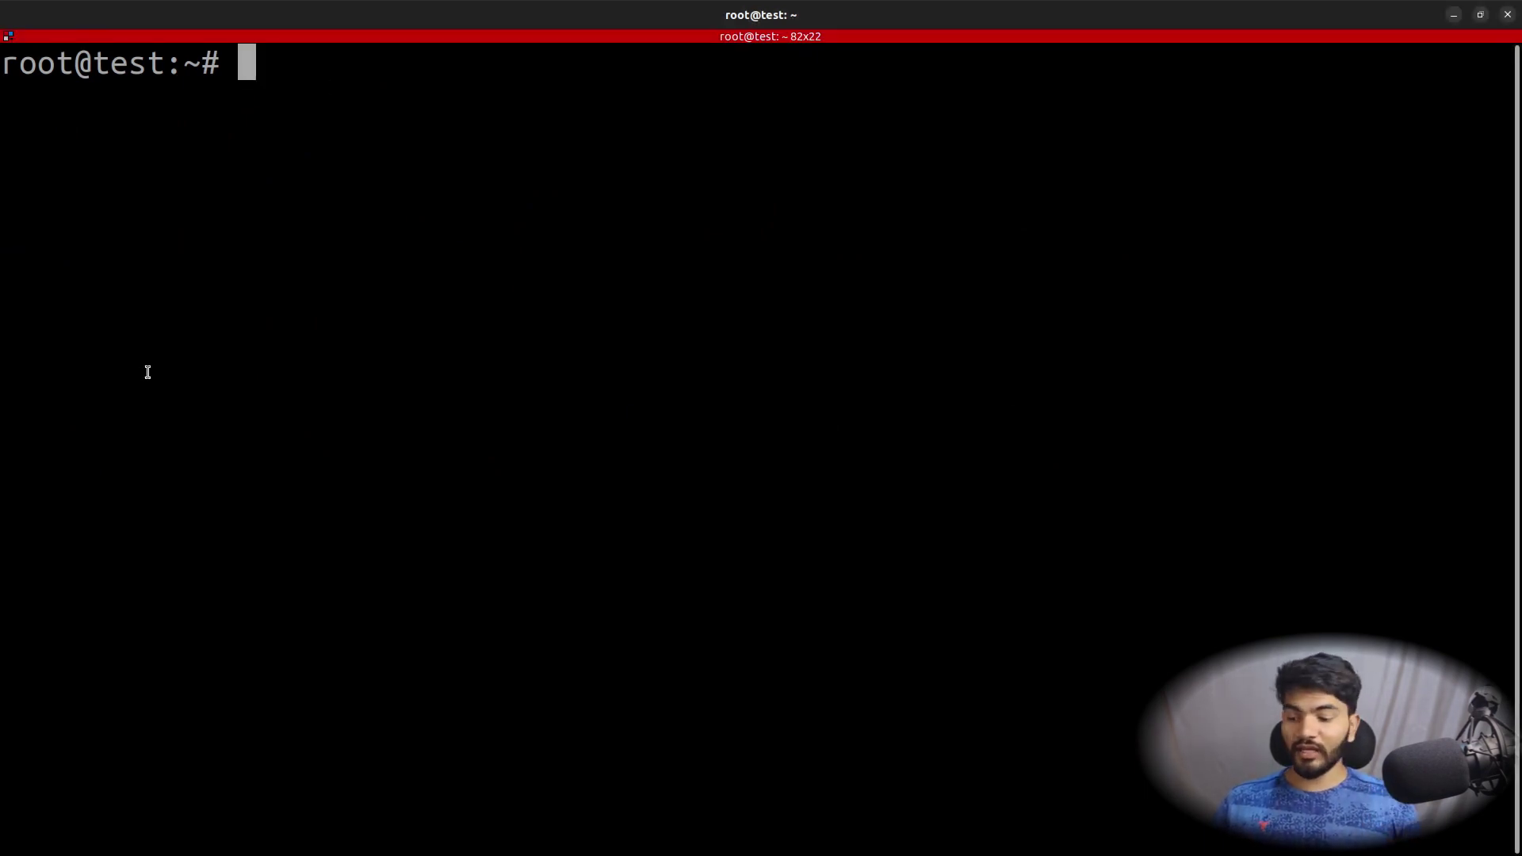
pyautogui.write('curl -O http://www.litespeedtech.com/packages/lsapi/wsgi-lsapi-1.7.tgz')
pyautogui.press('Return')
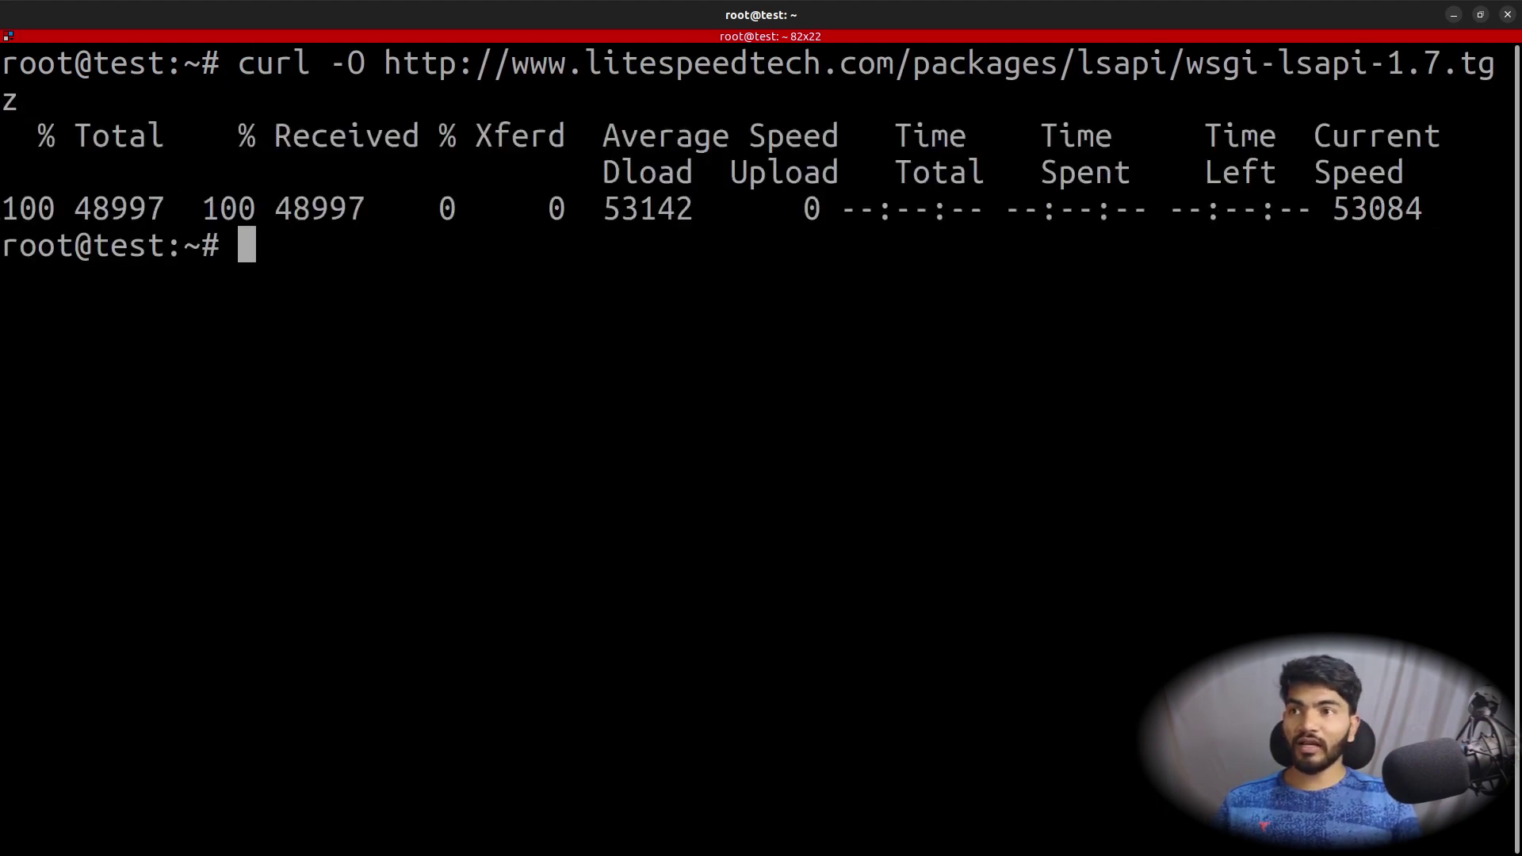
pyautogui.write('ls')
pyautogui.press('Return')
pyautogui.moveTo(387, 282); pyautogui.dragTo(1019, 286)
pyautogui.click(1019, 352)
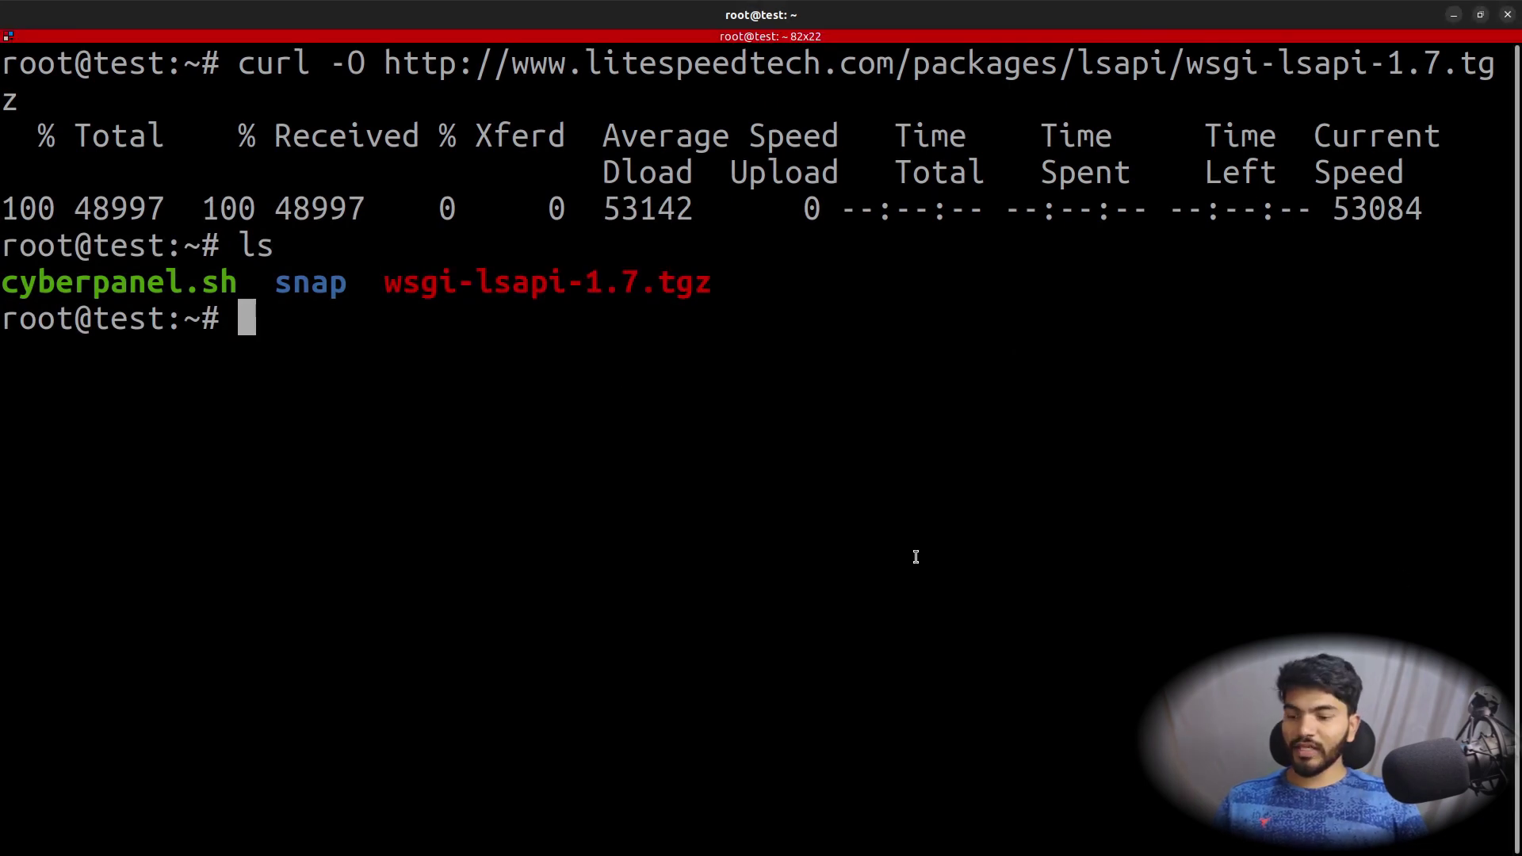
# Step: Extract wsgi-lsapi-1.7.tgz with tar xf and list the directory contents
pyautogui.write('tar xf wsgi-lsapi-1.7.tgz')
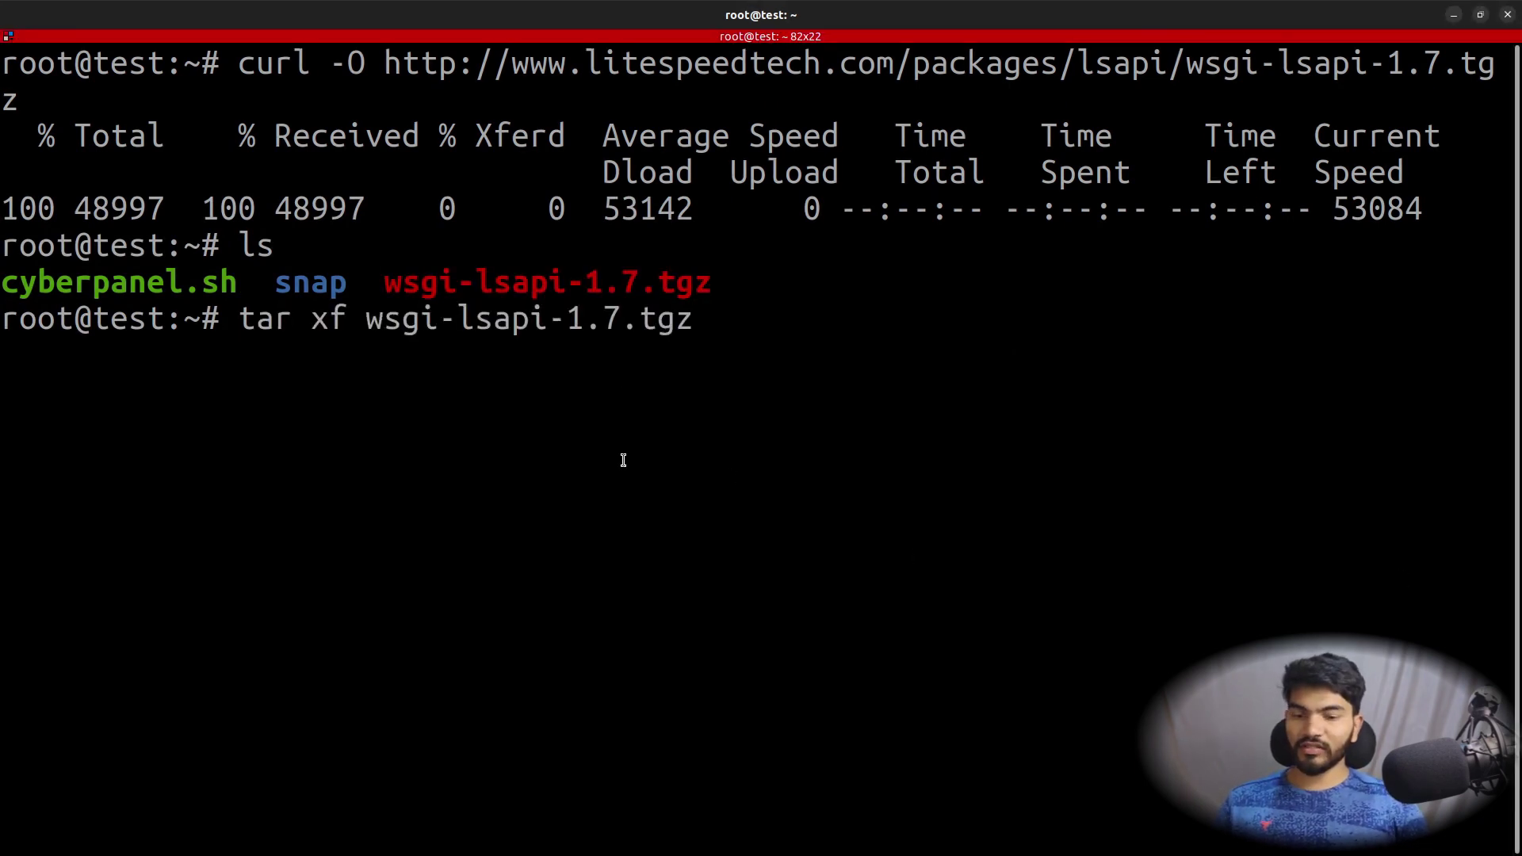
pyautogui.press('Return')
pyautogui.write('ls')
pyautogui.press('Return')
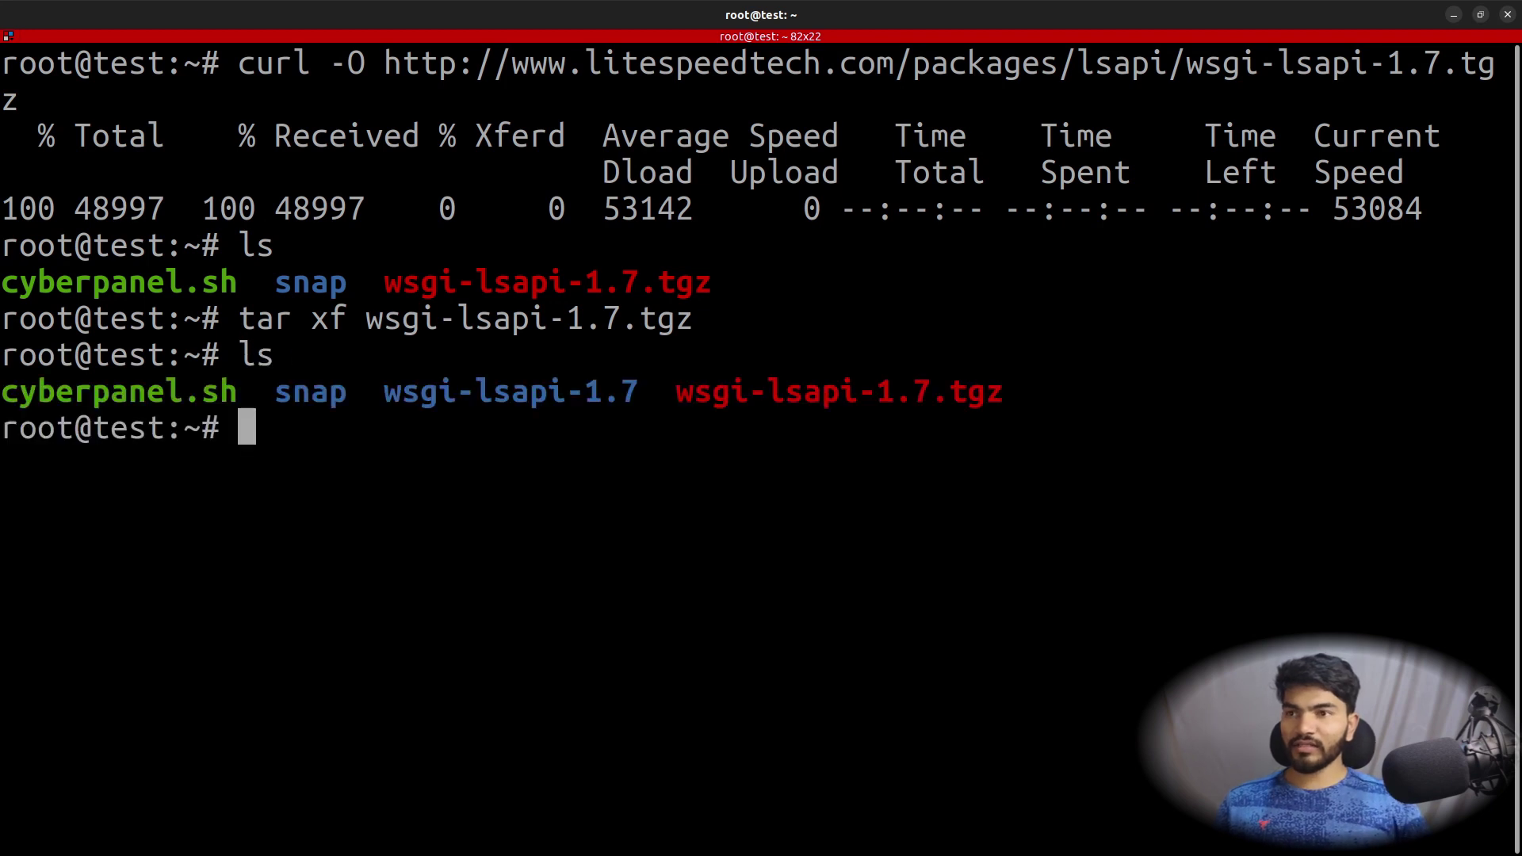
# Step: Change into the extracted wsgi-lsapi-1.7 directory and print the working directory path
pyautogui.doubleClick(533, 392)
pyautogui.write('cd w')
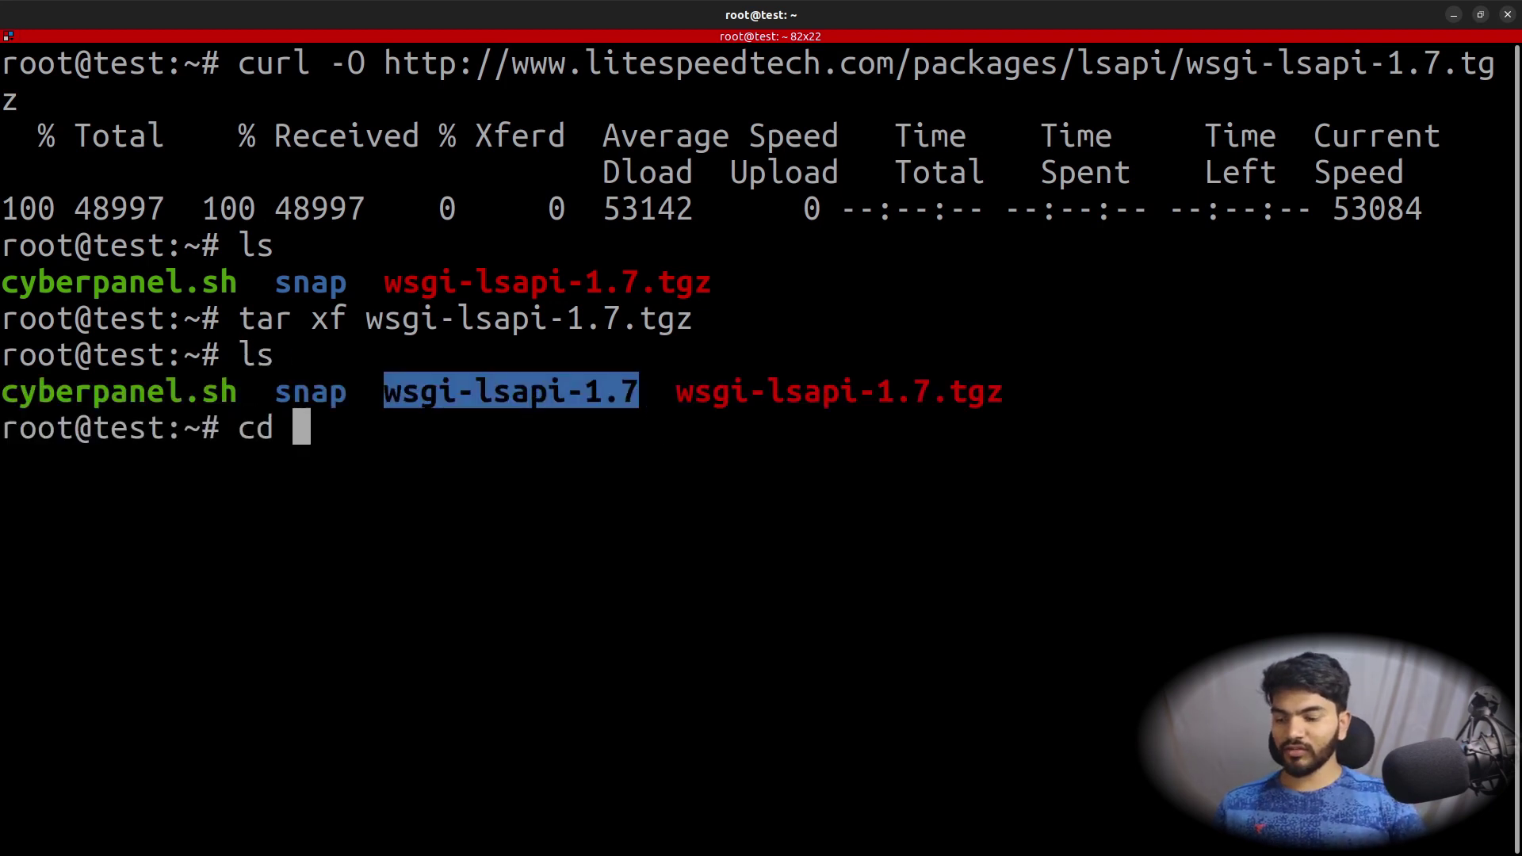
pyautogui.press('Tab')
pyautogui.press('Return')
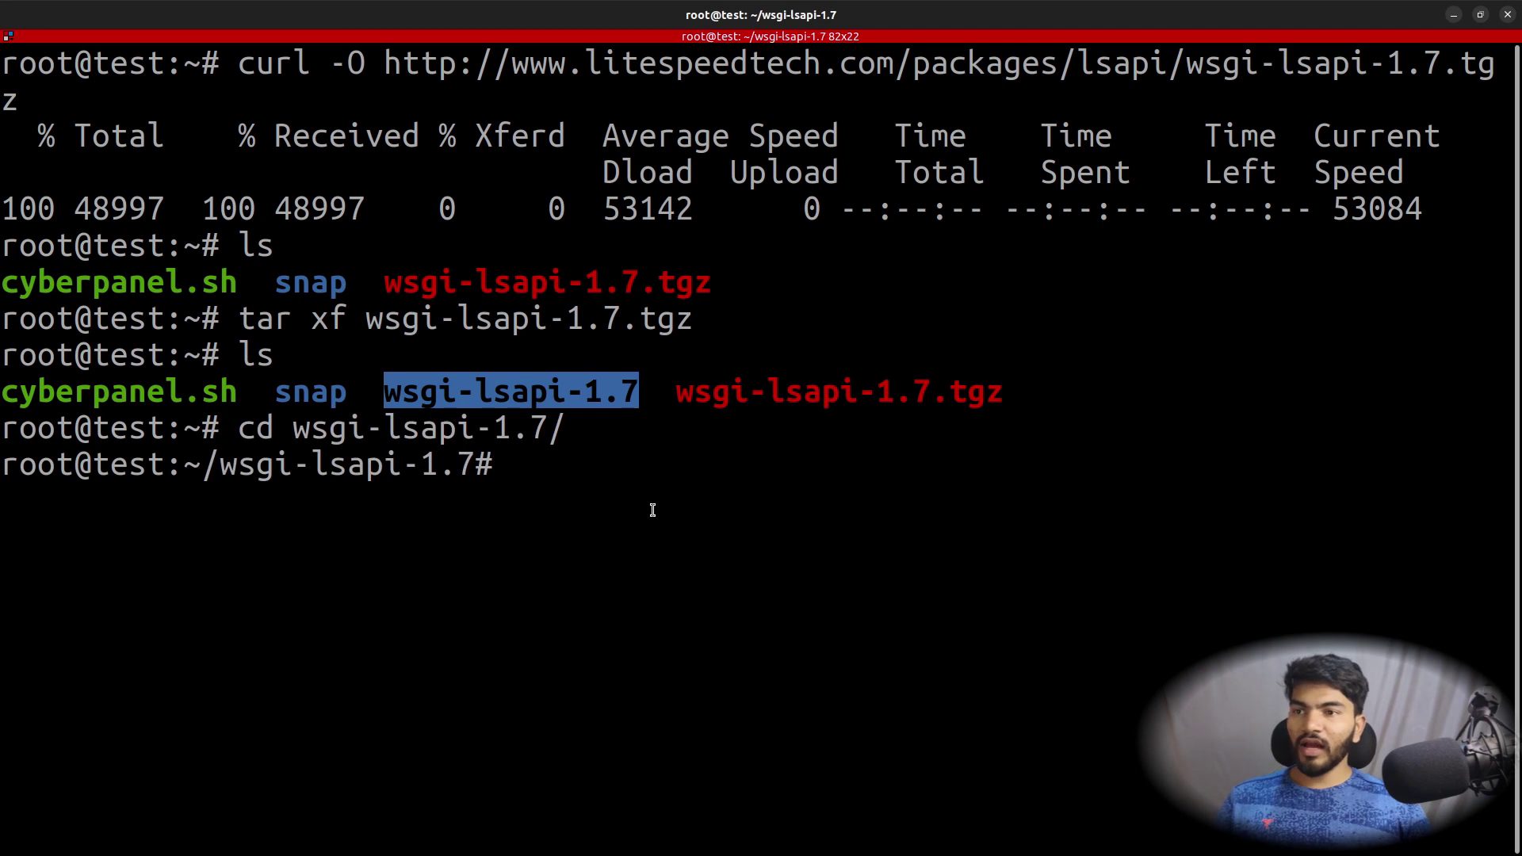
pyautogui.click(666, 514)
pyautogui.write('pwd')
pyautogui.press('Return')
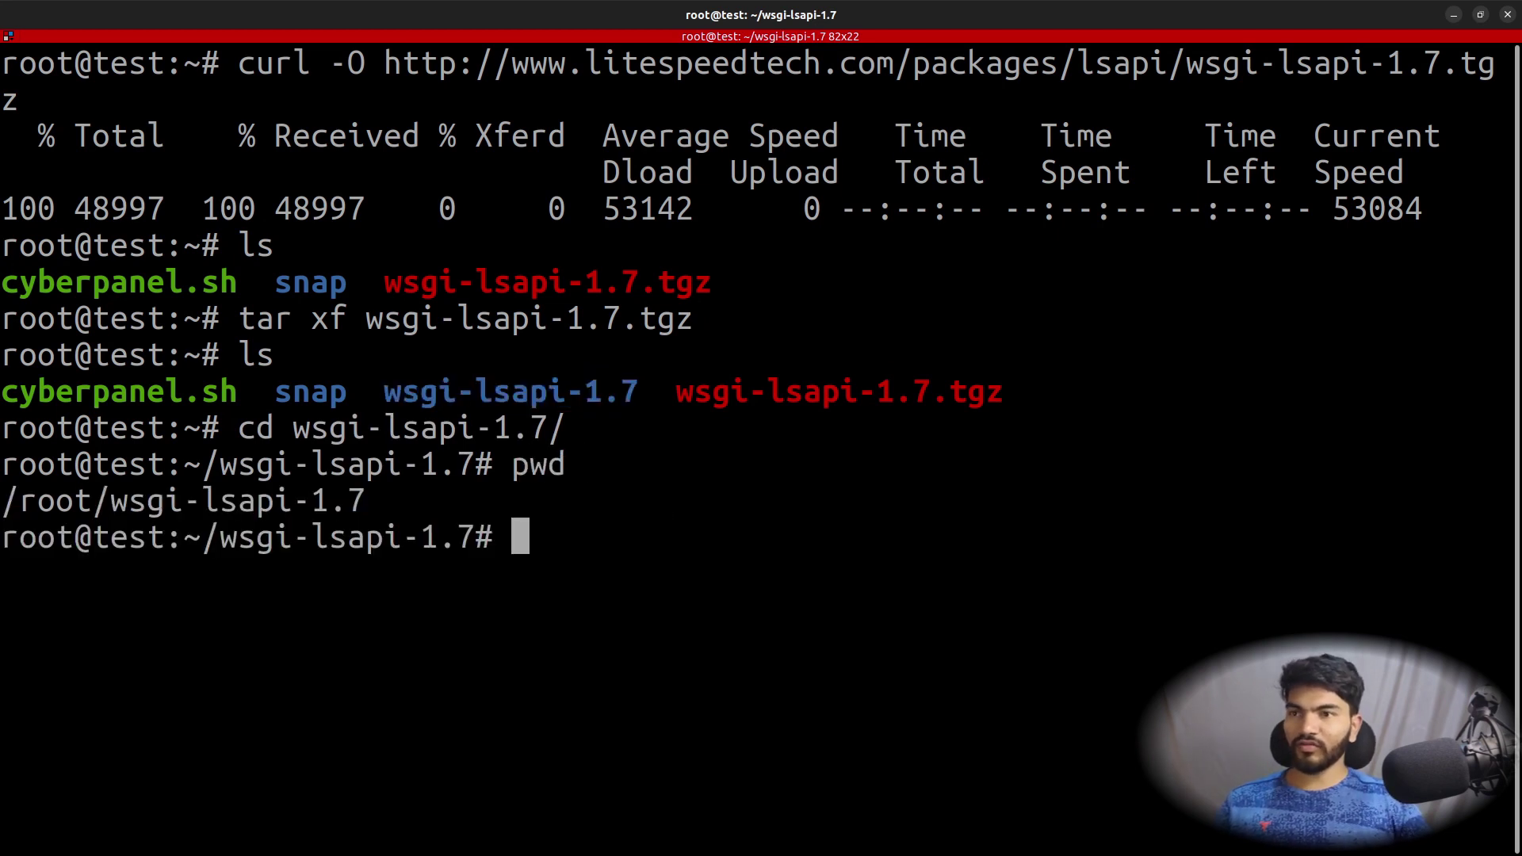
pyautogui.doubleClick(172, 510)
pyautogui.click(462, 478)
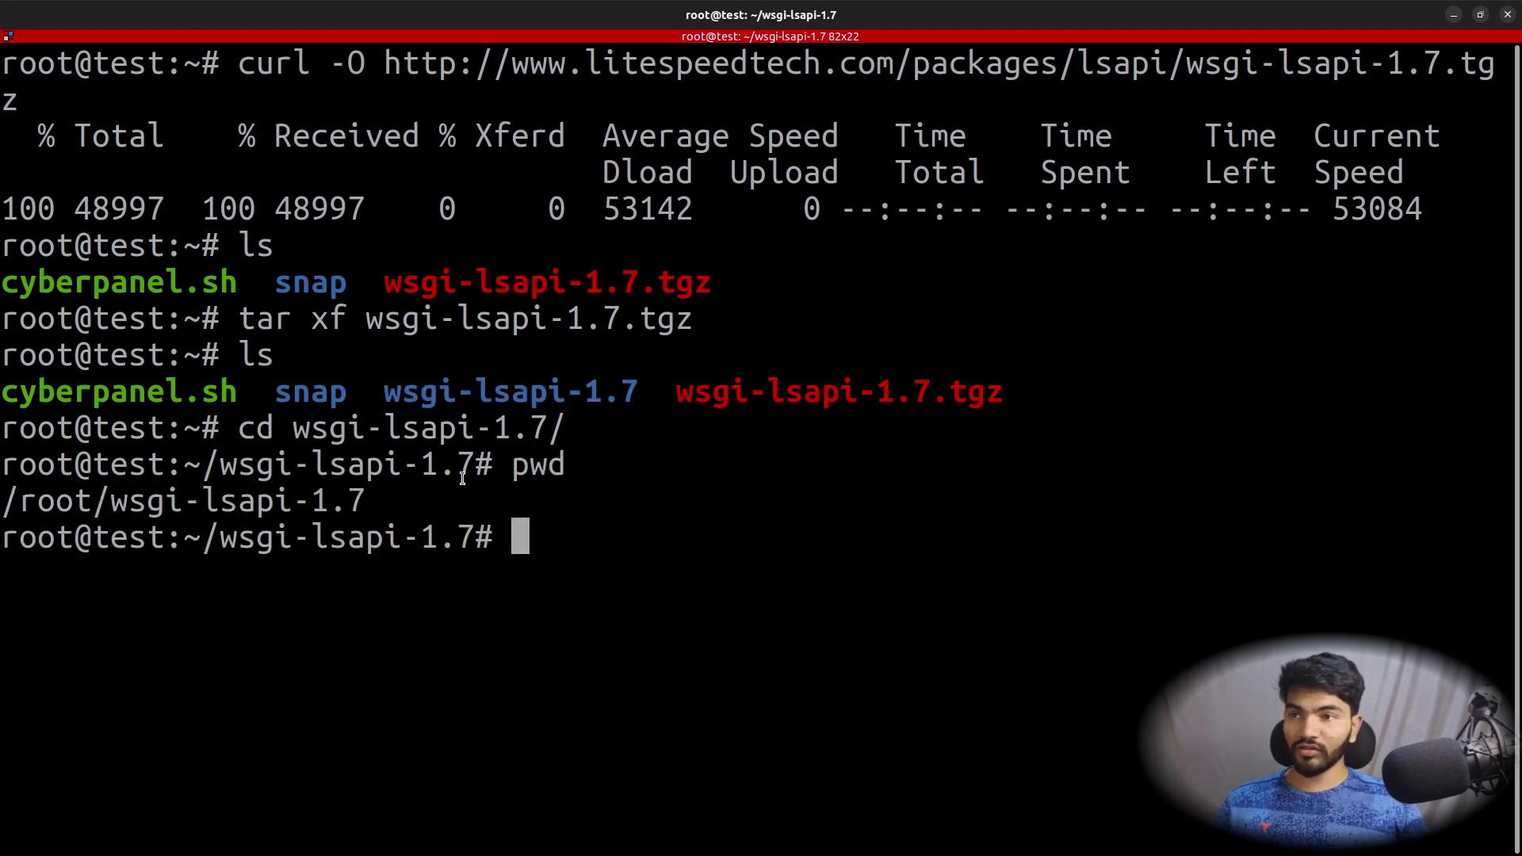
# Step: List the source files inside the wsgi-lsapi-1.7 directory
pyautogui.write('ls')
pyautogui.press('Return')
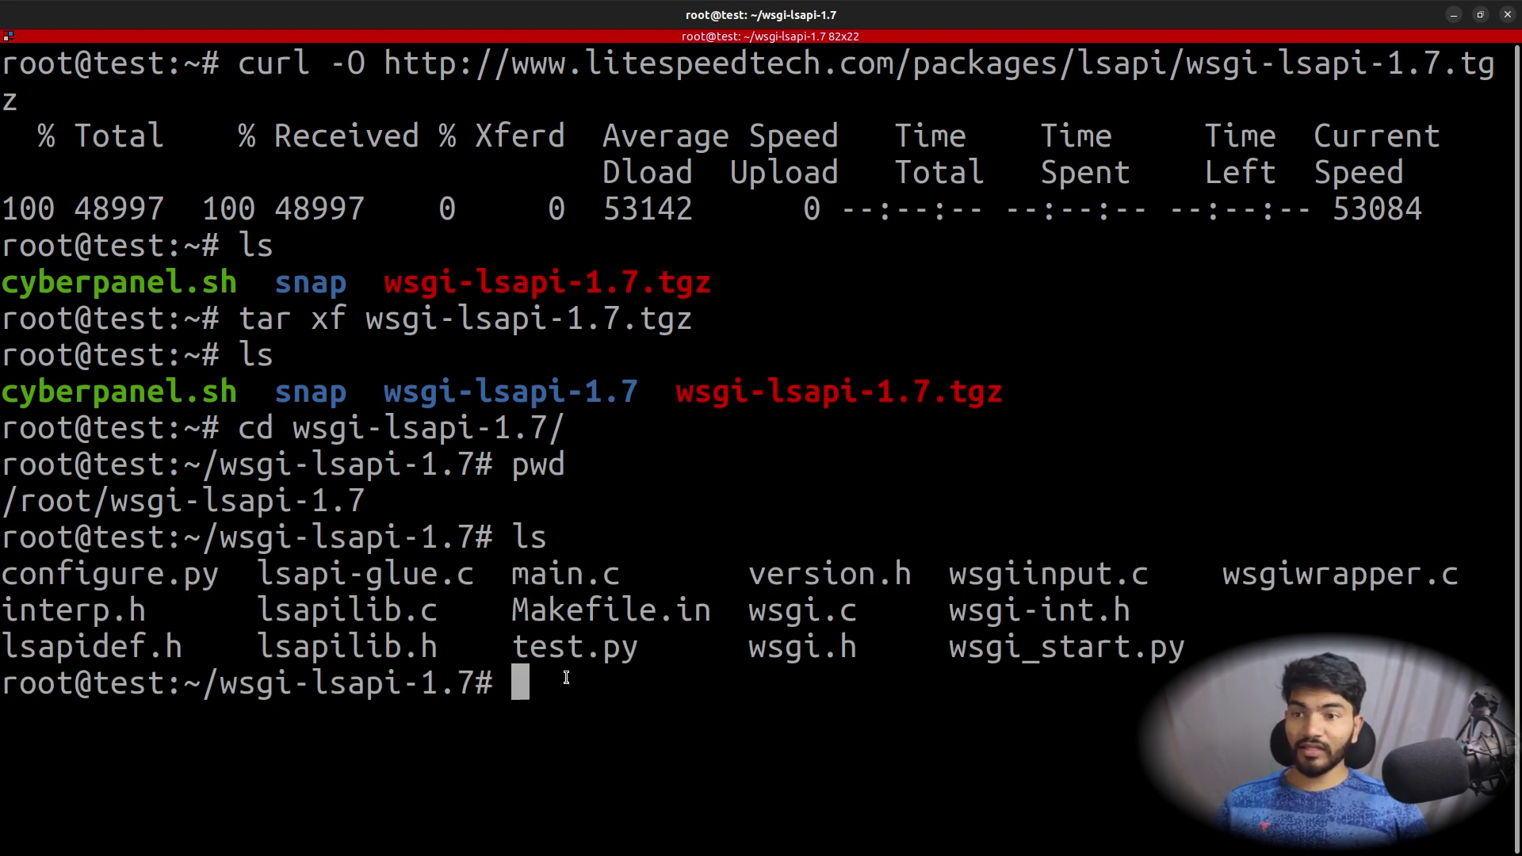
pyautogui.moveTo(1494, 658); pyautogui.dragTo(2, 564)
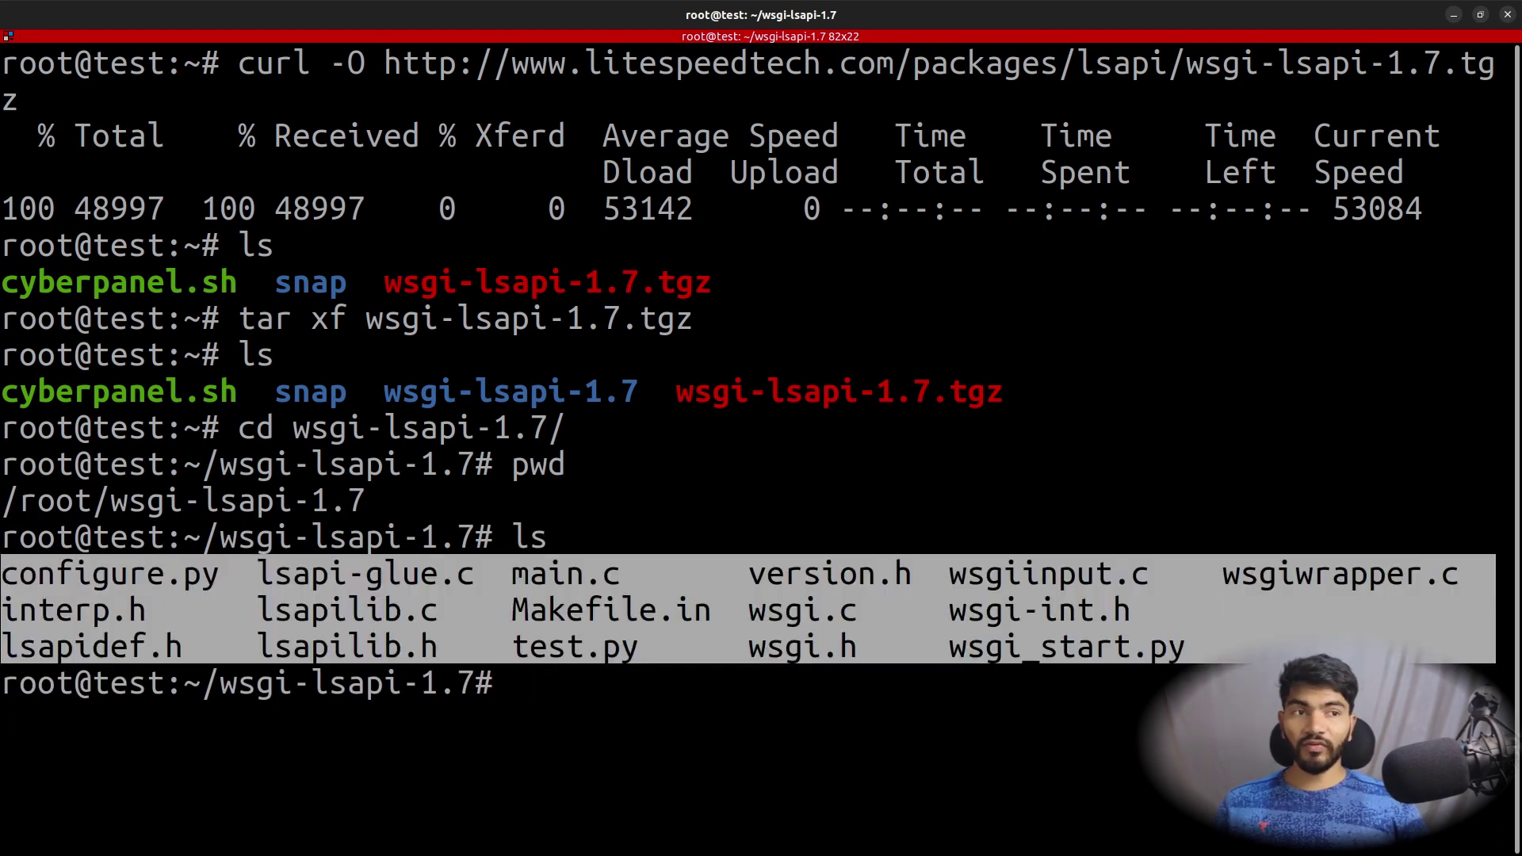
# Step: Run the configure.py script in wsgi-lsapi-1.7 with python3
pyautogui.hotkey('alt', 'Tab')
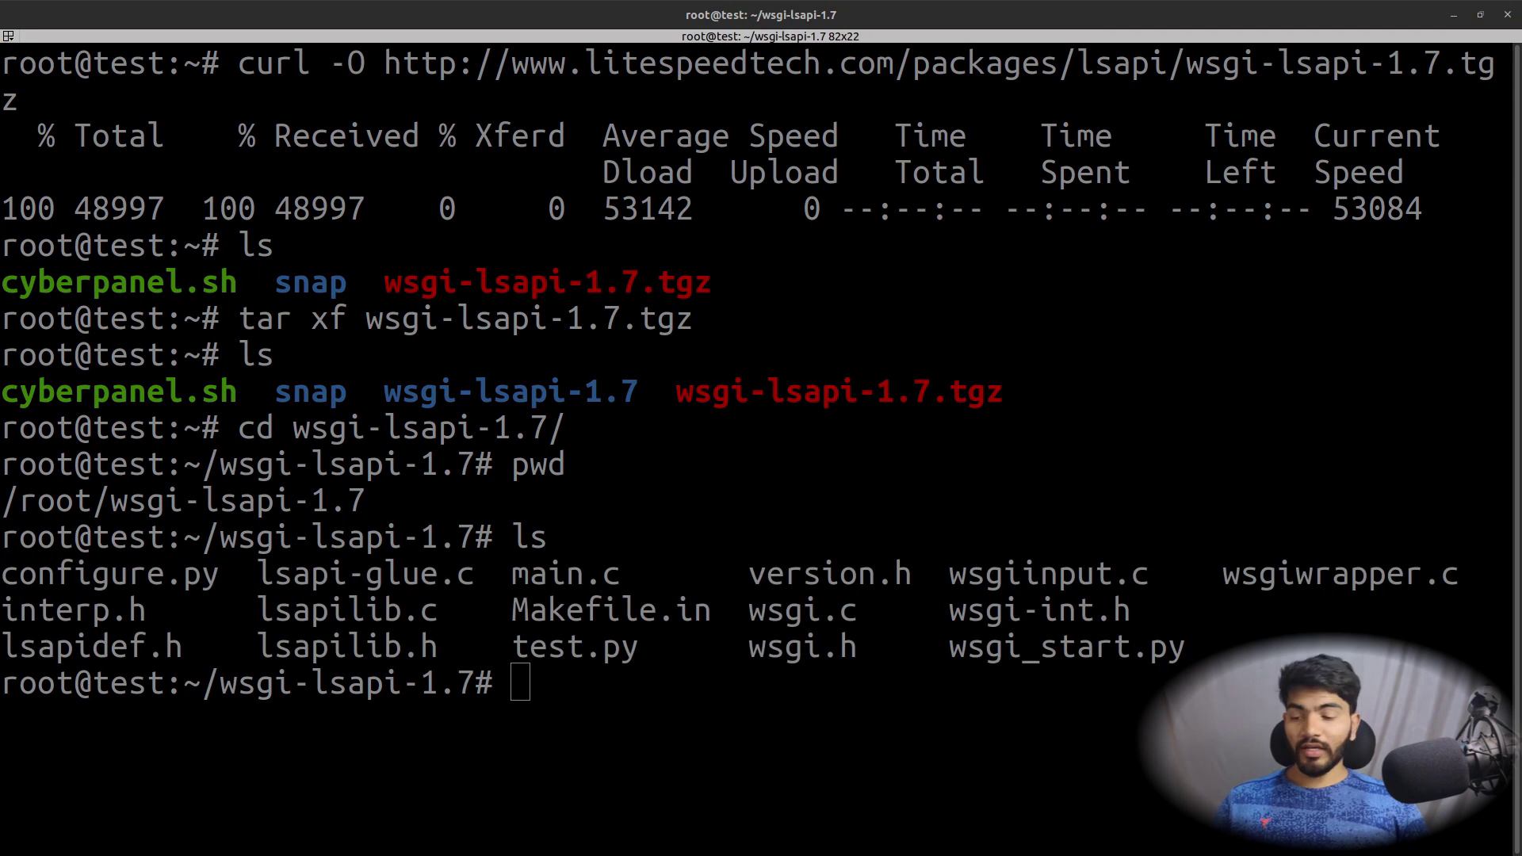
pyautogui.hotkey('alt', 'Tab')
pyautogui.write('python3 ./configure.py')
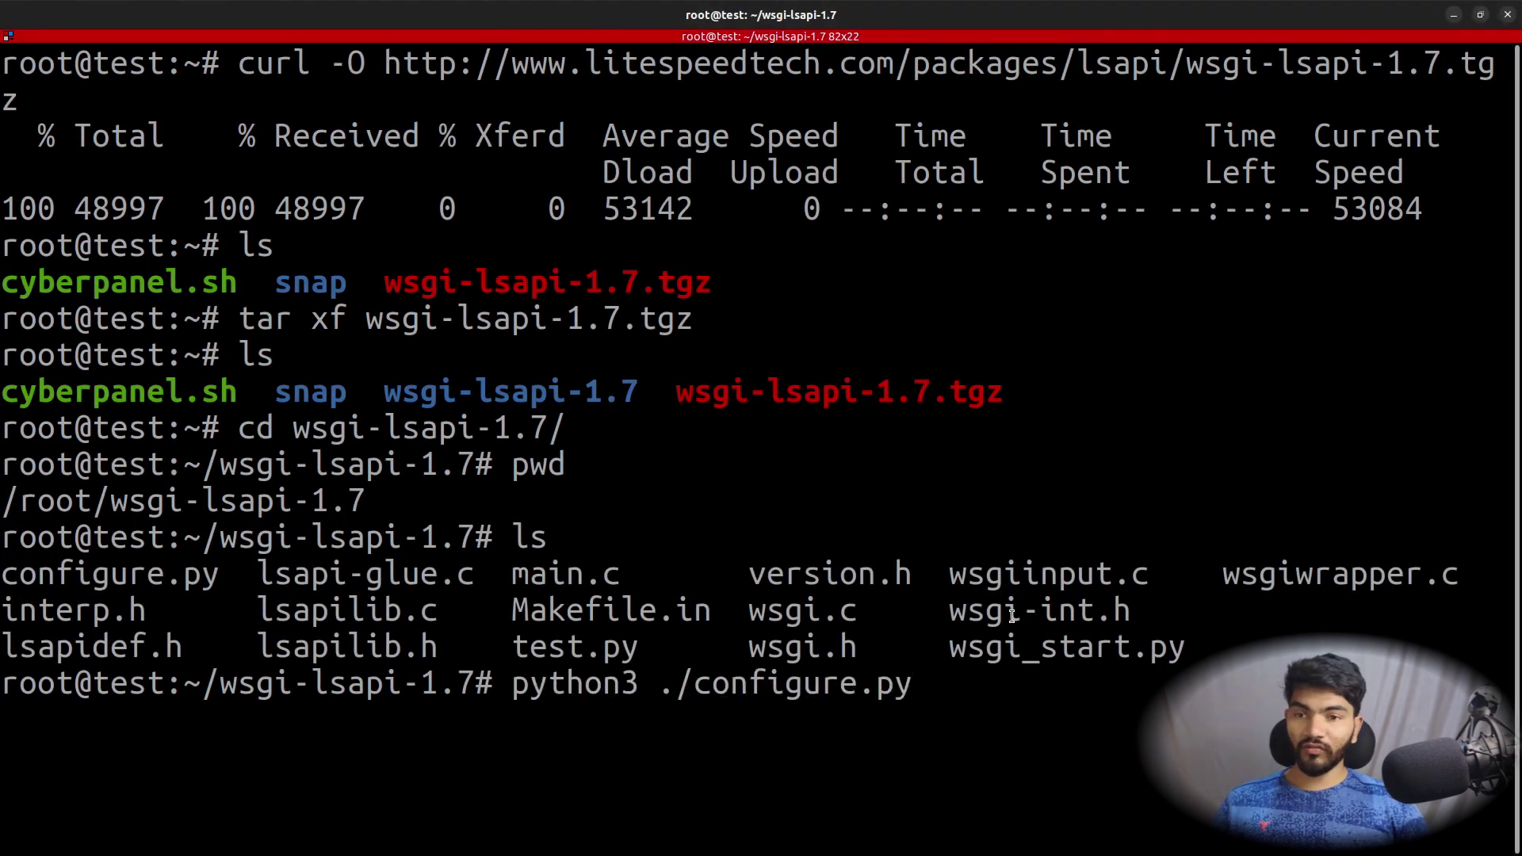
pyautogui.press('Return')
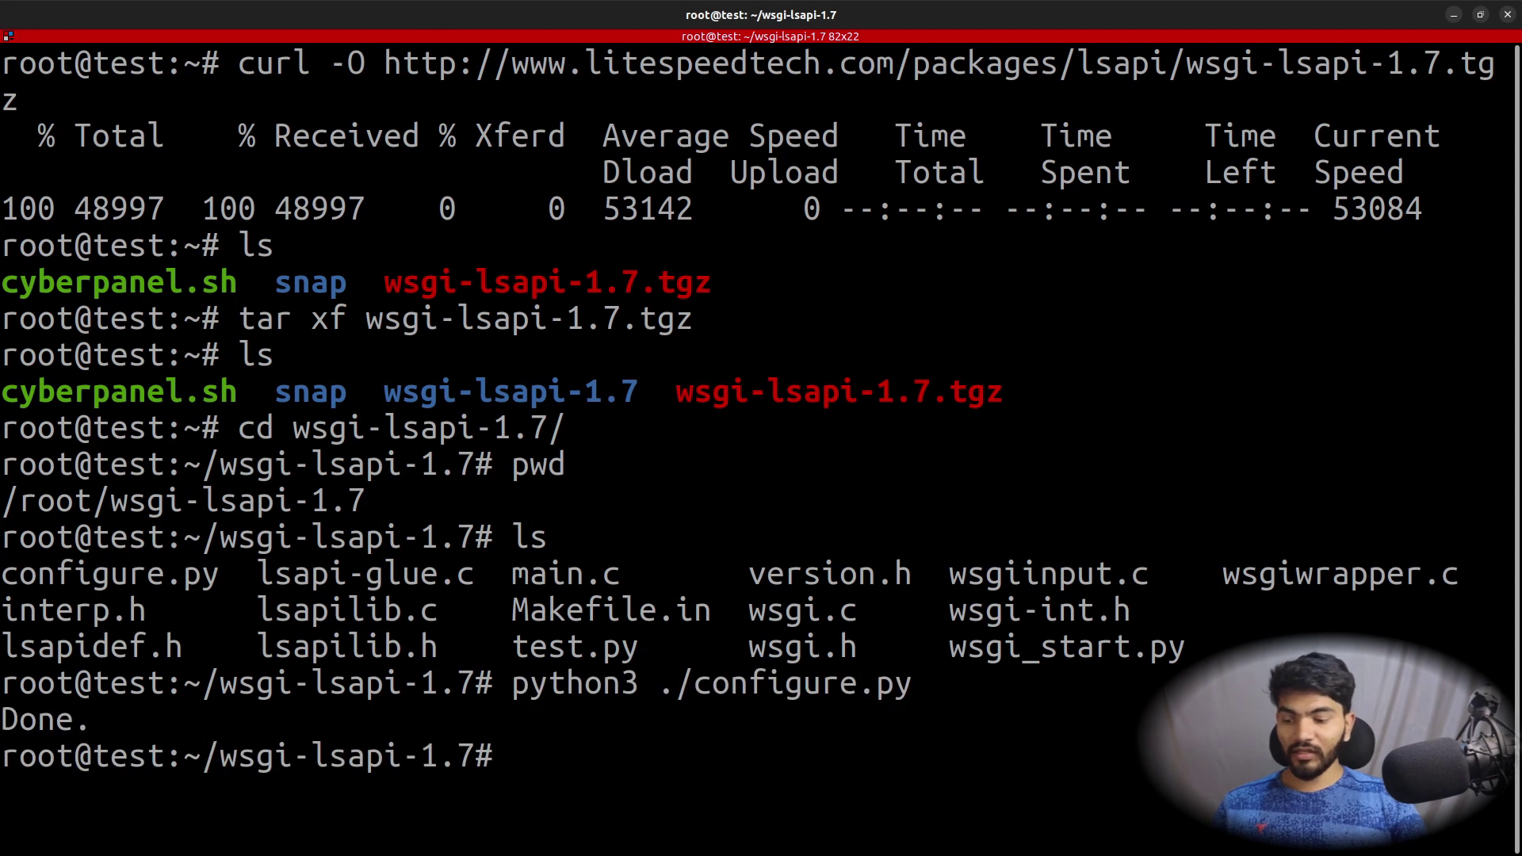
# Step: Clear the terminal, compile the WSGI LSAPI source with make, and look over the build output
pyautogui.write('clear')
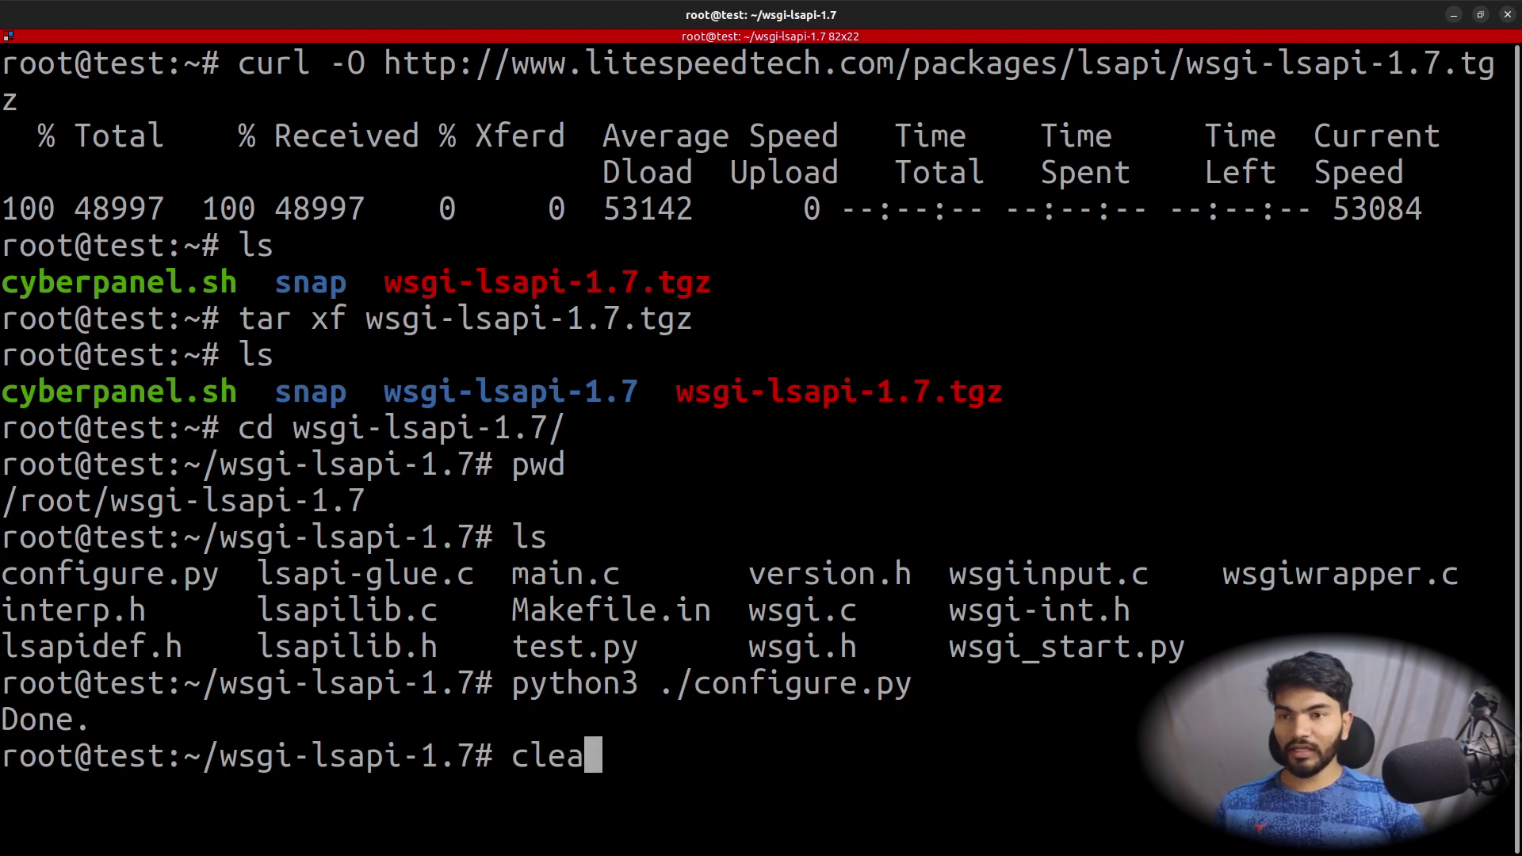
pyautogui.press('Return')
pyautogui.write('make')
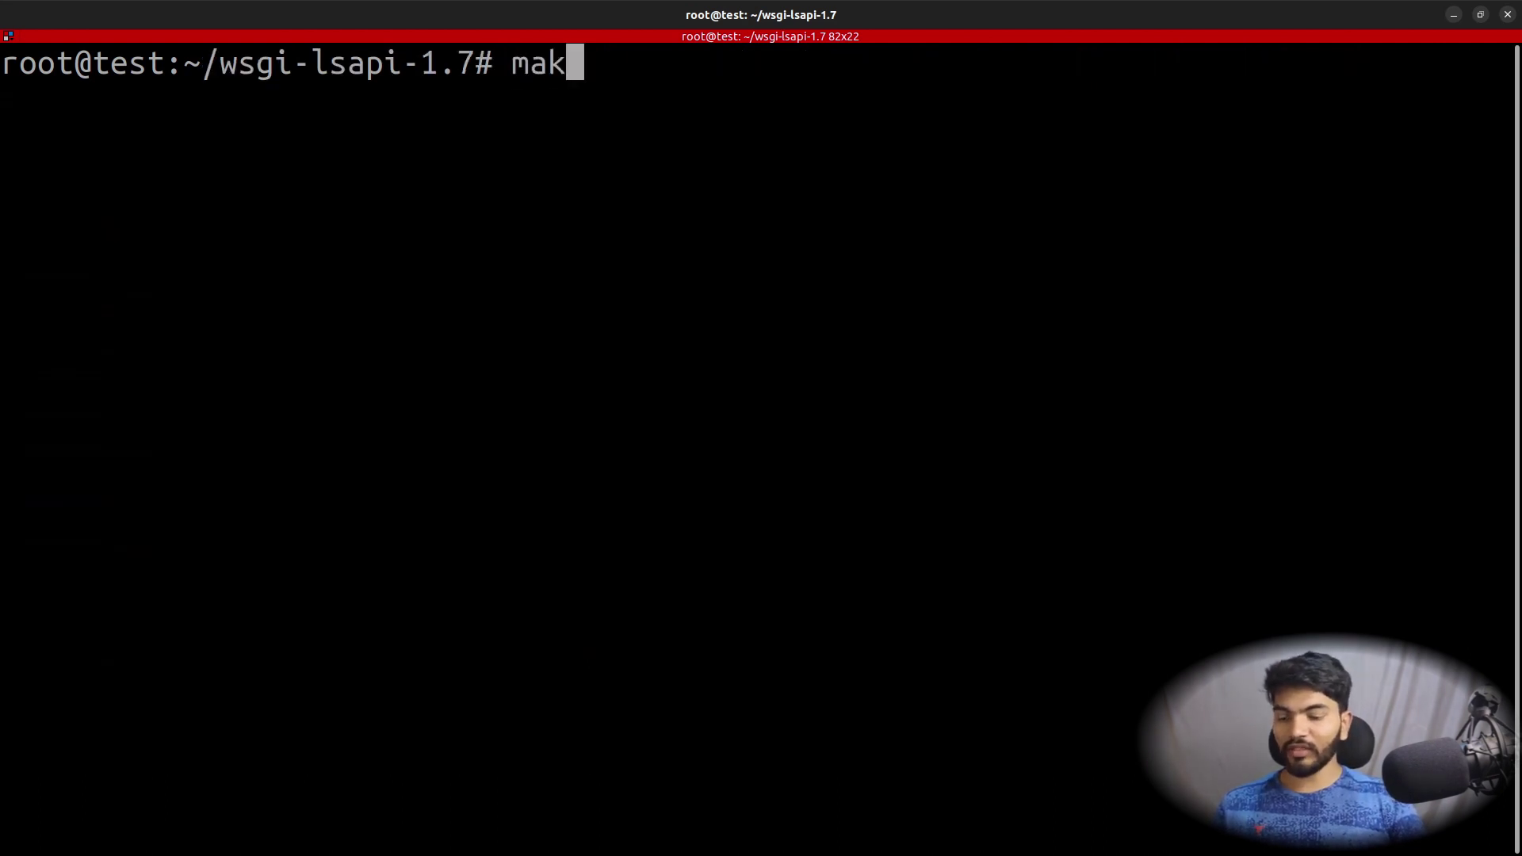
pyautogui.press('Return')
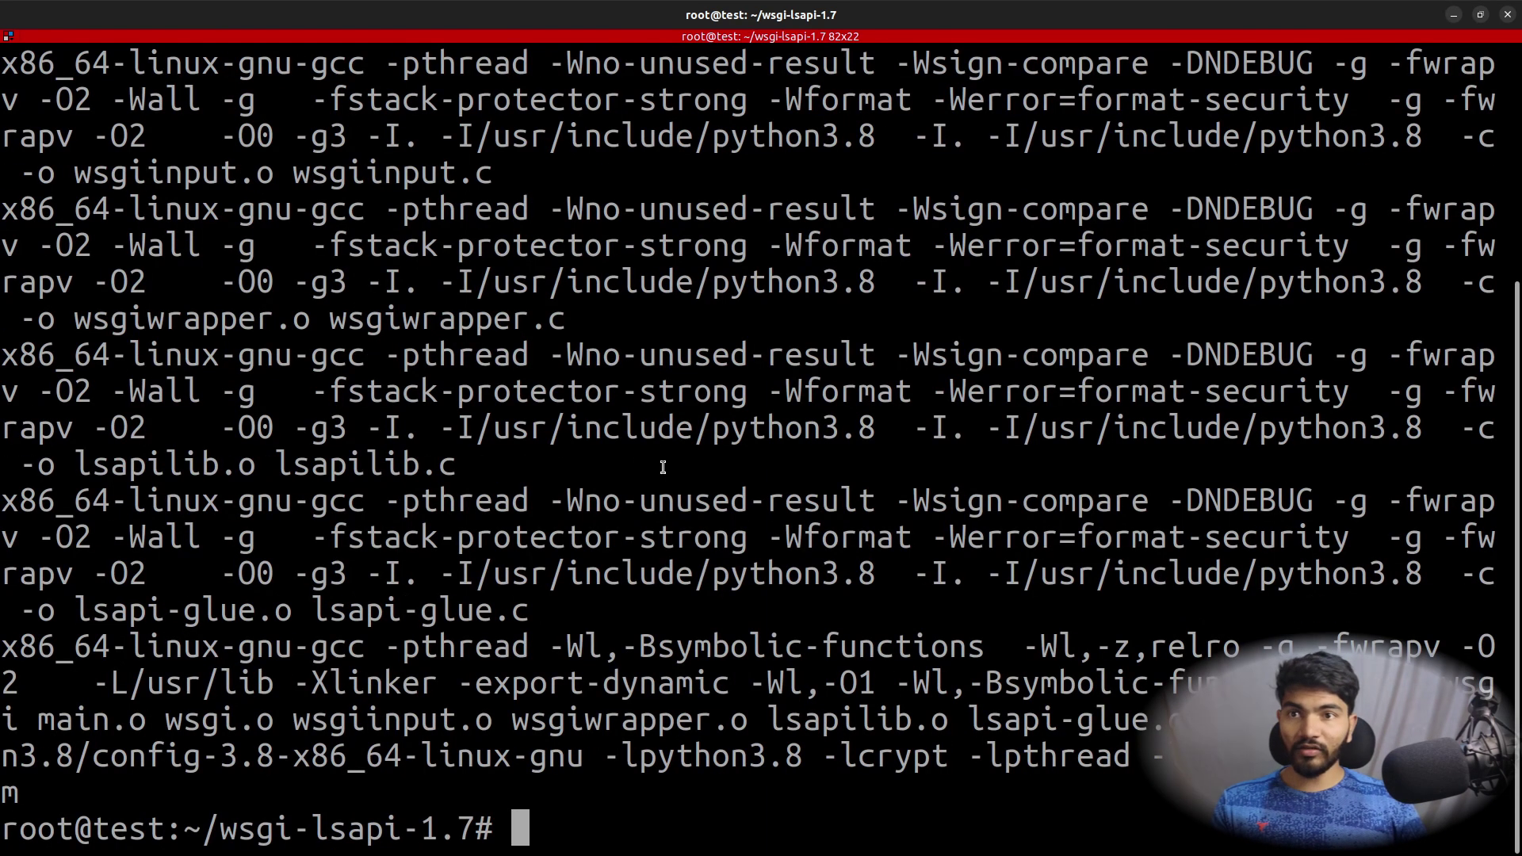
pyautogui.moveTo(392, 211); pyautogui.dragTo(576, 691)
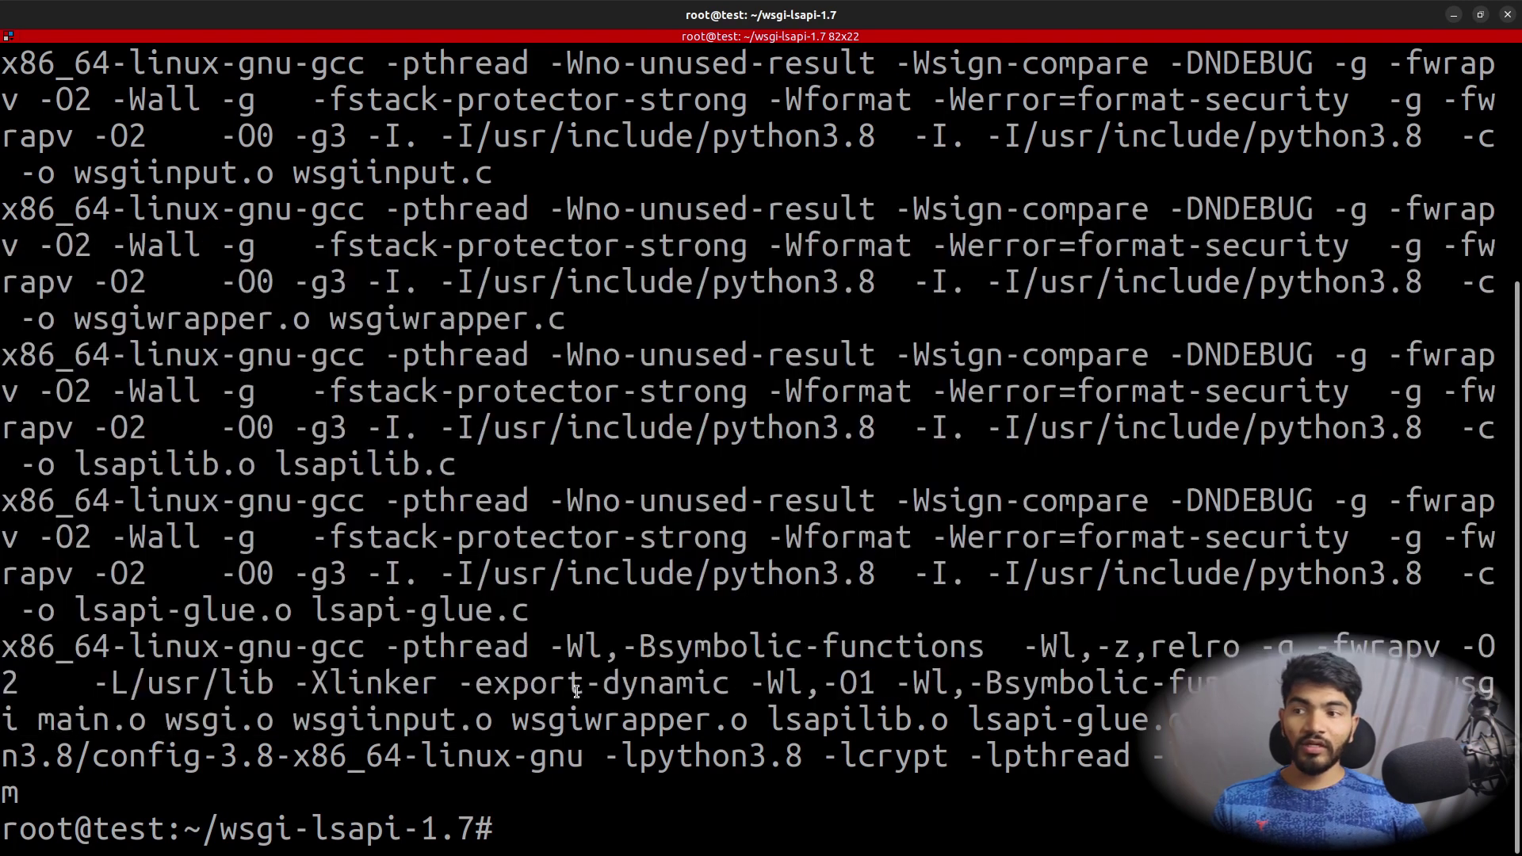
pyautogui.scroll(3, 576, 691)
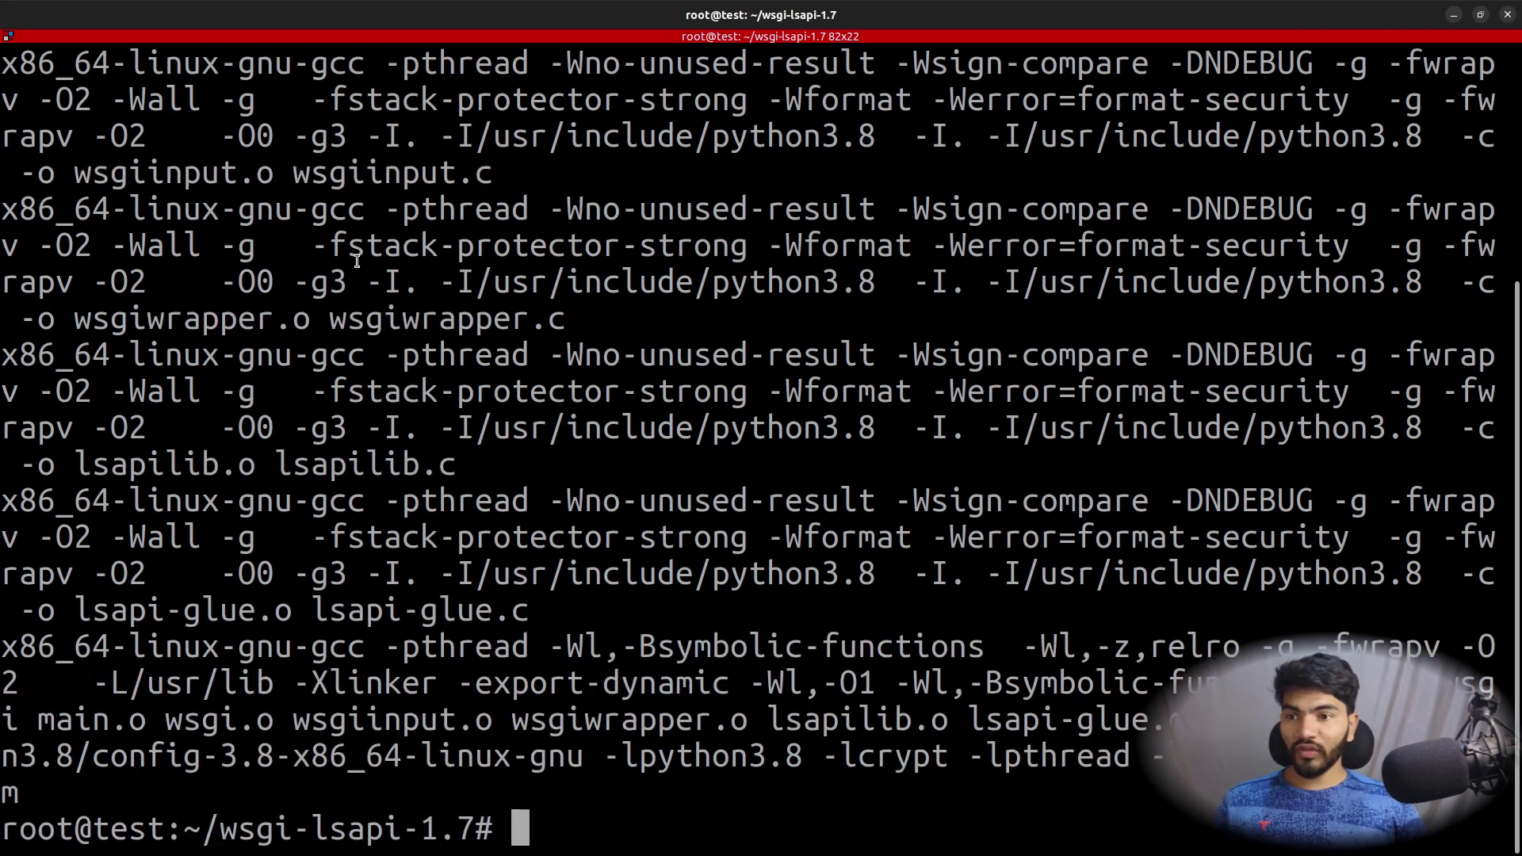
# Step: Clear the terminal and list the wsgi-lsapi-1.7 directory to check for the compiled lswsgi binary
pyautogui.write('clear')
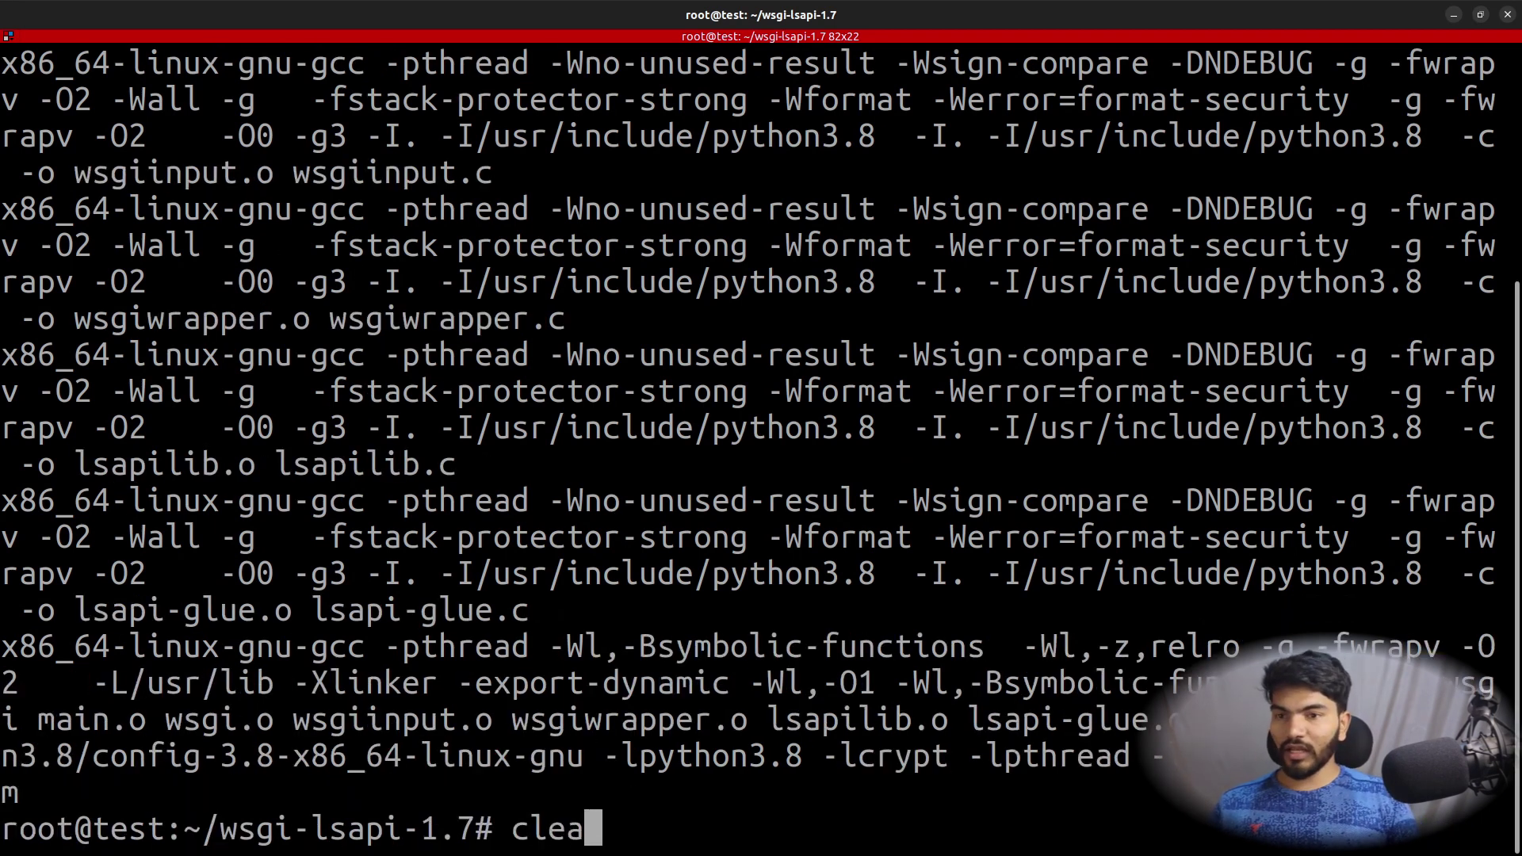
pyautogui.press('Return')
pyautogui.write('ls')
pyautogui.press('Return')
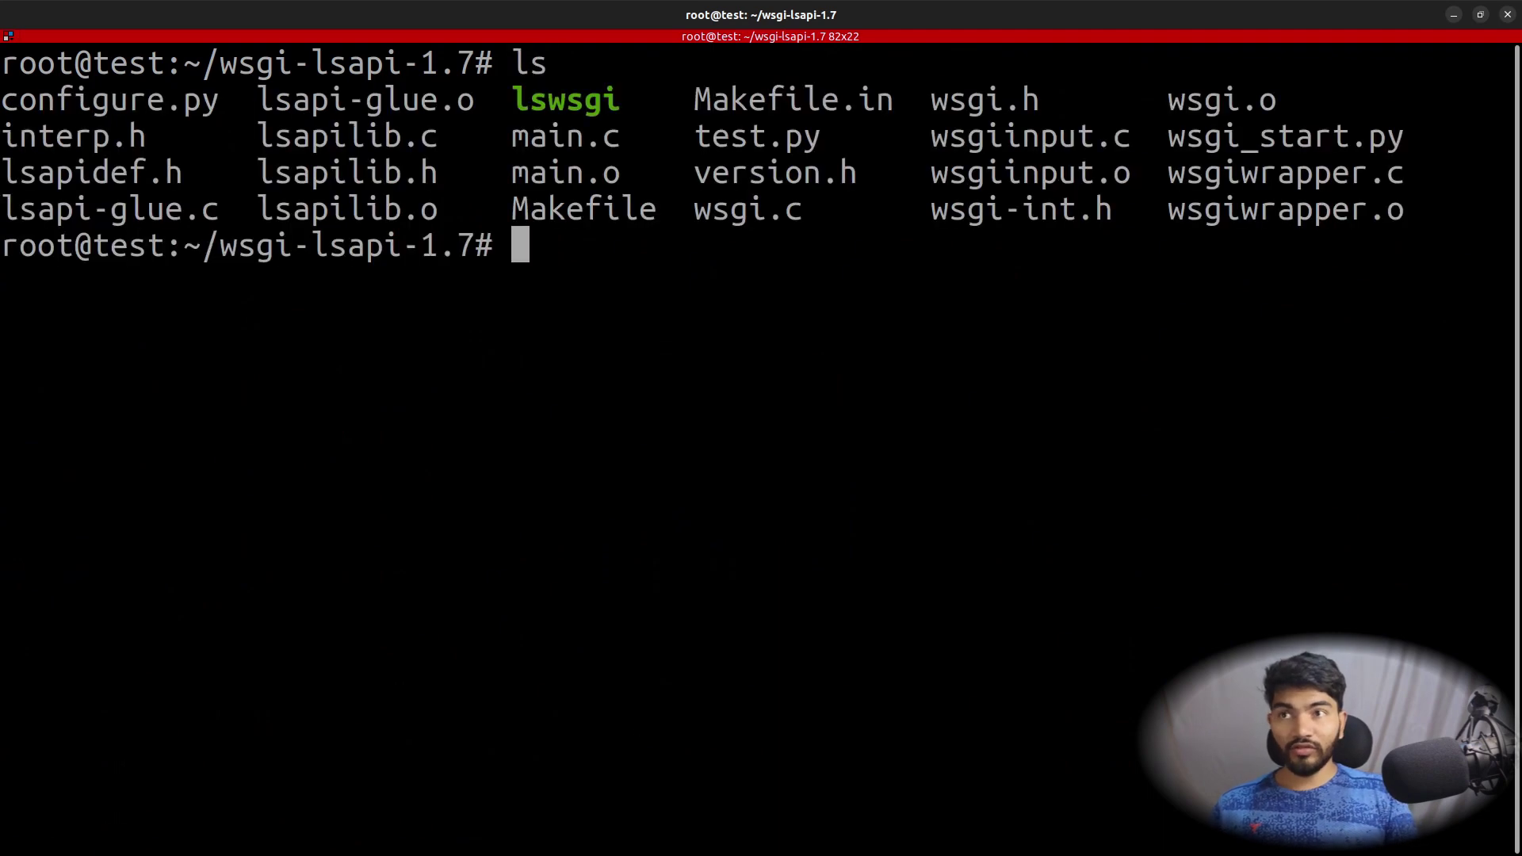
pyautogui.doubleClick(555, 97)
pyautogui.click(801, 501)
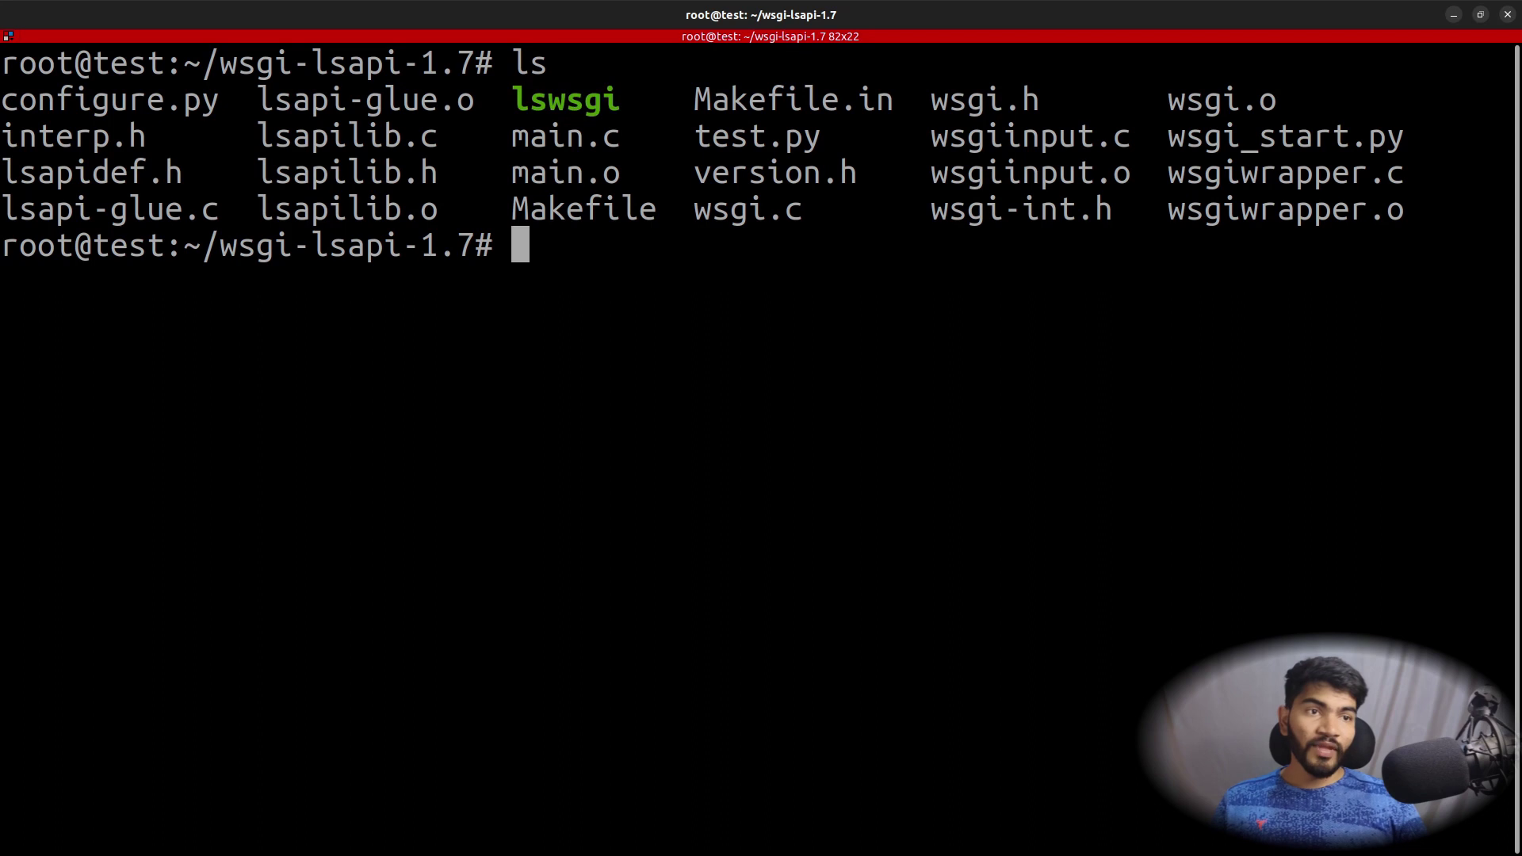
# Step: Copy the lswsgi binary into /usr/local/lsws/fcgi-bin/
pyautogui.hotkey('alt', 'Tab')
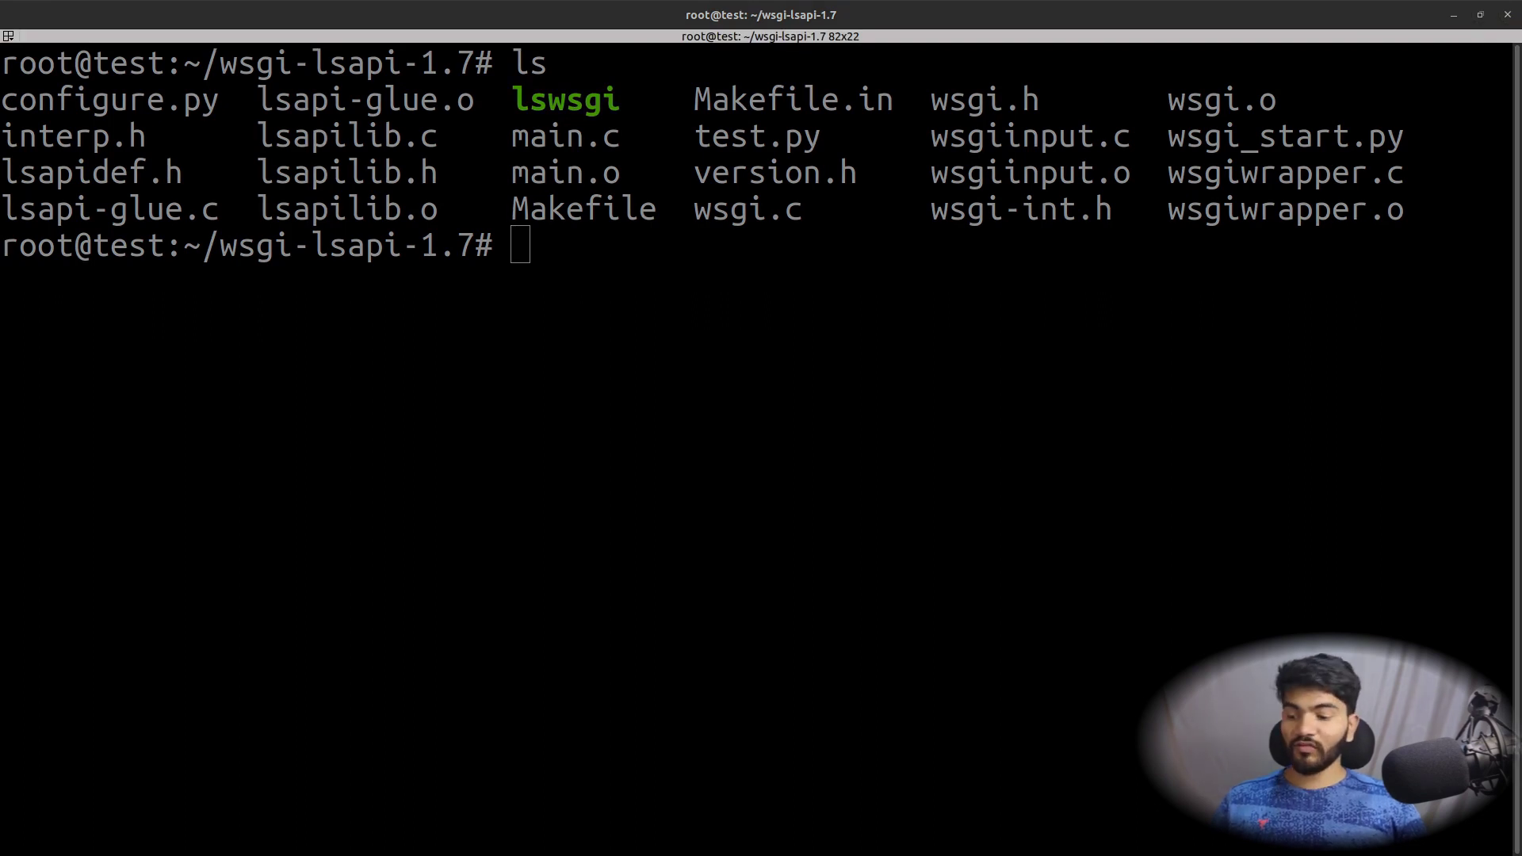
pyautogui.hotkey('alt', 'Tab')
pyautogui.write('cp lswsgi /usr/local/lsws/fcgi-bin/')
pyautogui.press('Return')
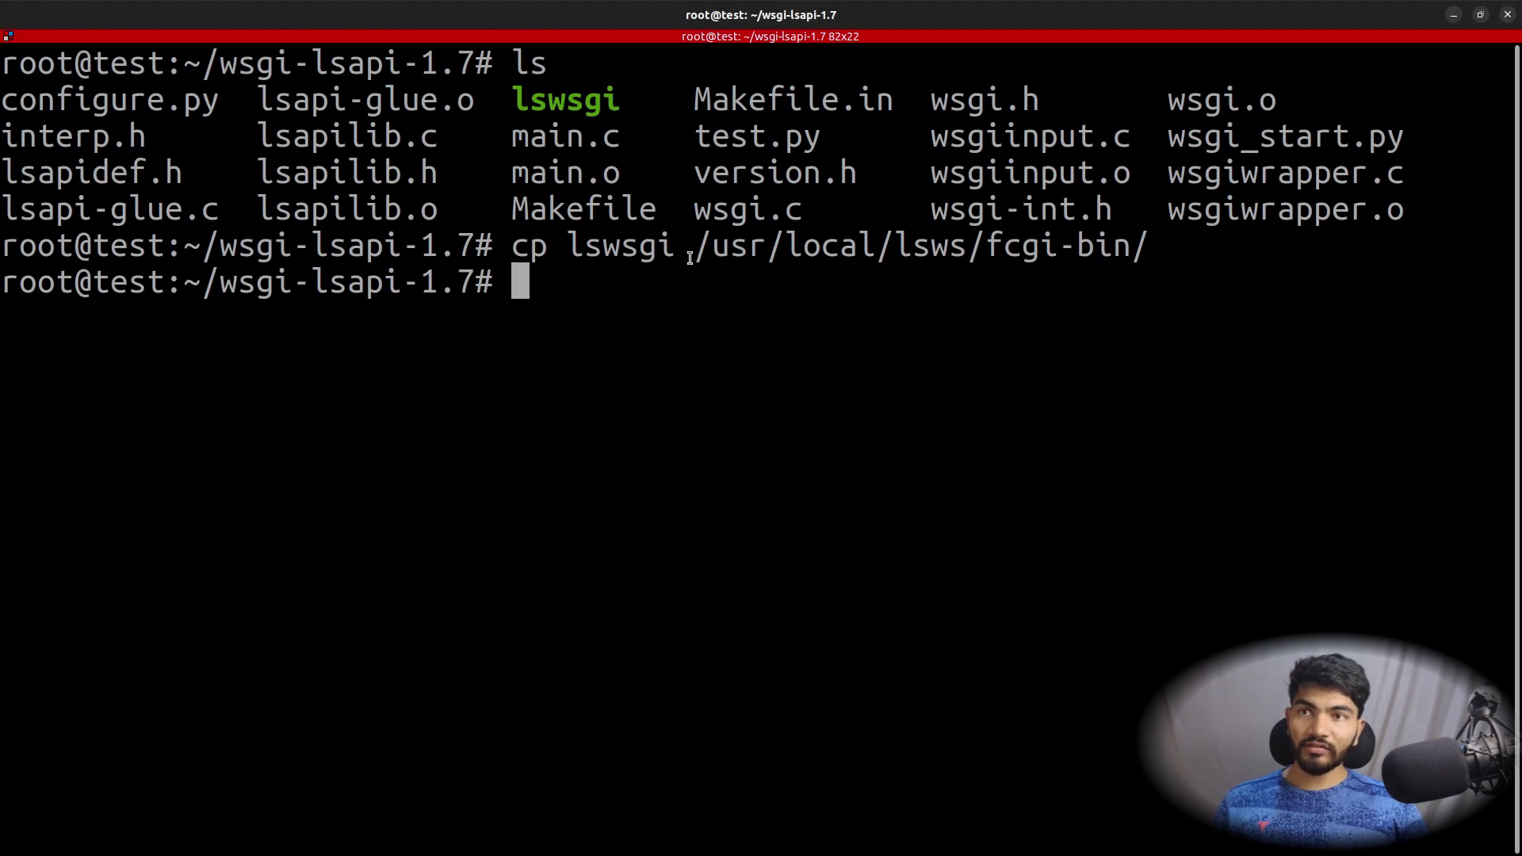
# Step: List the contents of /usr/local/lsws/fcgi-bin/ to check for the copied lswsgi file, and clear the terminal
pyautogui.moveTo(693, 251)
pyautogui.mouseDown()
pyautogui.moveTo(1136, 258)
pyautogui.moveTo(531, 263)
pyautogui.moveTo(694, 256)
pyautogui.mouseUp()
pyautogui.hotkey('ctrl', 'c')
pyautogui.click(1327, 271)
pyautogui.rightClick(733, 252)
pyautogui.click(741, 272)
pyautogui.click(746, 303)
pyautogui.write('ls')
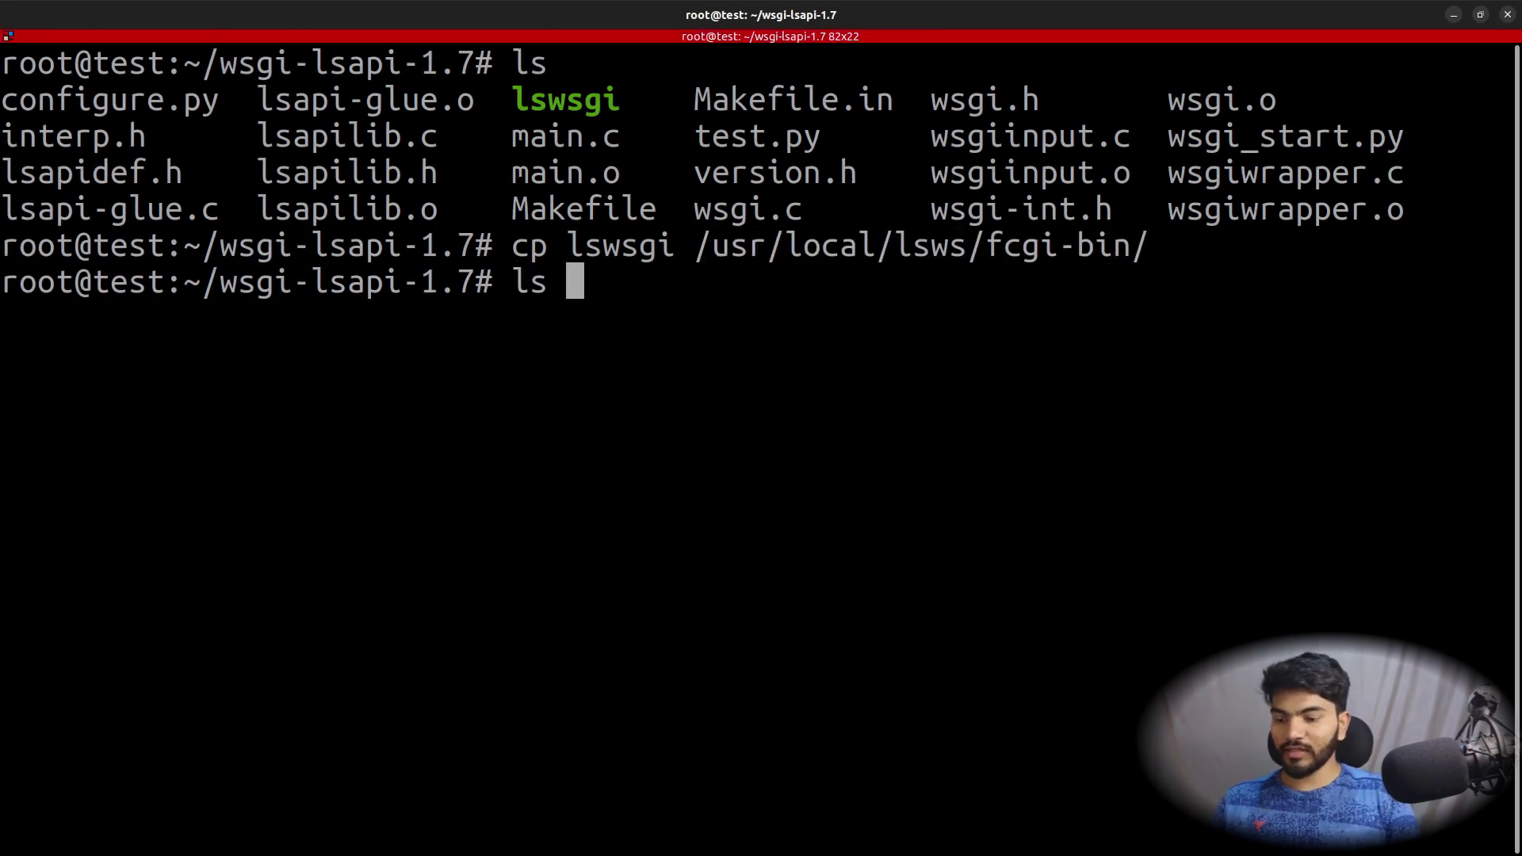
pyautogui.hotkey('ctrl', 'shift', 'v')
pyautogui.press('Return')
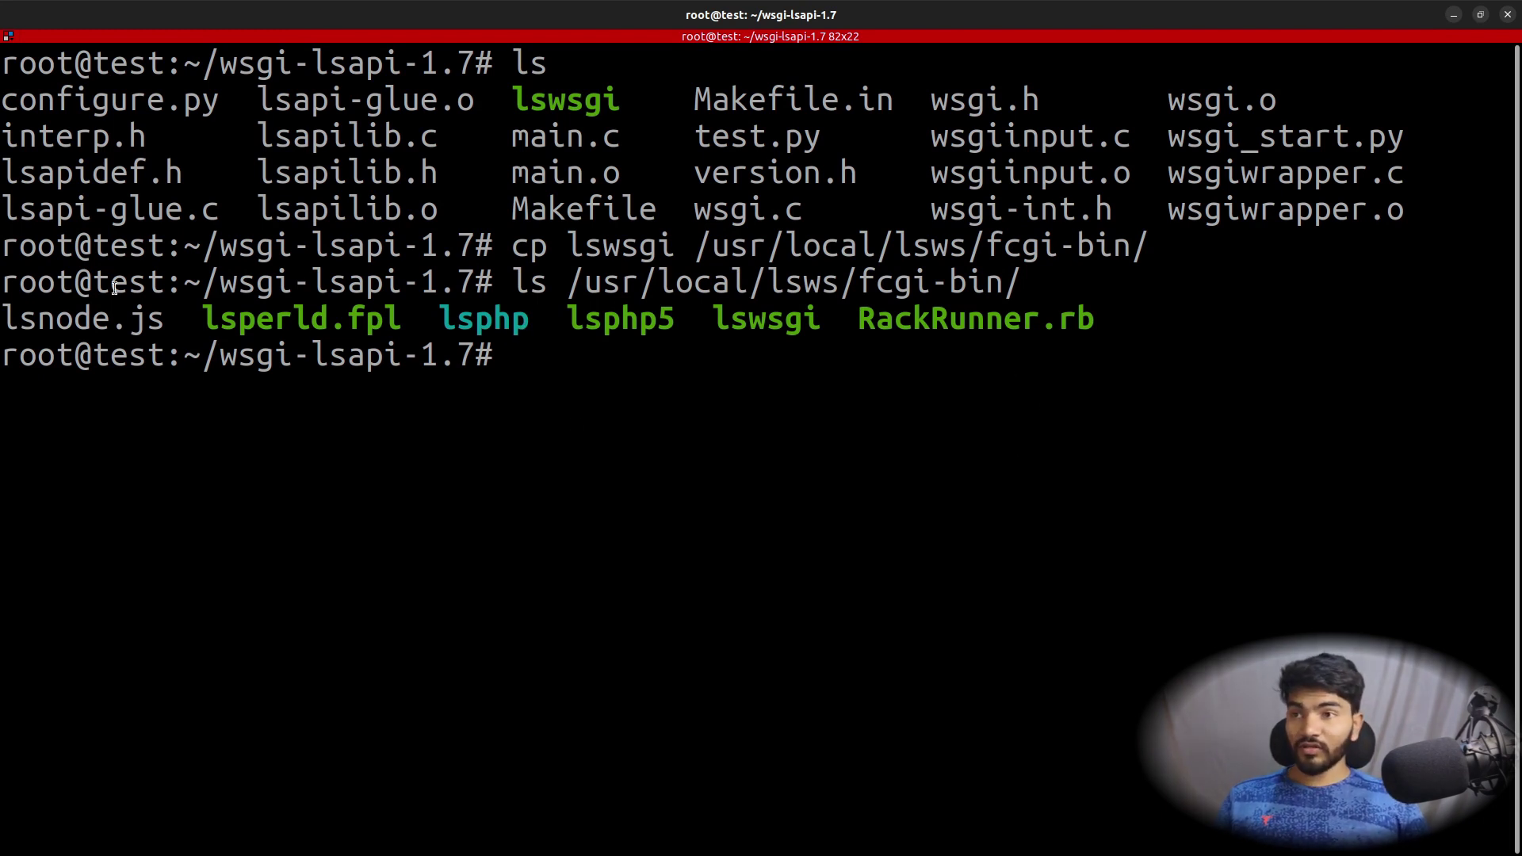
pyautogui.doubleClick(770, 321)
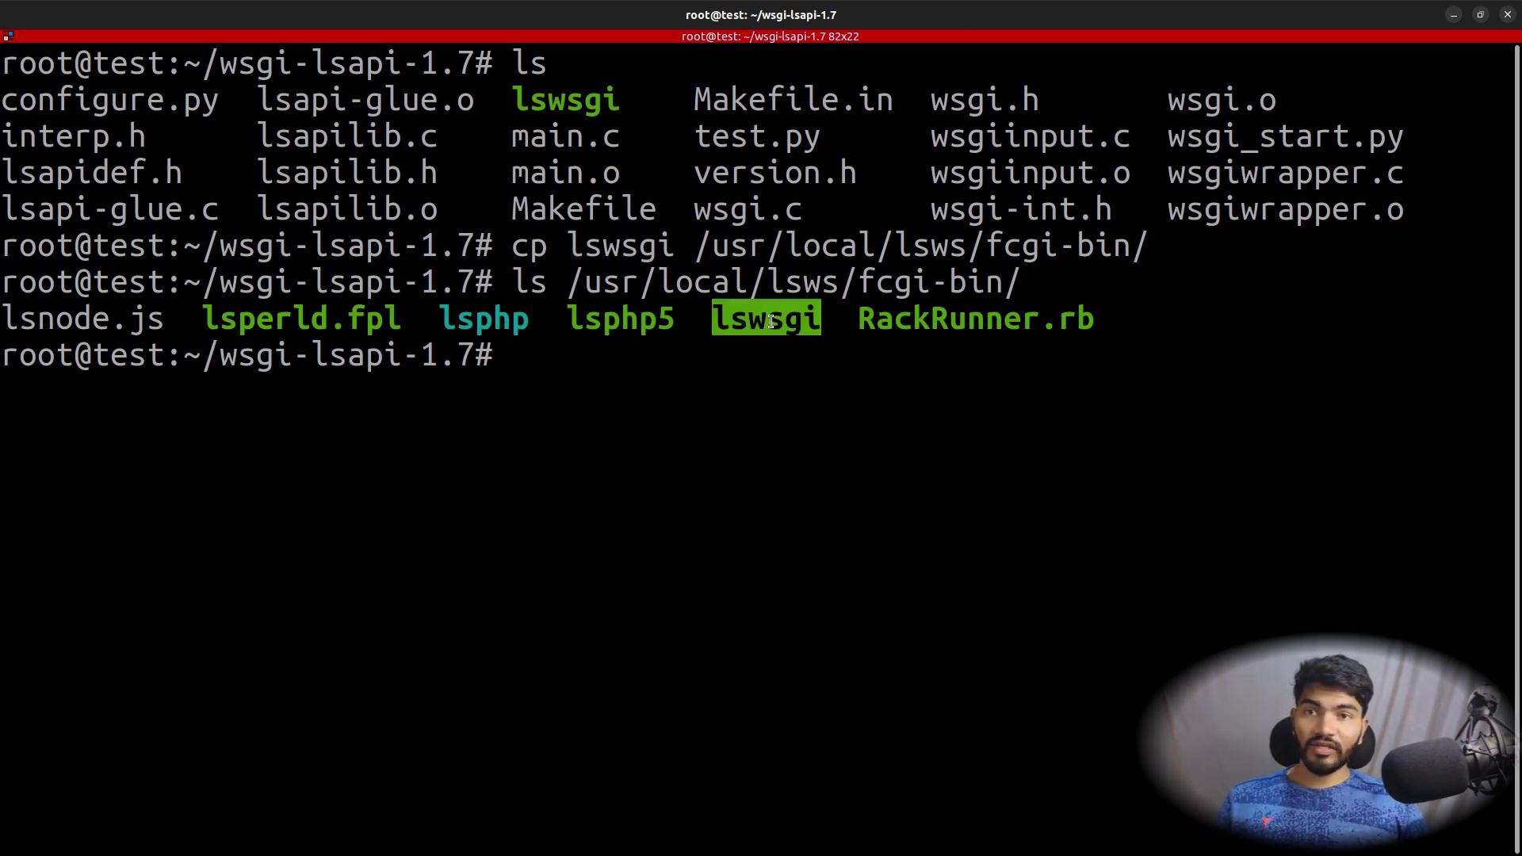
pyautogui.doubleClick(598, 317)
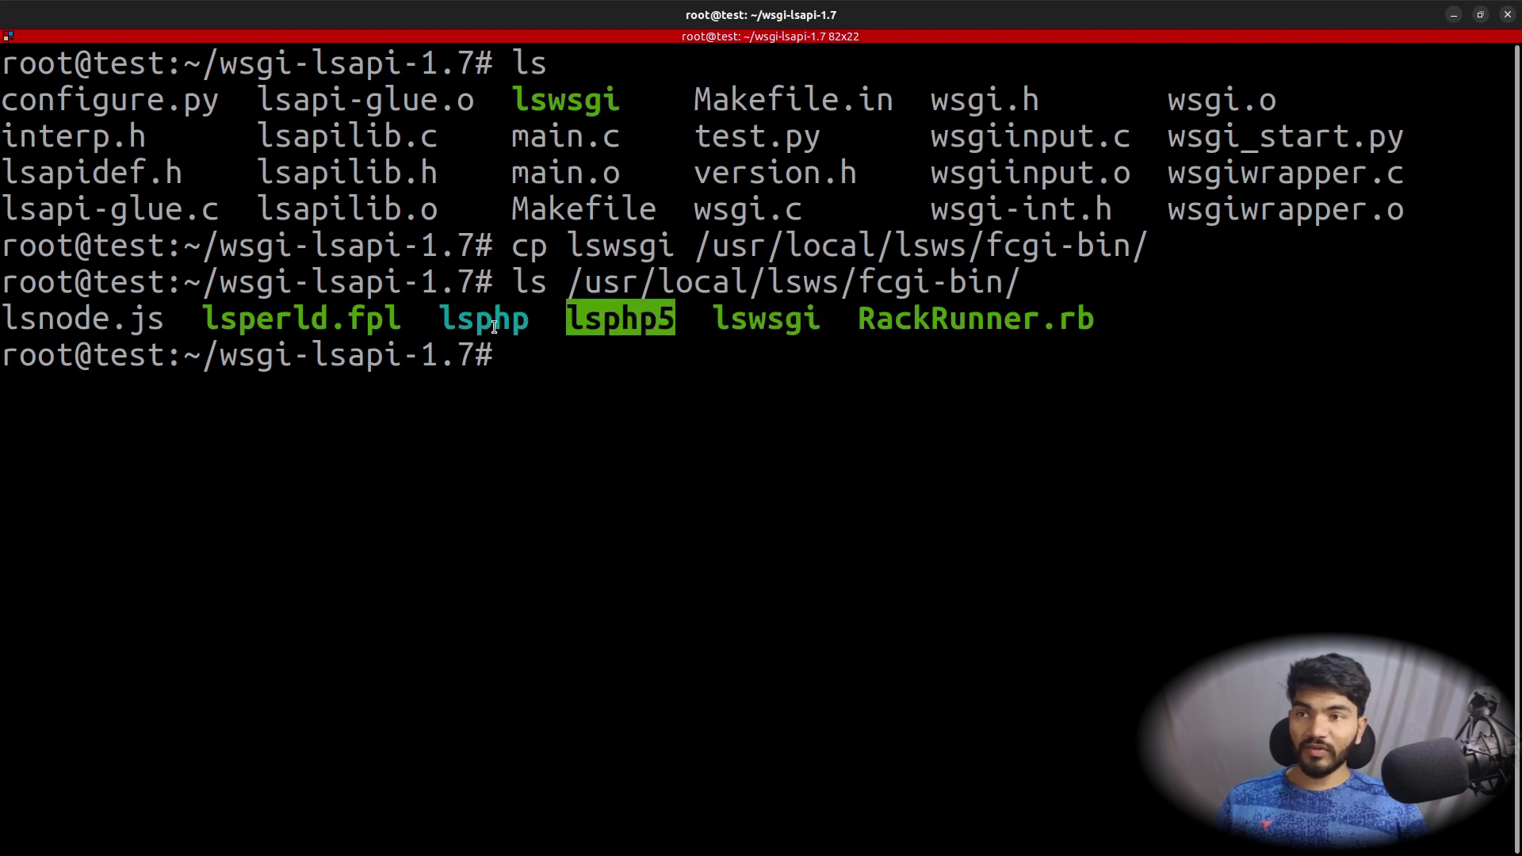
pyautogui.click(827, 384)
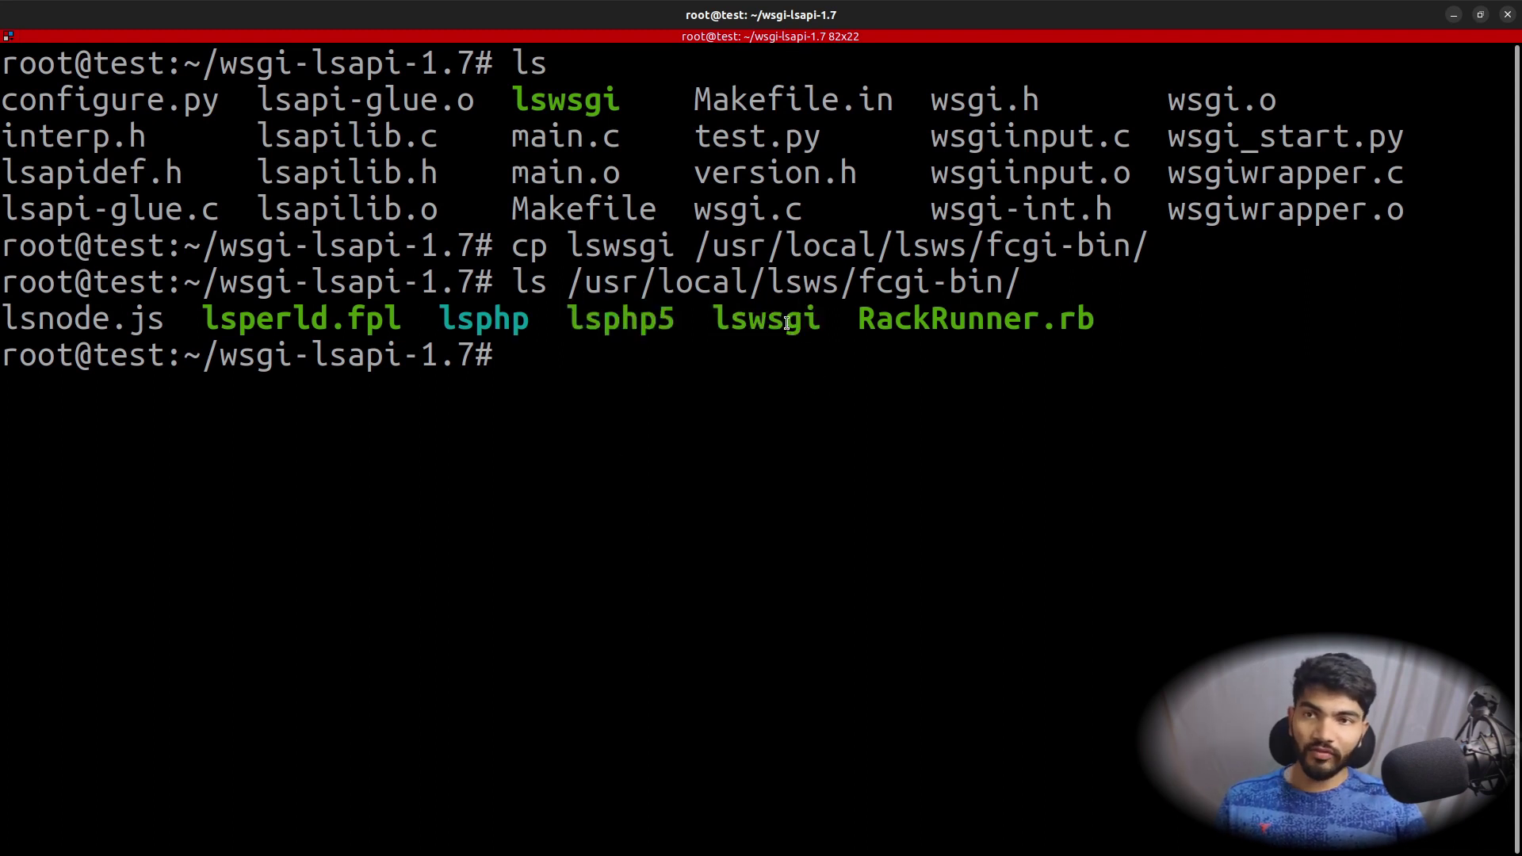
pyautogui.write('clea')
pyautogui.write('r')
pyautogui.press('Return')
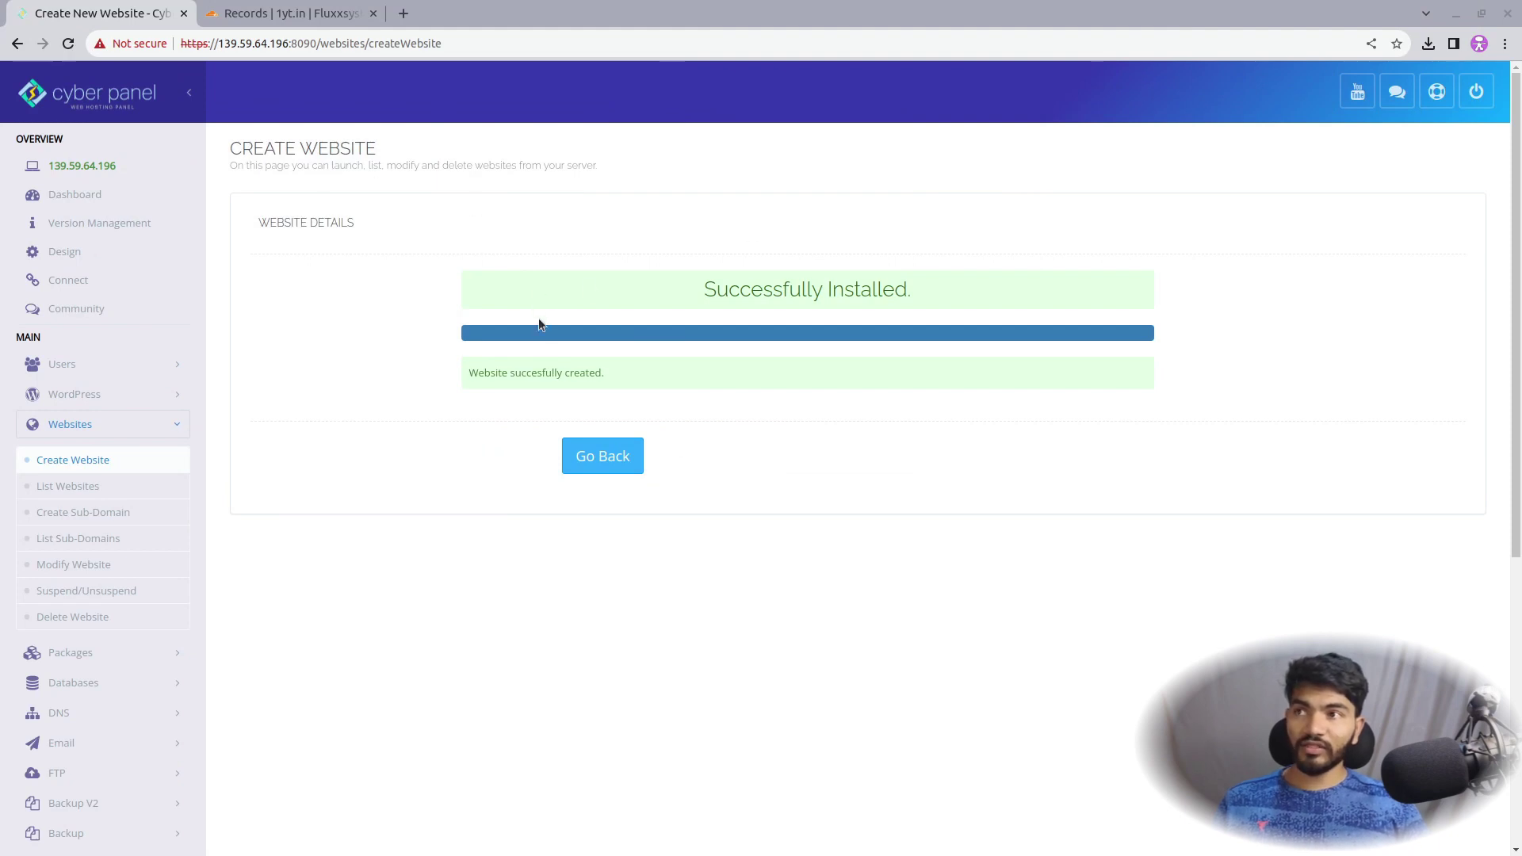
# Step: Switch to CyberPanel in the browser and open the management page of the dj.1yt.in website from the websites list
pyautogui.click(37, 196)
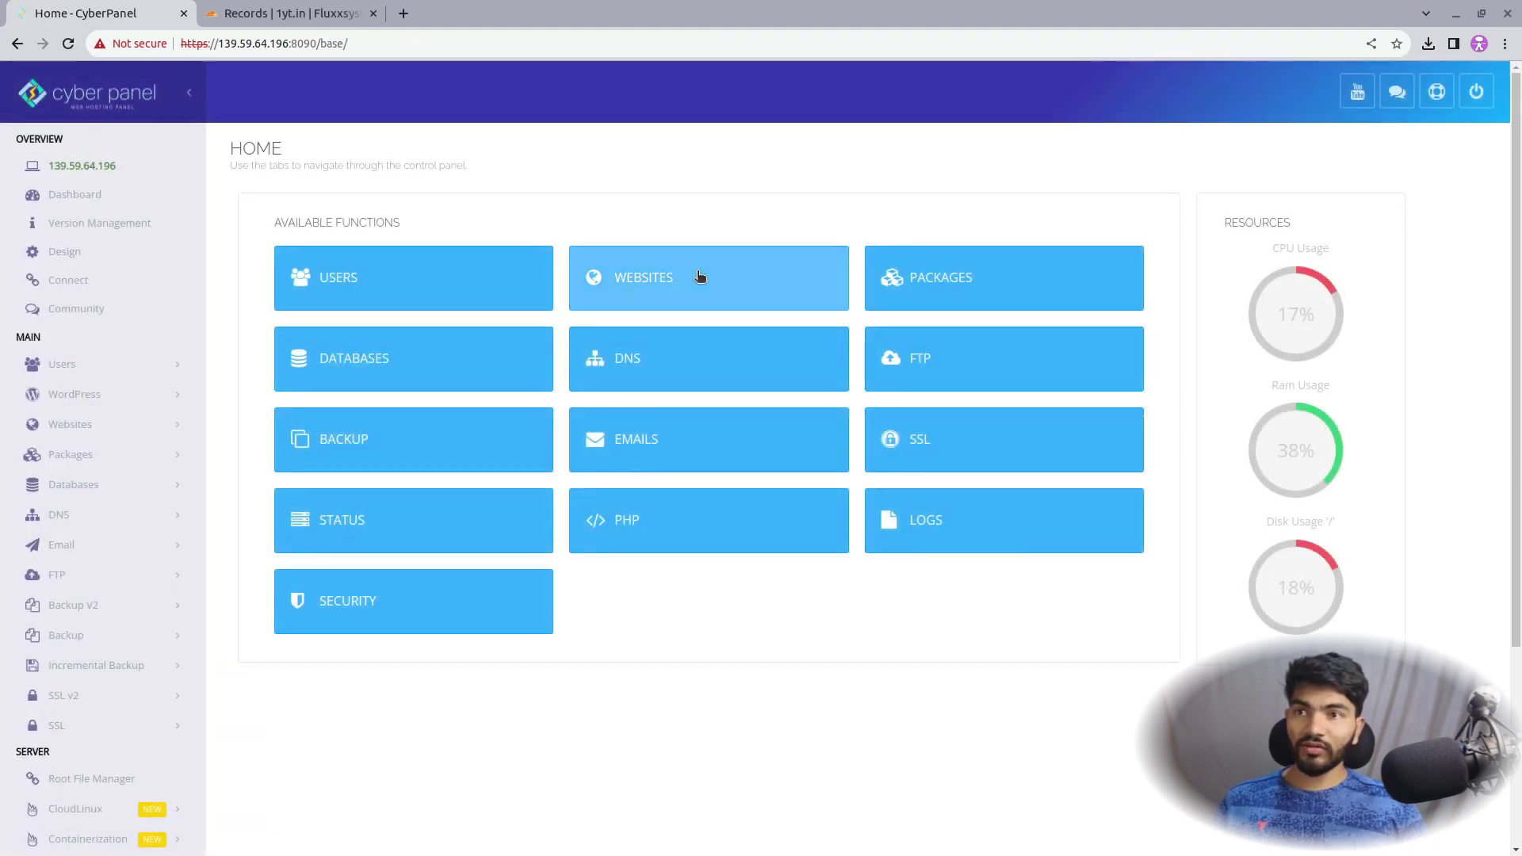
pyautogui.click(700, 276)
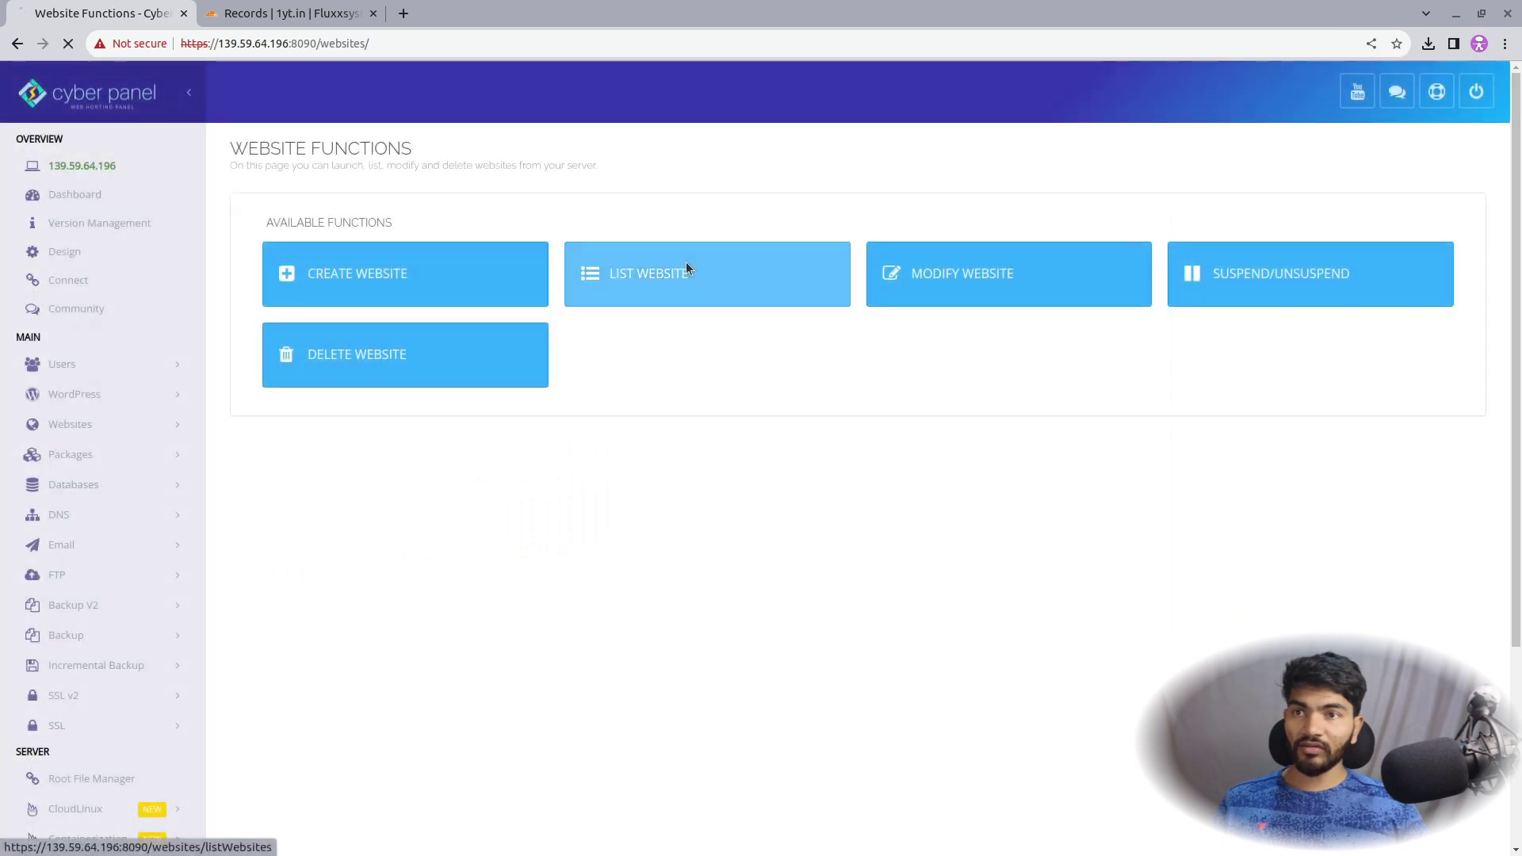
pyautogui.click(686, 265)
pyautogui.scroll(-3, 675, 337)
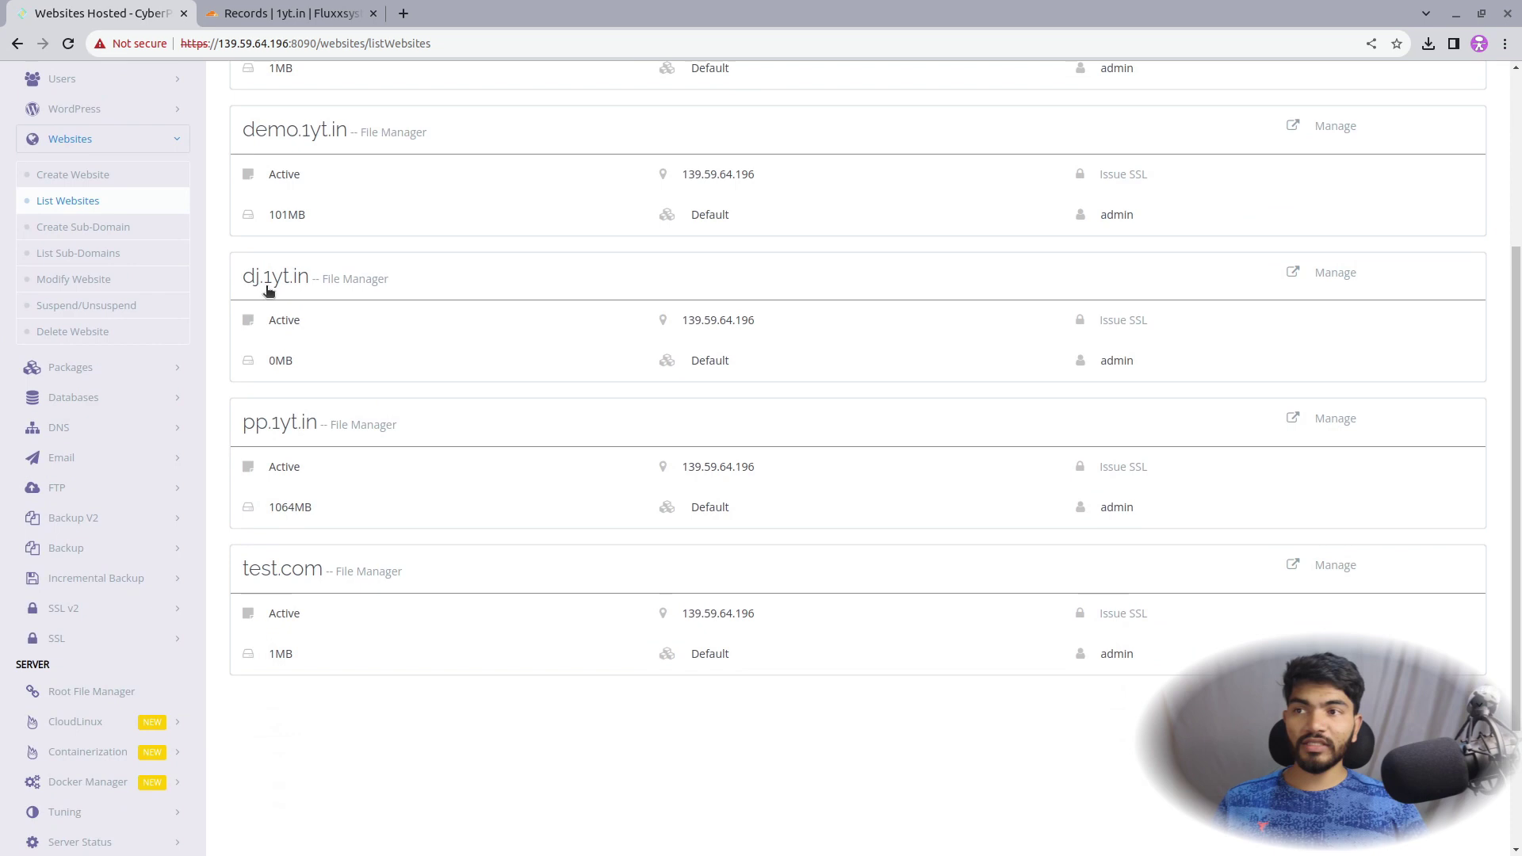
pyautogui.click(1312, 272)
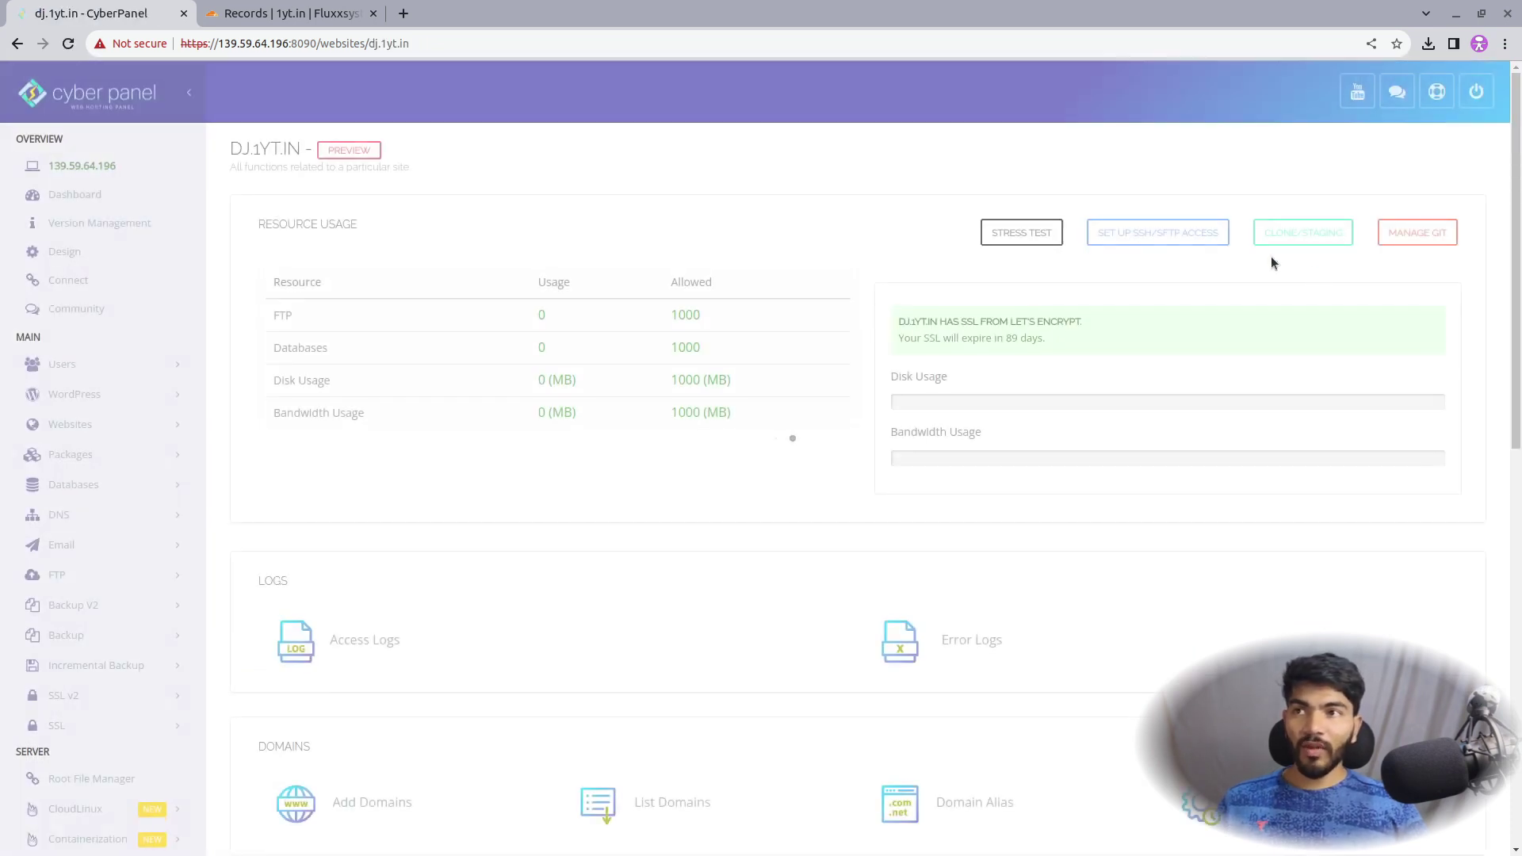
# Step: Copy the dj.1yt.in domain from the page address and load that site in place of the Cloudflare DNS records page
pyautogui.moveTo(517, 43); pyautogui.dragTo(365, 43)
pyautogui.hotkey('ctrl', 'c')
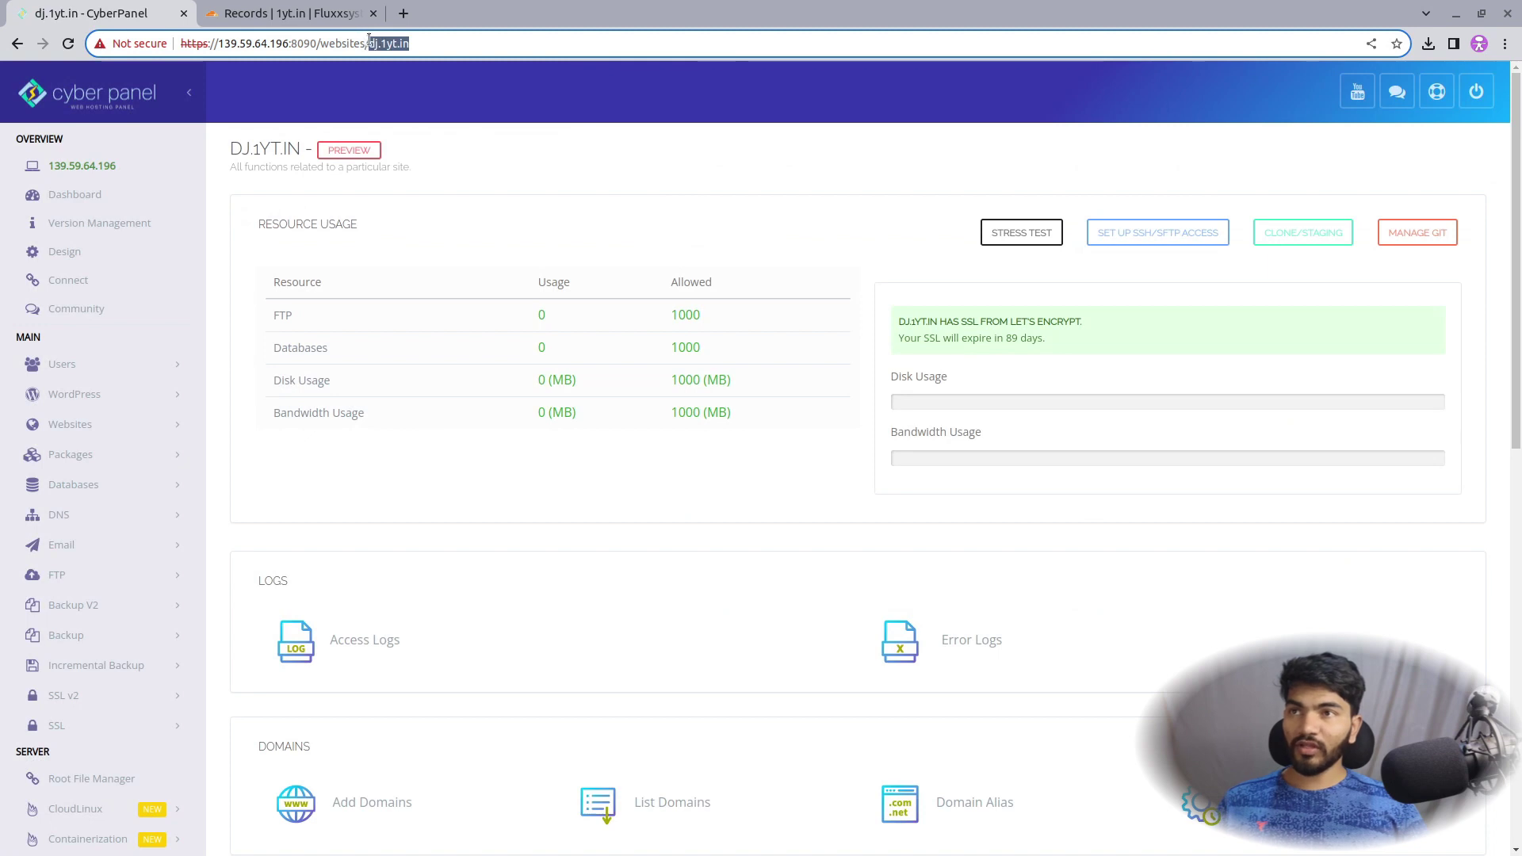
pyautogui.click(325, 14)
pyautogui.click(327, 42)
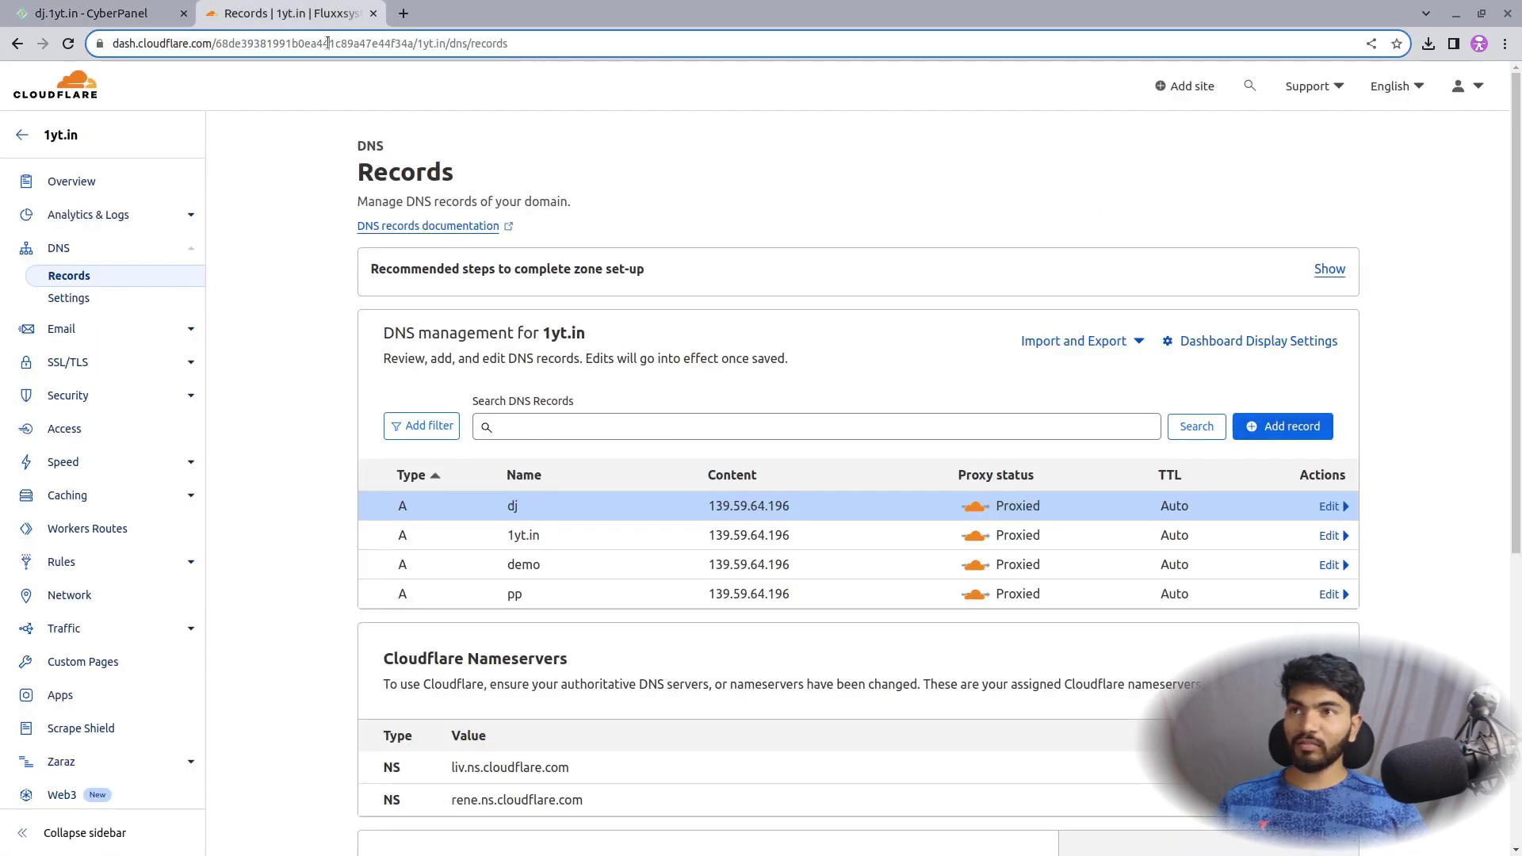
pyautogui.hotkey('ctrl', 'v')
pyautogui.press('Return')
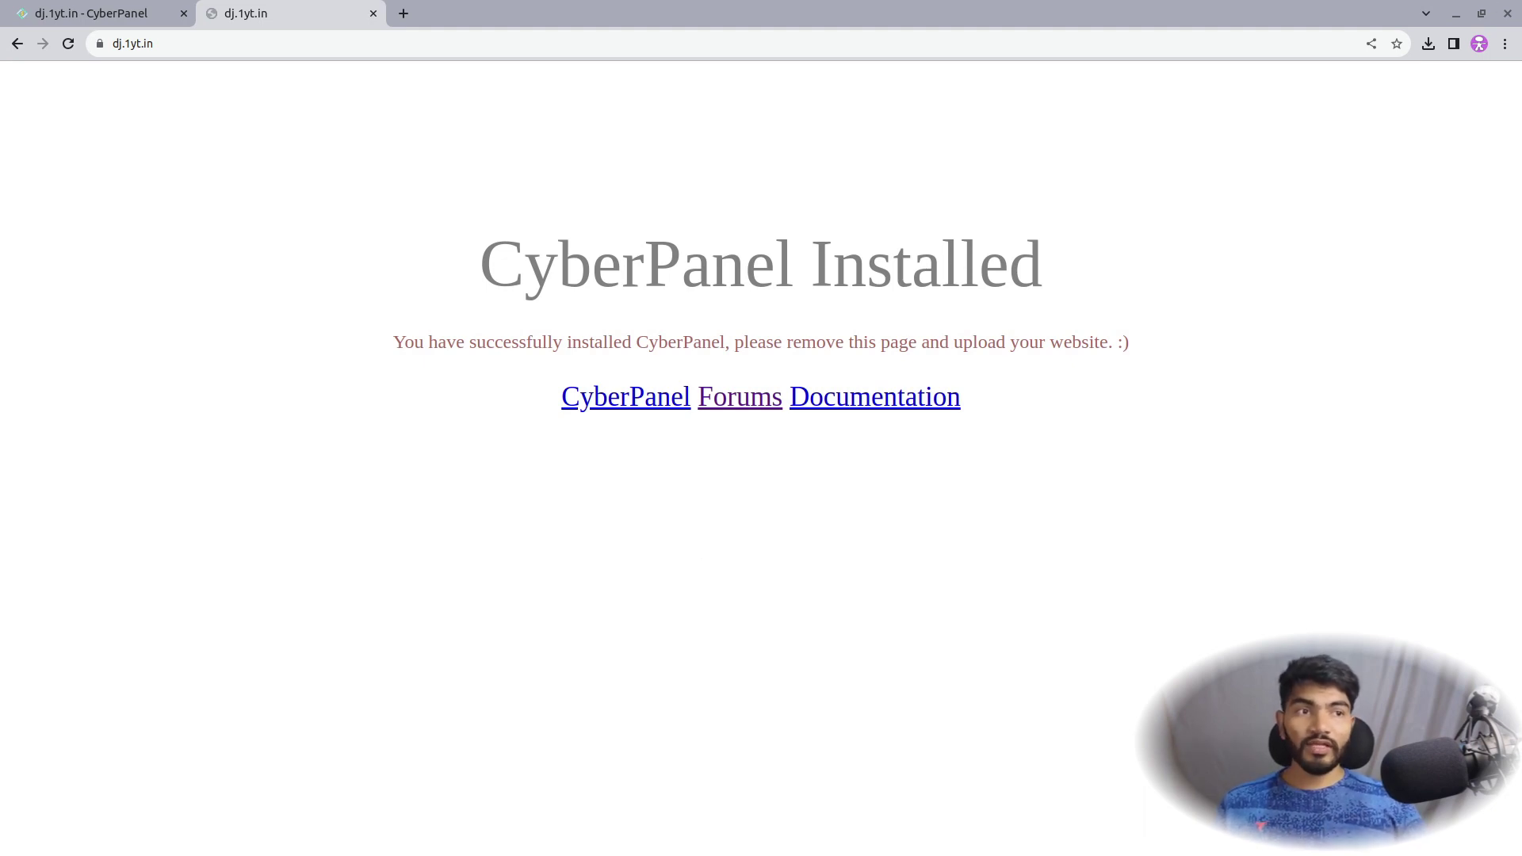
# Step: Switch to the terminal, return to the root home folder, and change into /home/dj.1yt.in/public_html/
pyautogui.hotkey('alt', 'Tab')
pyautogui.moveTo(1173, 480); pyautogui.dragTo(717, 4)
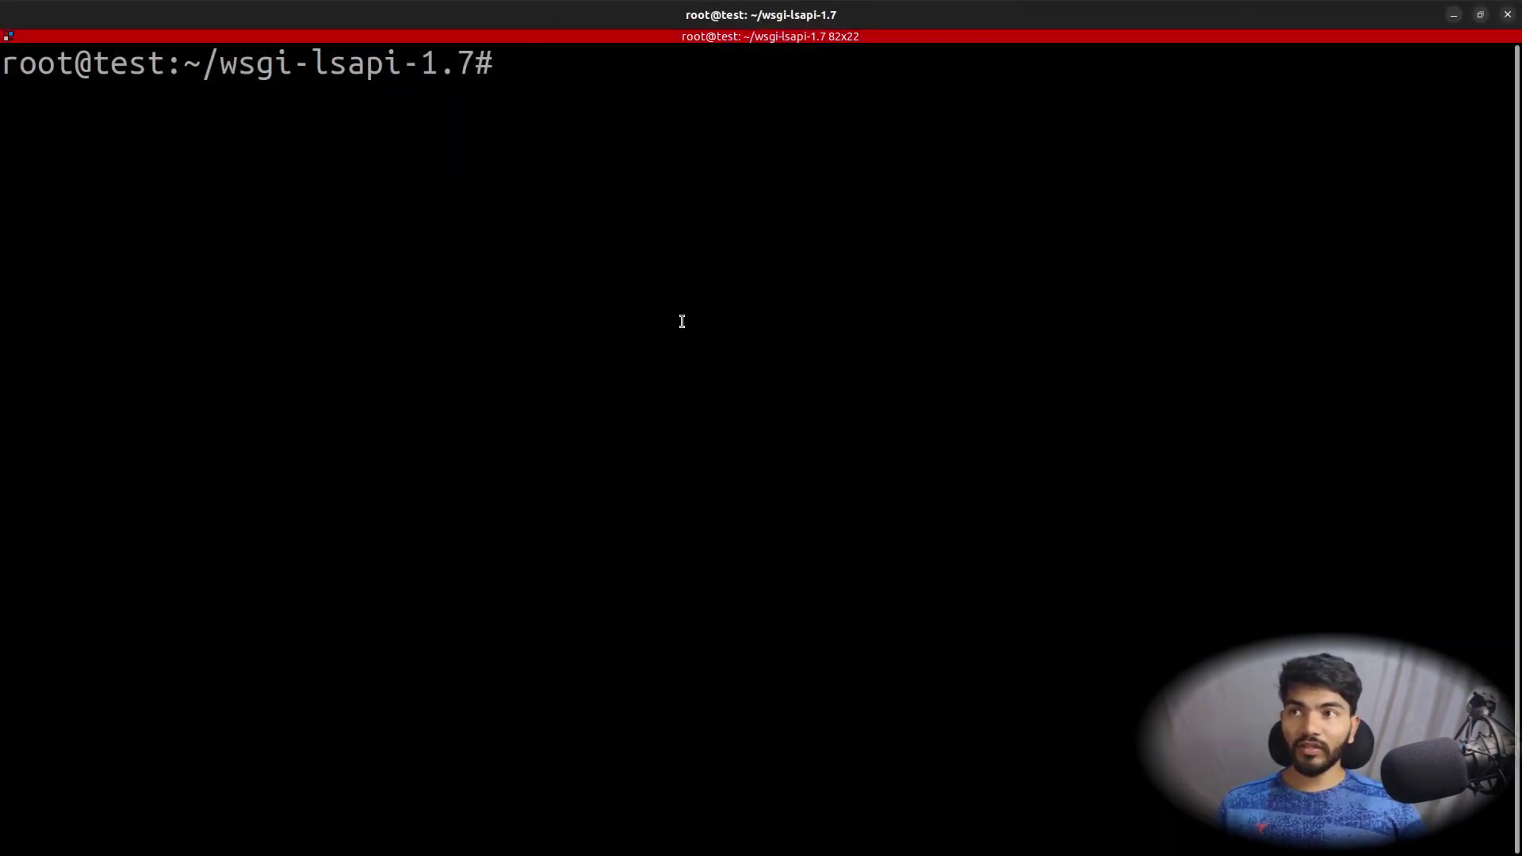
pyautogui.write('c')
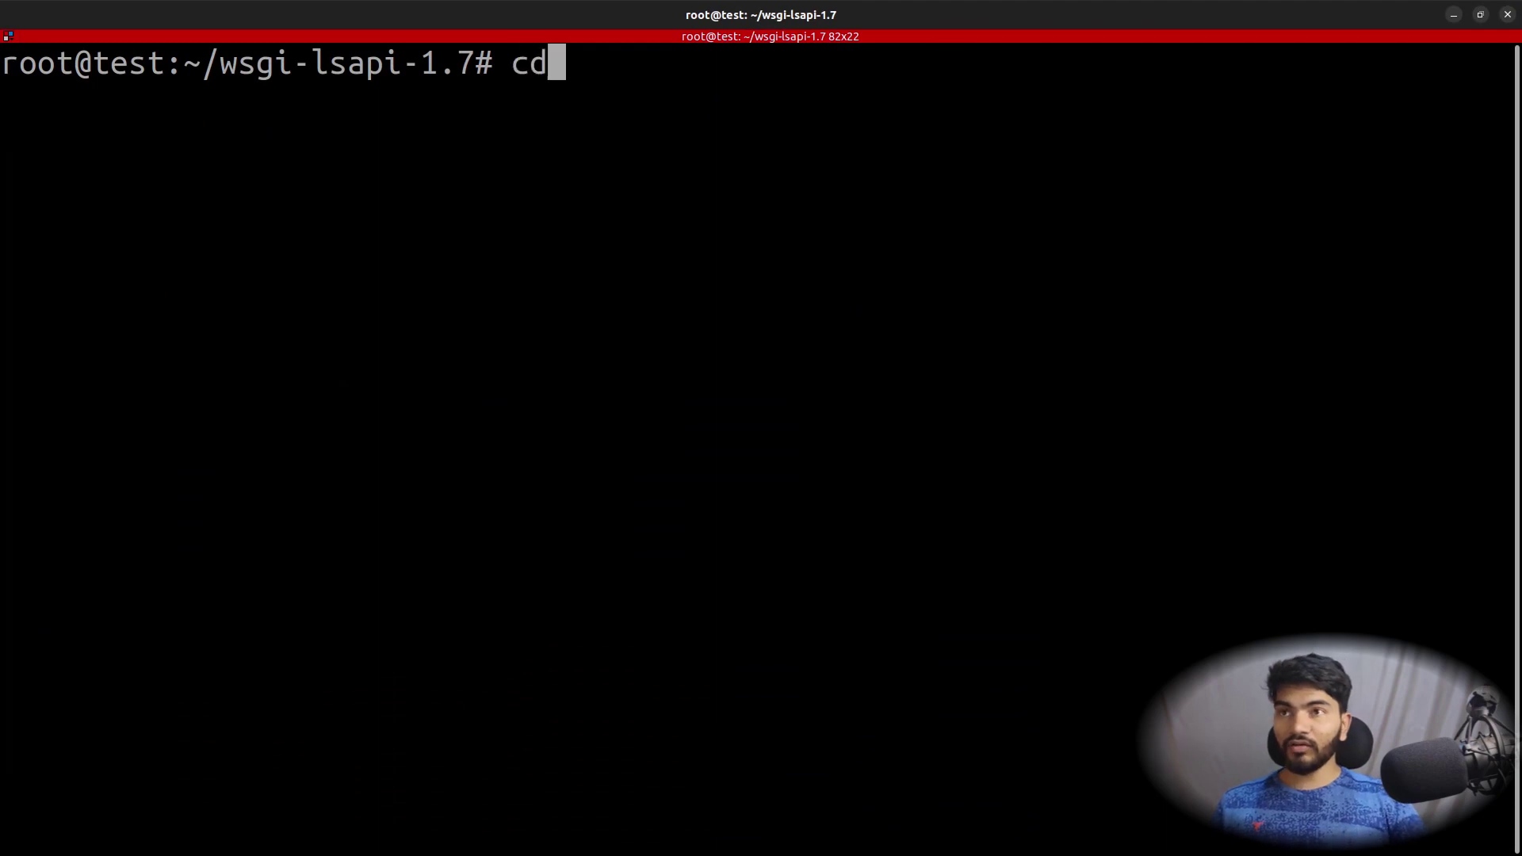
pyautogui.write('d')
pyautogui.press('Return')
pyautogui.write('cd /')
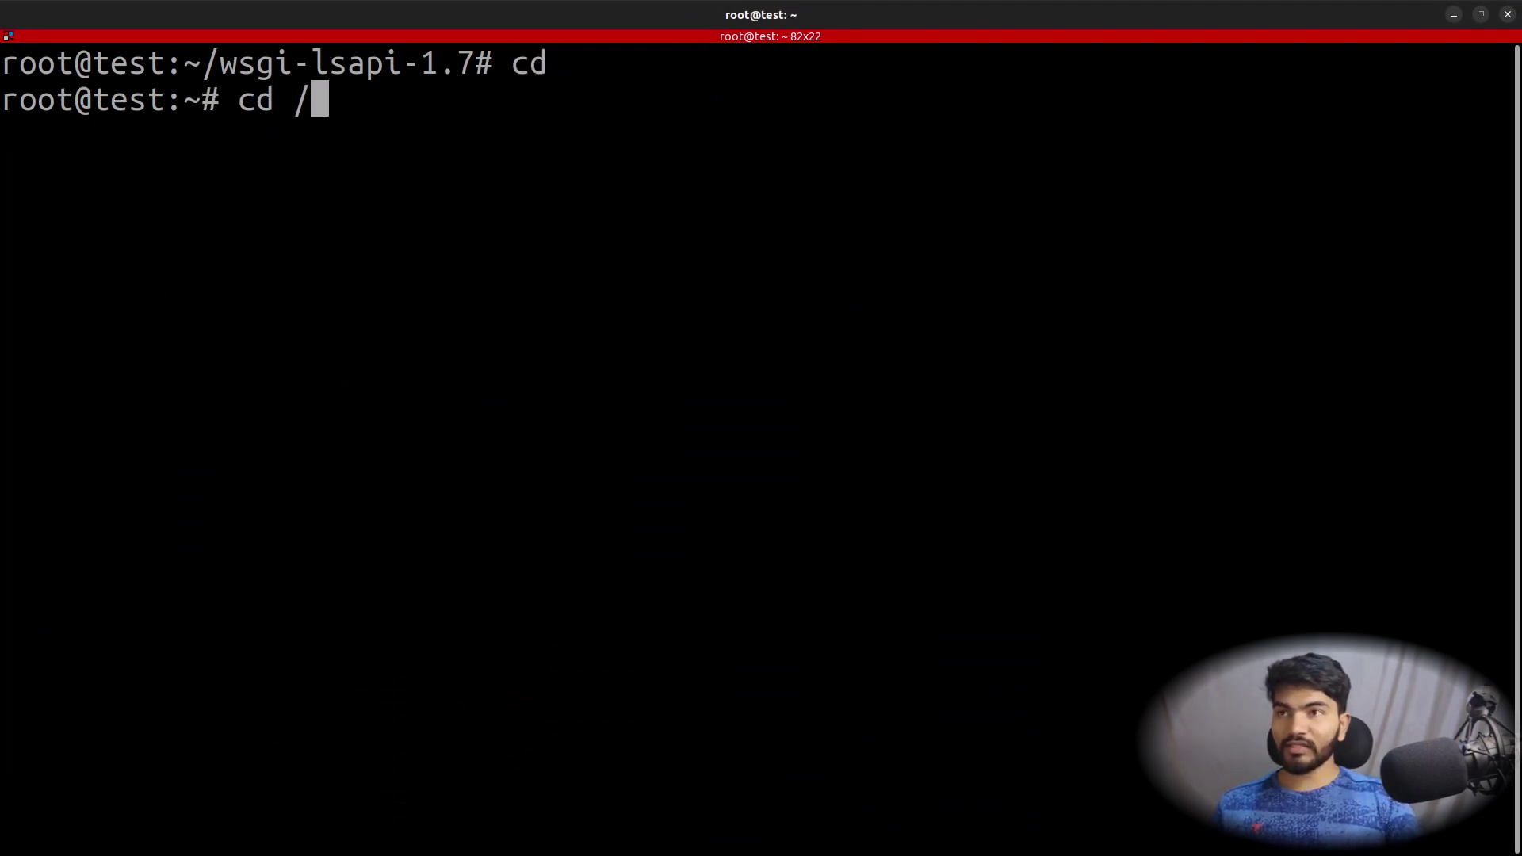
pyautogui.write('ha')
pyautogui.press('BackSpace')
pyautogui.press('Tab')
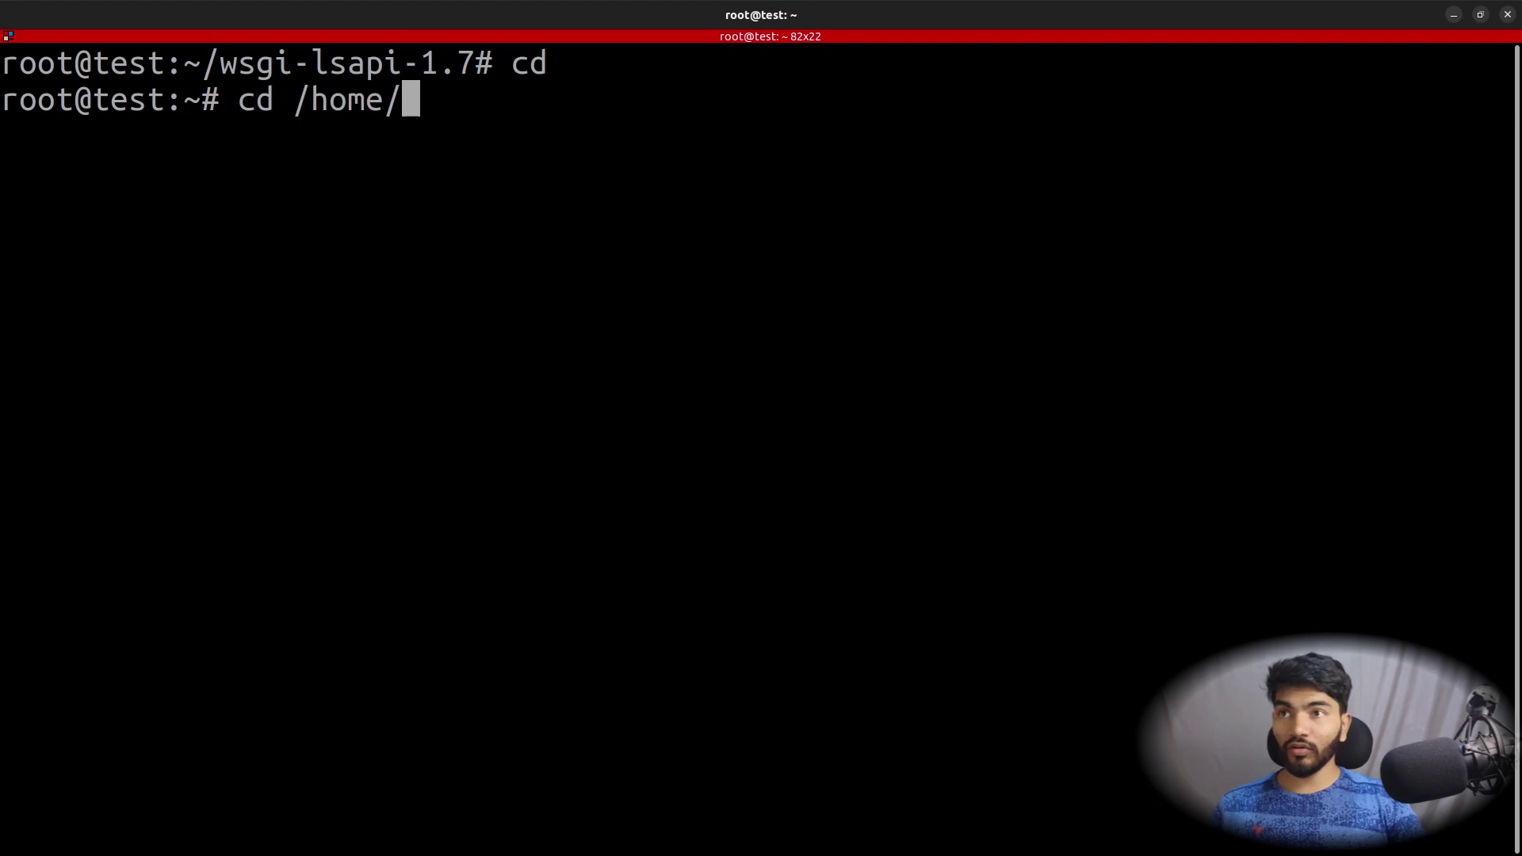
pyautogui.write('dj')
pyautogui.press('Tab')
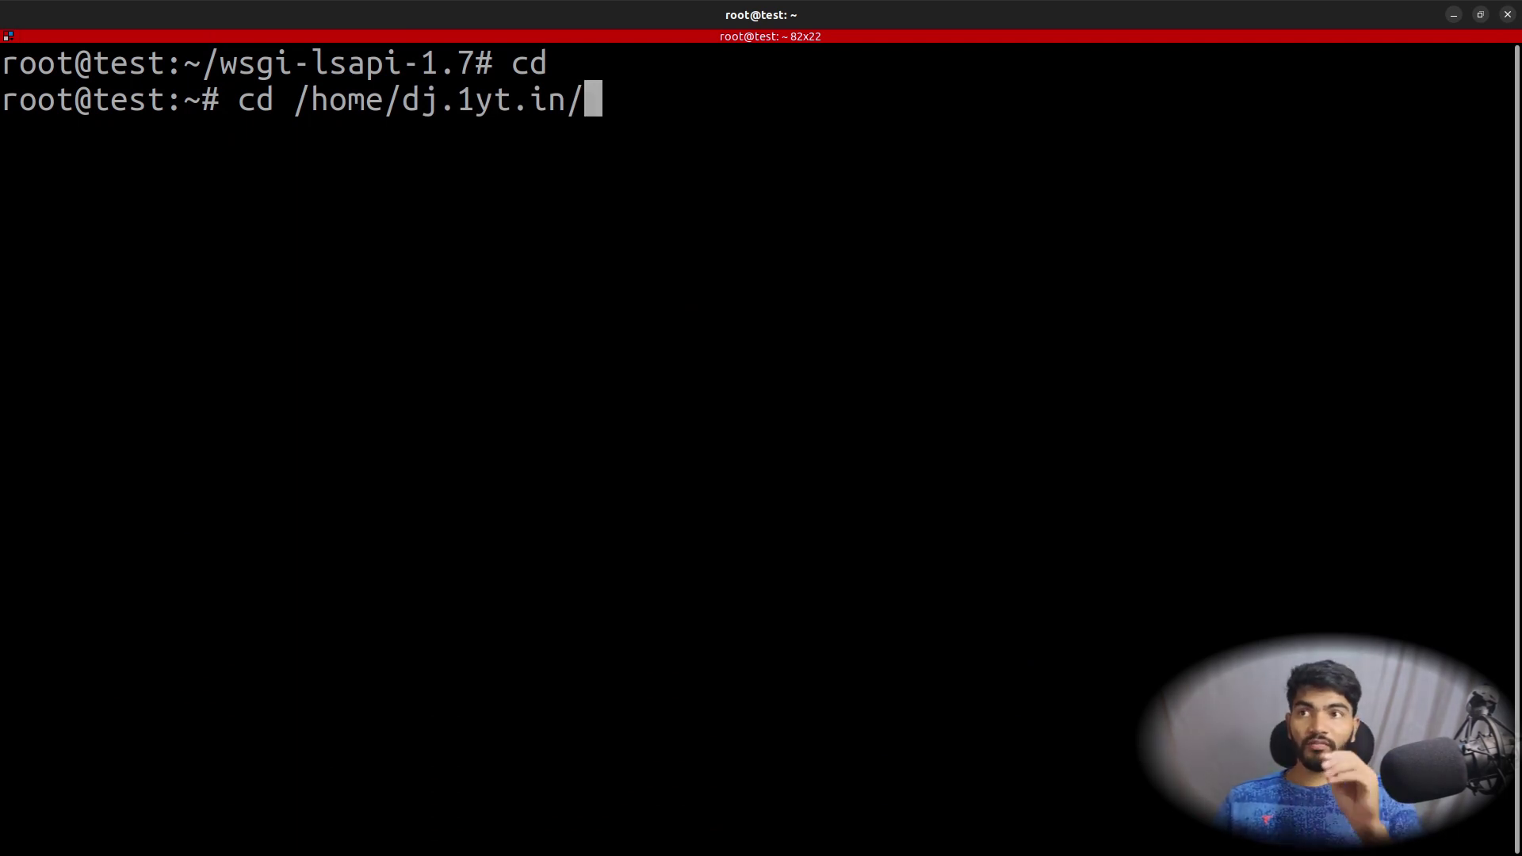
pyautogui.write('pu')
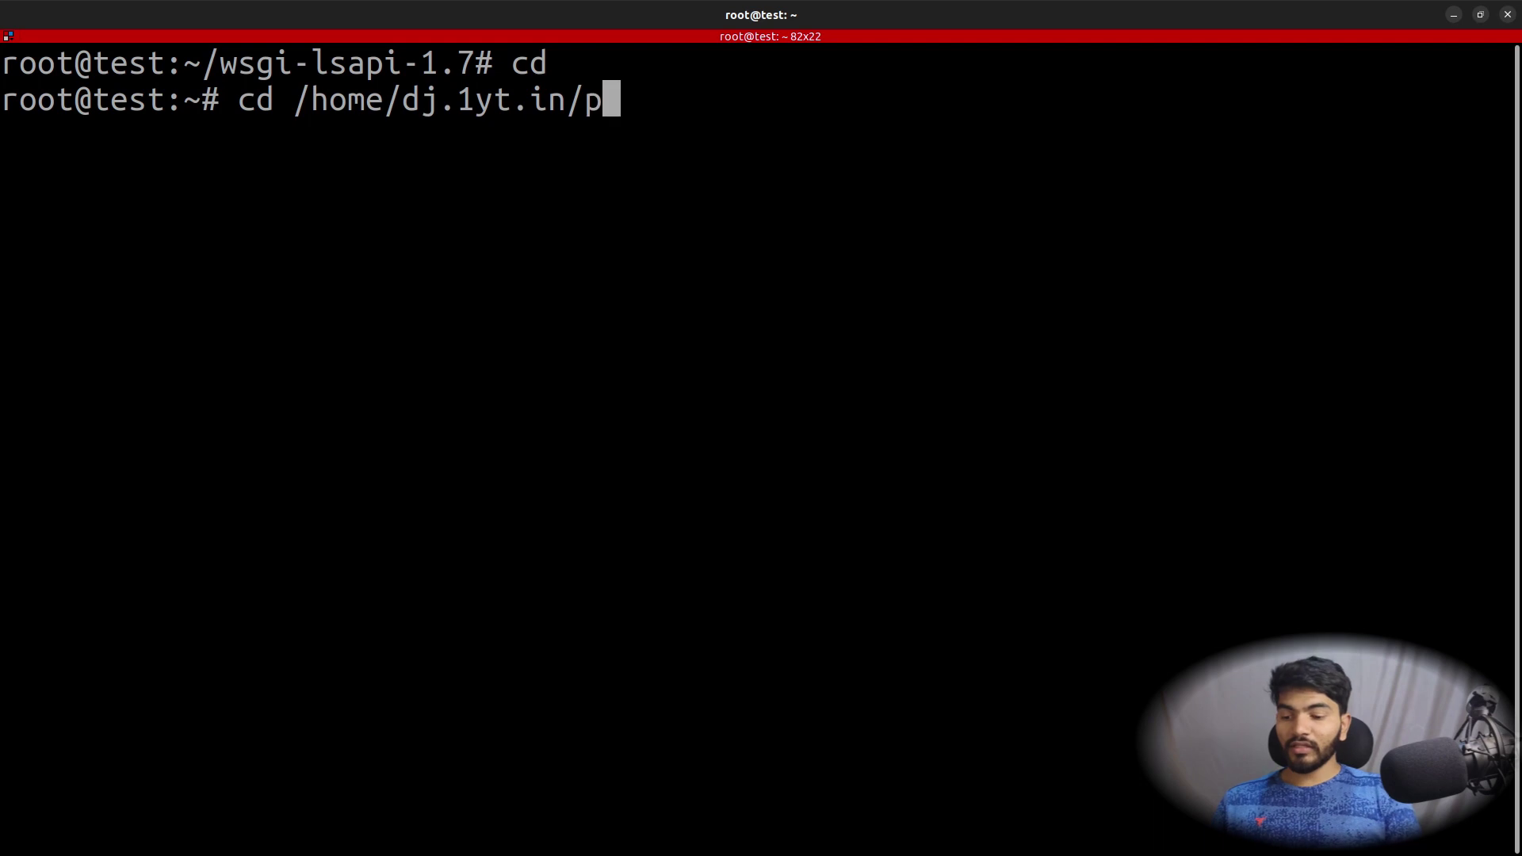
pyautogui.press('Tab')
pyautogui.press('Return')
# Step: List the files in the dj.1yt.in public_html directory and clear the terminal
pyautogui.write('ls')
pyautogui.press('Return')
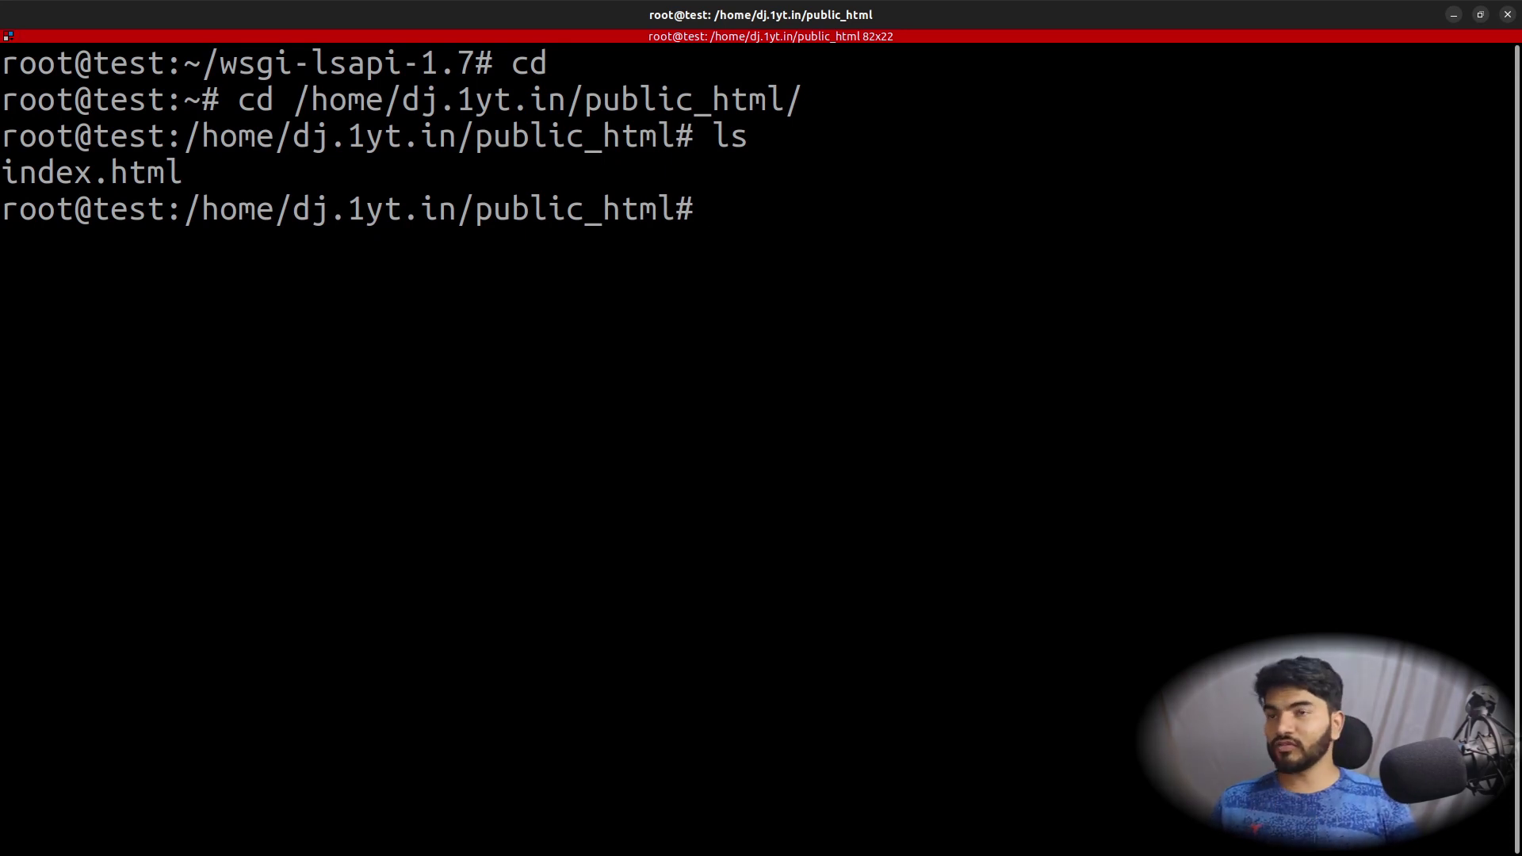
pyautogui.write('clear')
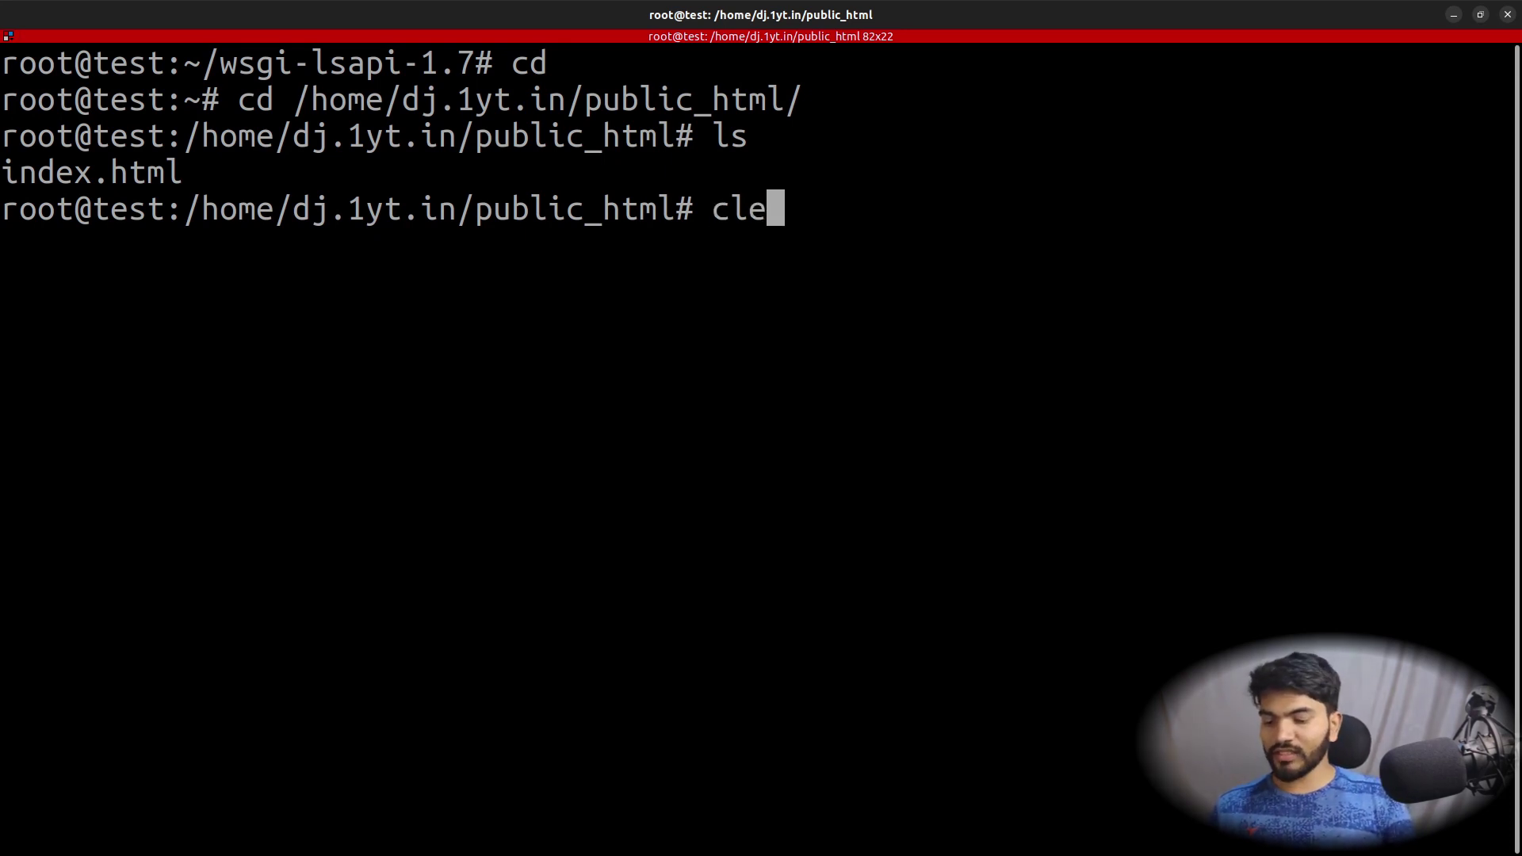
pyautogui.press('Return')
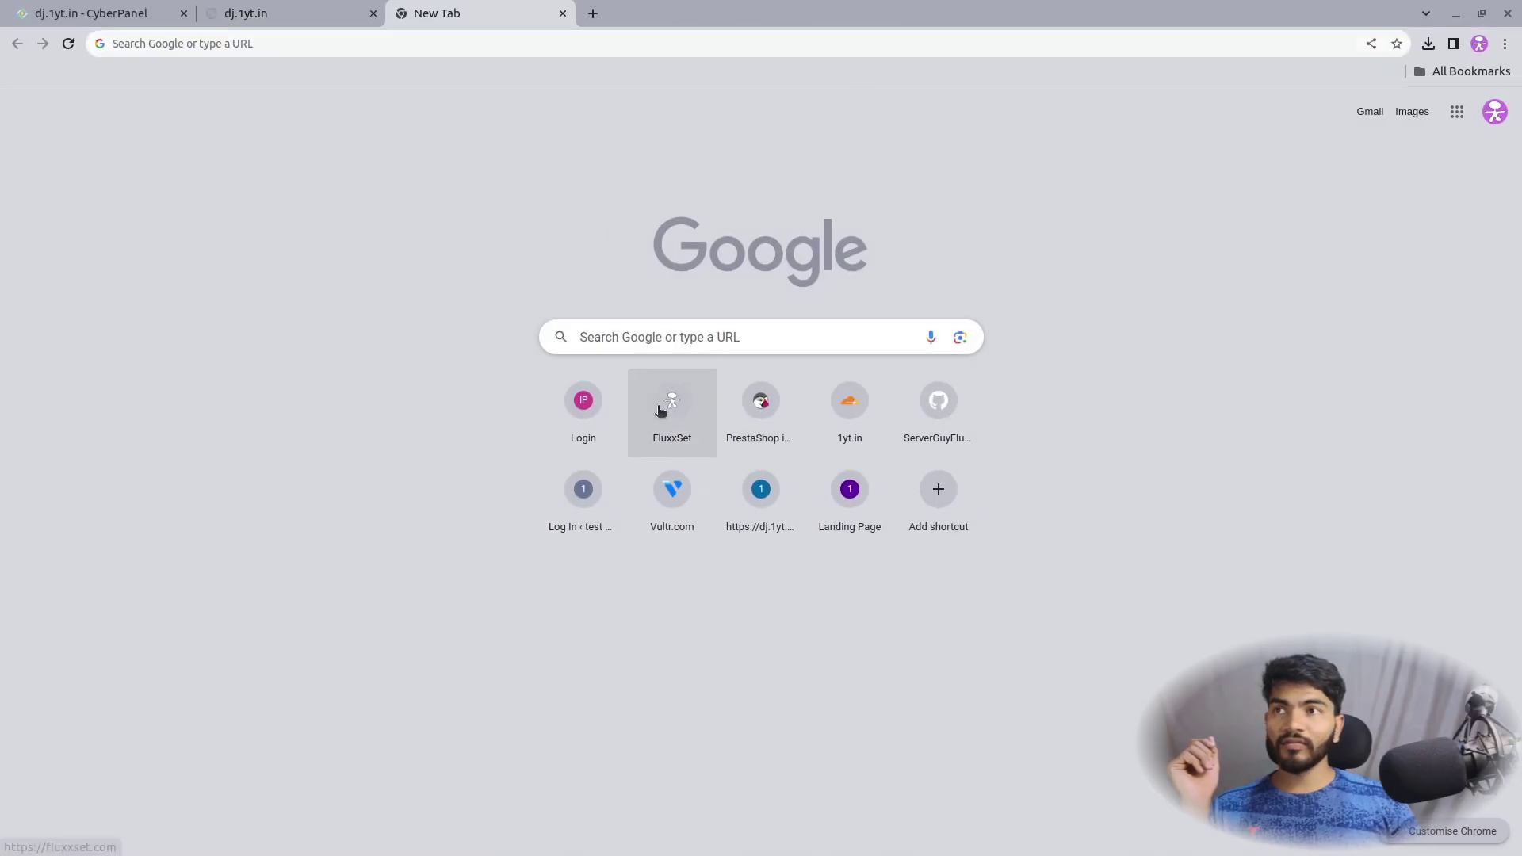
# Step: Switch to the browser and open the ServerGuyFluxx/django_web_sample repository on GitHub
pyautogui.click(658, 408)
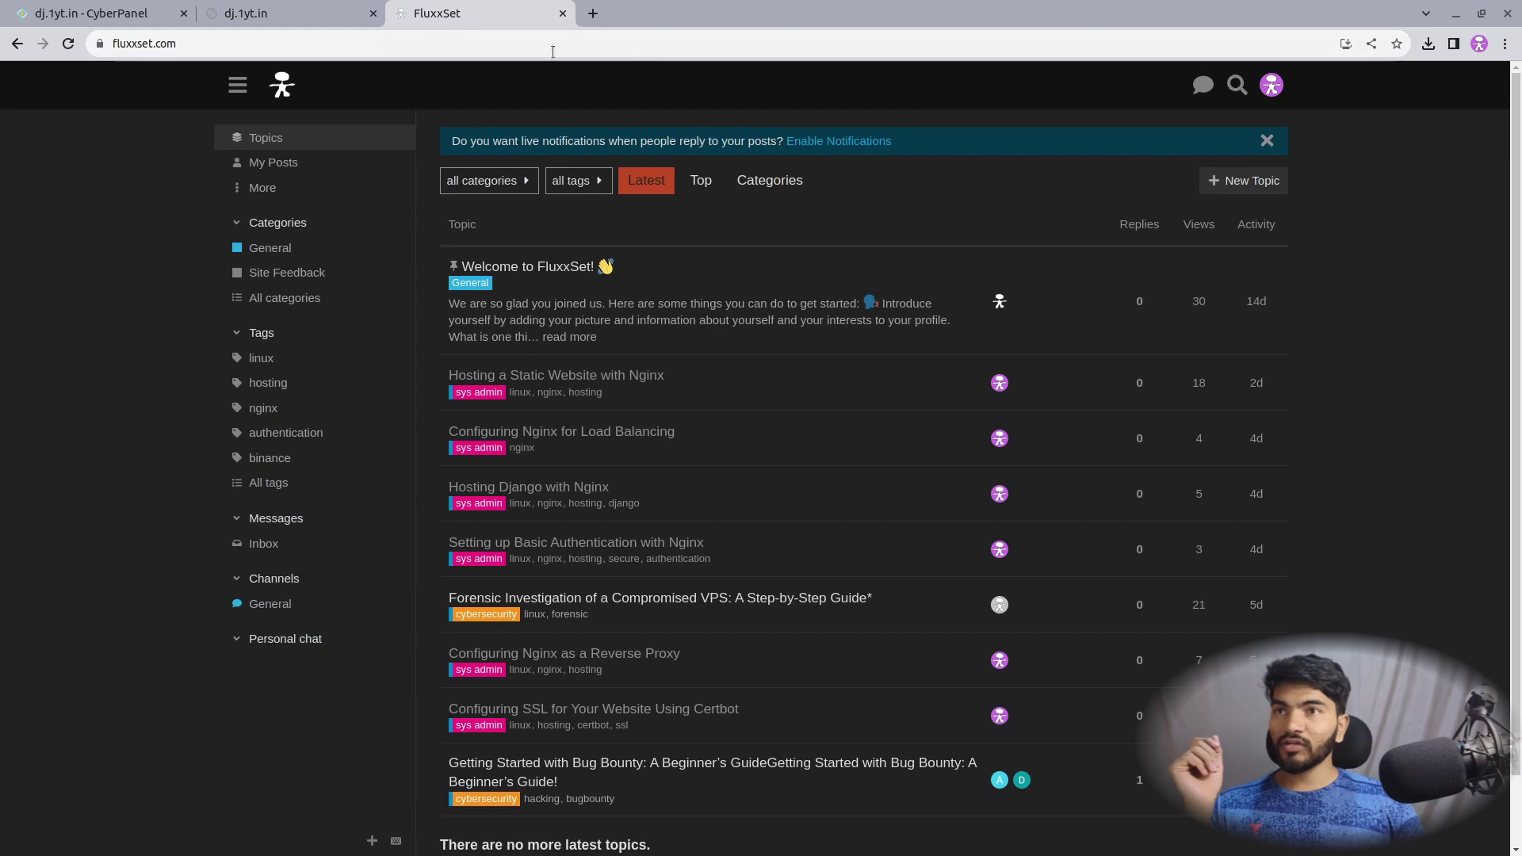
pyautogui.click(351, 40)
pyautogui.write('gflu')
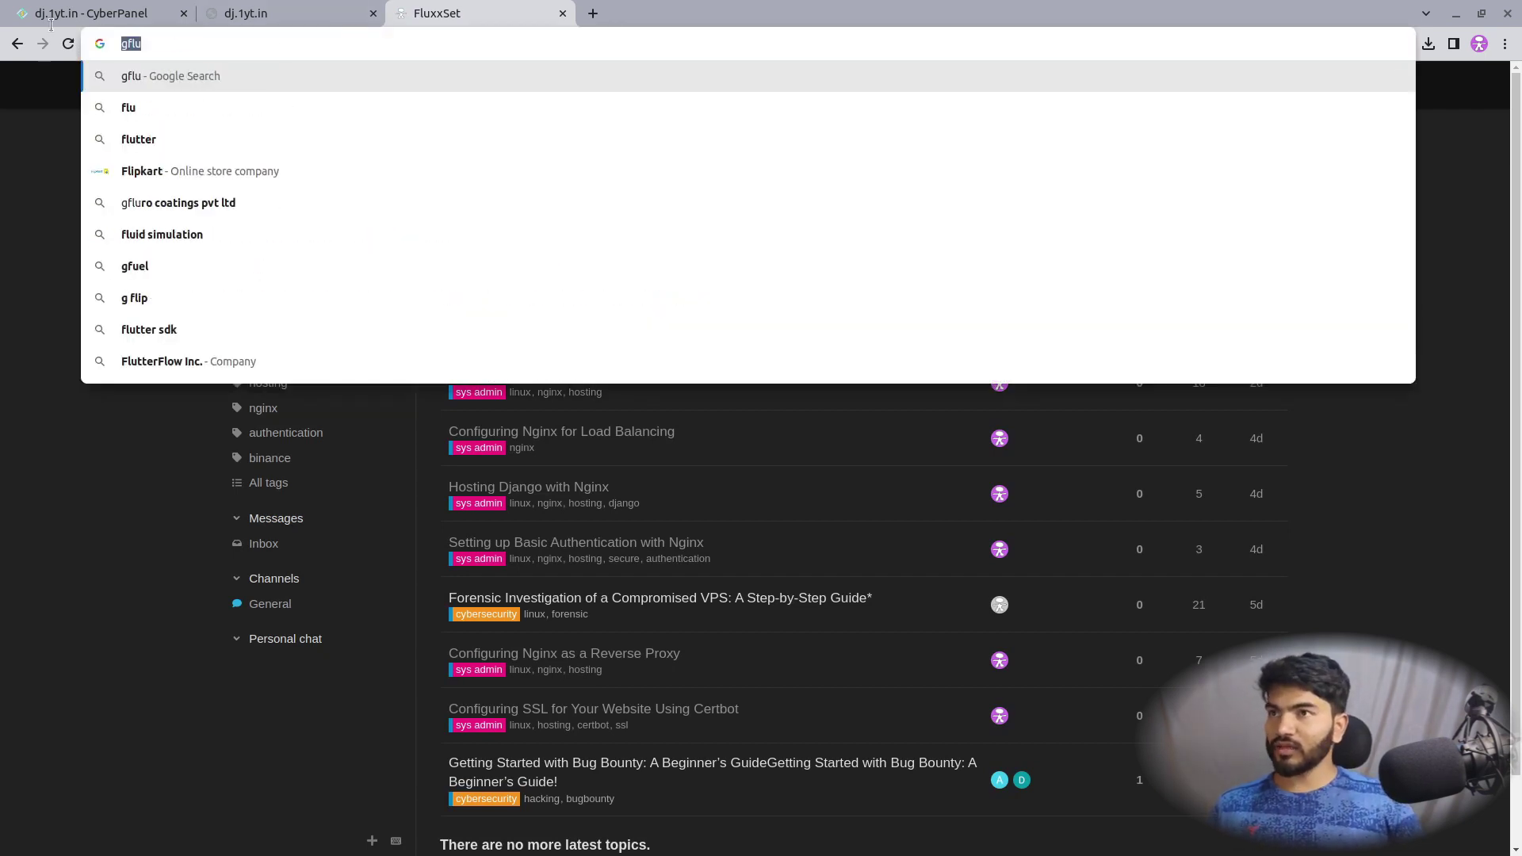
pyautogui.press('BackSpace')
pyautogui.press('BackSpace')
pyautogui.press('BackSpace')
pyautogui.write('ithu')
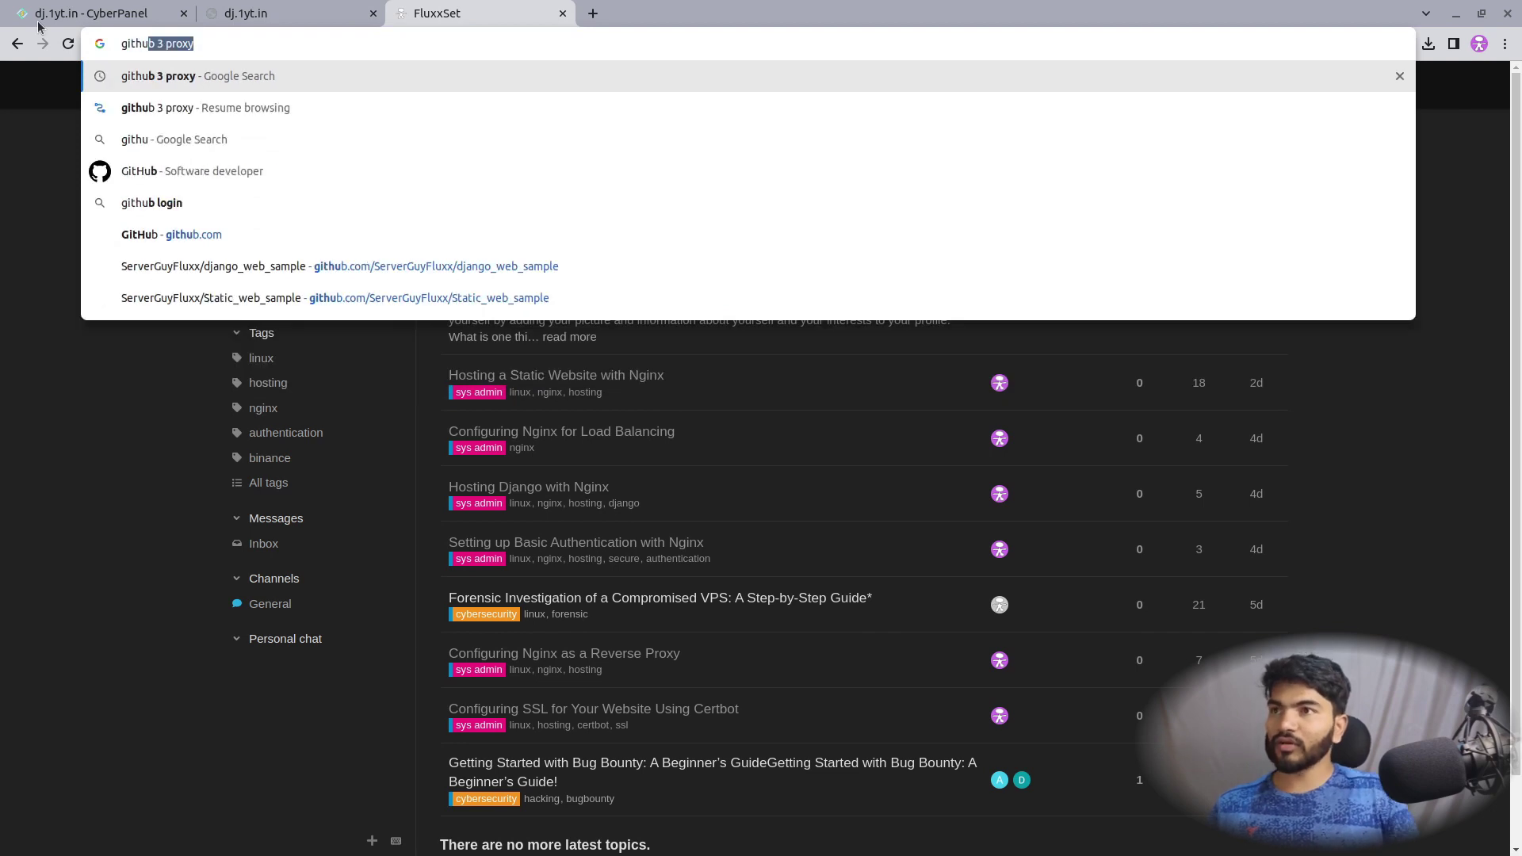
pyautogui.click(493, 266)
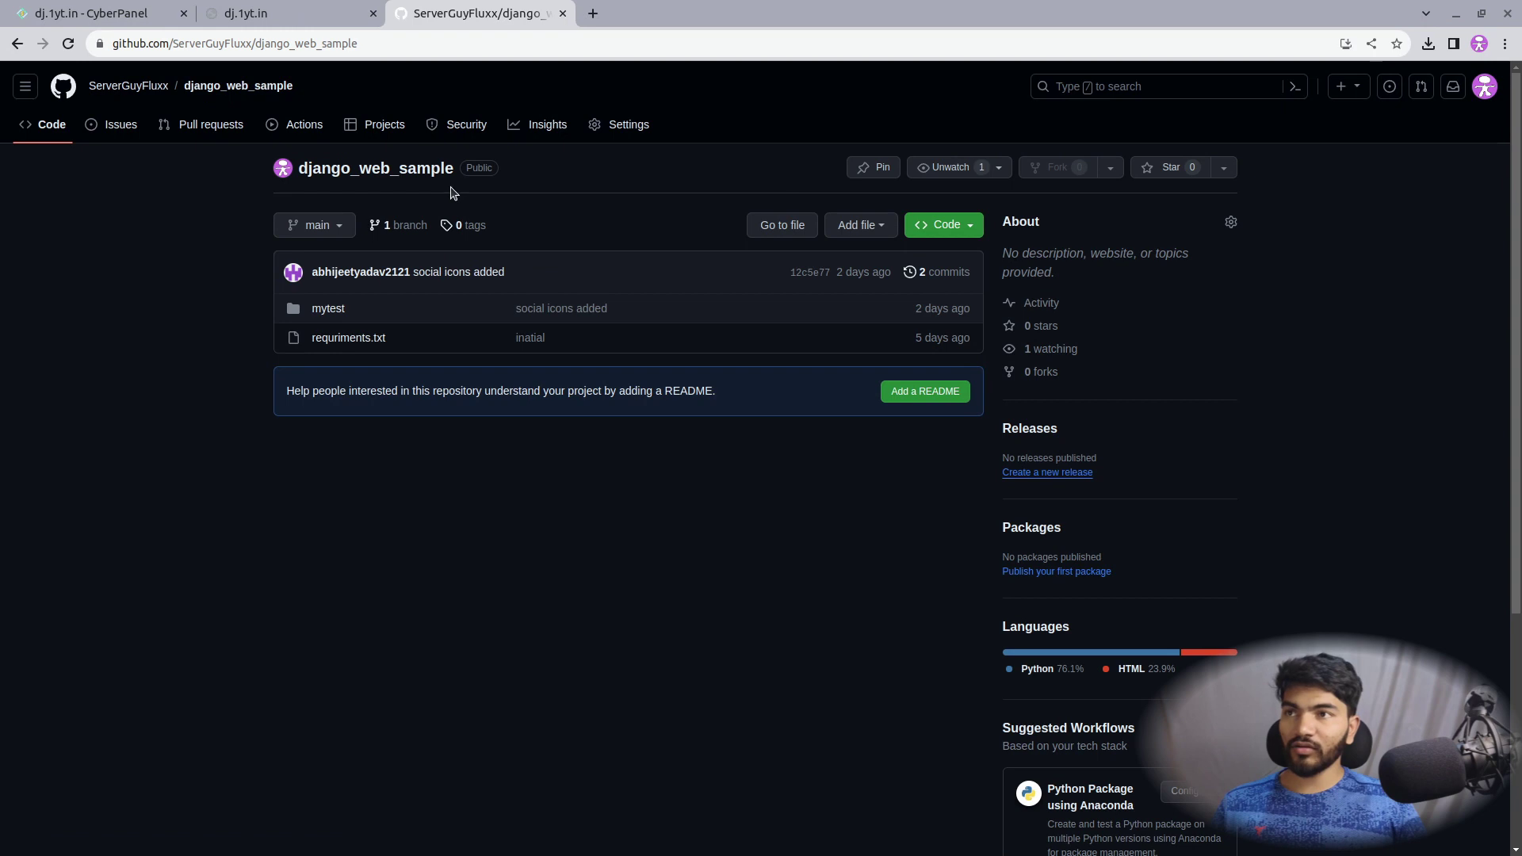
# Step: Copy the HTTPS clone URL of the django_web_sample repository
pyautogui.hotkey('ctrl', 'l')
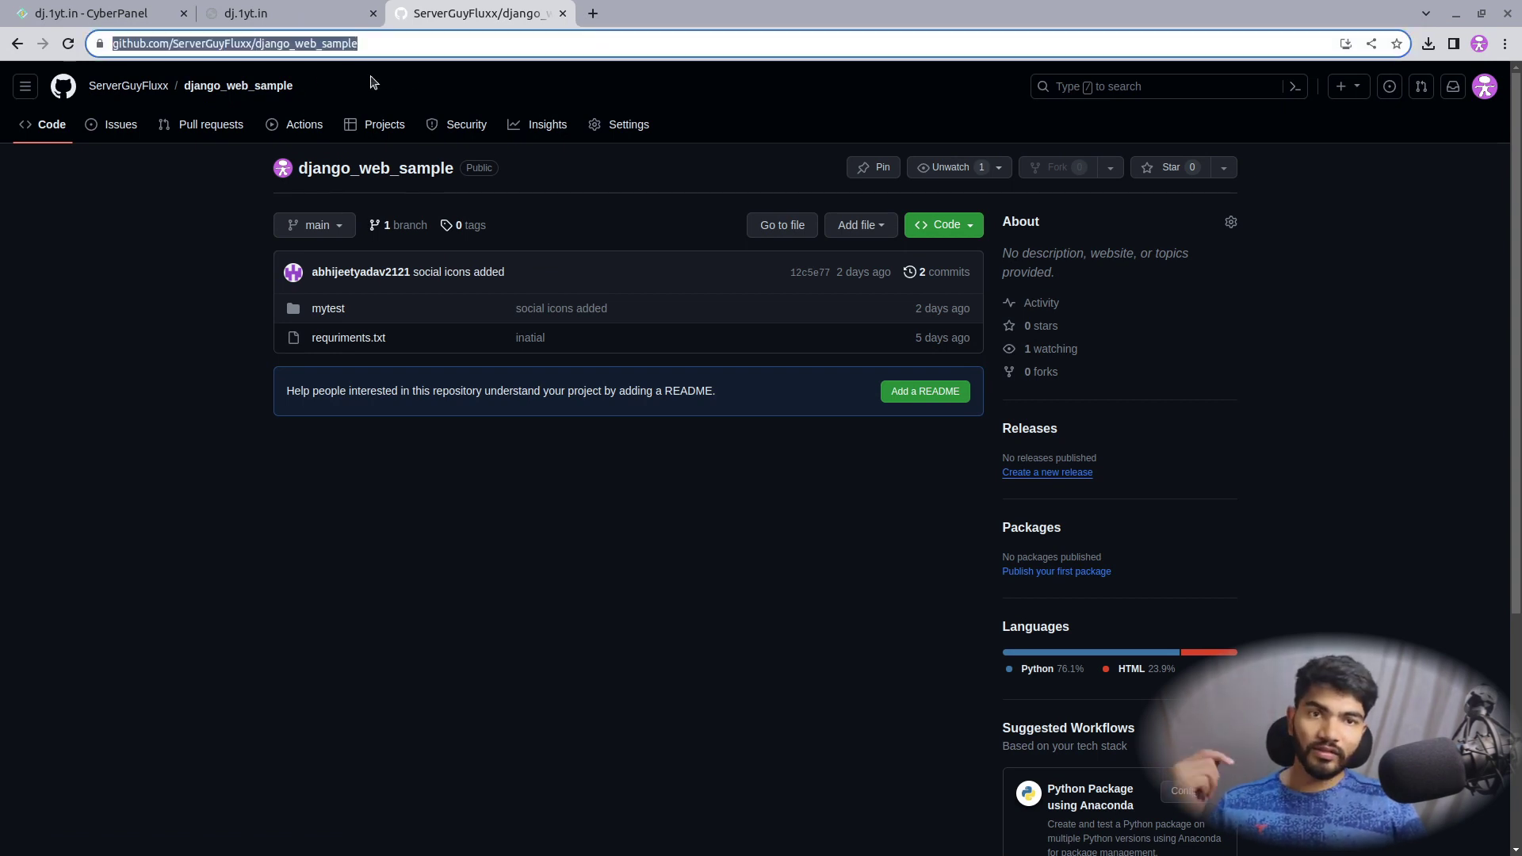
pyautogui.click(512, 668)
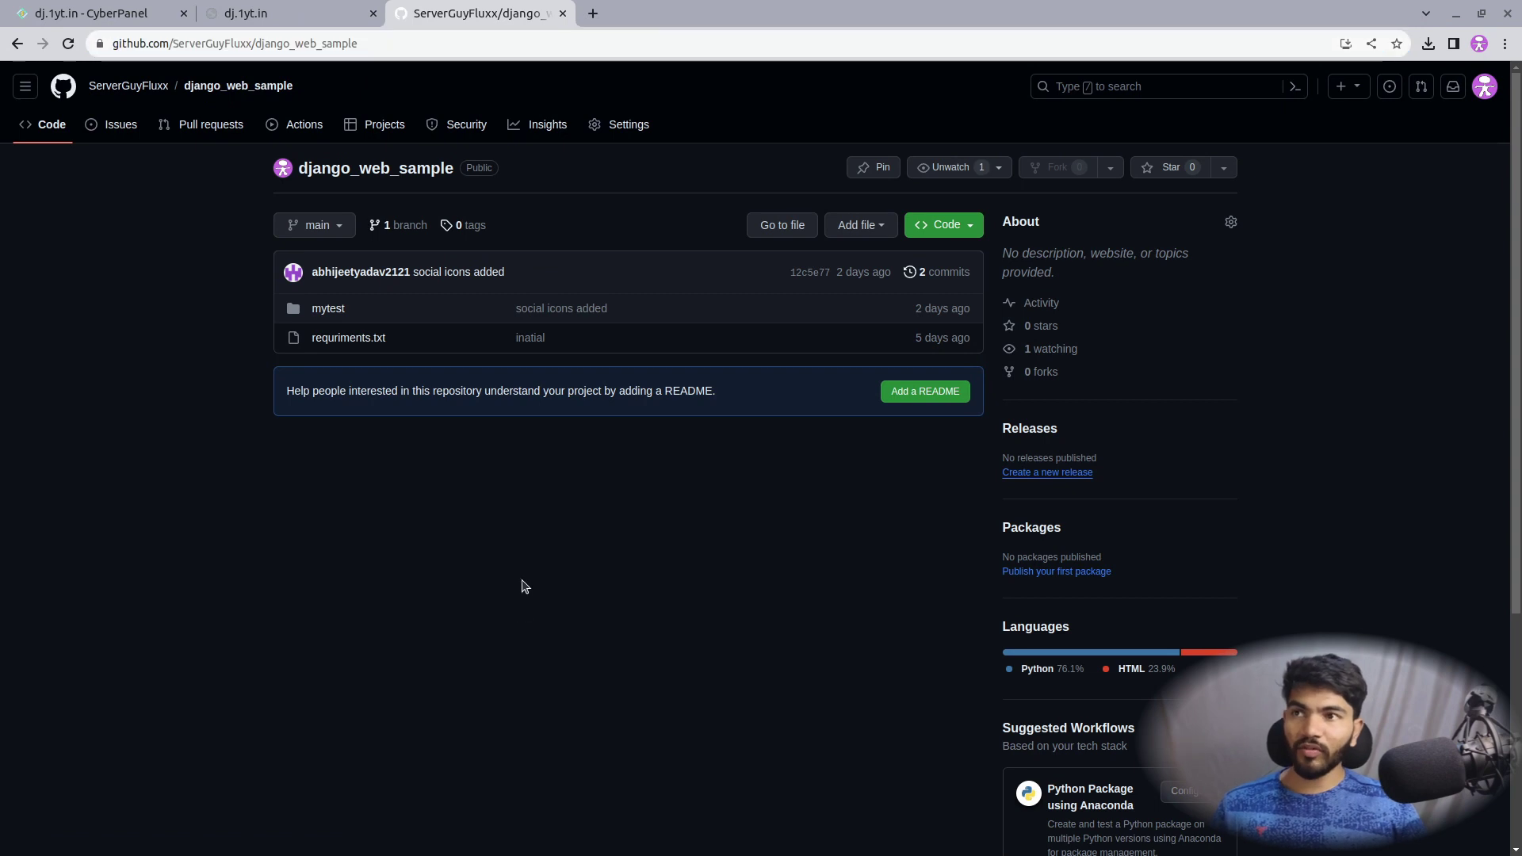
pyautogui.click(943, 225)
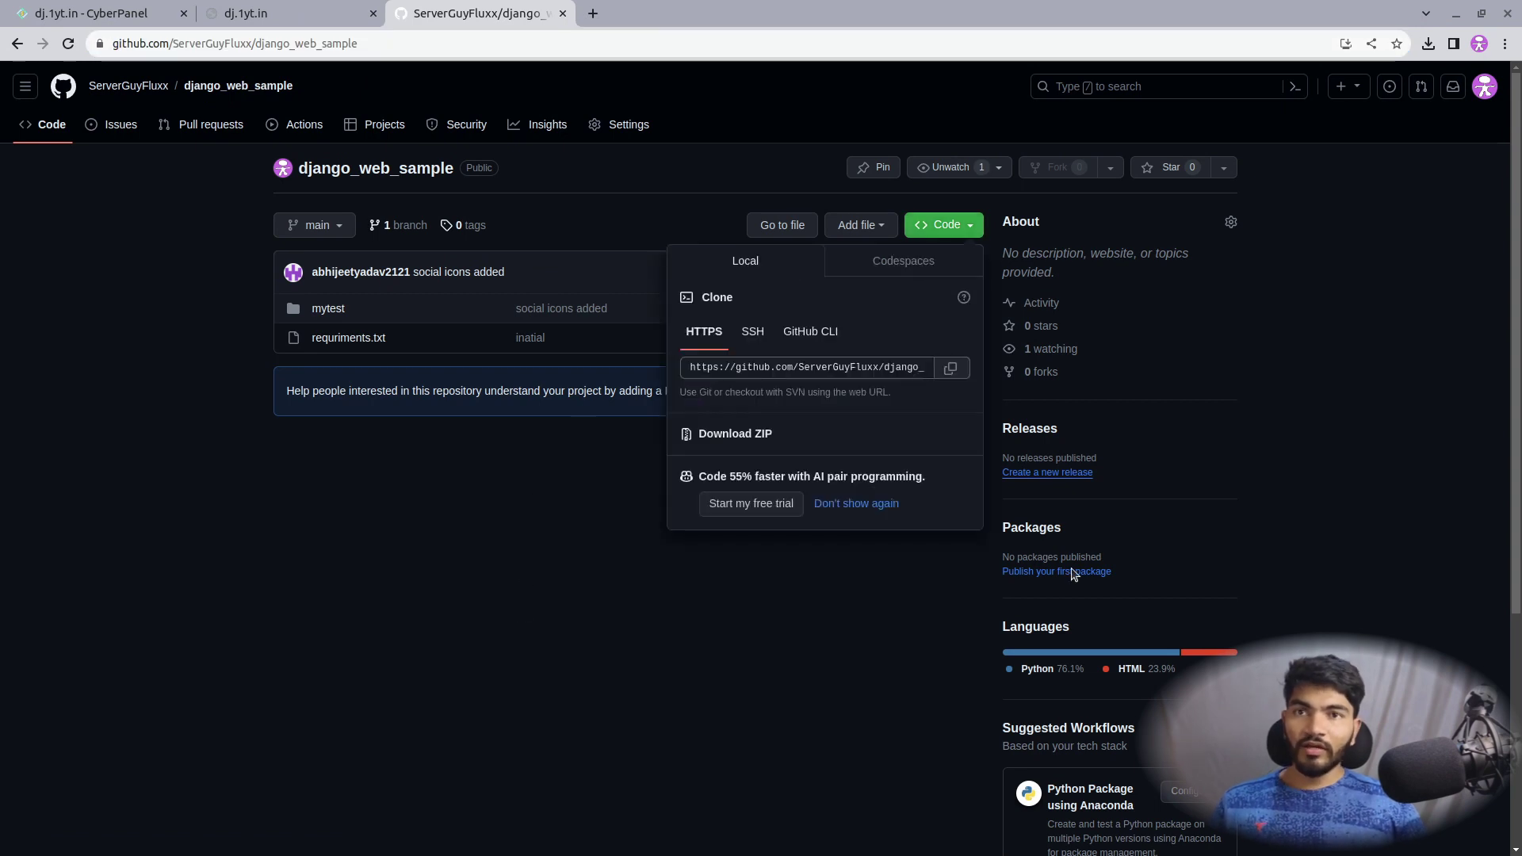
pyautogui.click(950, 367)
pyautogui.click(791, 571)
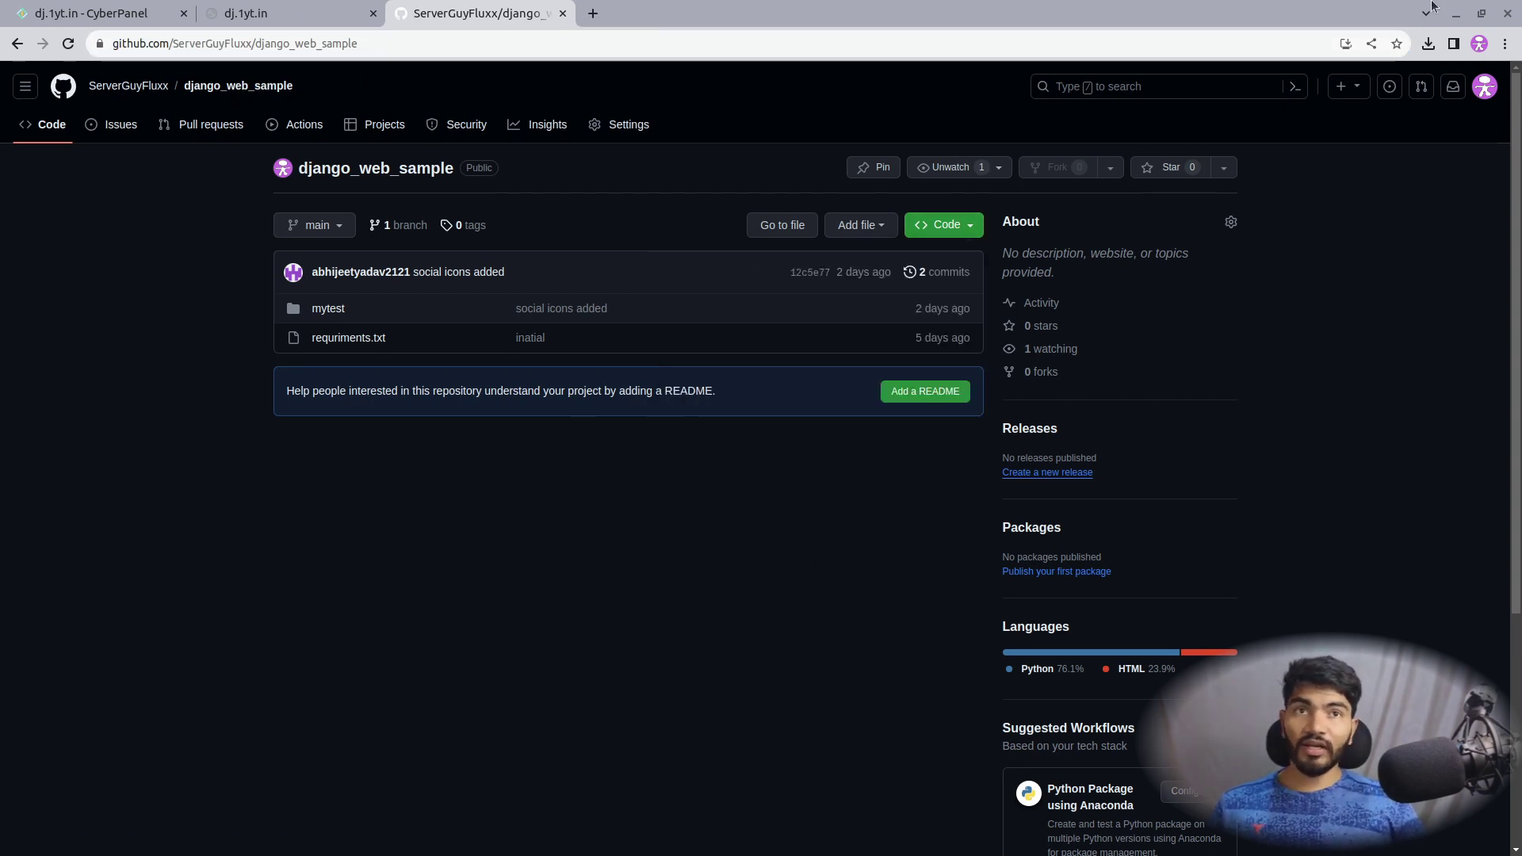
pyautogui.hotkey('alt', 'Tab')
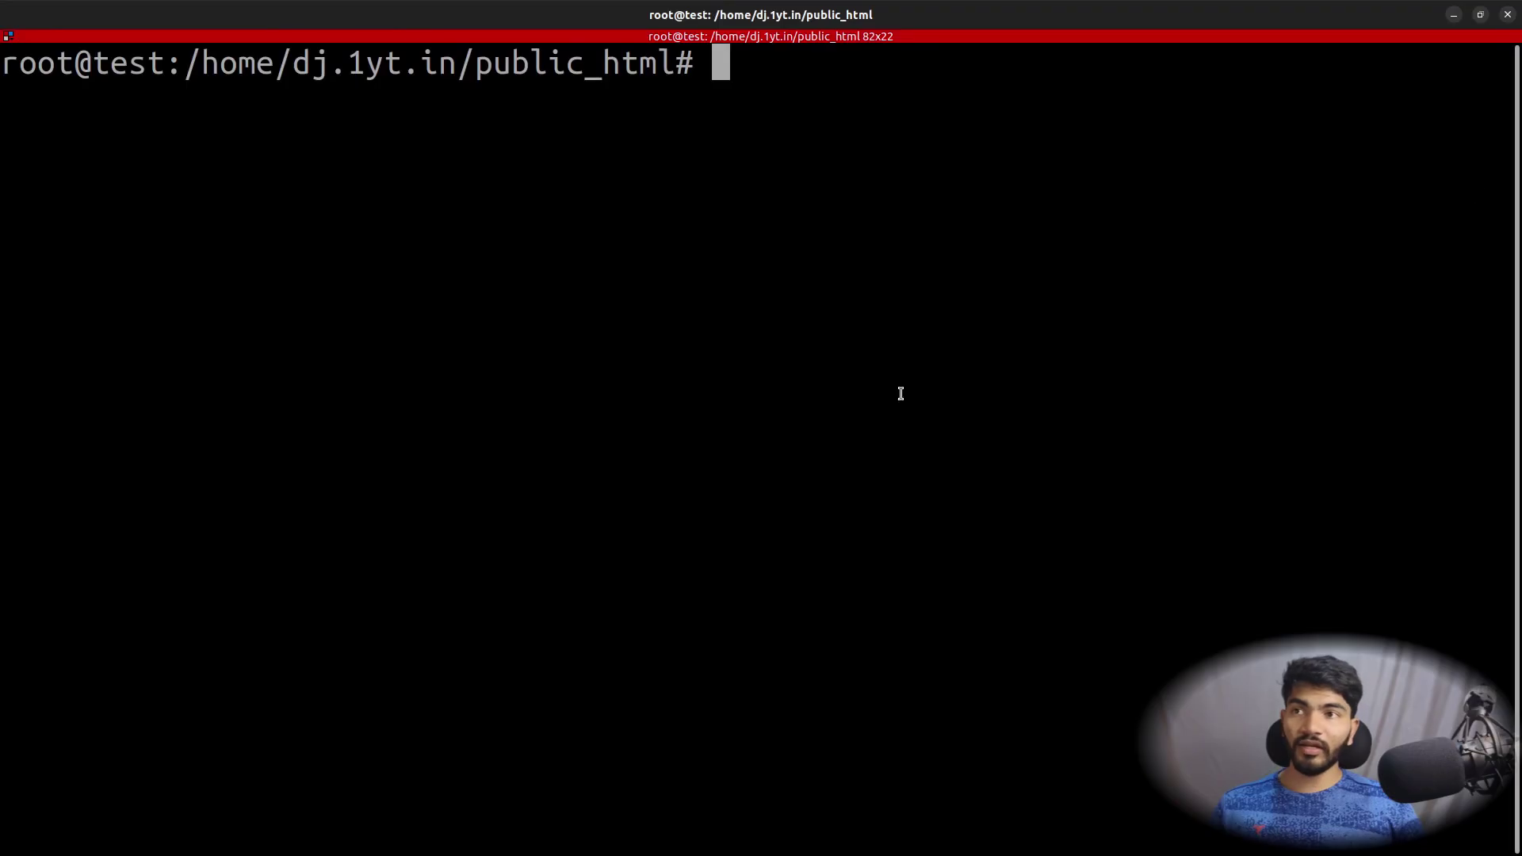
pyautogui.write('git clone')
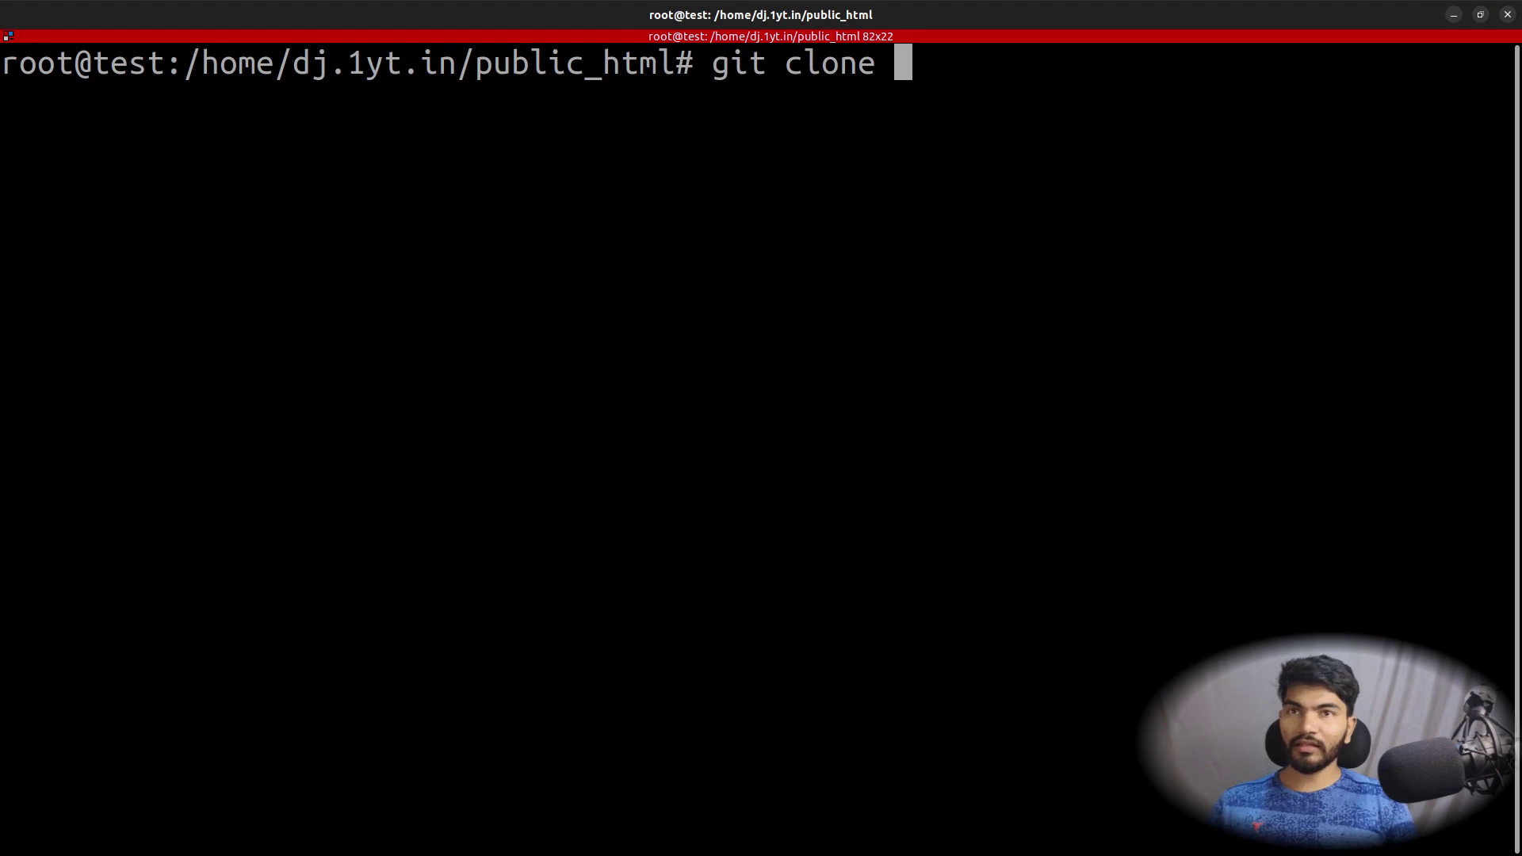
pyautogui.hotkey('ctrl', 'shift', 'v')
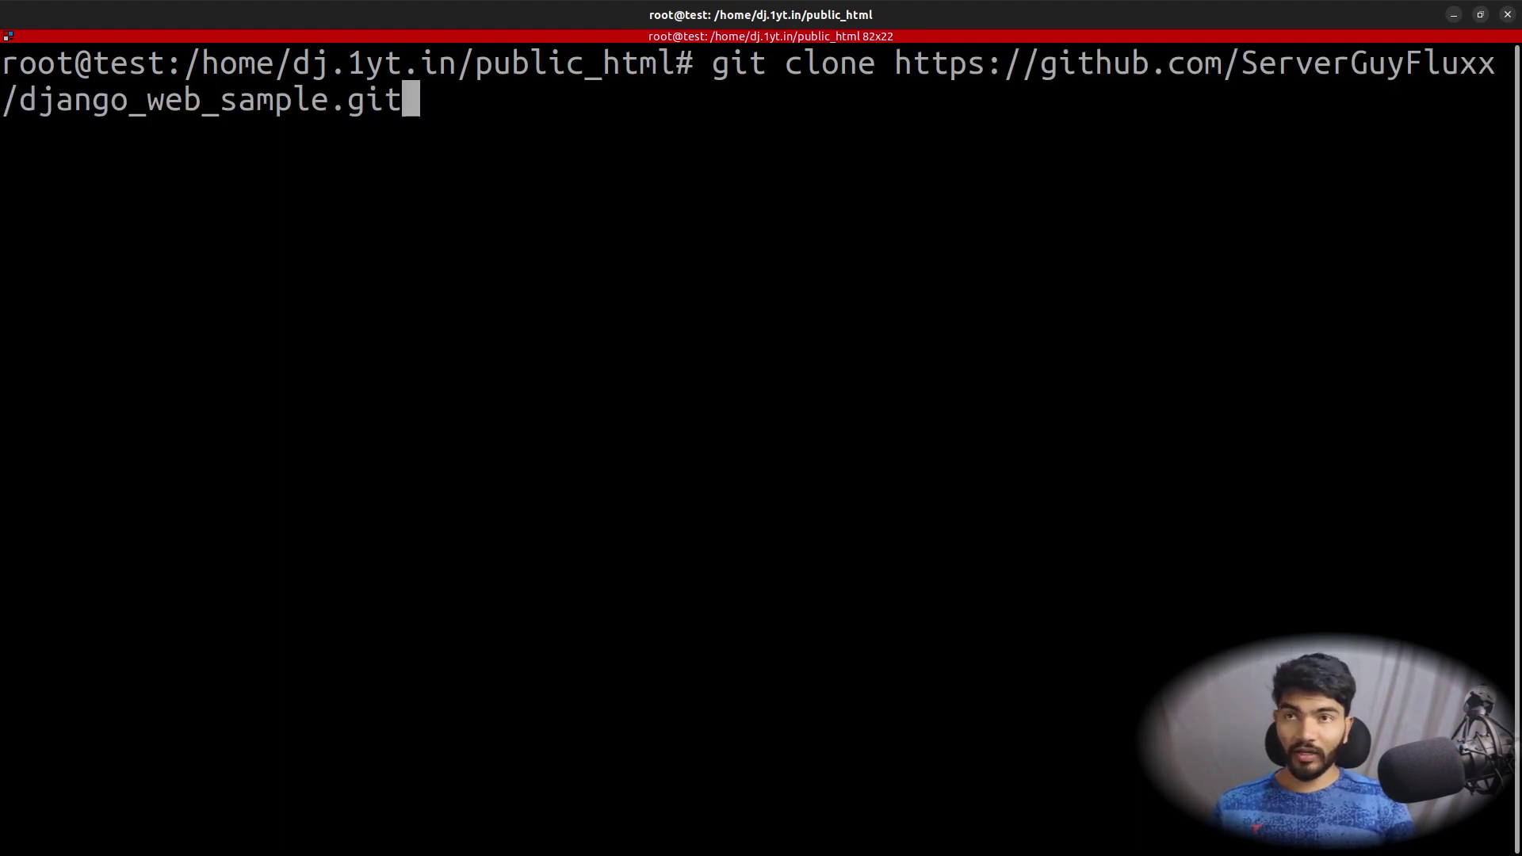
pyautogui.press('Return')
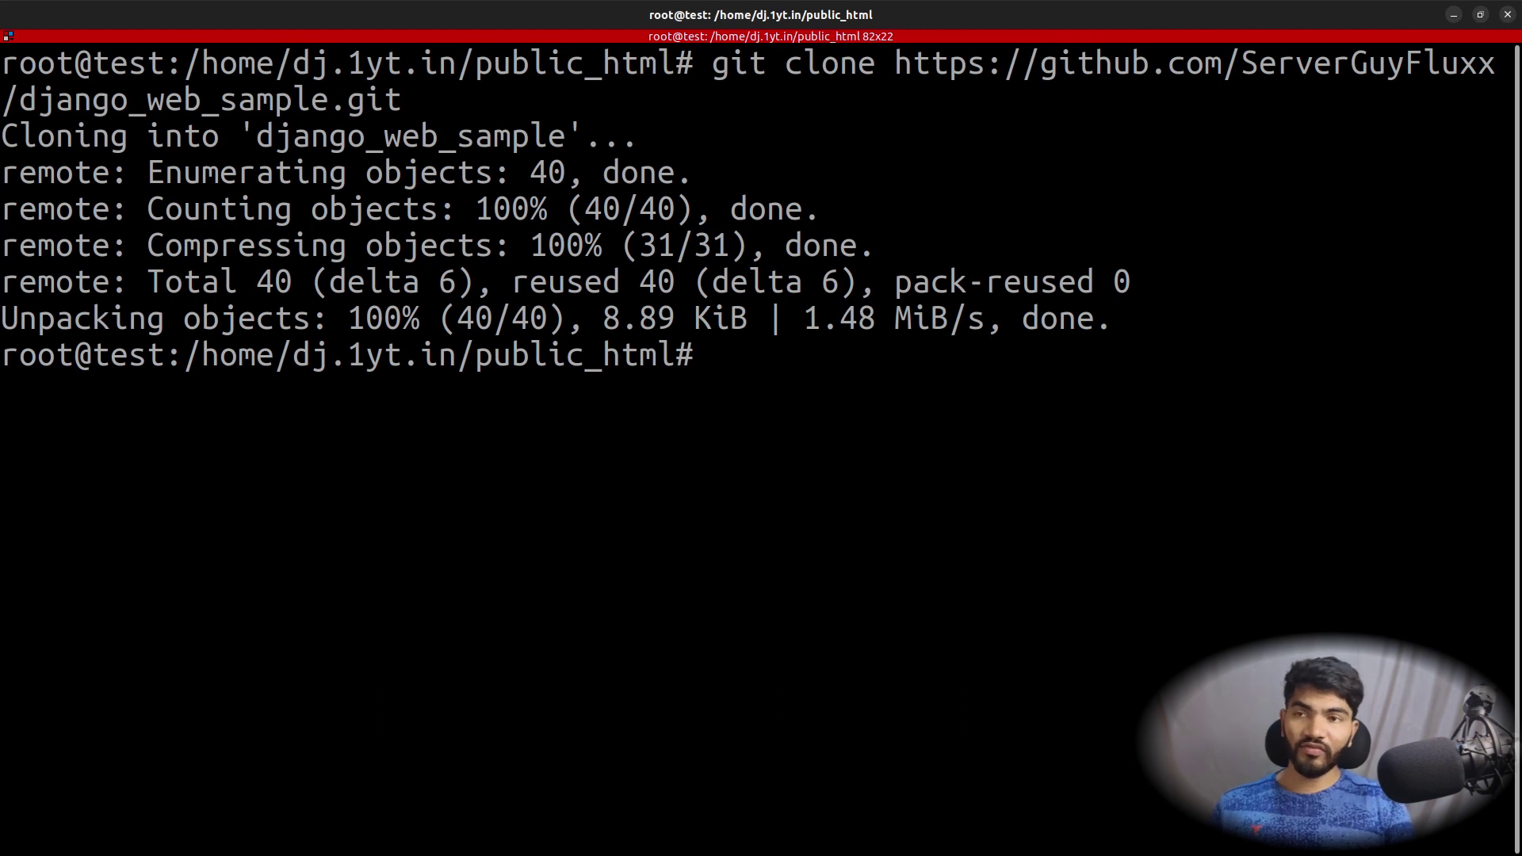
pyautogui.write('ls')
pyautogui.press('Return')
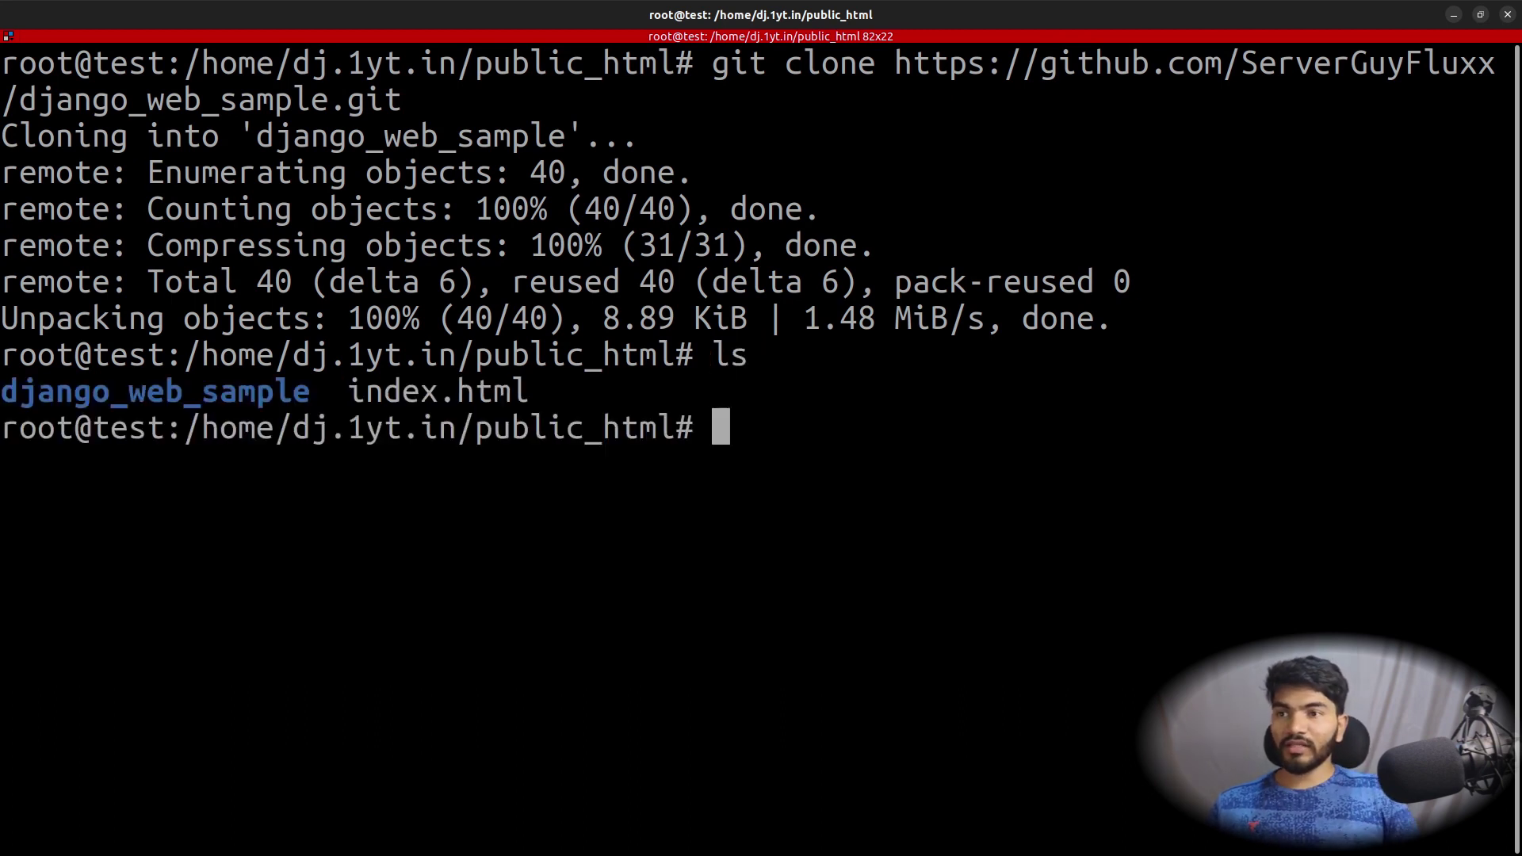
pyautogui.doubleClick(106, 402)
pyautogui.click(851, 405)
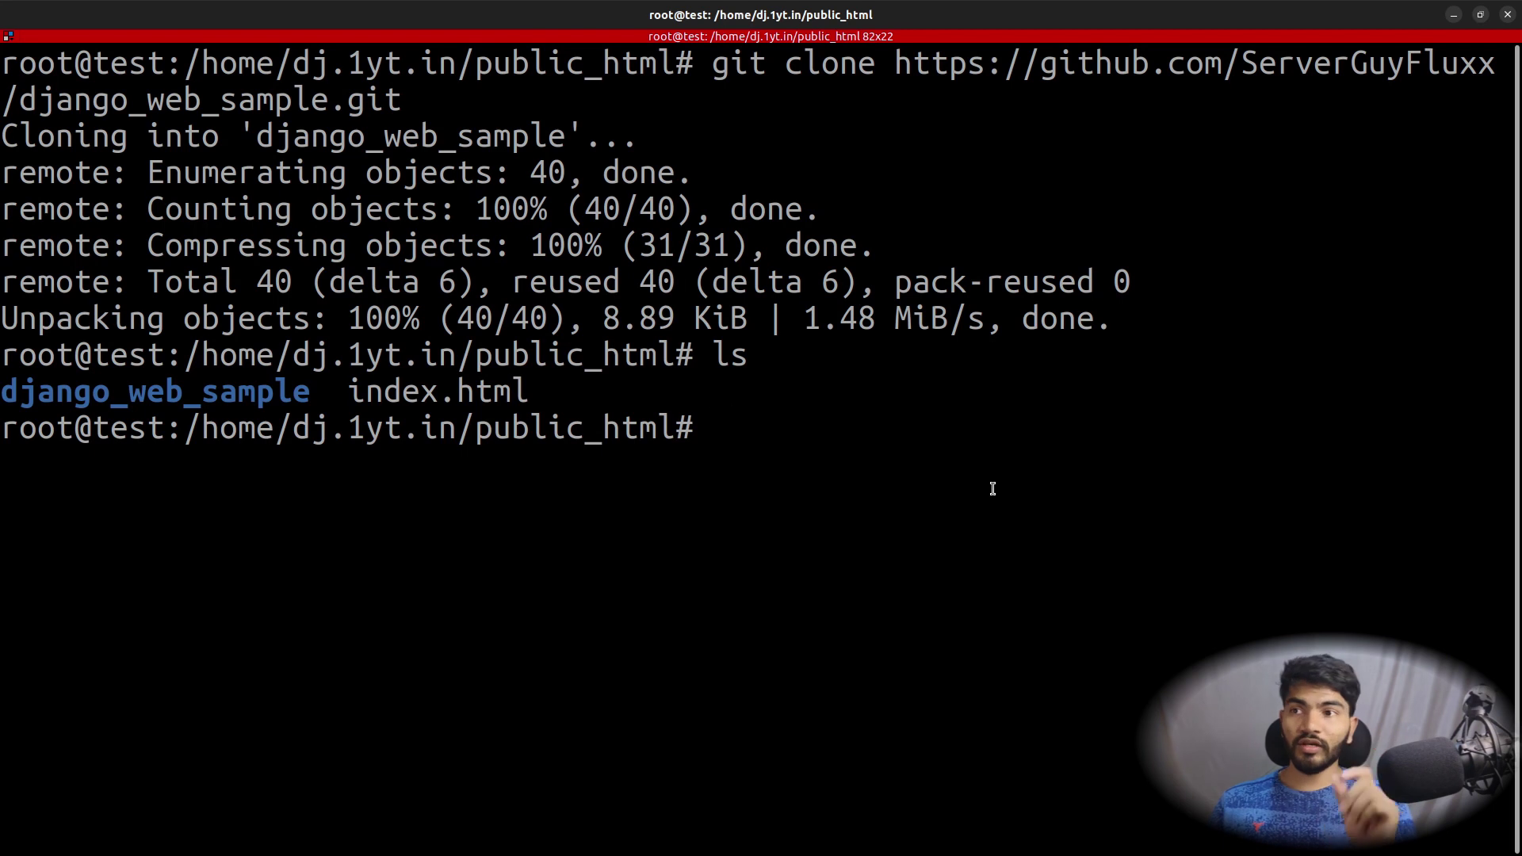
# Step: Create a venv directory in public_html and list the files to check for it
pyautogui.write('mkdir venv')
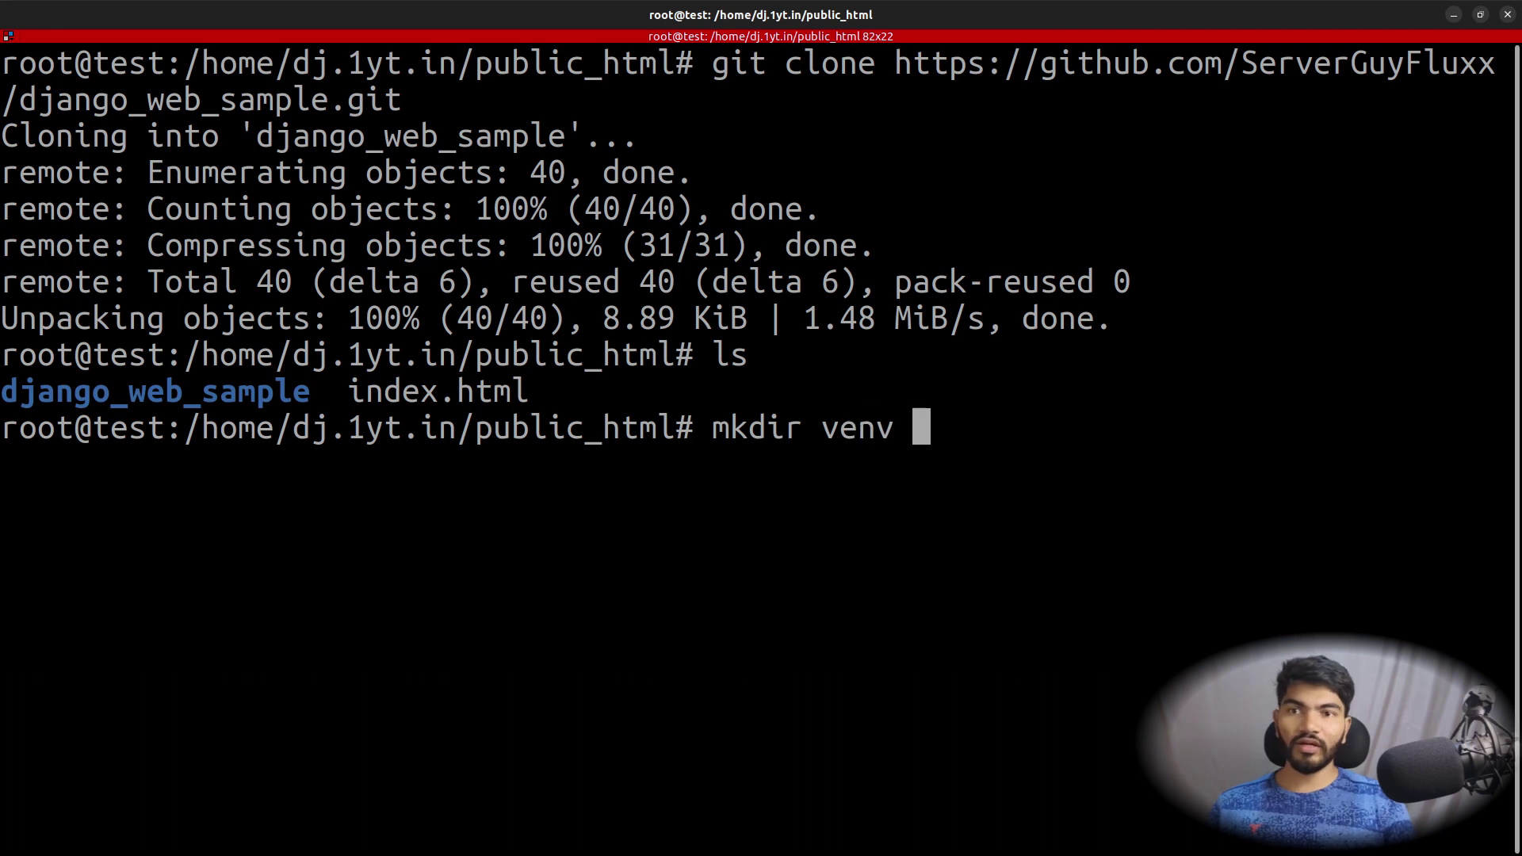
pyautogui.press('Return')
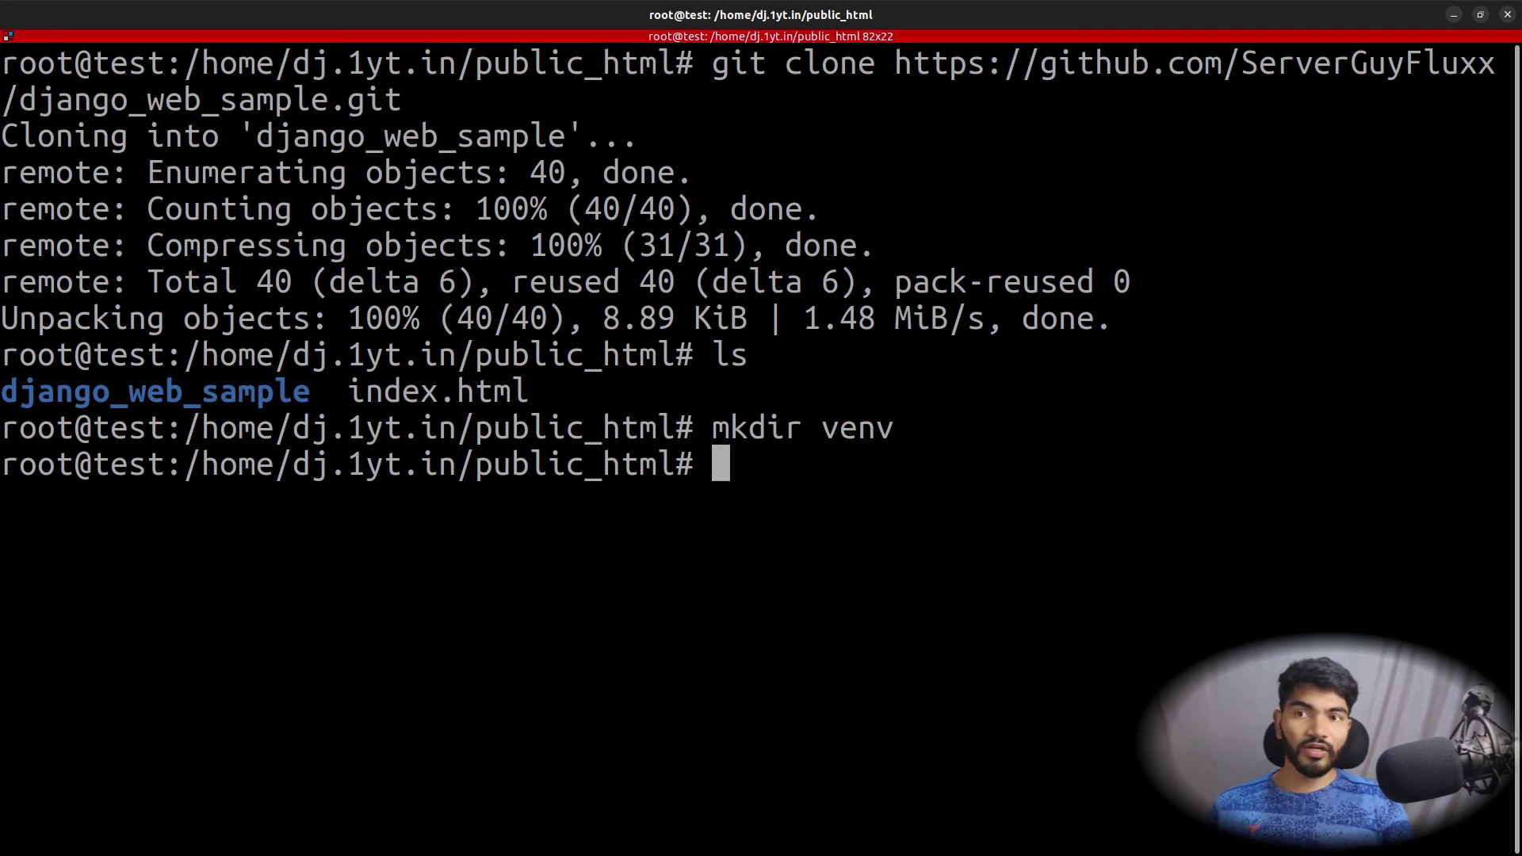
pyautogui.write('v')
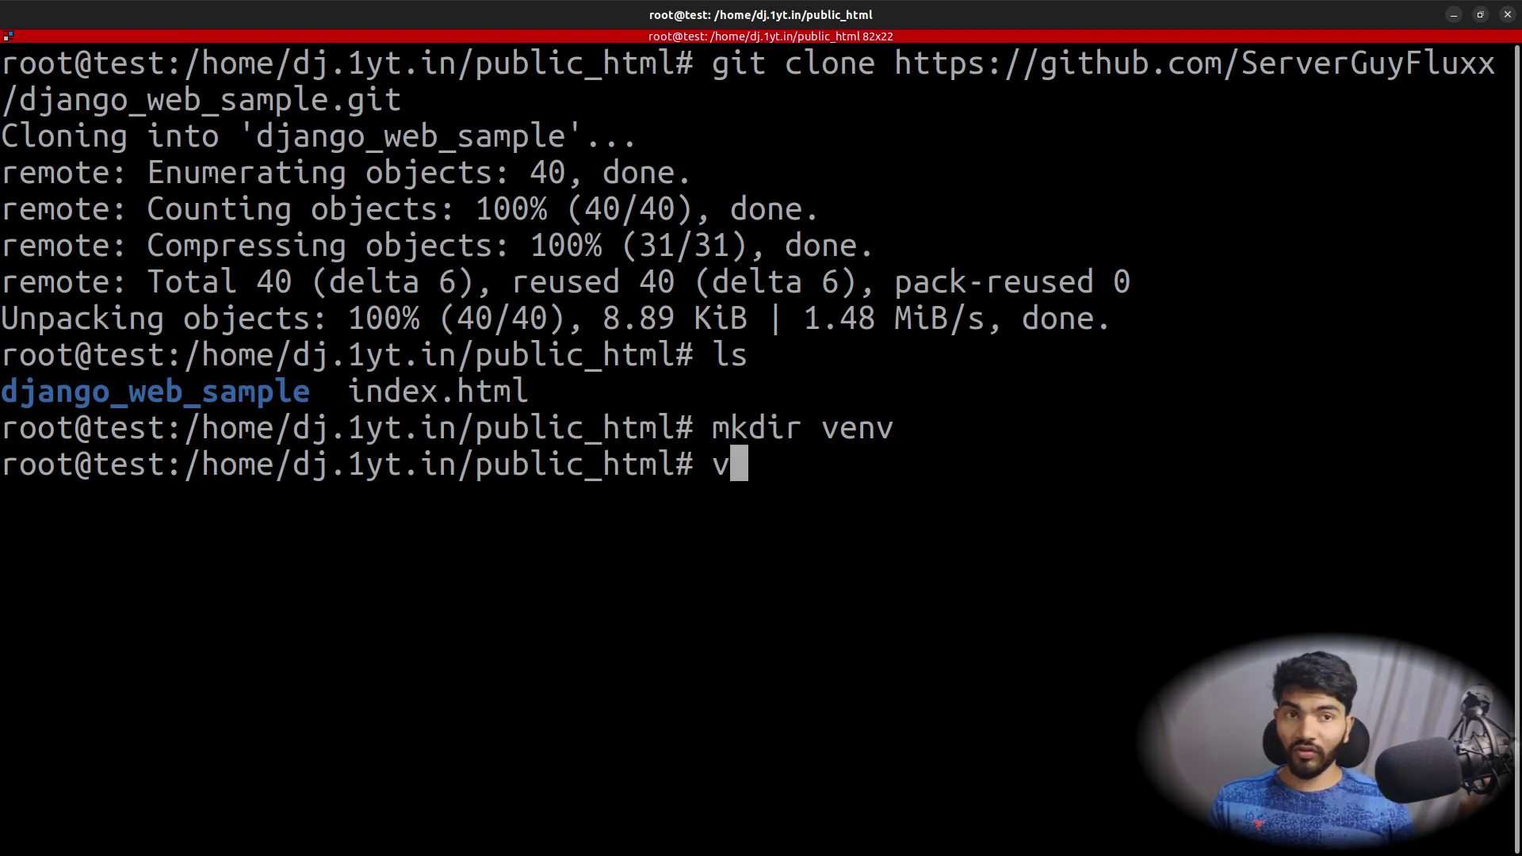
pyautogui.press('BackSpace')
pyautogui.write('ls')
pyautogui.press('Return')
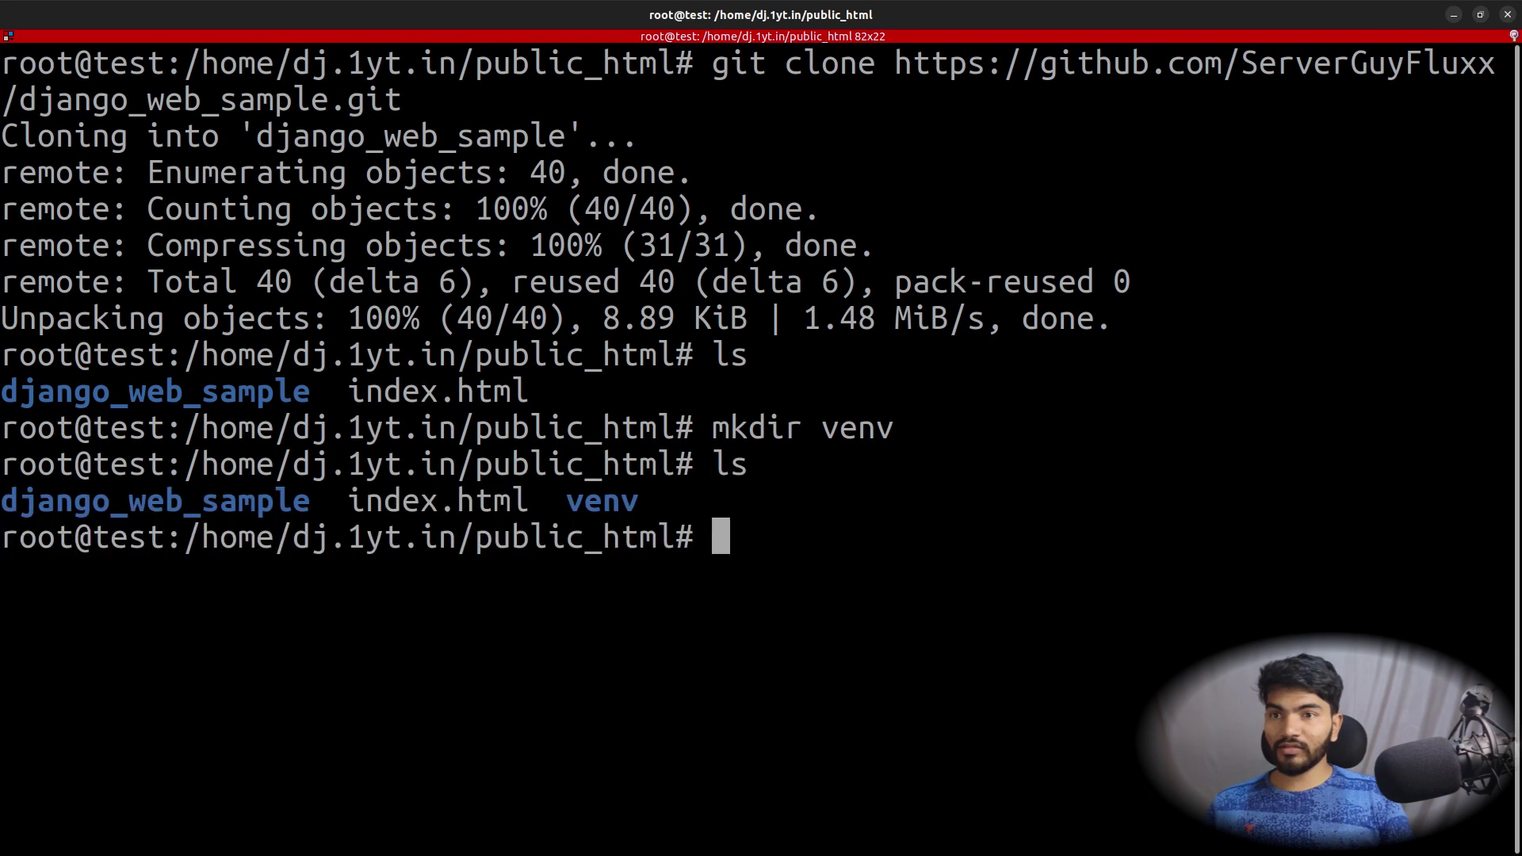
pyautogui.doubleClick(598, 501)
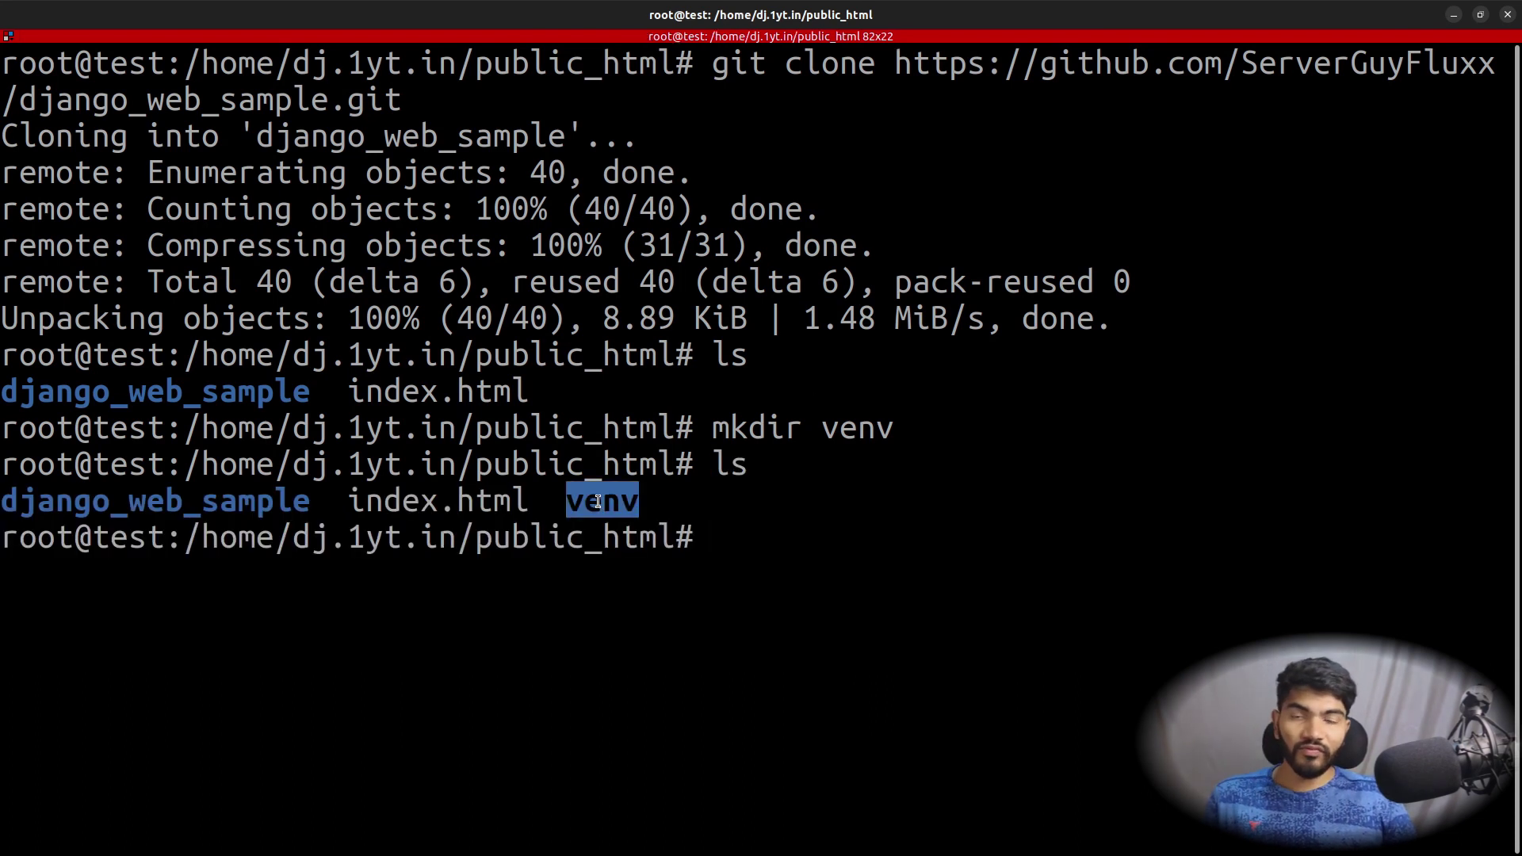
pyautogui.click(806, 561)
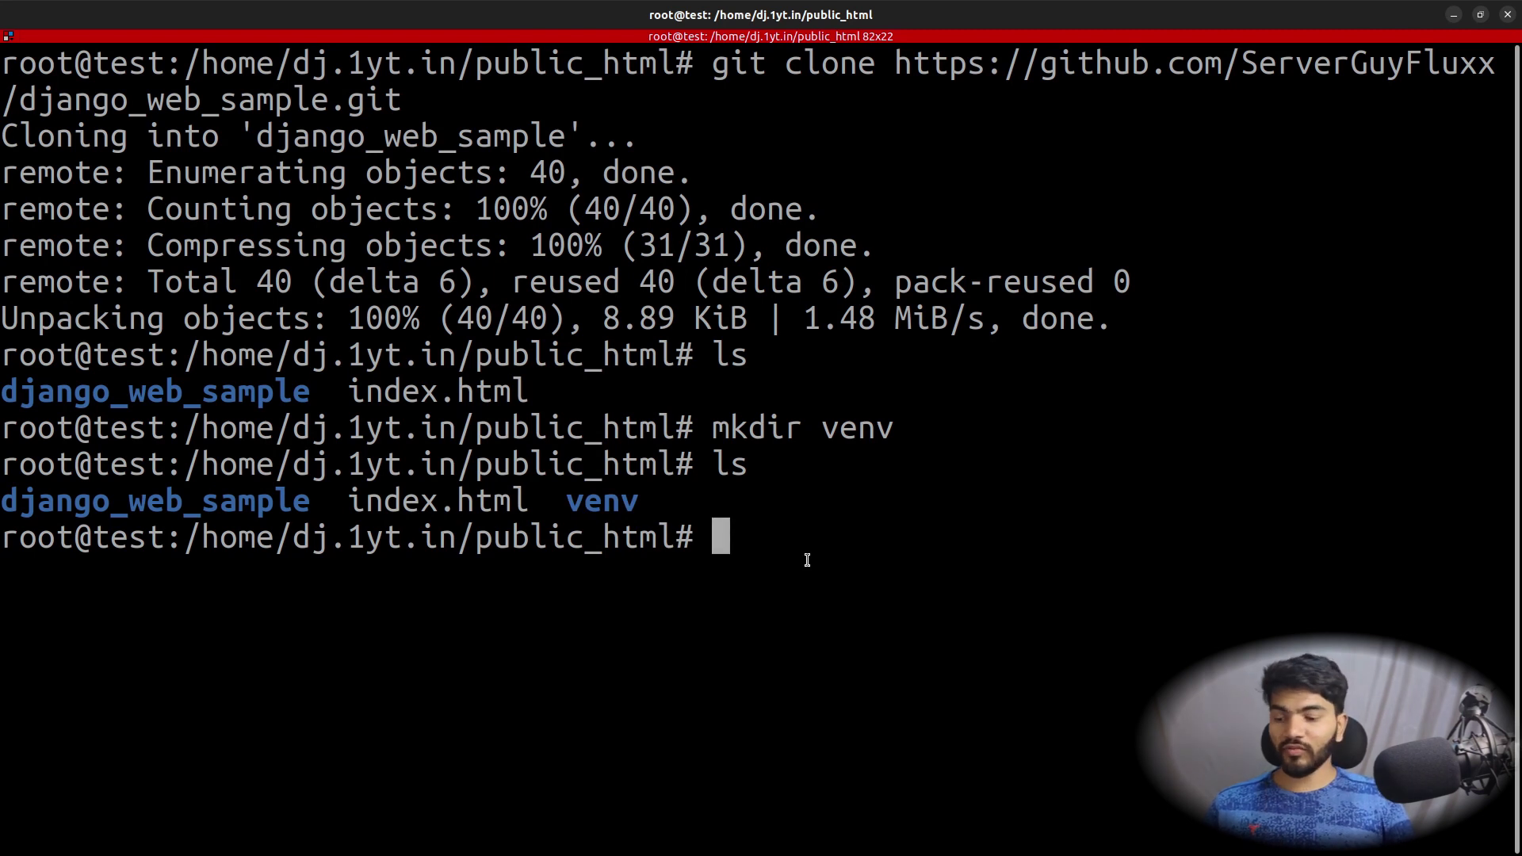
# Step: Create a Python virtual environment in venv/ with virtualenv, list its contents, and clear the terminal
pyautogui.write('virtualenv v')
pyautogui.press('Tab')
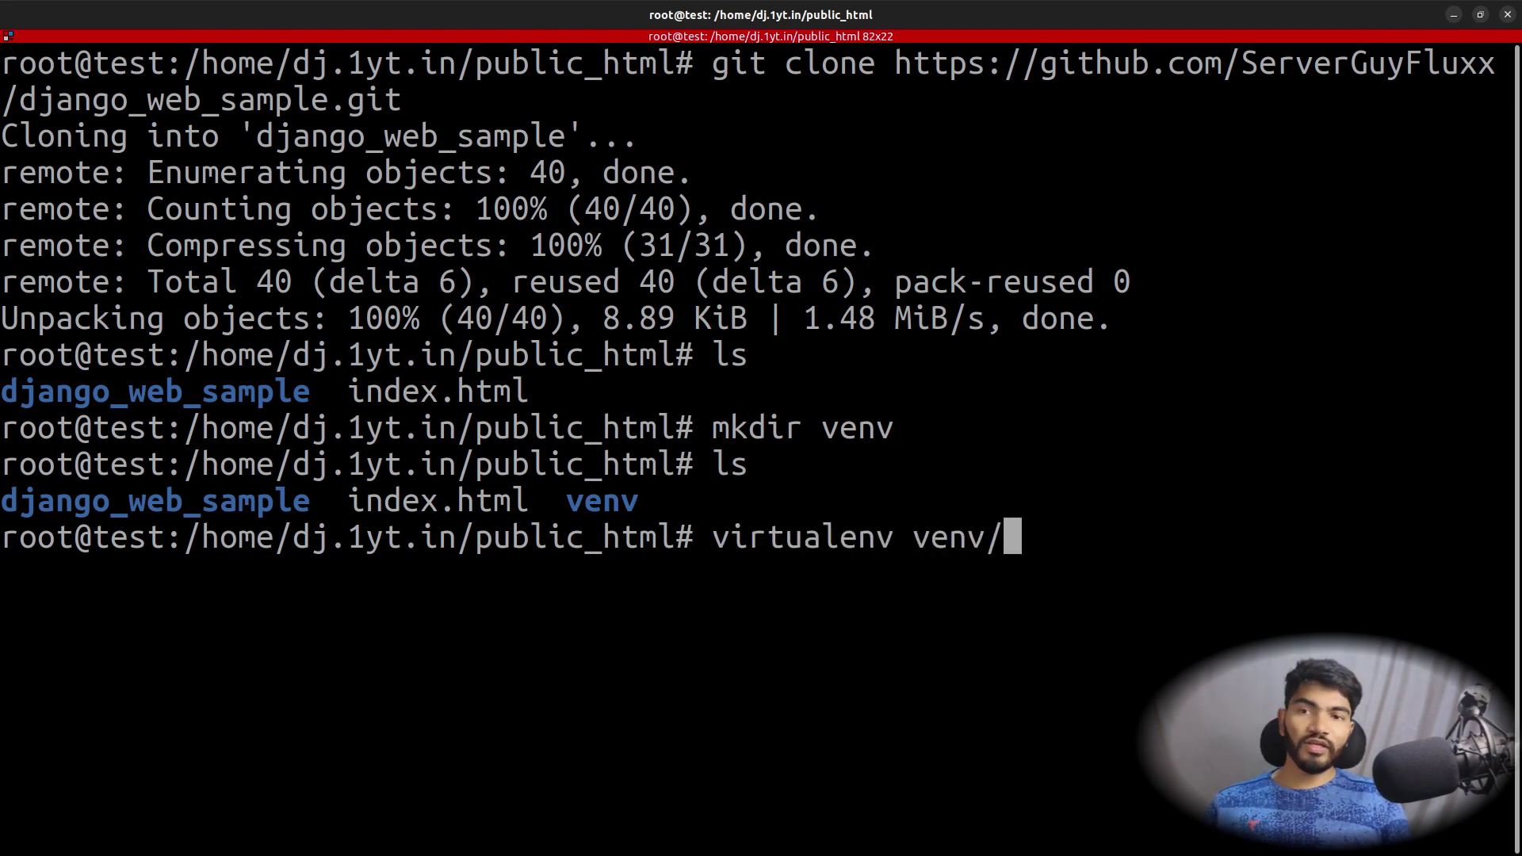
pyautogui.press('Return')
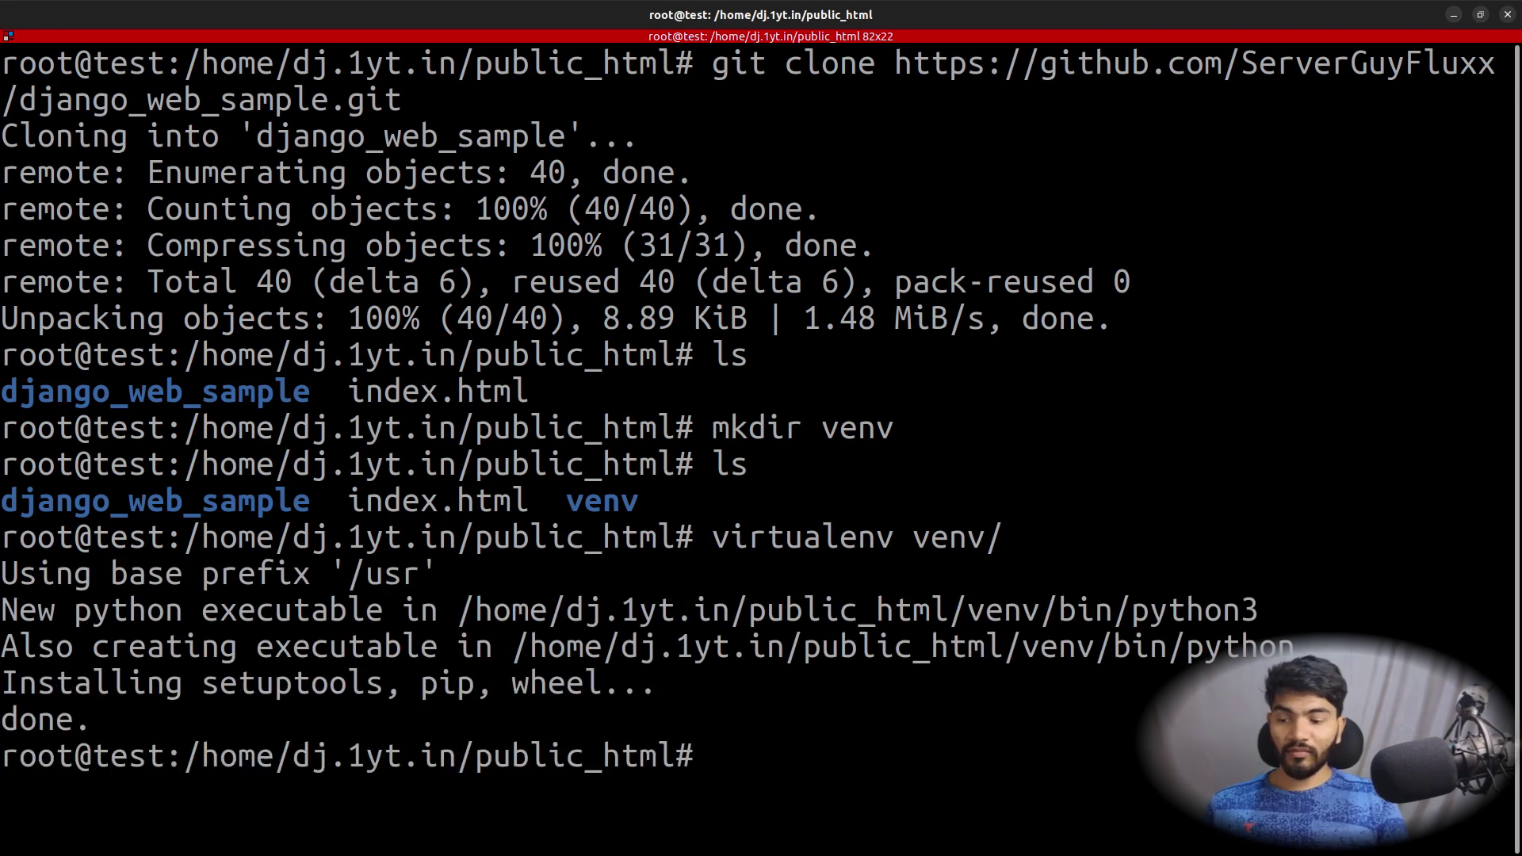
pyautogui.write('ls ')
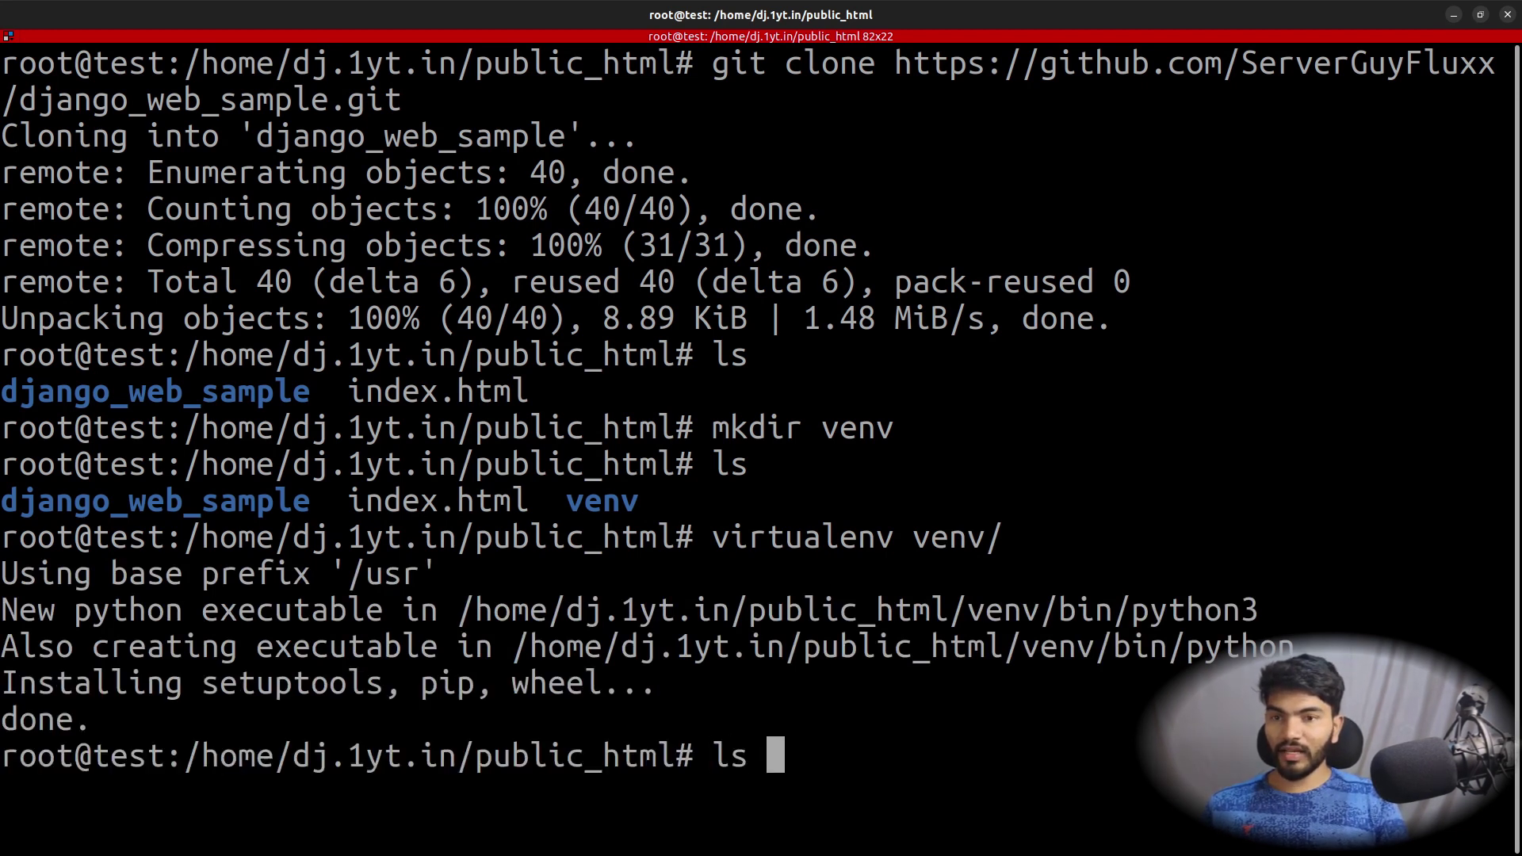
pyautogui.write('ve')
pyautogui.press('Tab')
pyautogui.press('Return')
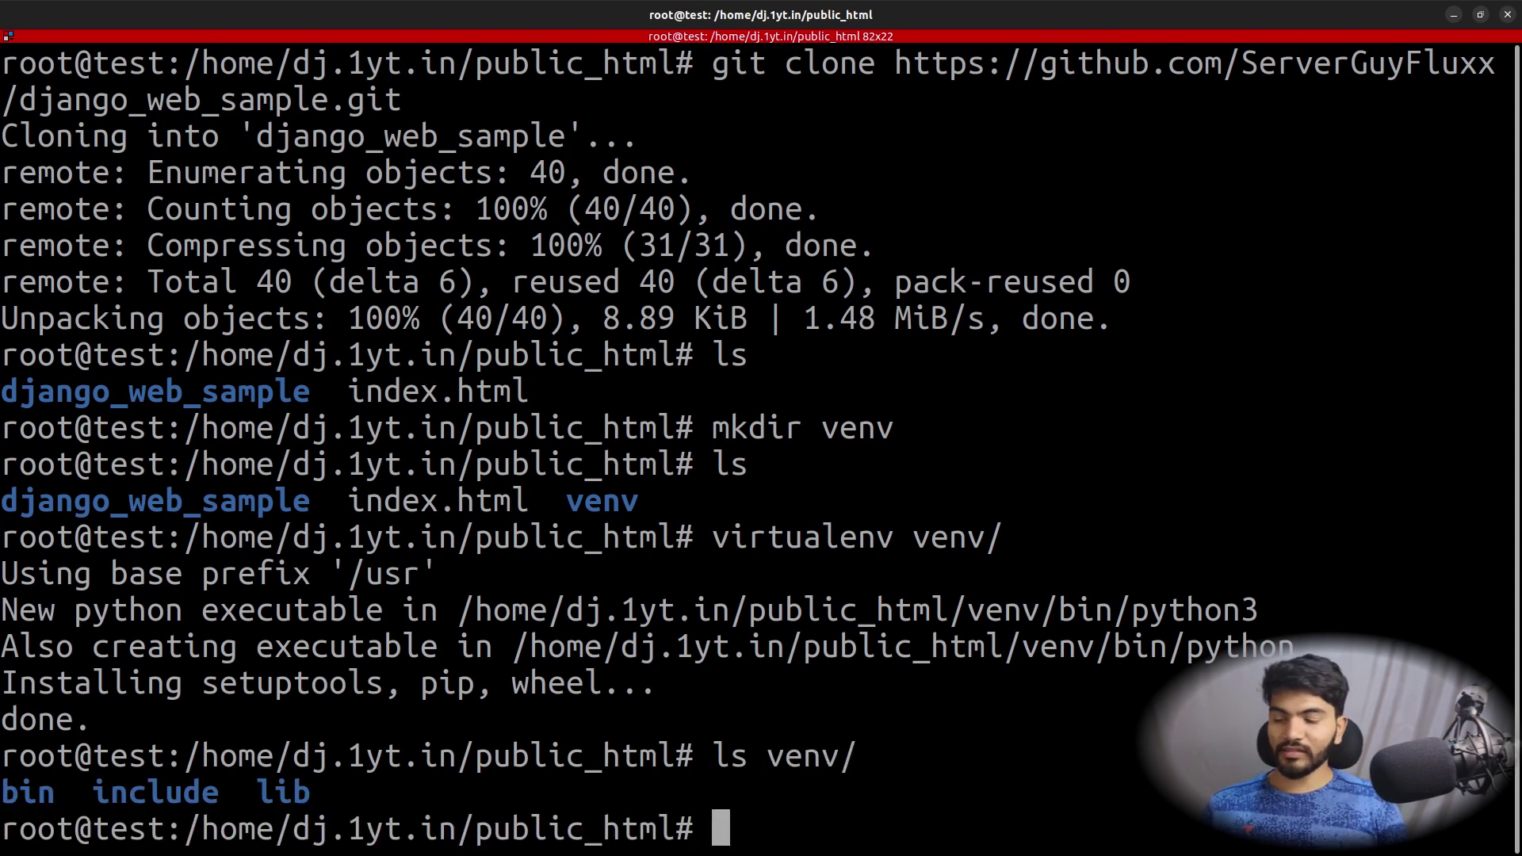
pyautogui.write('clear')
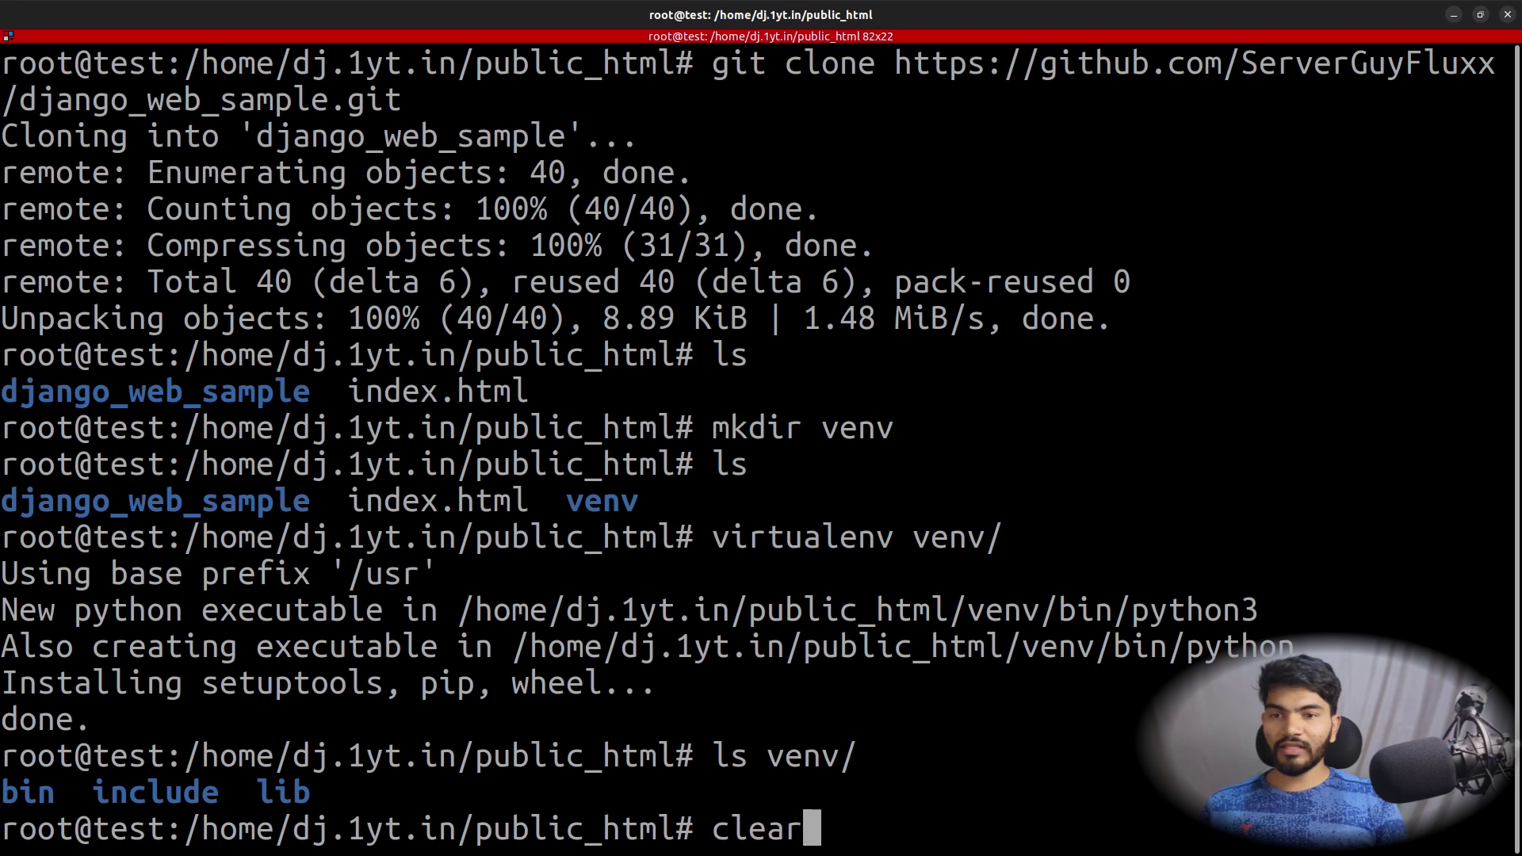
pyautogui.press('Return')
# Step: Activate the virtual environment by sourcing venv/bin/activate
pyautogui.write('source ')
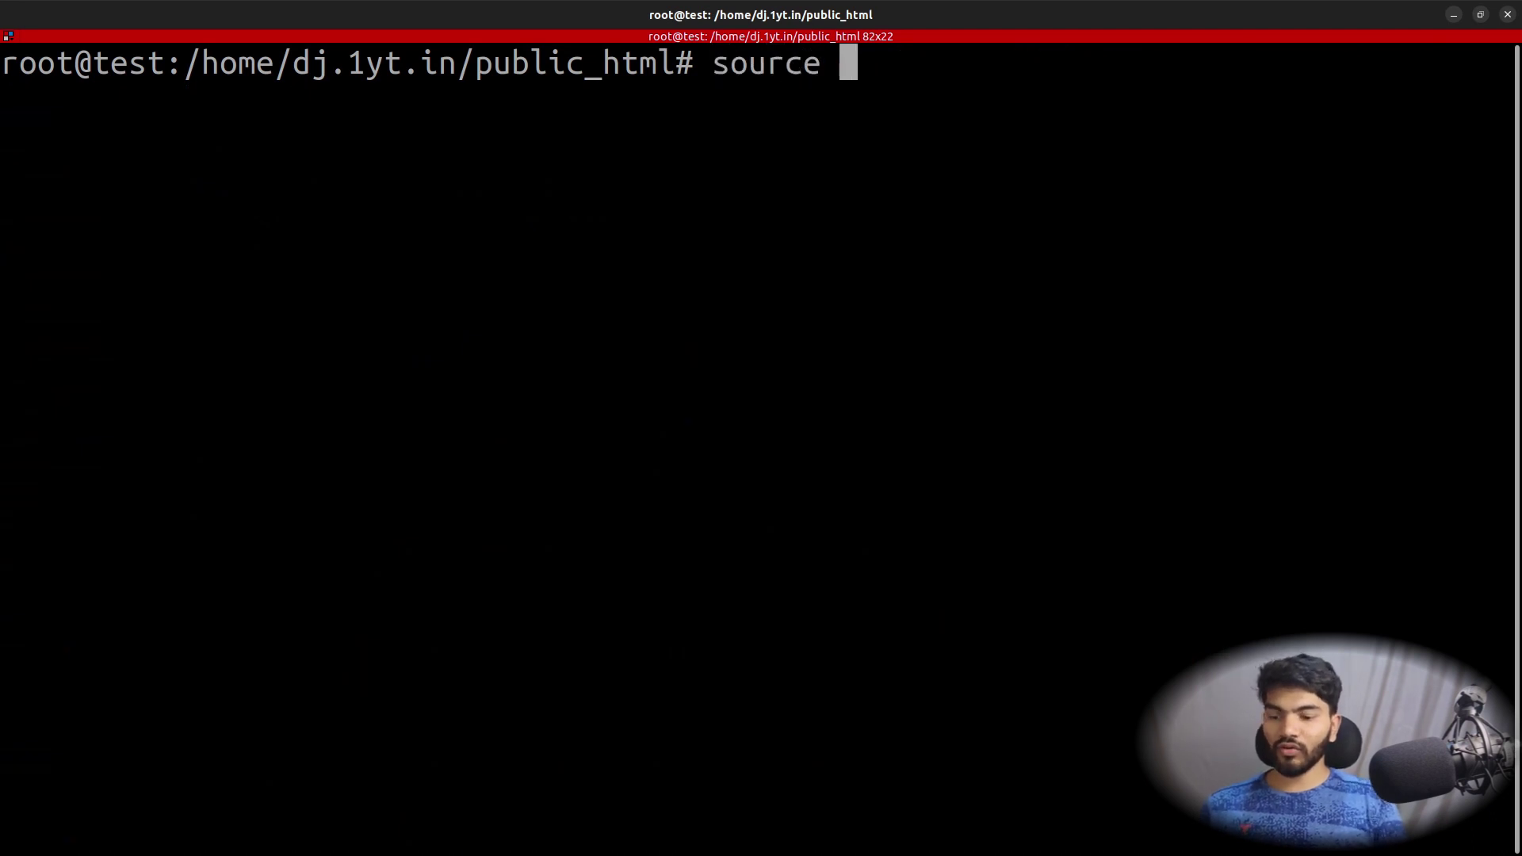
pyautogui.write('venv/bin/activate')
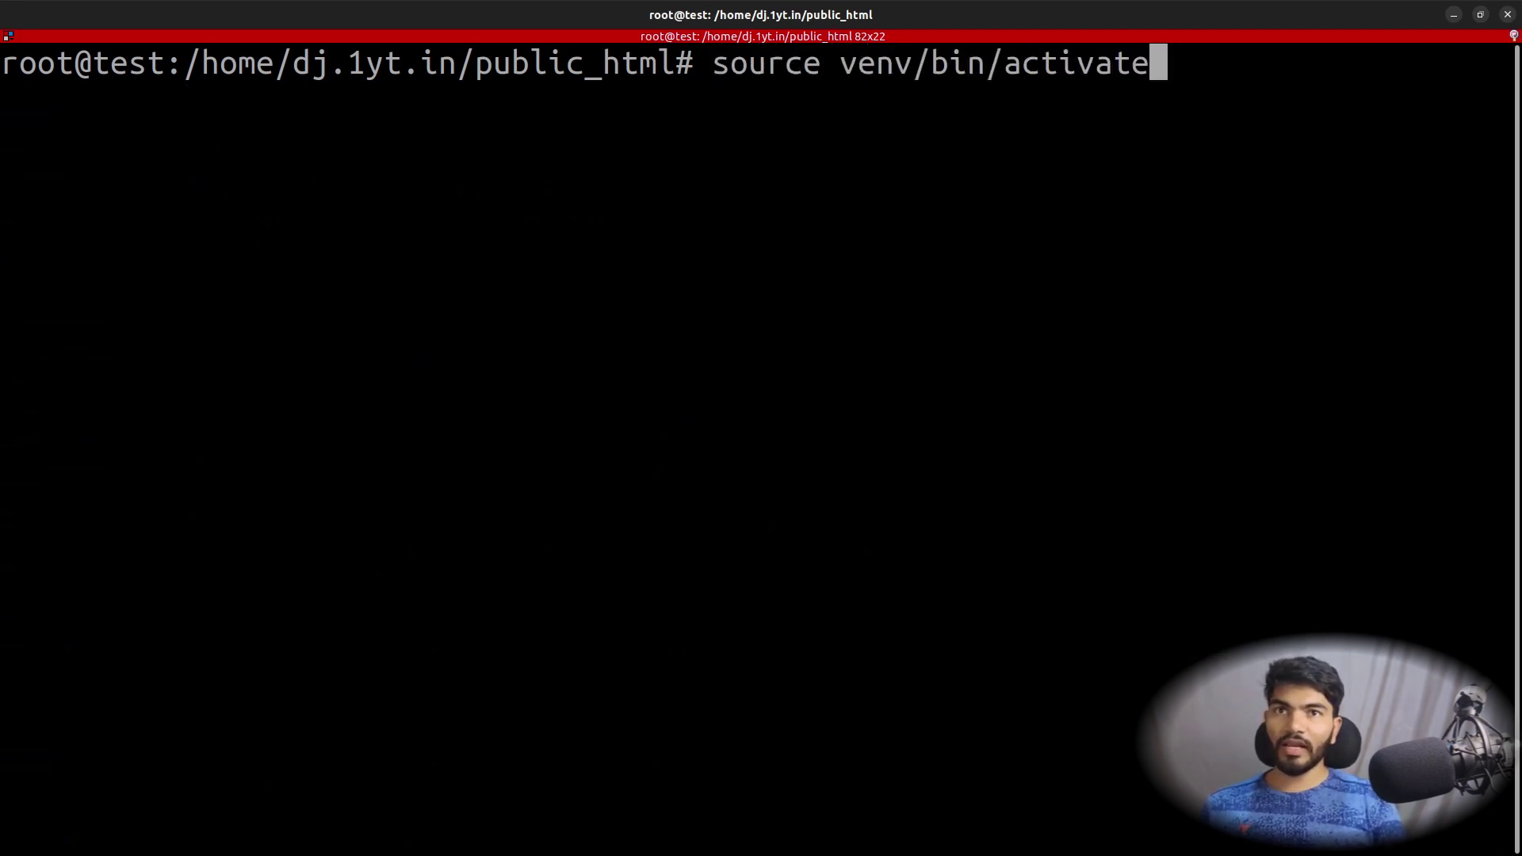
pyautogui.press('Return')
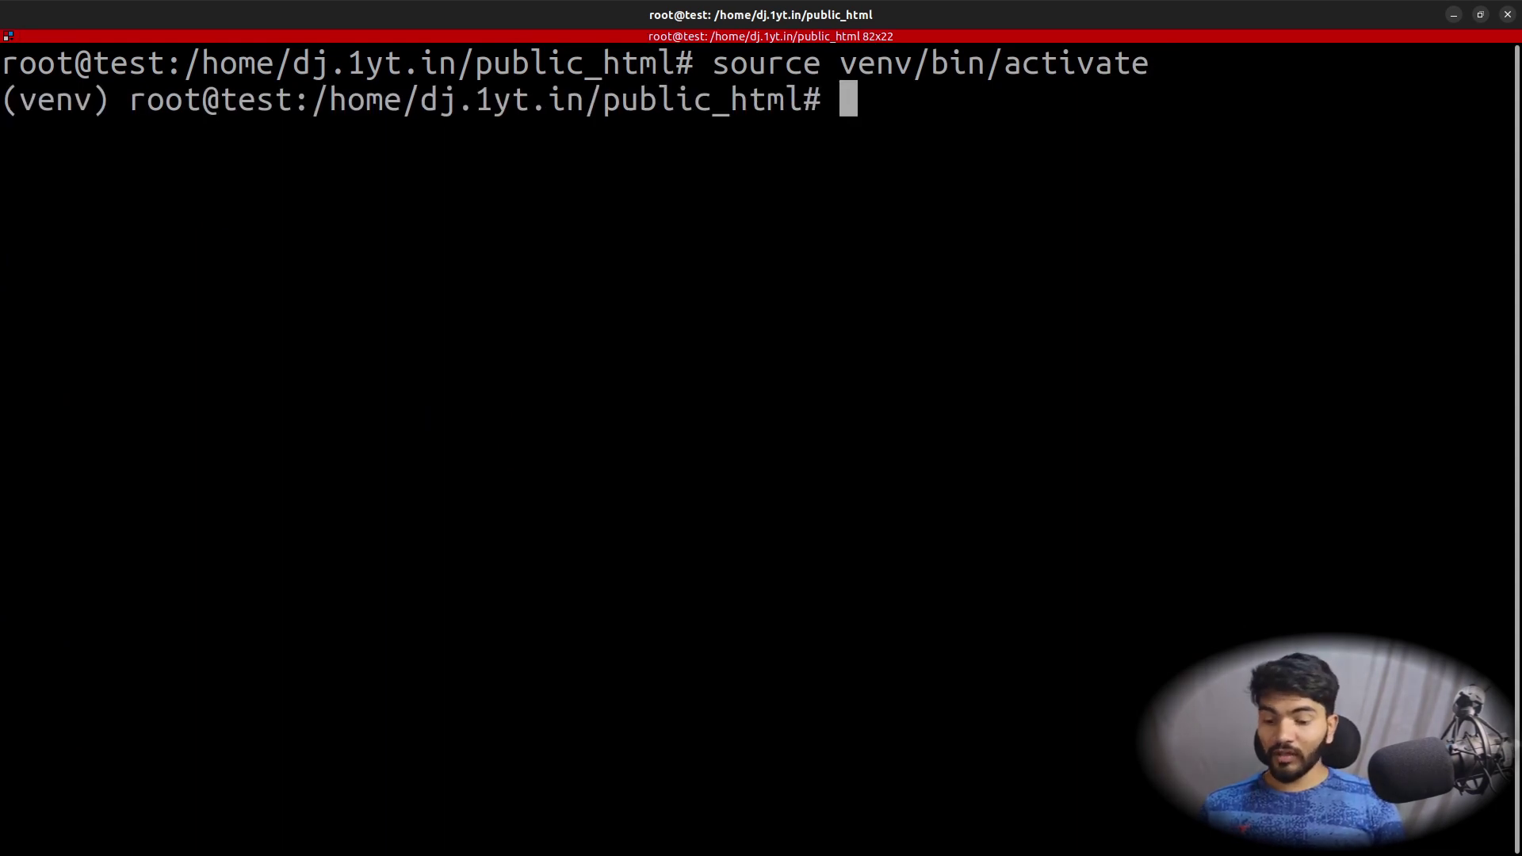
# Step: Change into the django_web_sample directory and list its files
pyautogui.write('ls')
pyautogui.press('Return')
pyautogui.write('cd ')
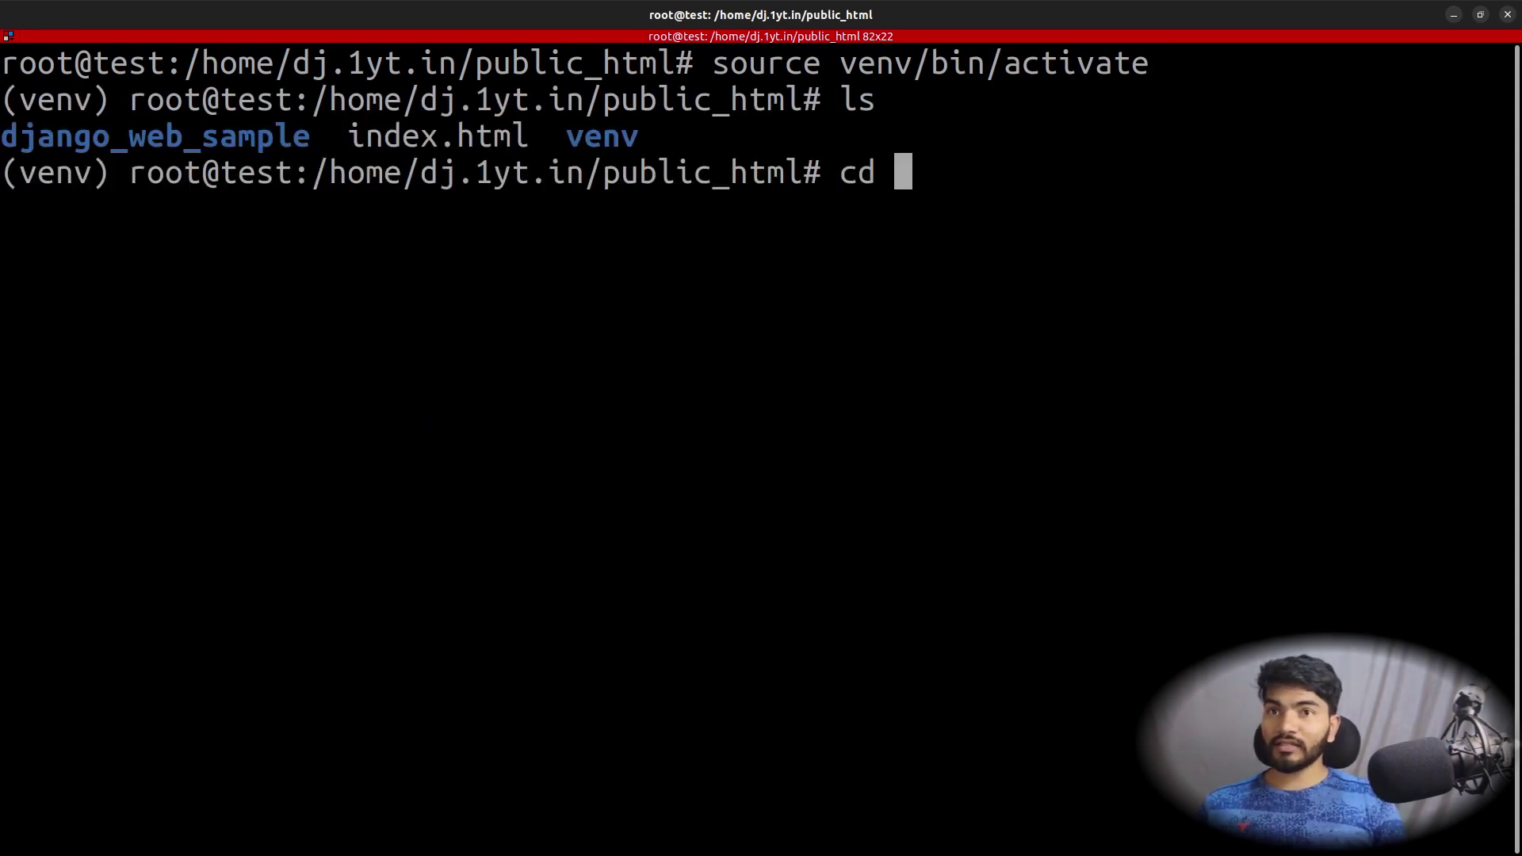
pyautogui.write('dj')
pyautogui.press('Tab')
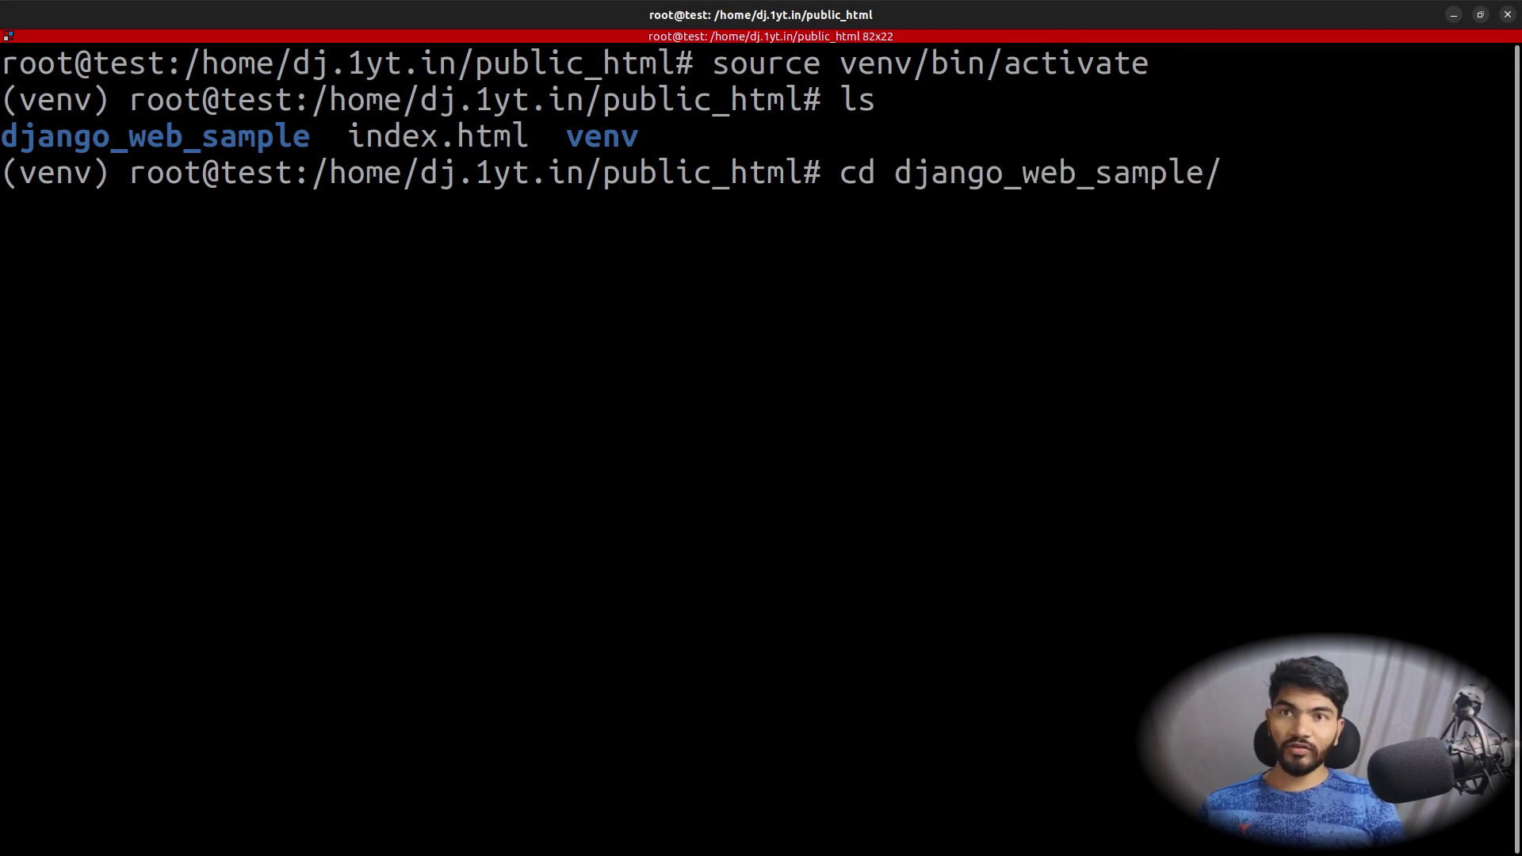
pyautogui.press('Return')
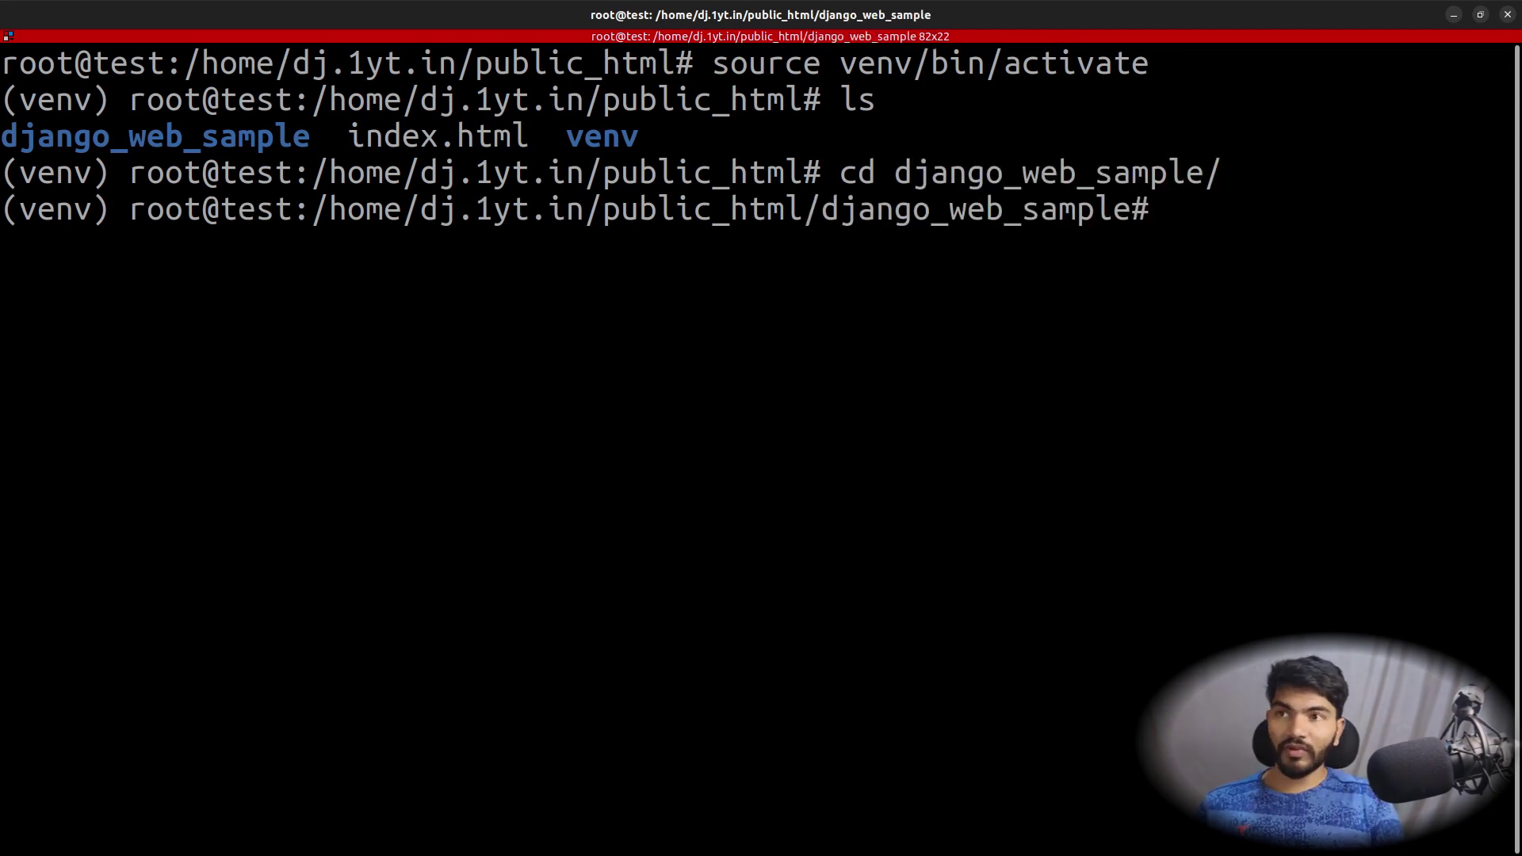
pyautogui.write('ls')
pyautogui.press('Return')
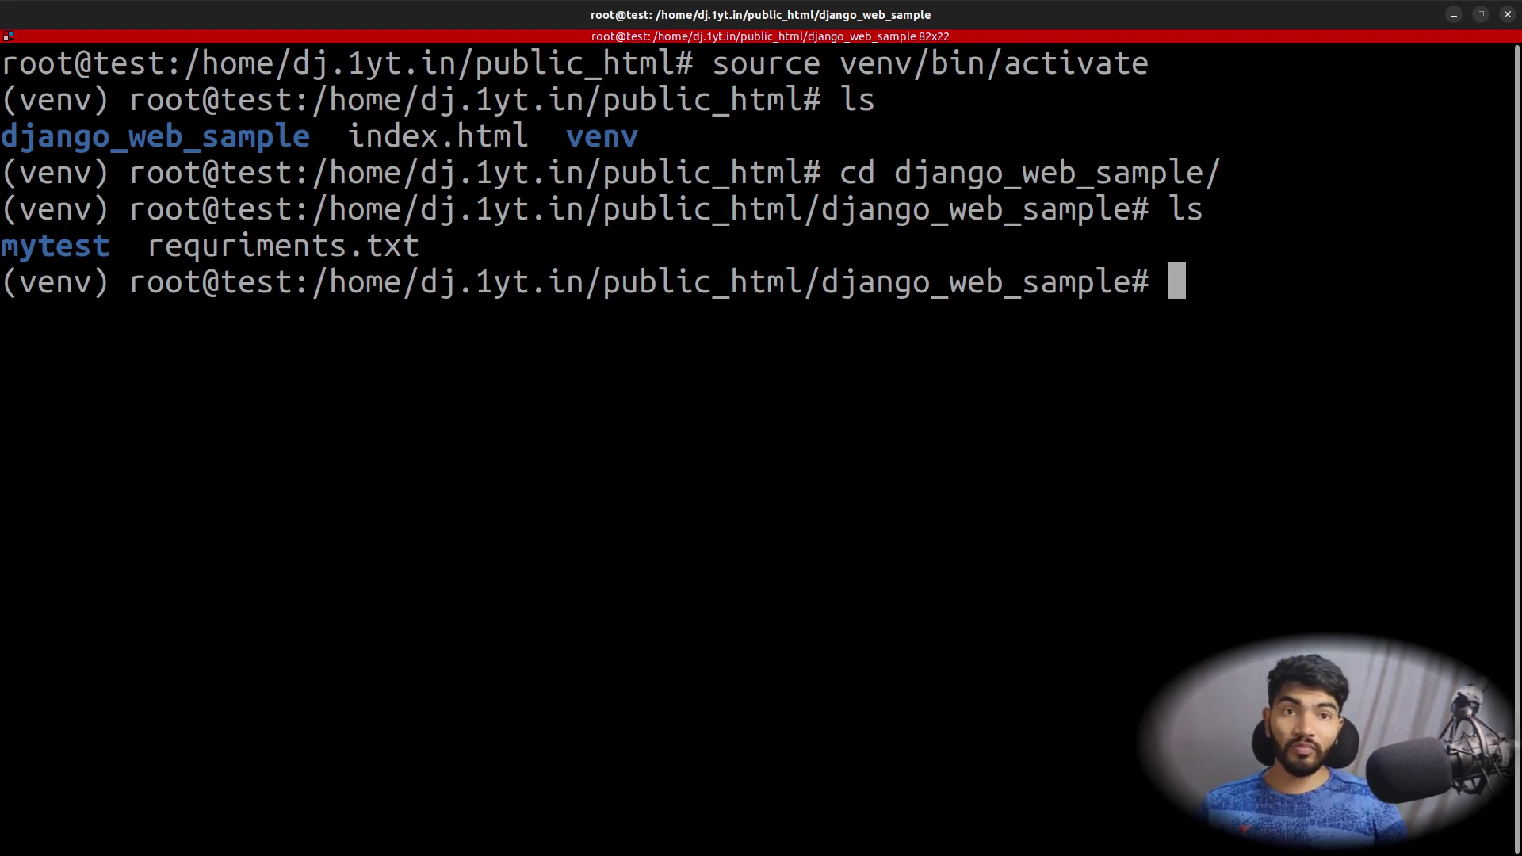
# Step: View the package list in requriments.txt with nano and exit without editing it
pyautogui.write('nano r')
pyautogui.press('Tab')
pyautogui.press('Return')
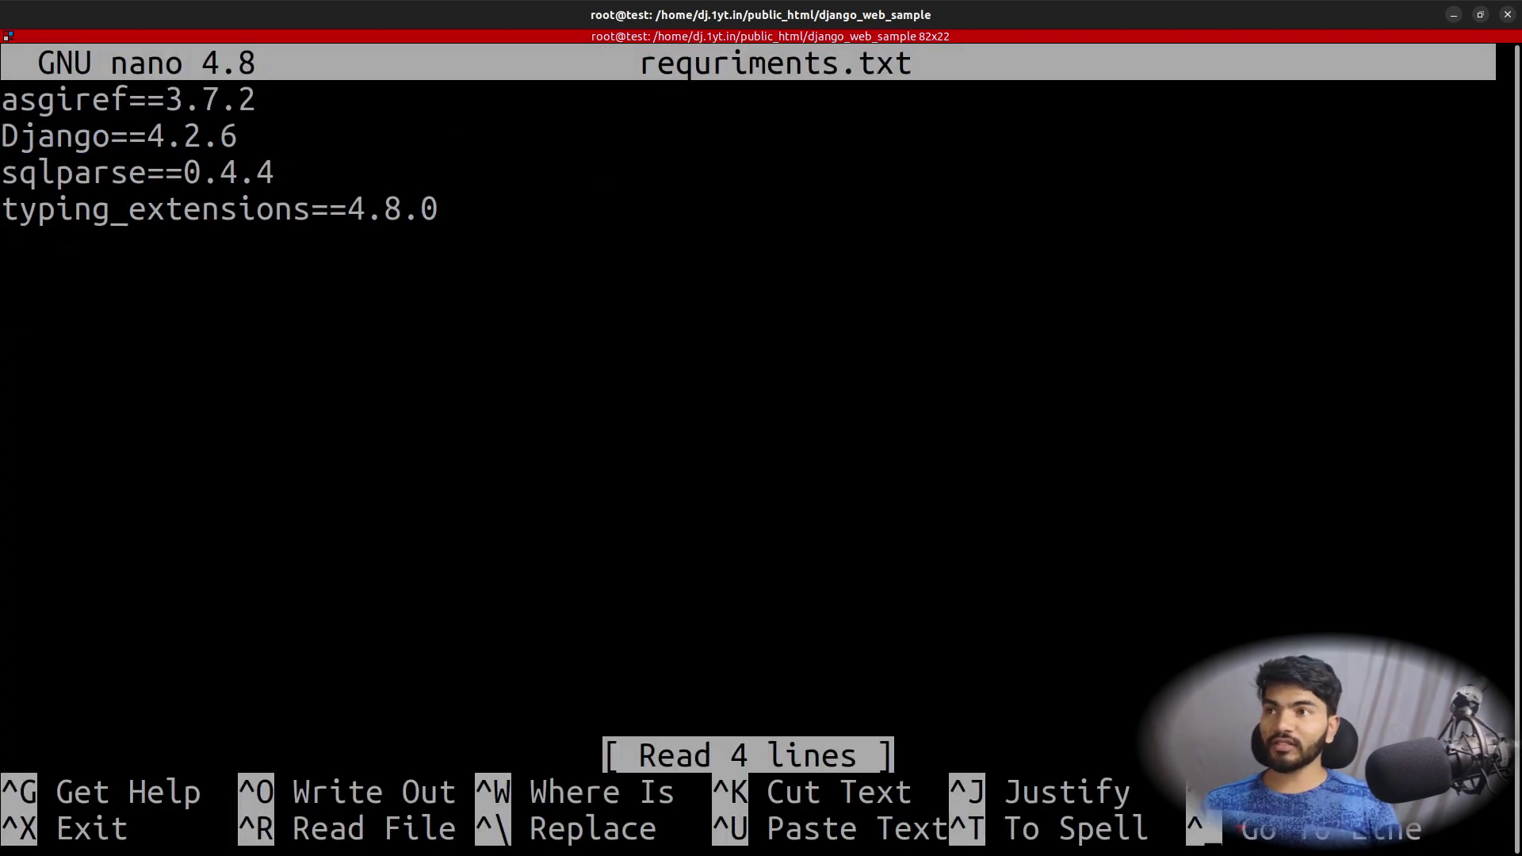
pyautogui.hotkey('ctrl', 'x')
# Step: Install the packages from requriments.txt with pip install -r and clear the terminal
pyautogui.write('pip ')
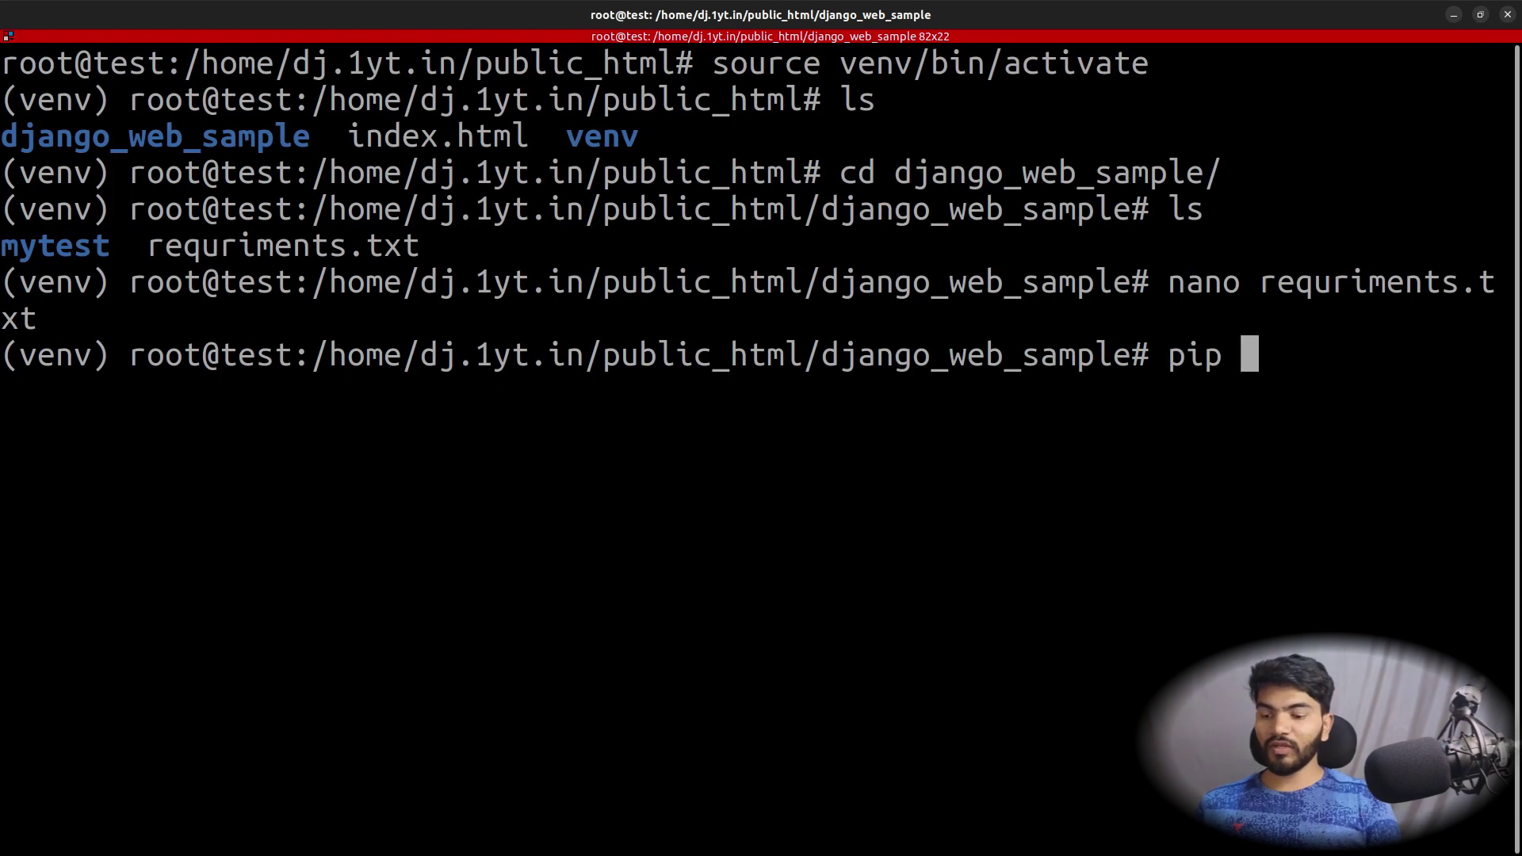
pyautogui.write('install -r r')
pyautogui.press('Tab')
pyautogui.press('Return')
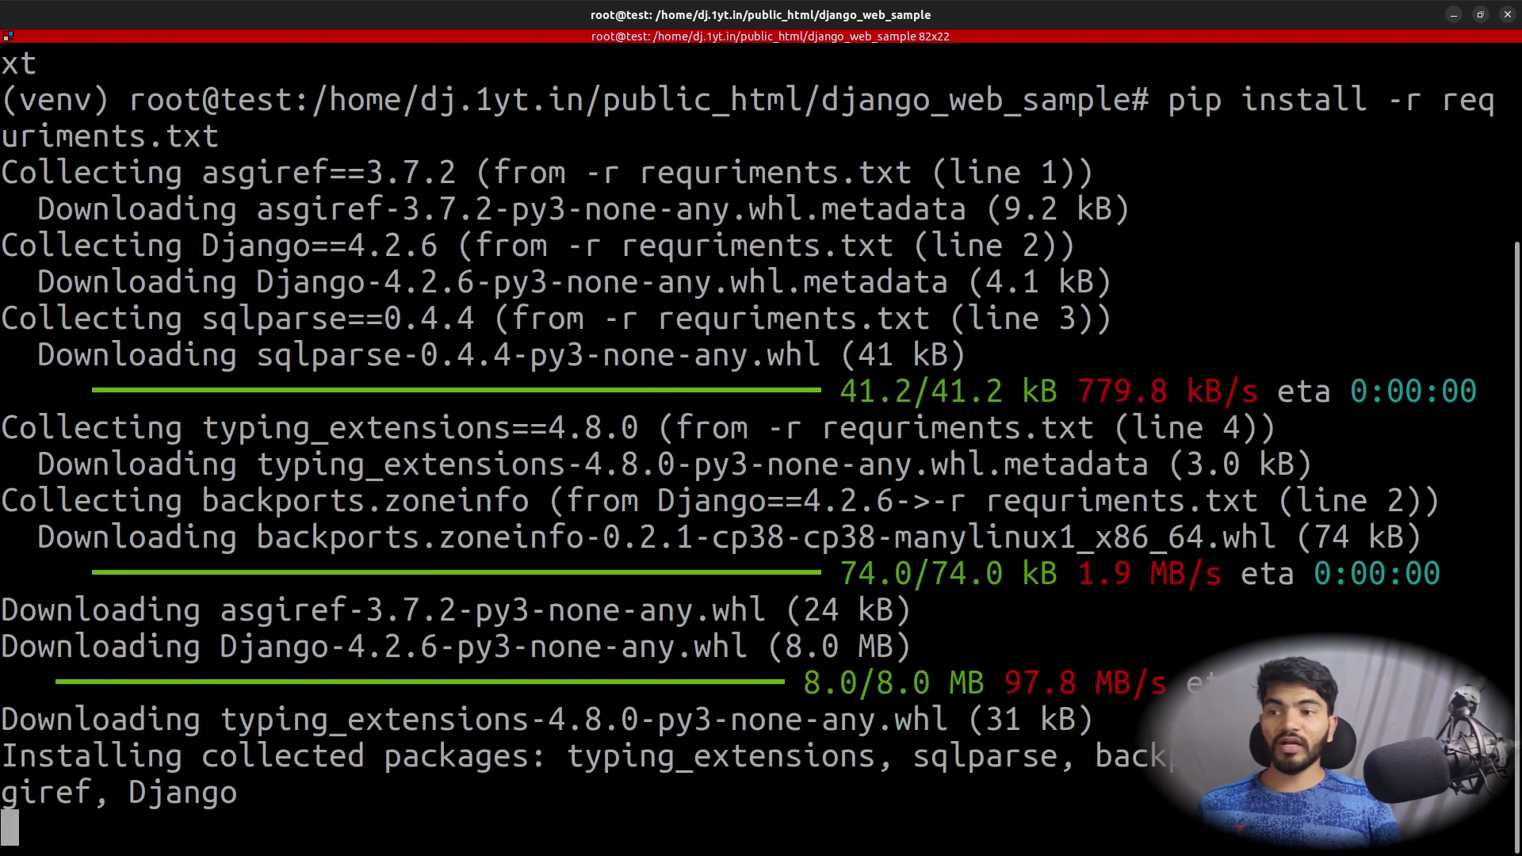
pyautogui.write('cl')
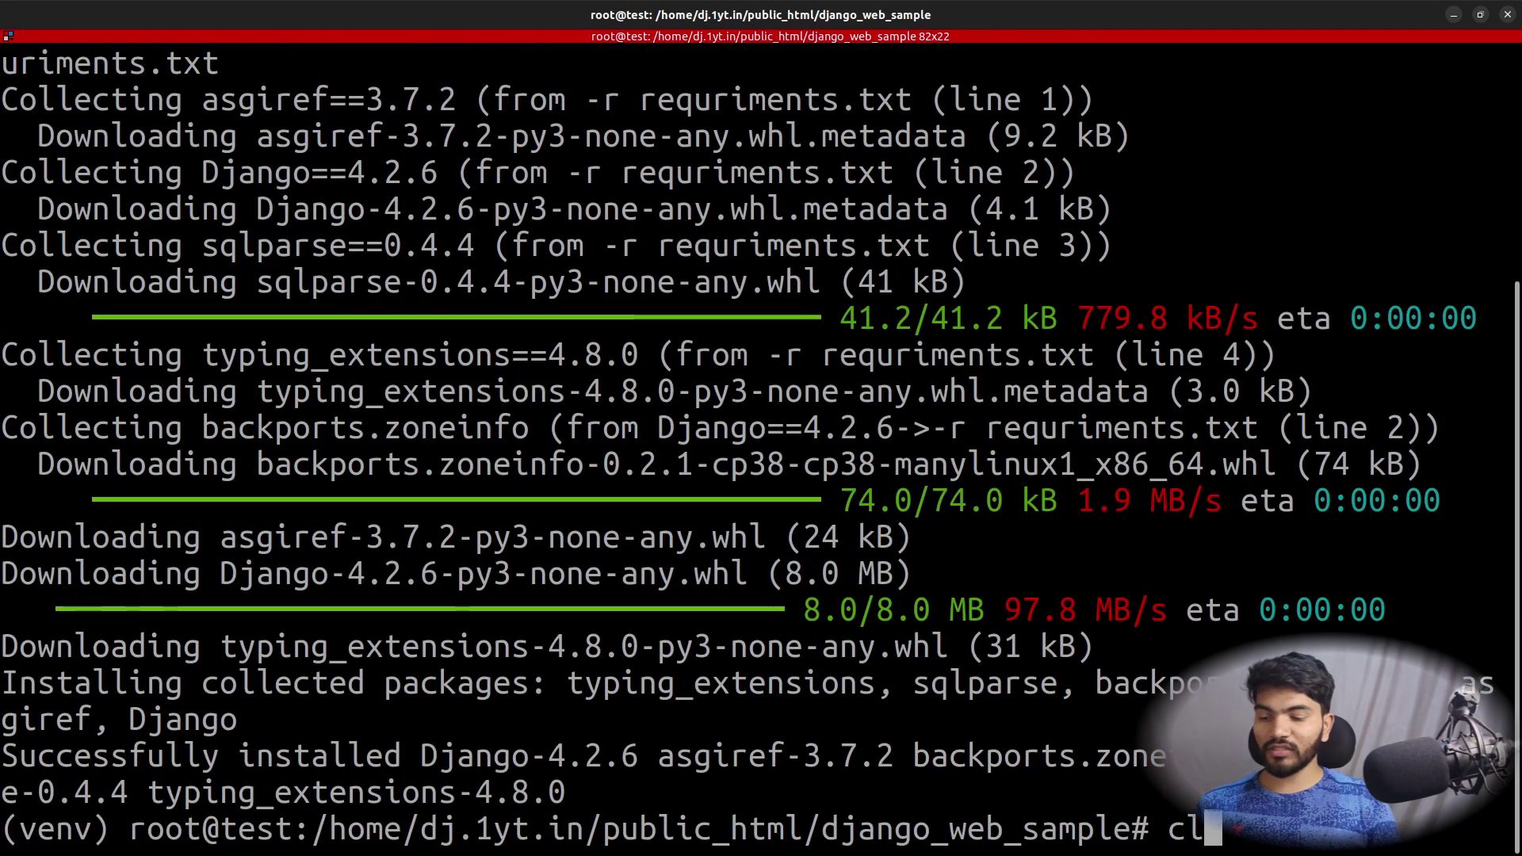
pyautogui.write('ear')
pyautogui.press('Return')
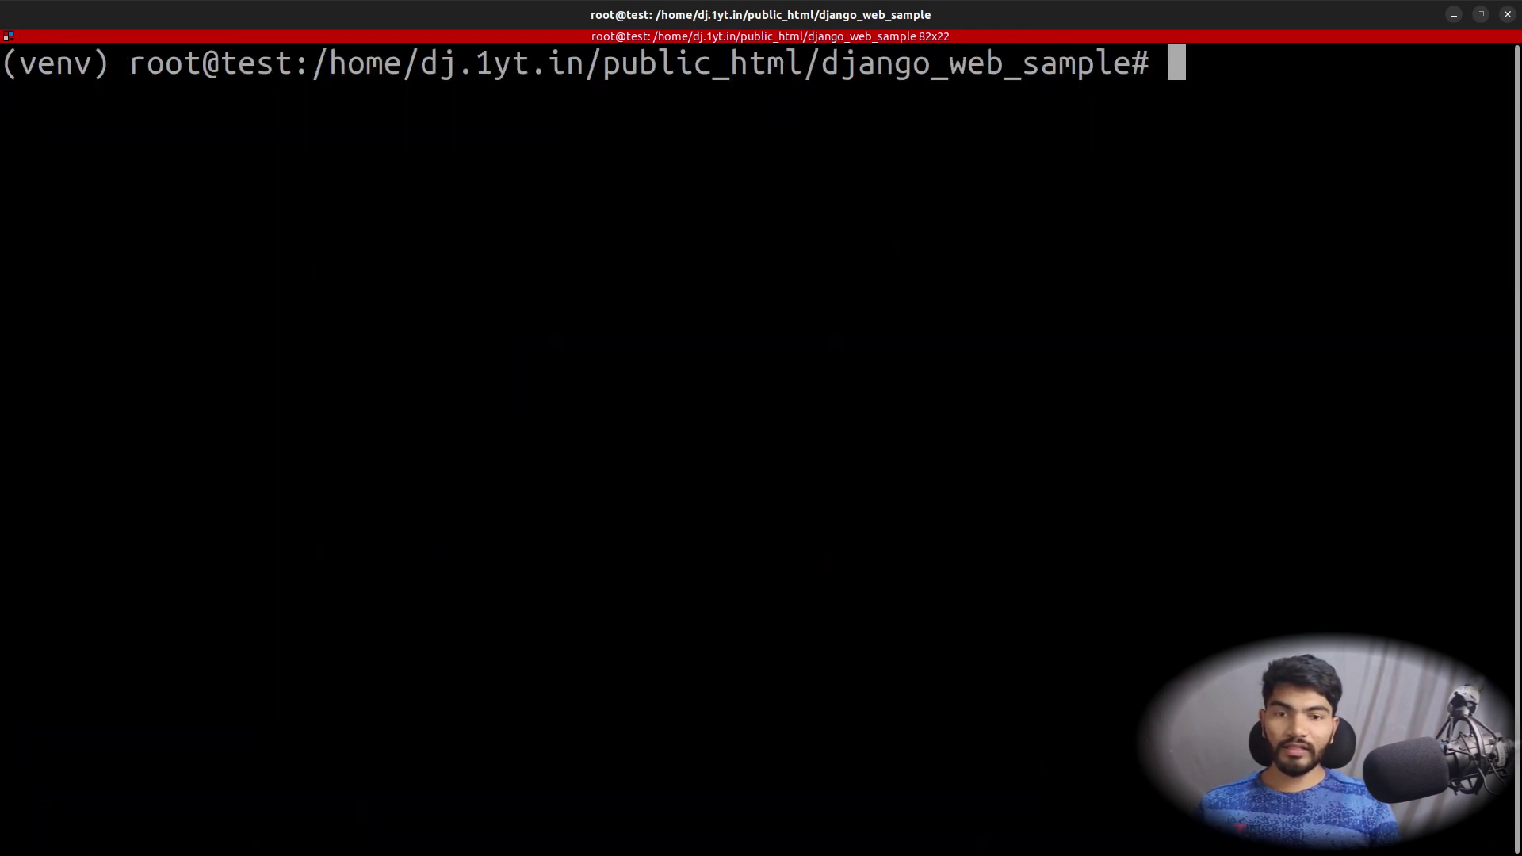
# Step: Change into the mytest directory of django_web_sample and print its full path with pwd
pyautogui.write('ls')
pyautogui.press('Return')
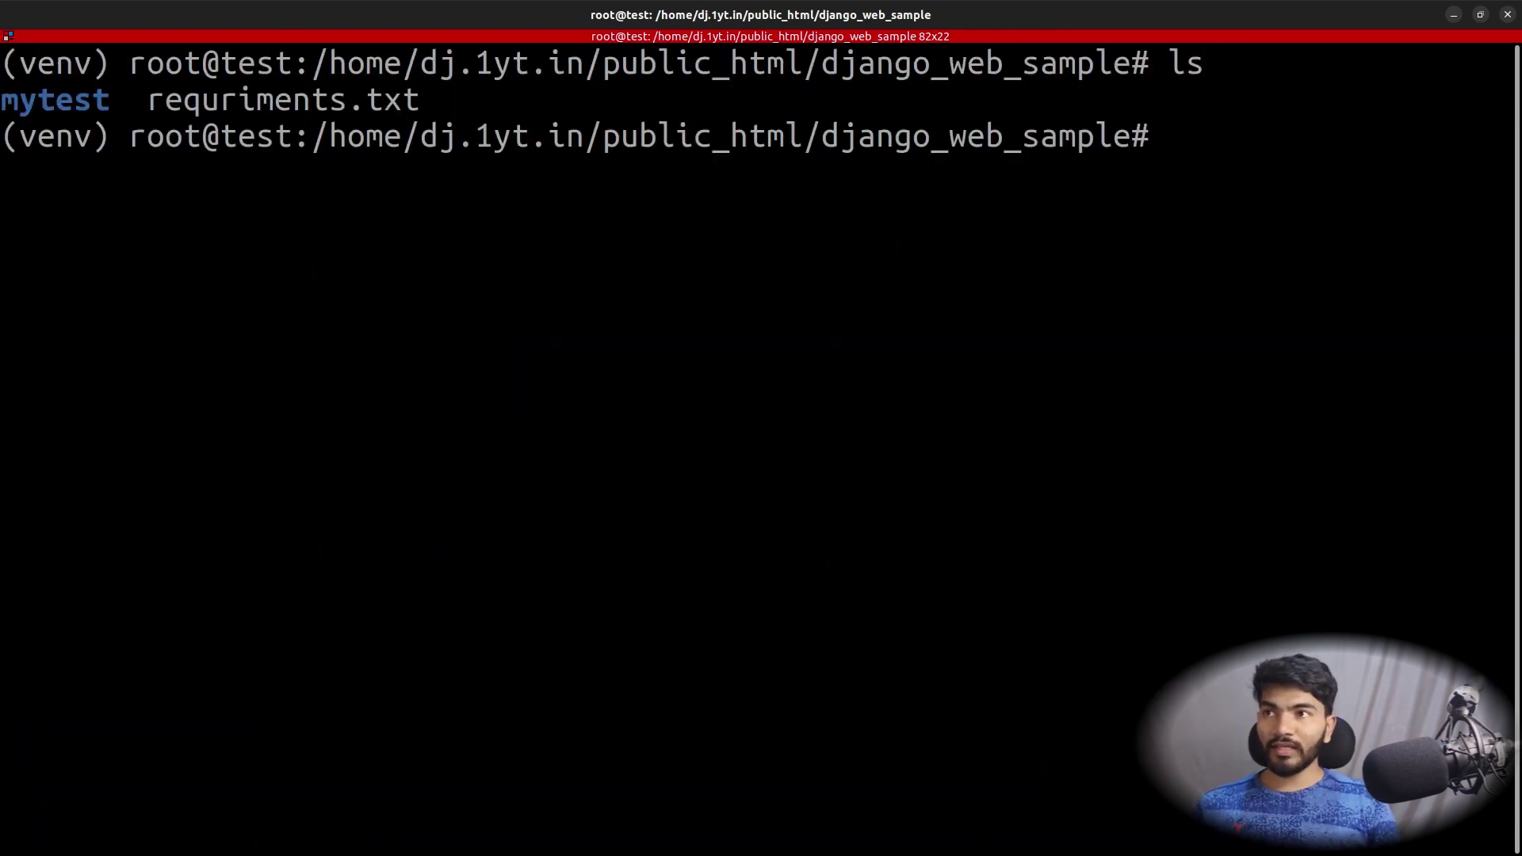
pyautogui.write('cd m')
pyautogui.press('Tab')
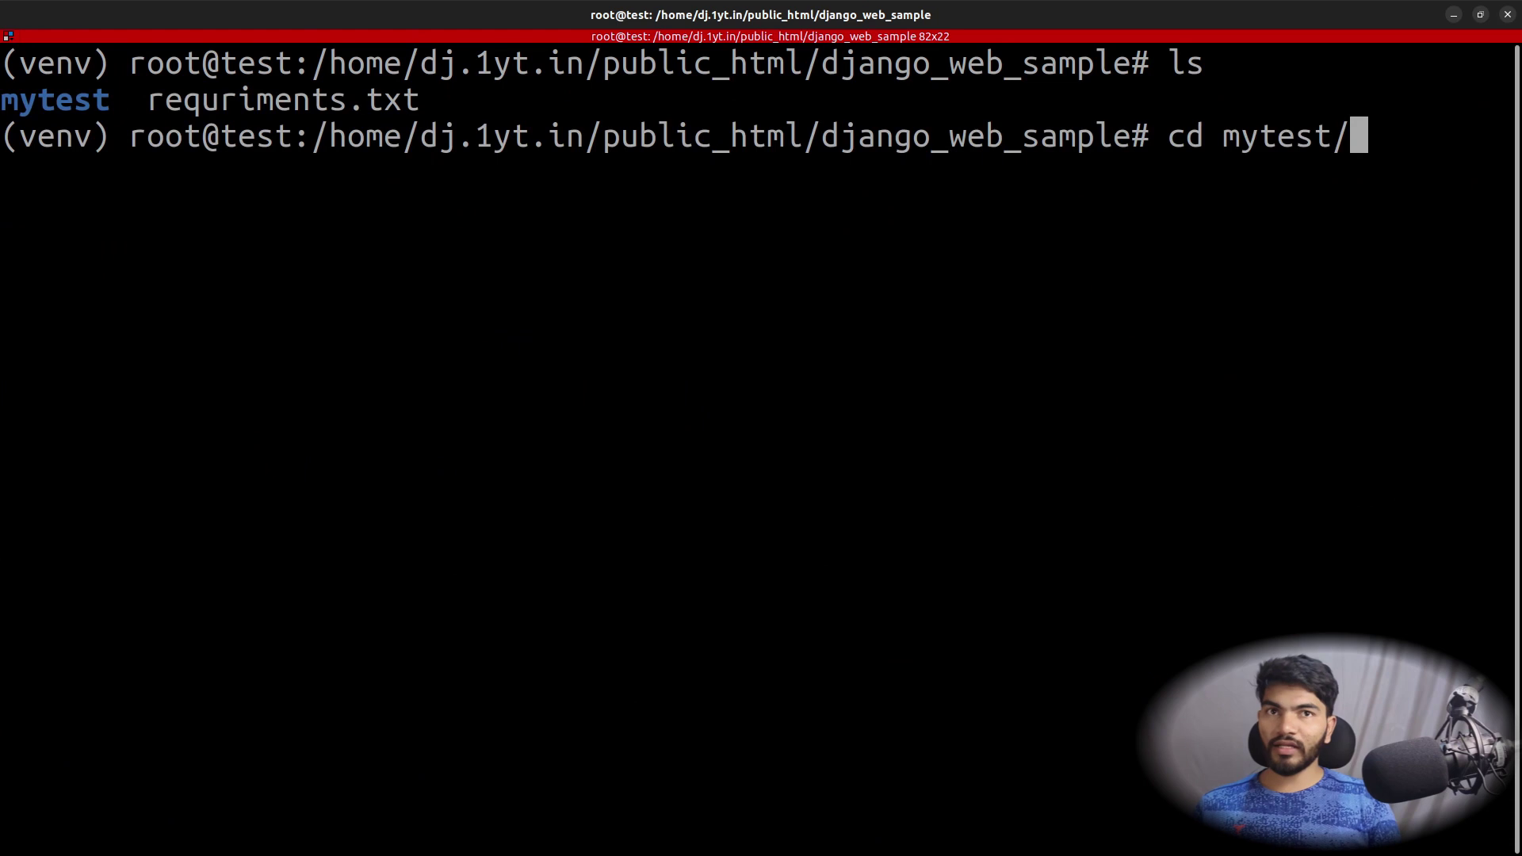
pyautogui.press('Return')
pyautogui.write('pwd')
pyautogui.press('Return')
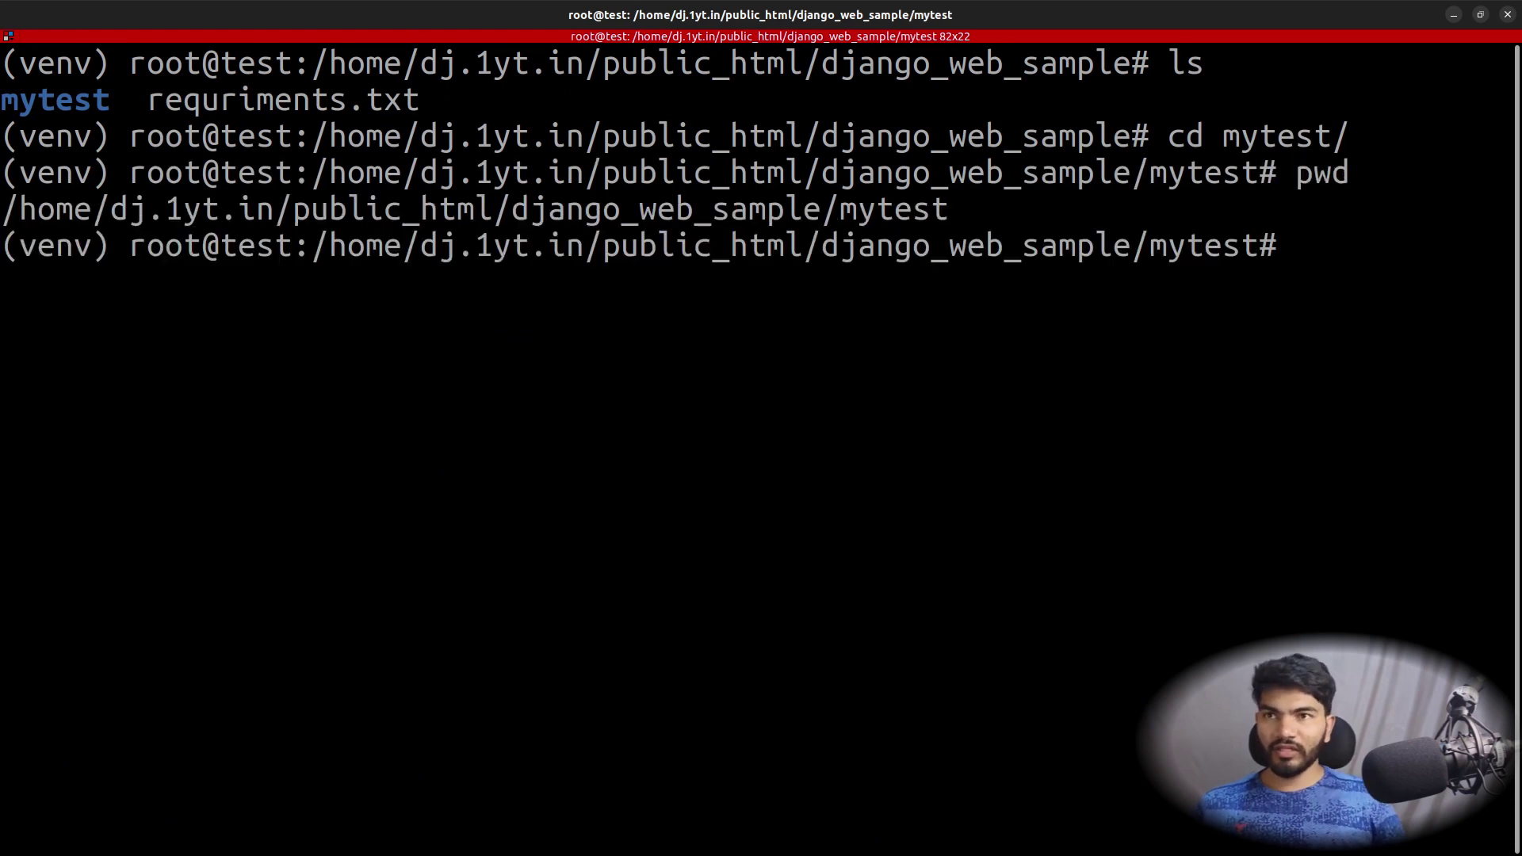
pyautogui.tripleClick(411, 208)
pyautogui.click(410, 208)
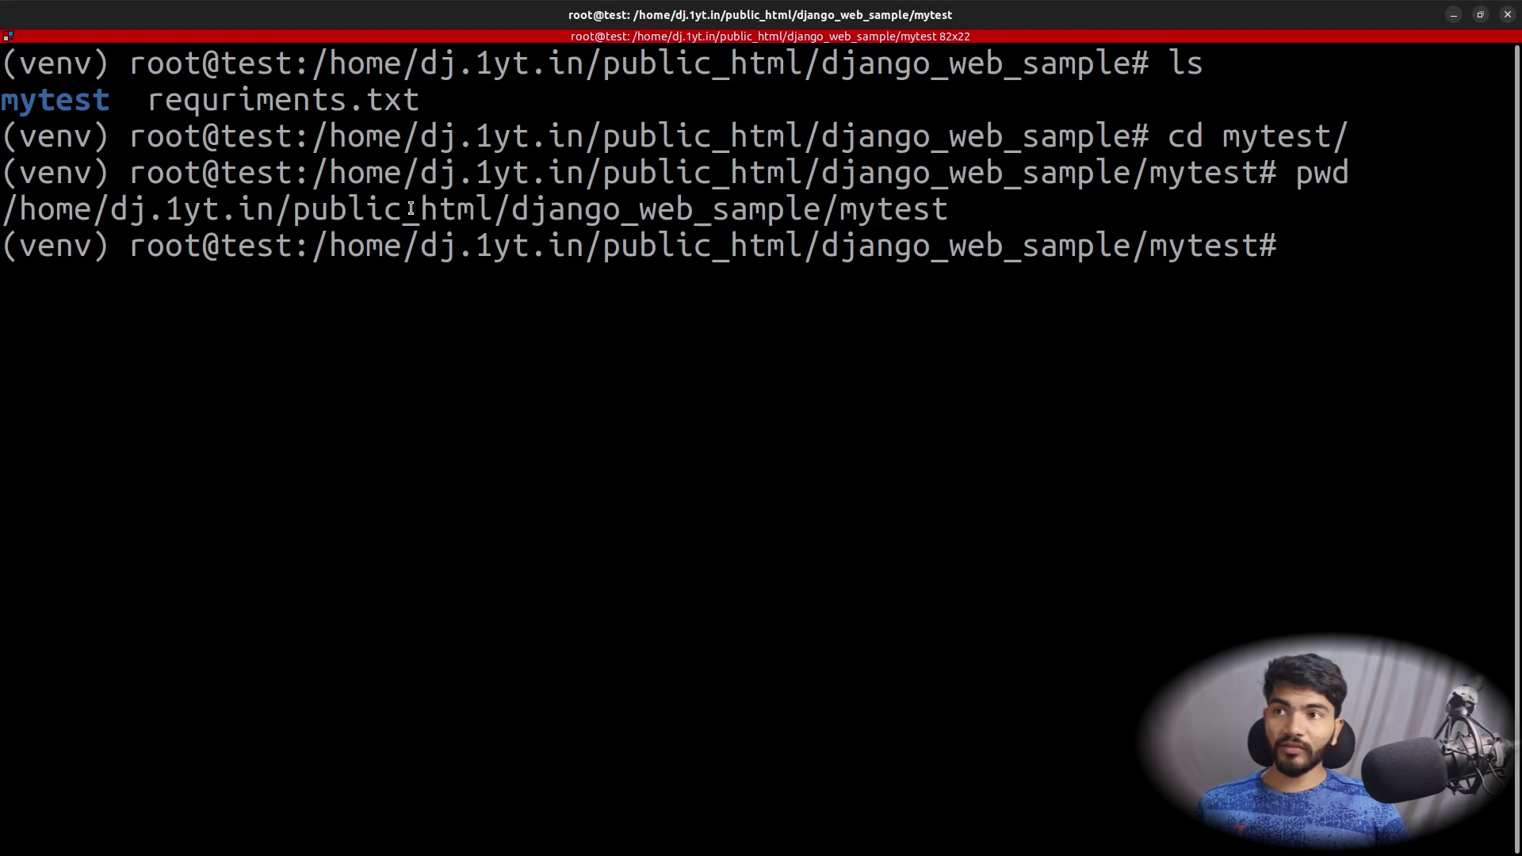
pyautogui.tripleClick(410, 207)
pyautogui.click(491, 508)
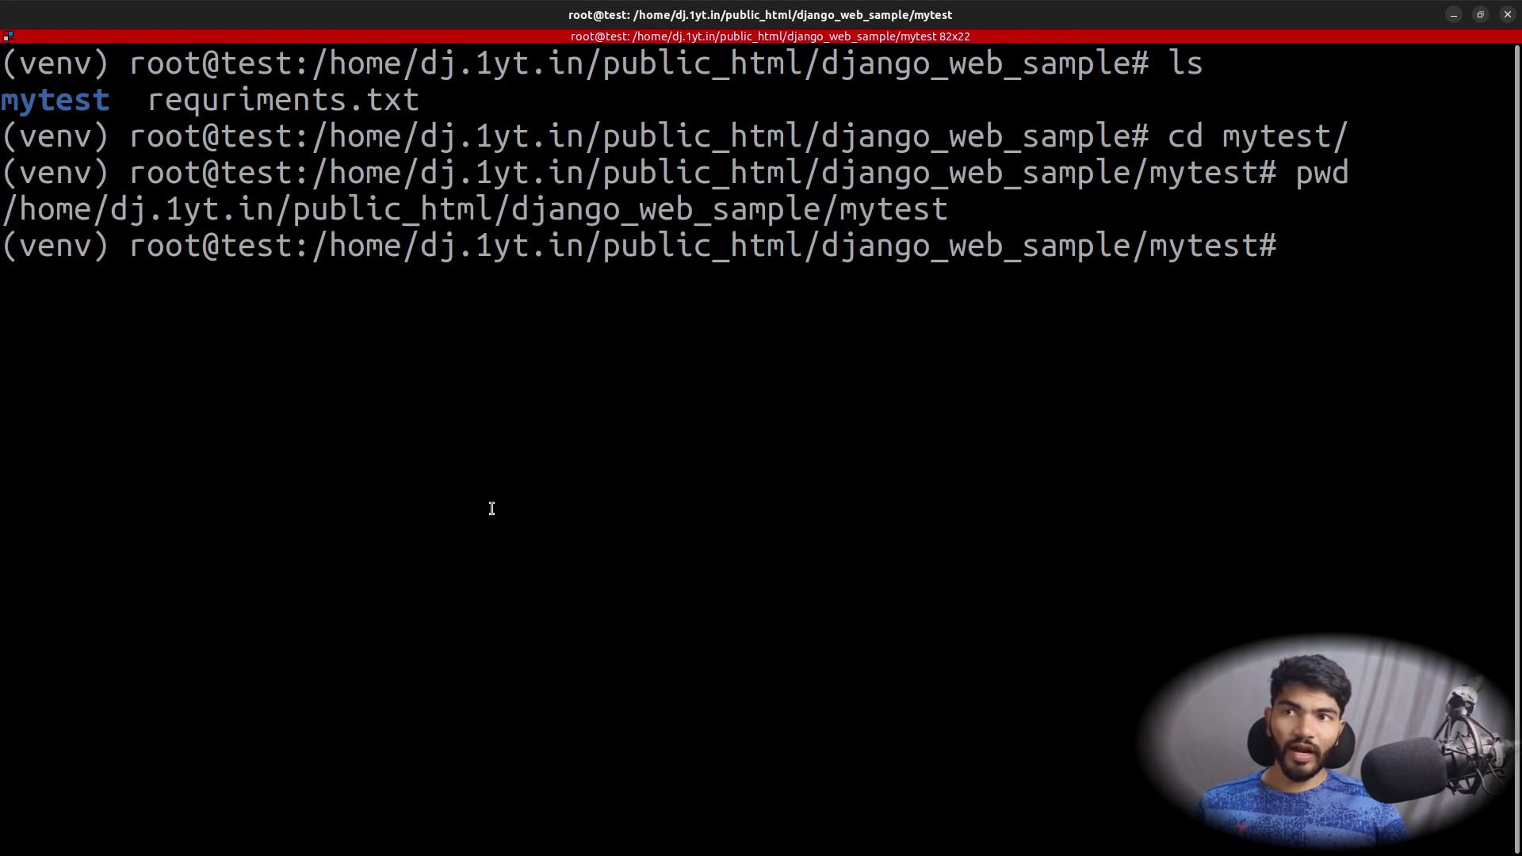
# Step: Switch to CyberPanel in the browser and open the management page of dj.1yt.in from the website list
pyautogui.click(1453, 16)
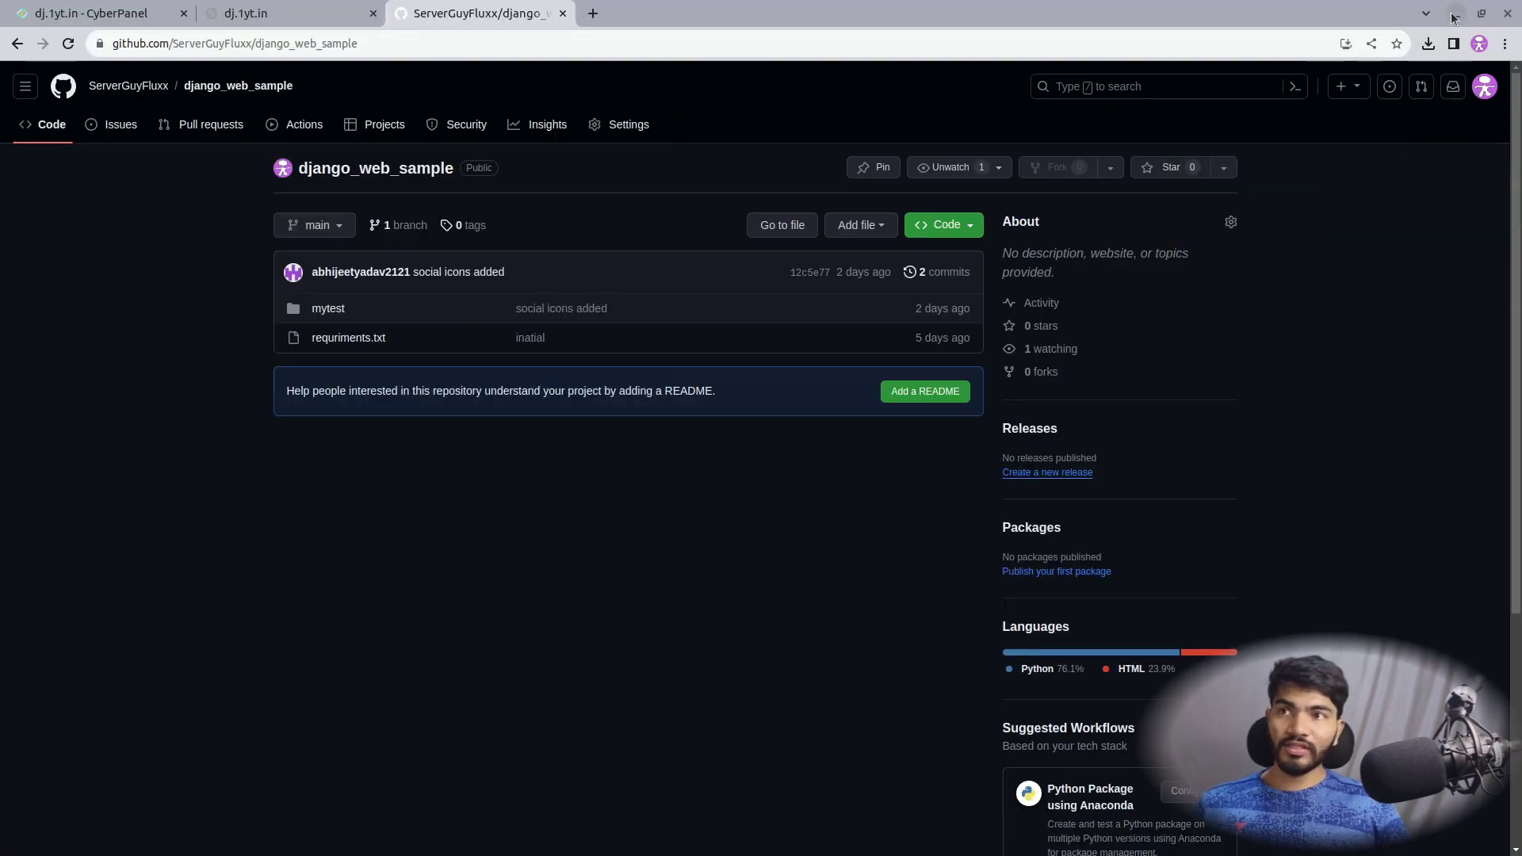
pyautogui.click(95, 6)
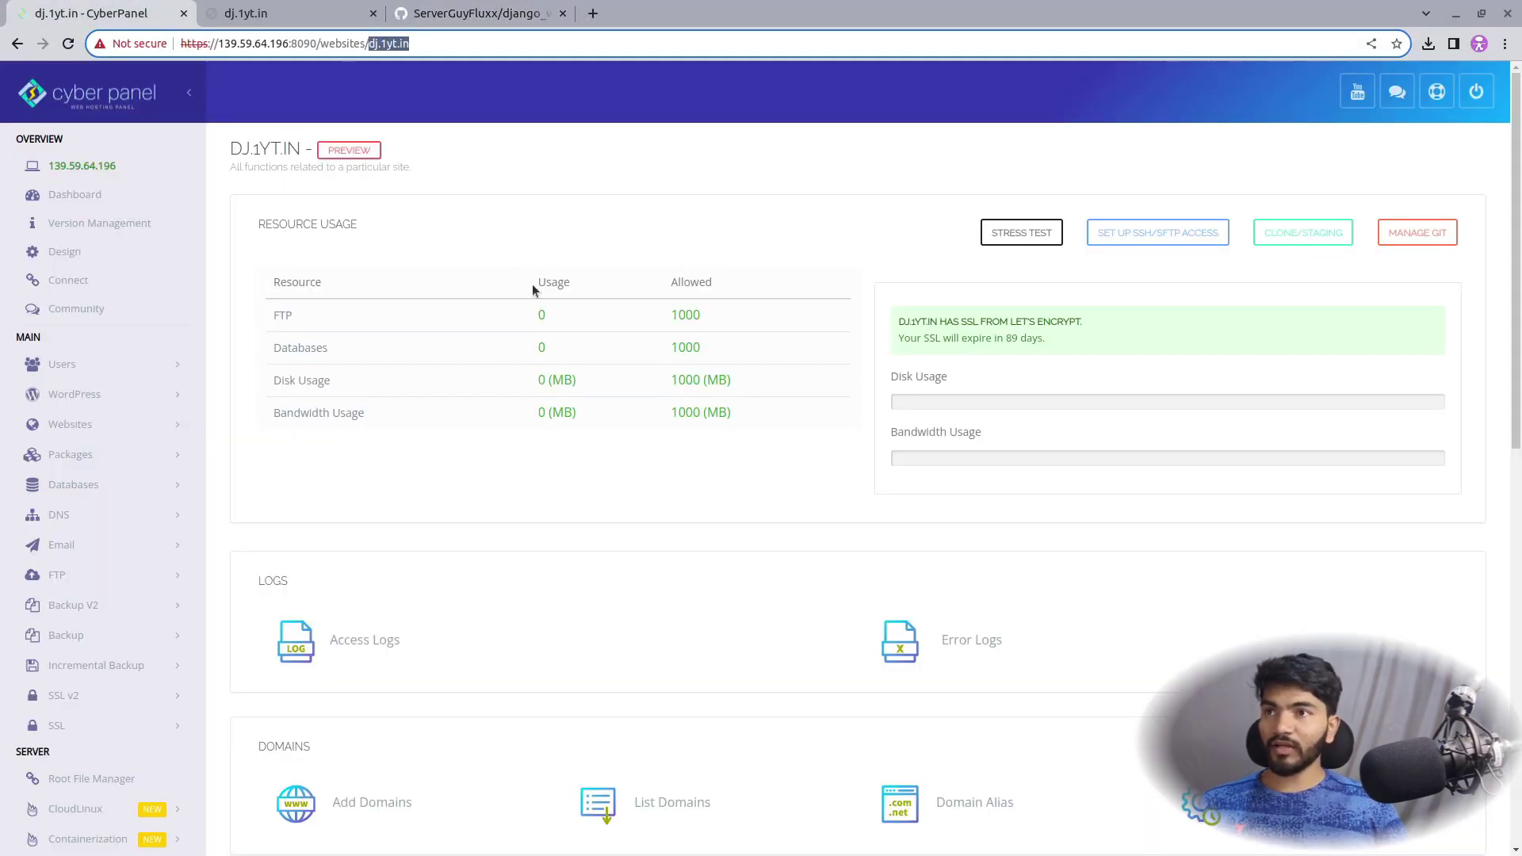
pyautogui.moveTo(235, 148); pyautogui.dragTo(297, 149)
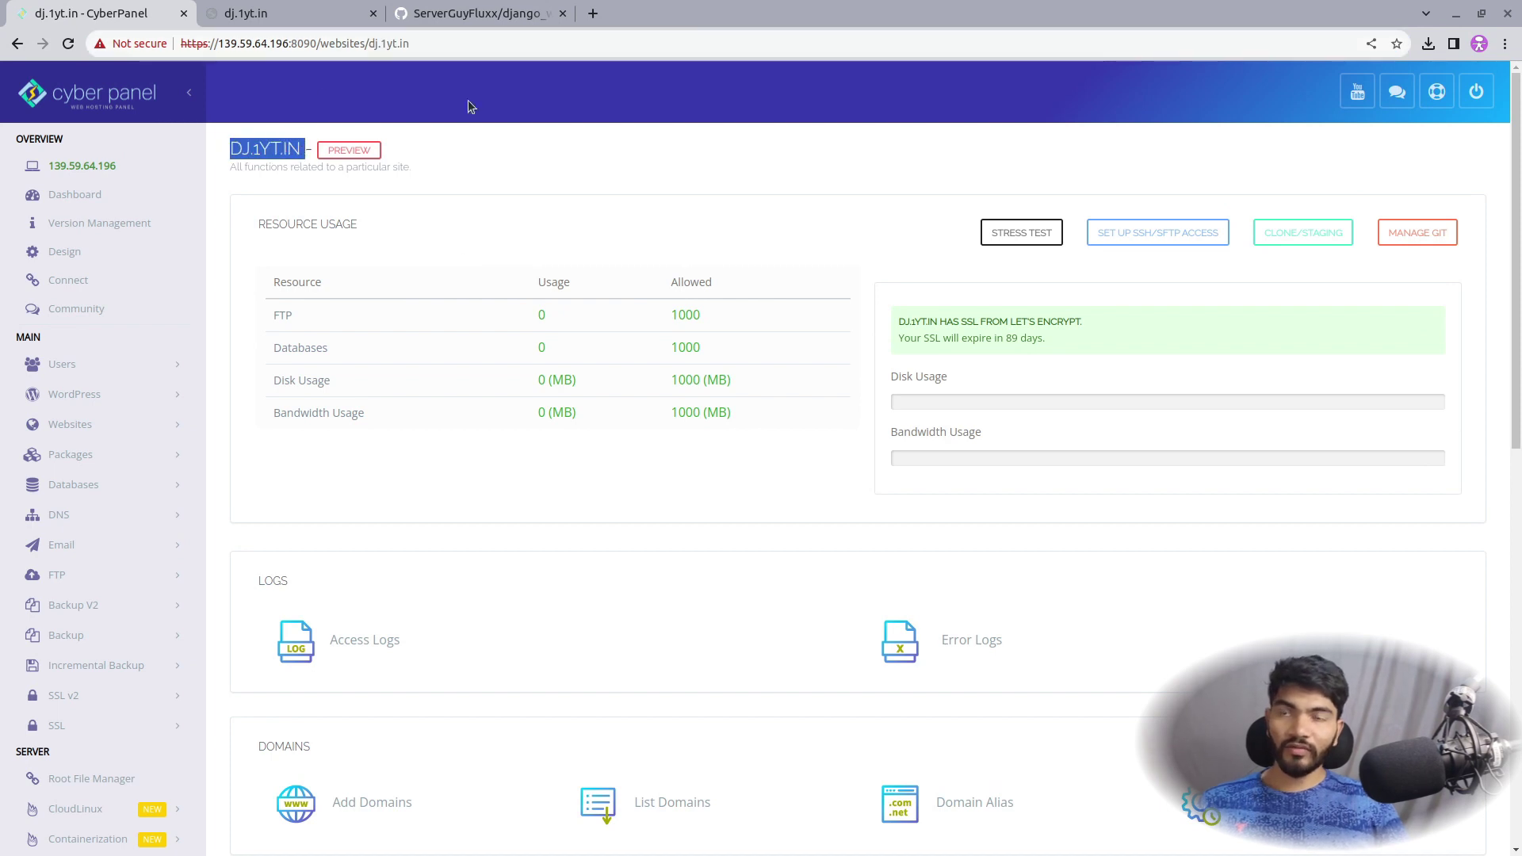
pyautogui.click(109, 202)
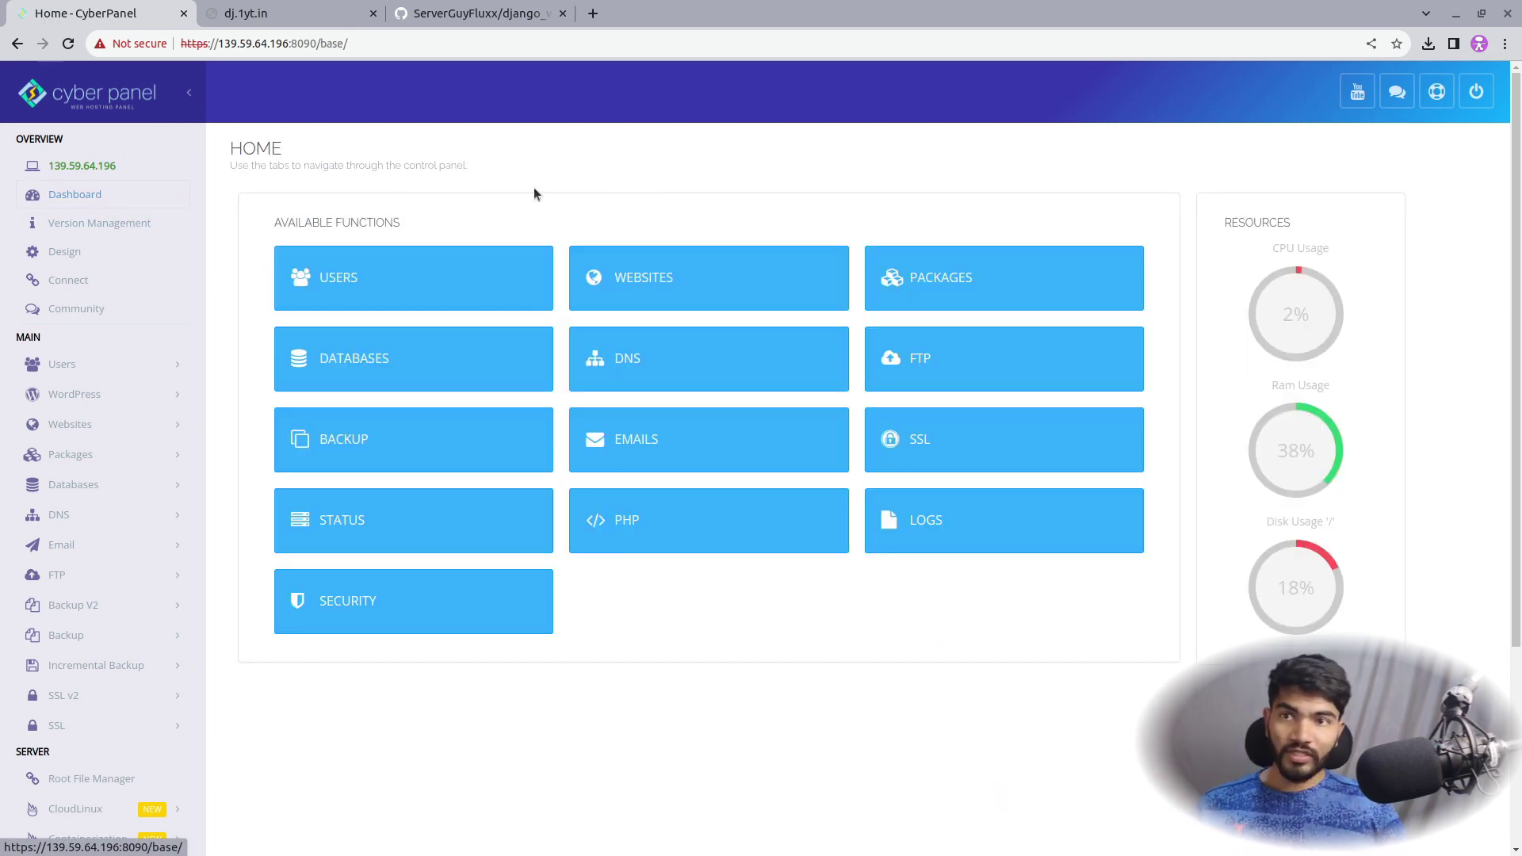
pyautogui.click(717, 277)
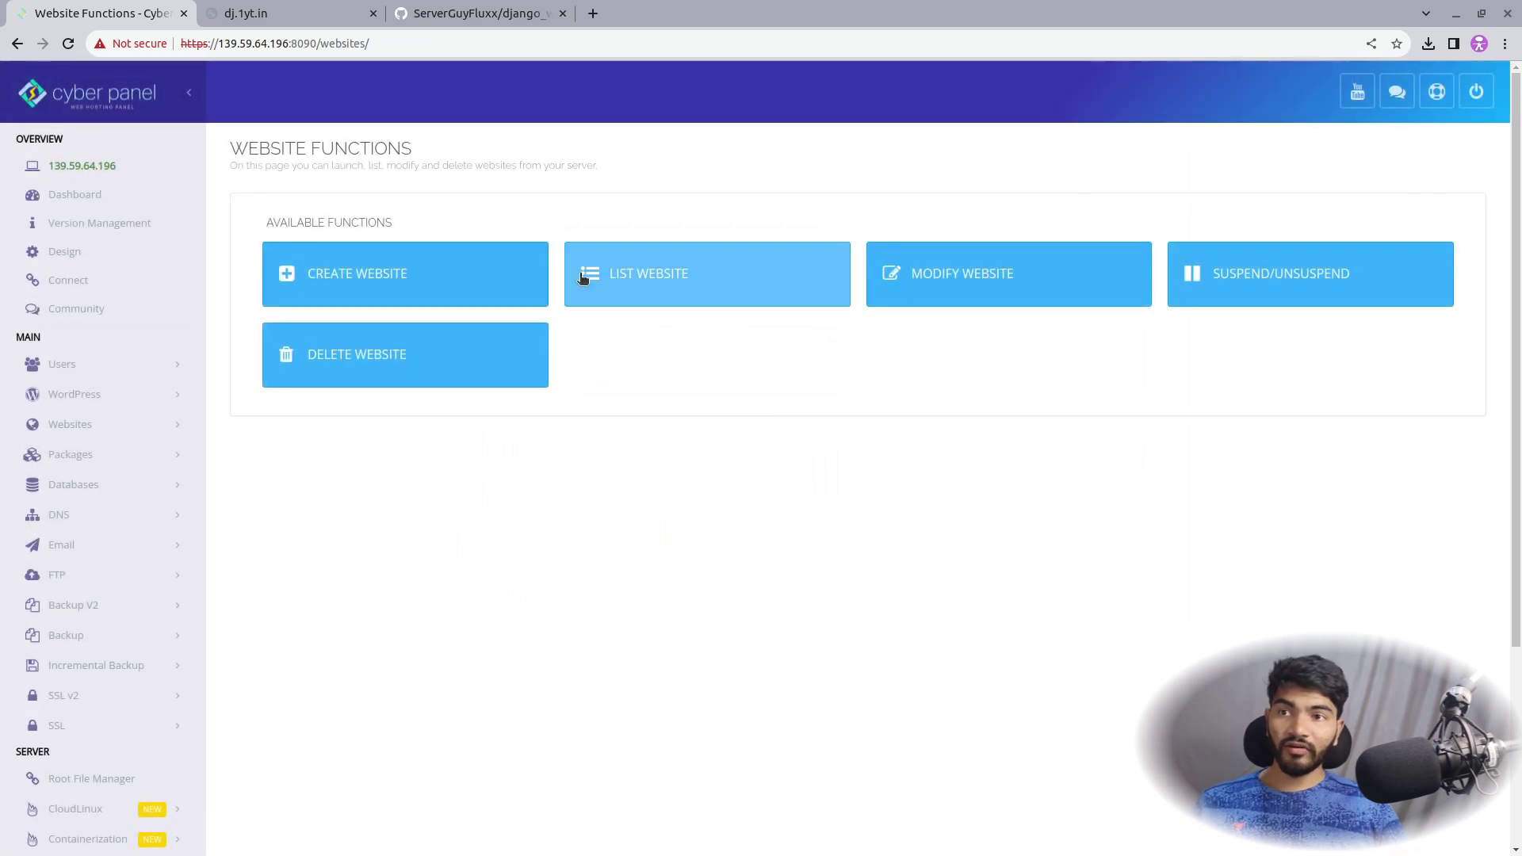
pyautogui.click(662, 276)
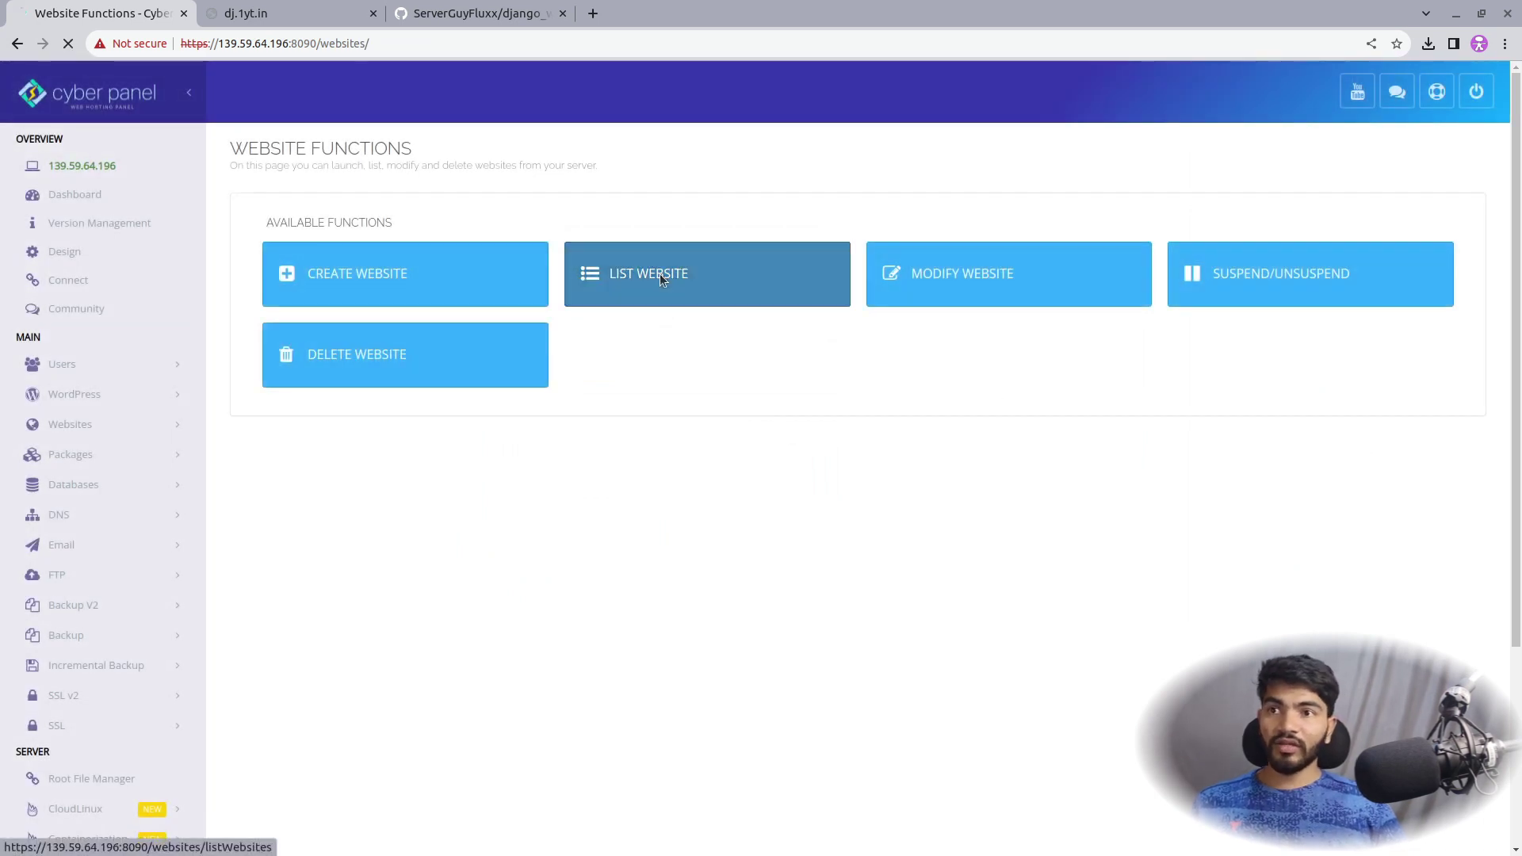
pyautogui.scroll(-3, 293, 367)
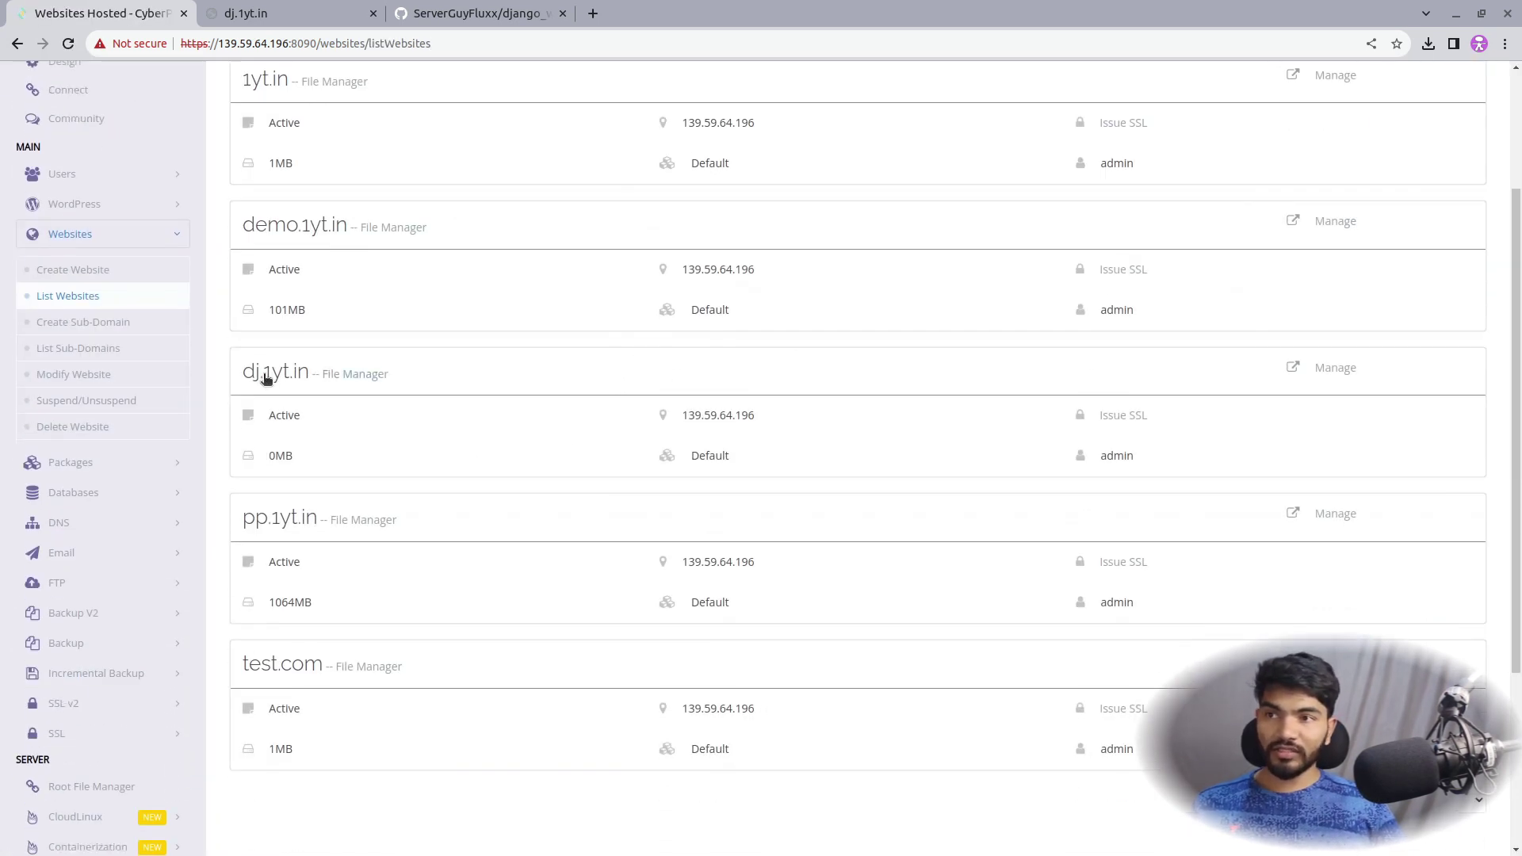
pyautogui.scroll(-1, 219, 326)
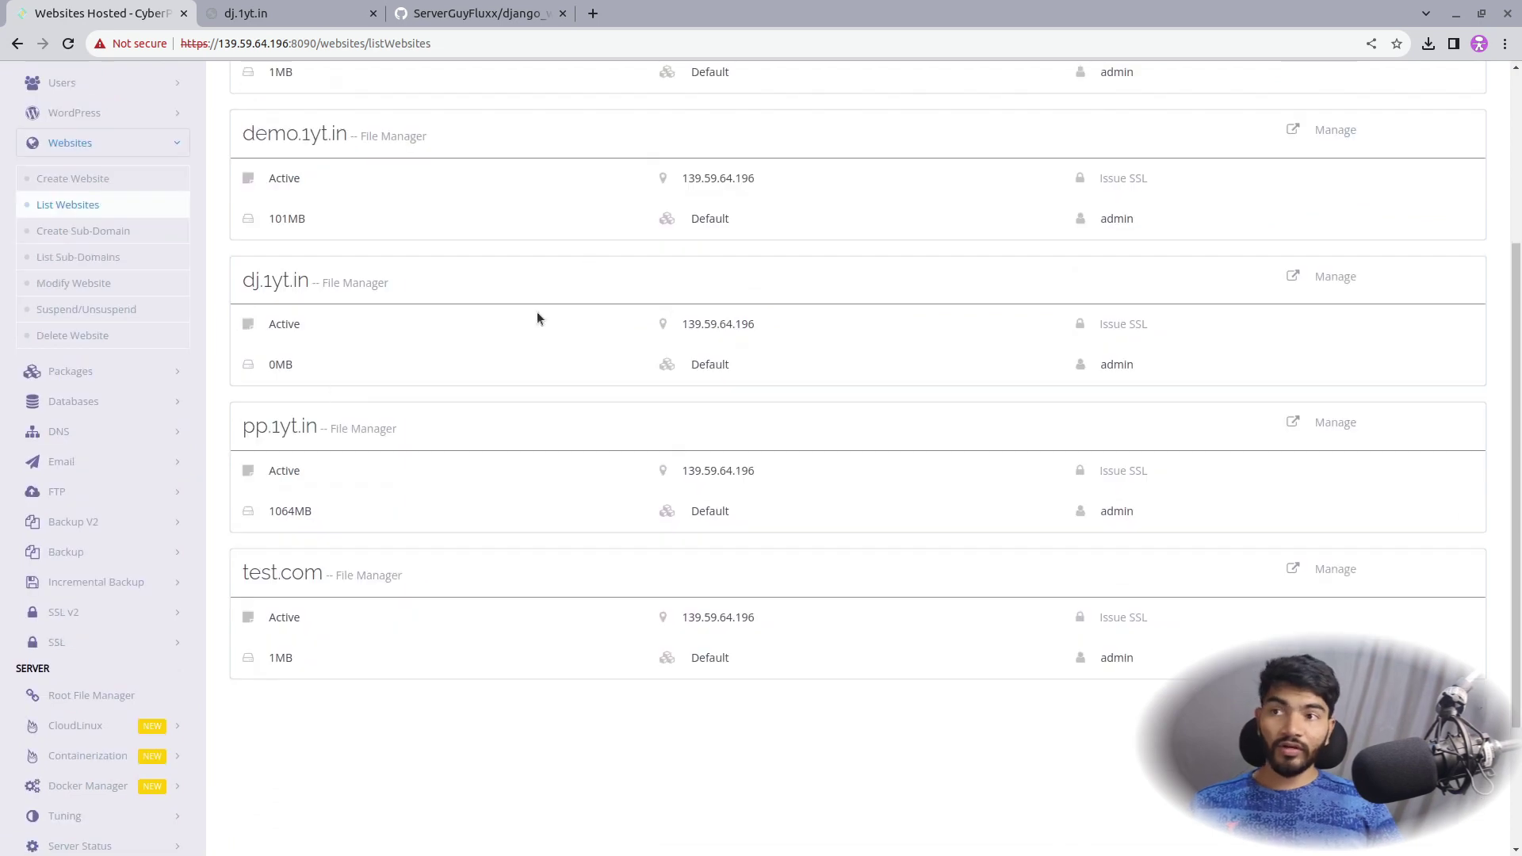
pyautogui.click(1335, 276)
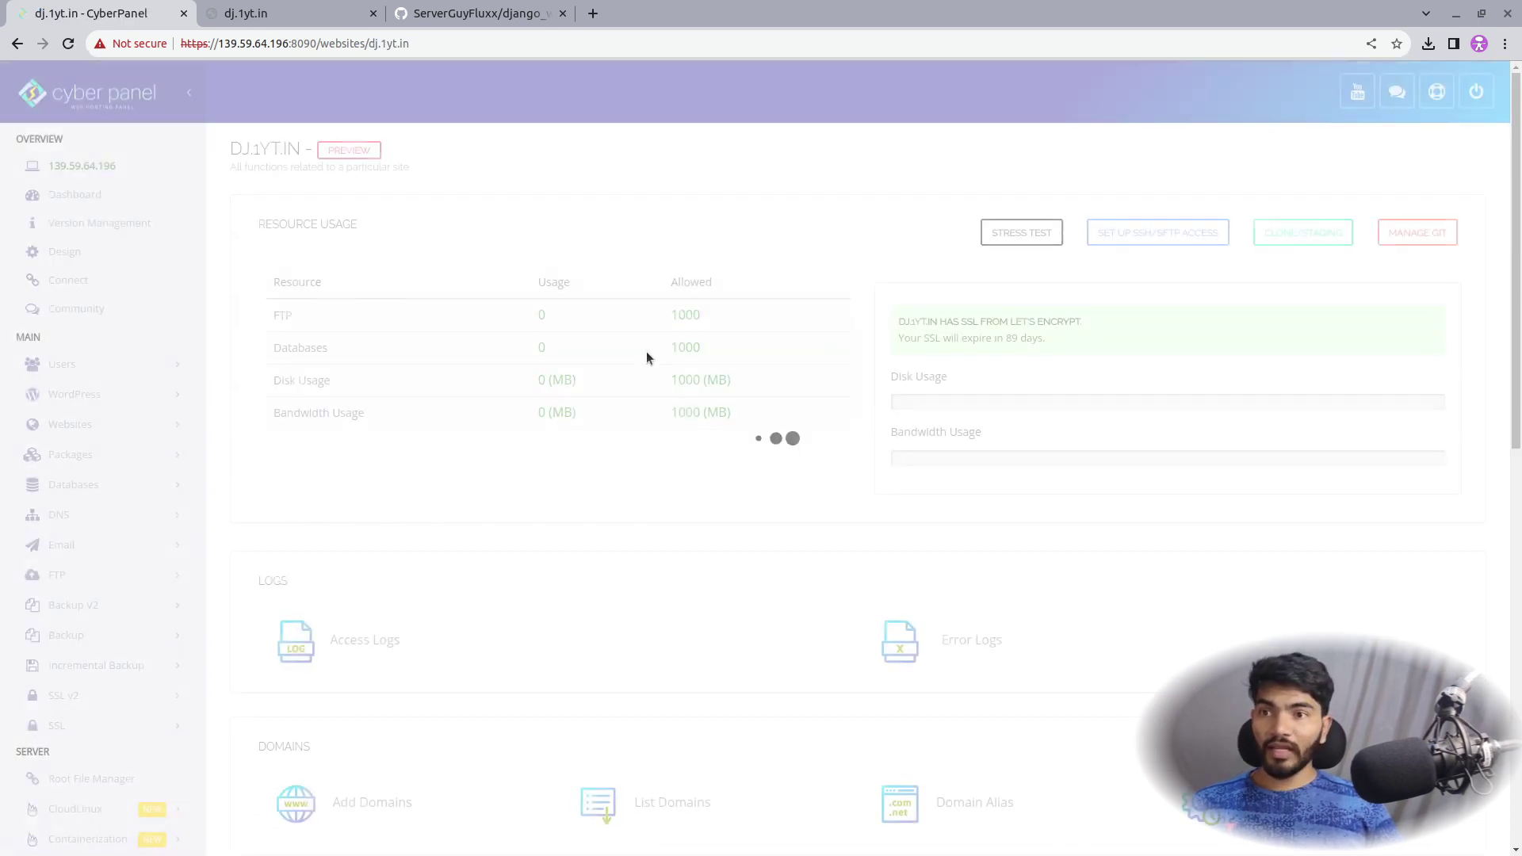
# Step: Append a sample "context /" block with type appserver, binPath /usr/local/lsws/fcgi-bin/lswsgi, appType wsgi and django.cyberpanel.net paths to the end of the vHost configuration
pyautogui.scroll(-5, 647, 388)
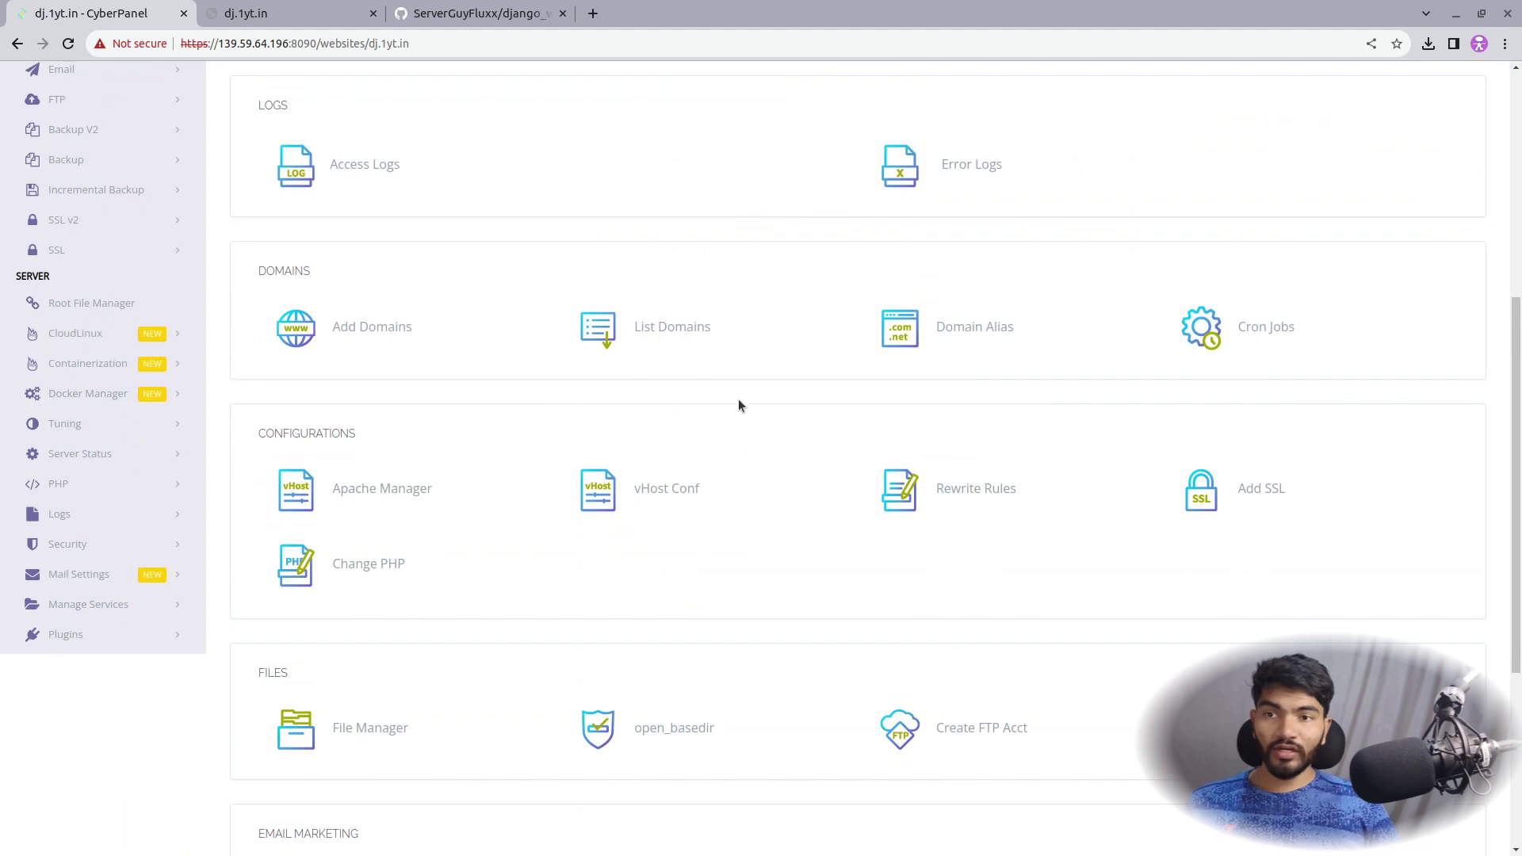
pyautogui.click(653, 497)
pyautogui.scroll(-2, 648, 499)
pyautogui.scroll(-4, 647, 499)
pyautogui.click(539, 448)
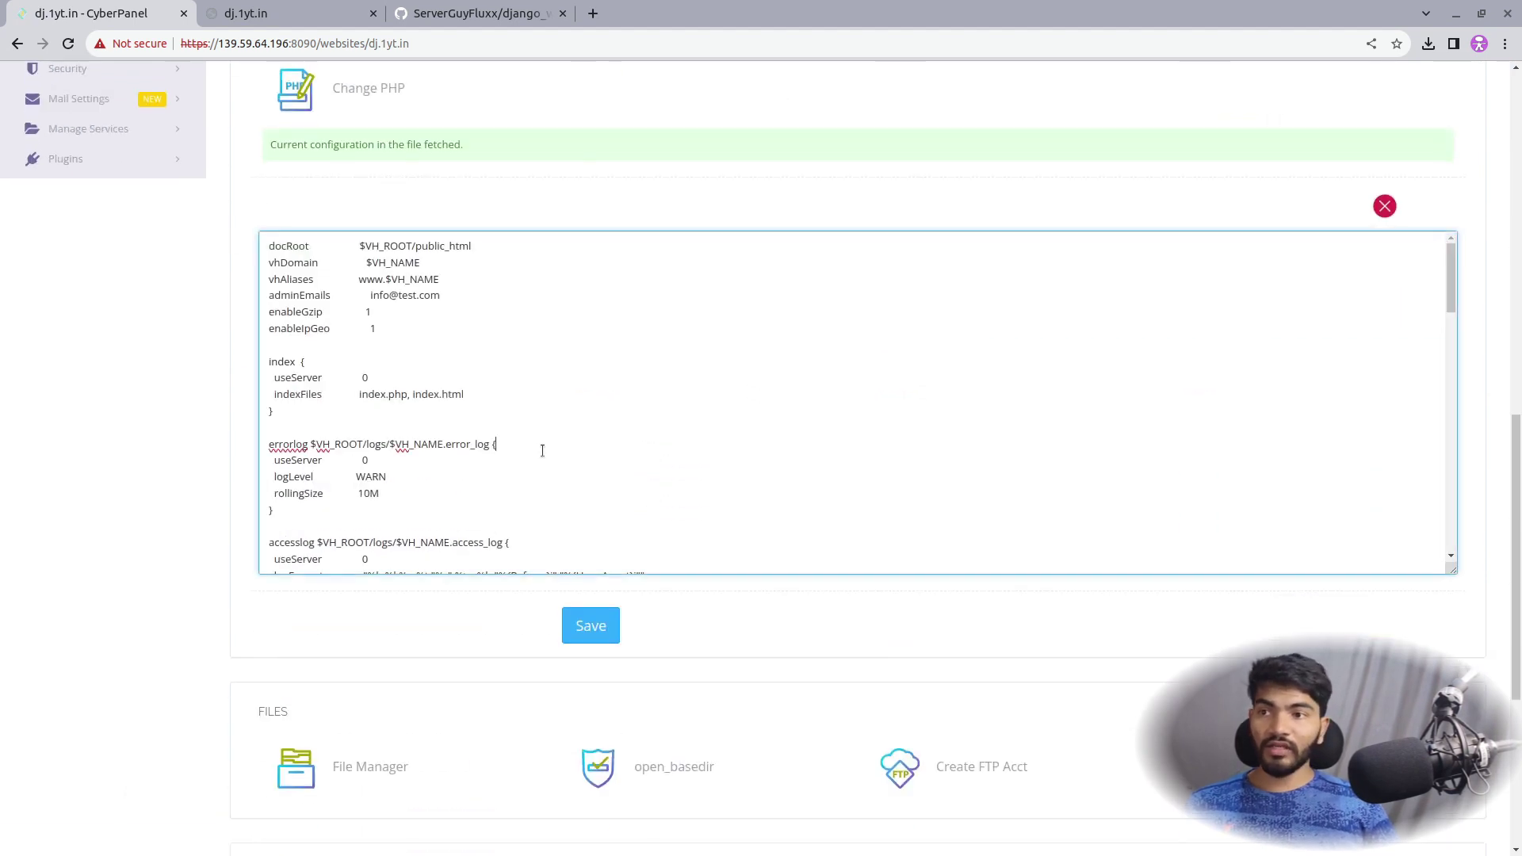
pyautogui.scroll(-10, 542, 450)
pyautogui.scroll(-5, 542, 451)
pyautogui.scroll(6, 580, 495)
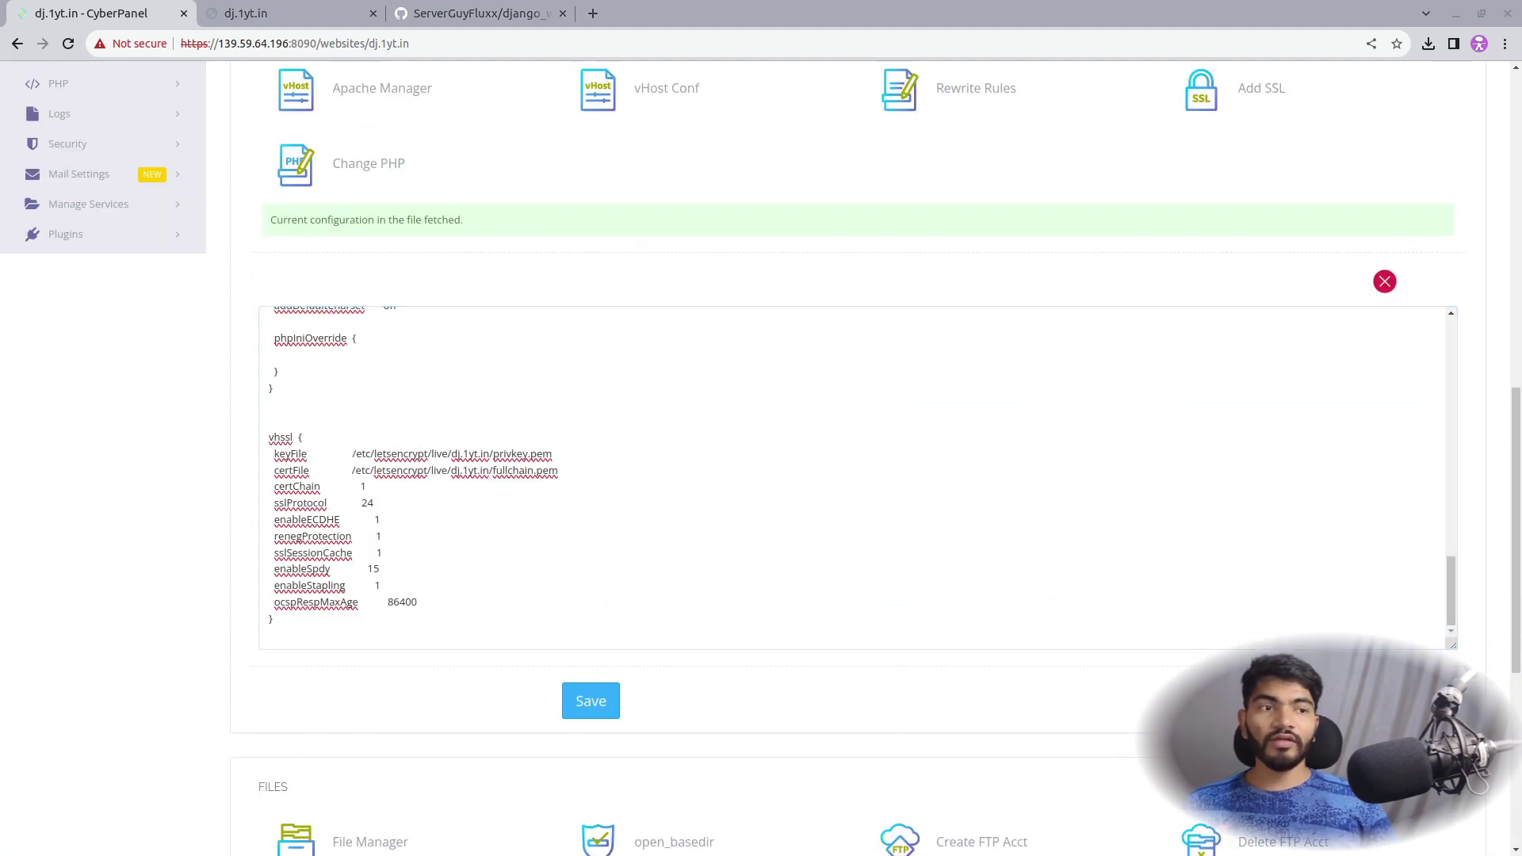
pyautogui.click(438, 634)
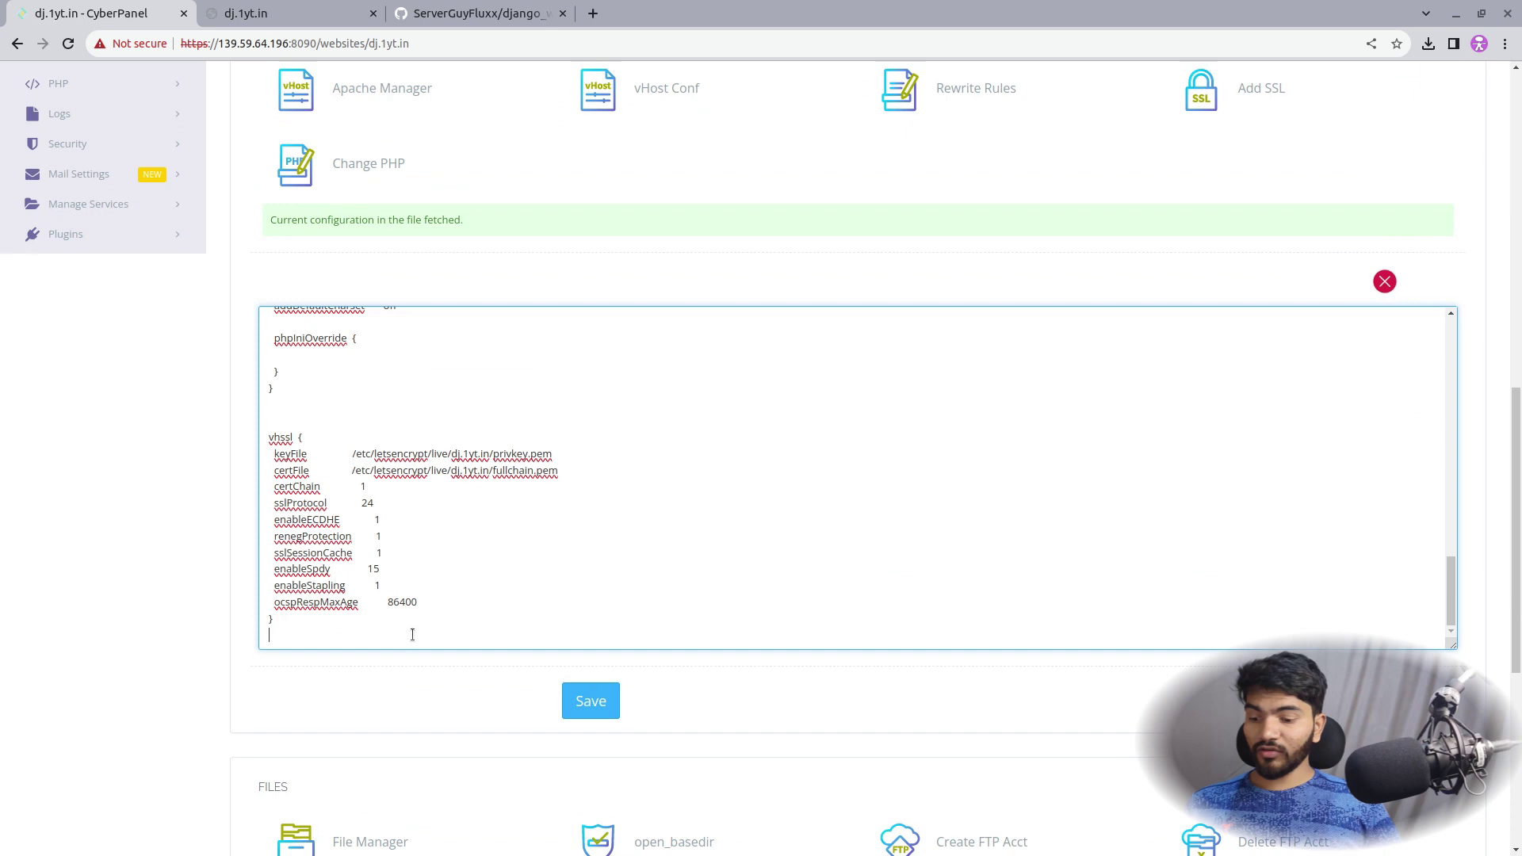
pyautogui.write('context / {   type appserver   location /home/django.cyberpanel.net/public_html/cyberpanel   binPath /usr/local/lsws/fcgi-bin/lswsgi   appType wsgi   startupFile cyberpanel/wsgi.py   envType 1   env LS_PYTHONBIN=/home/django.cyberpanel.net/public_html/bin/python   env PYTHONHOME=/home/django.cyberpanel.net/public_html/ }')
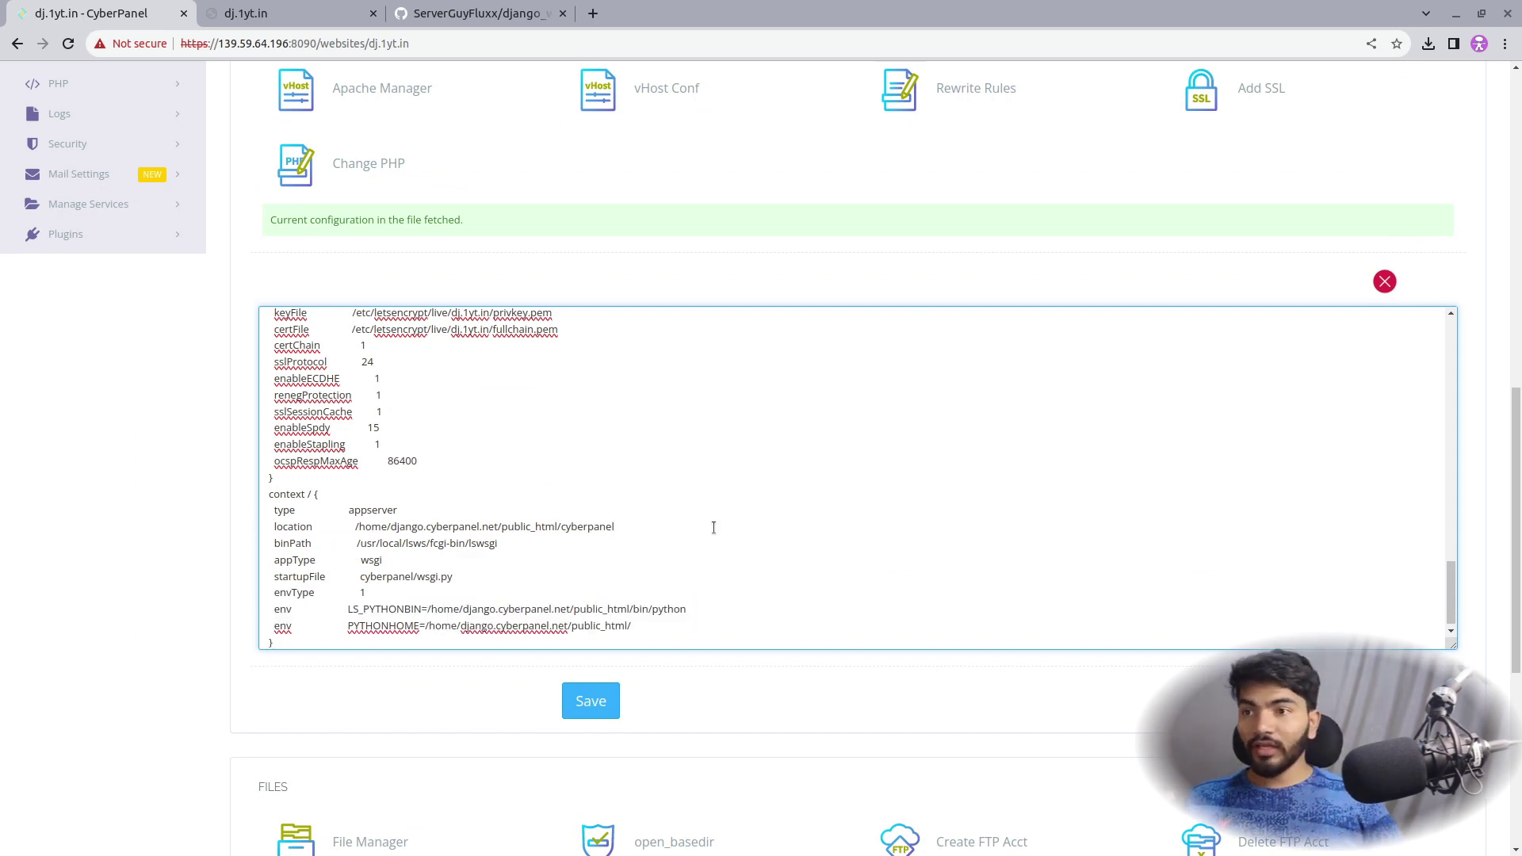
# Step: Copy the mytest path from the terminal and set the context block's location to /home/dj.1yt.in/public_html/django_web_sample/mytest
pyautogui.doubleClick(372, 512)
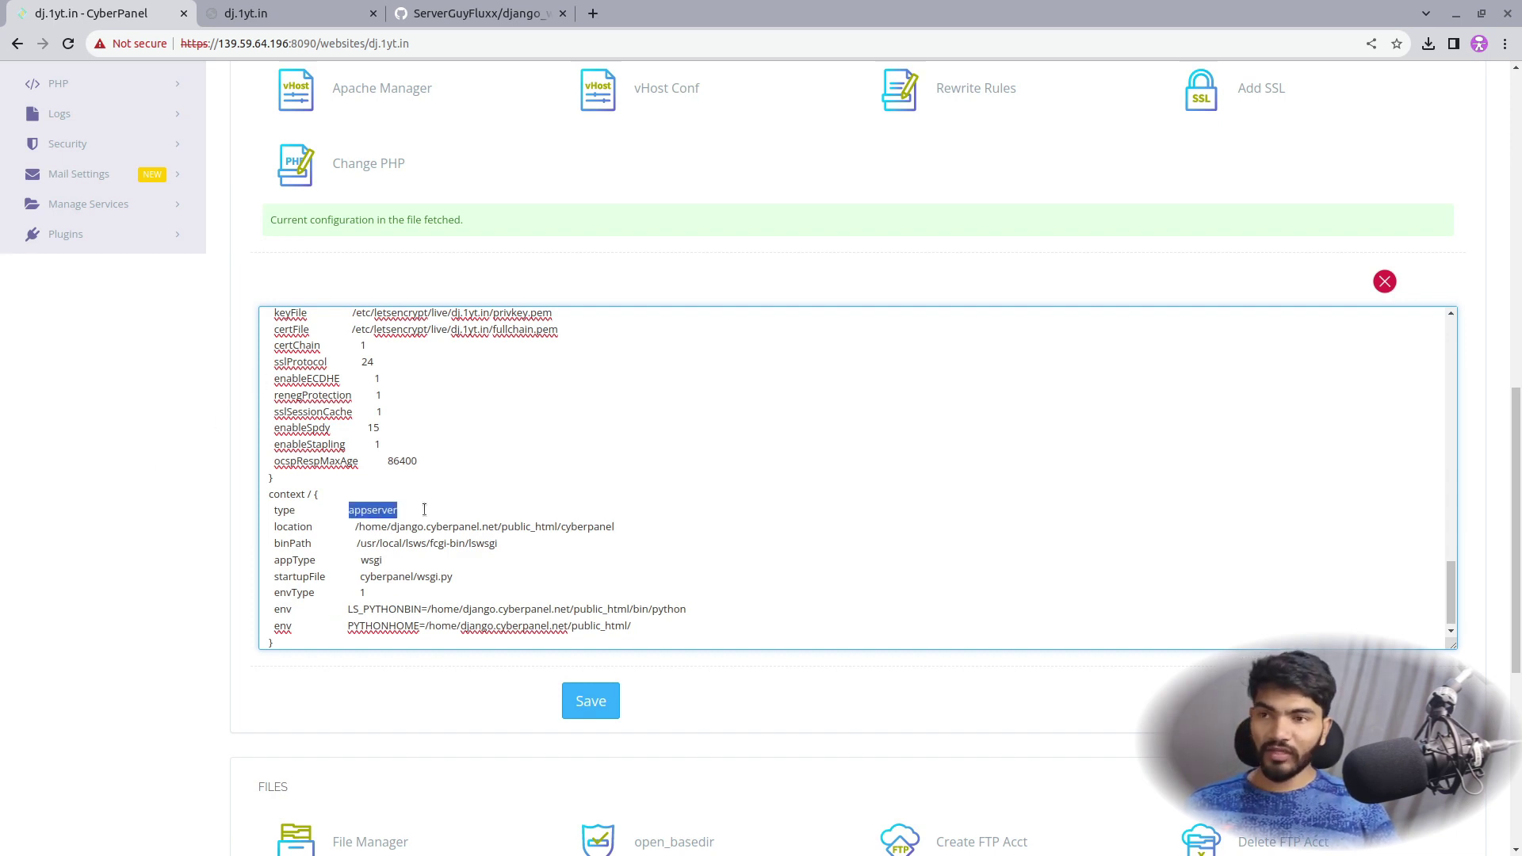
pyautogui.doubleClick(371, 527)
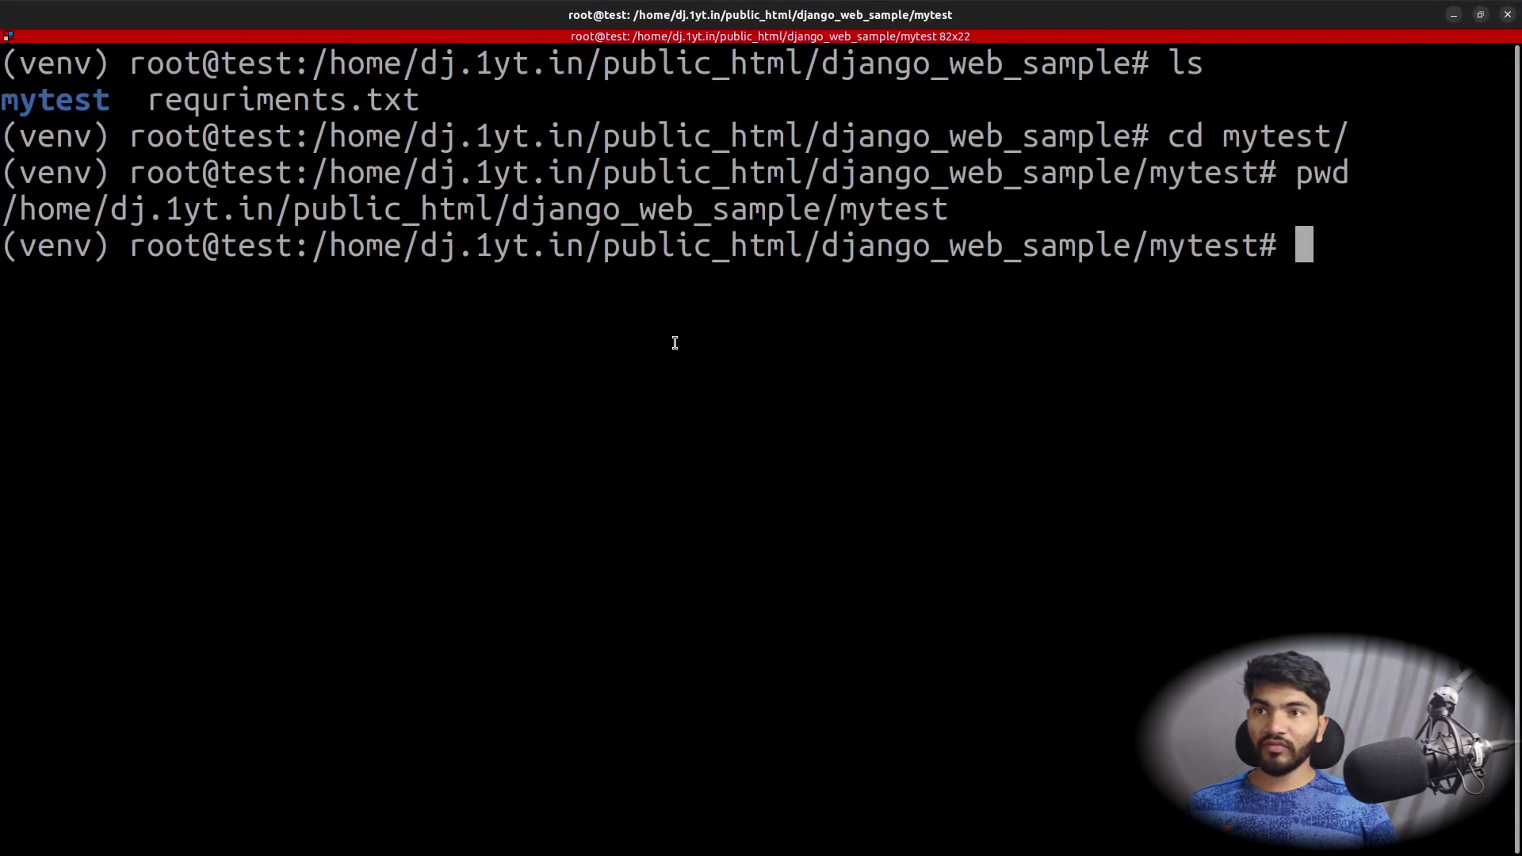
pyautogui.tripleClick(89, 210)
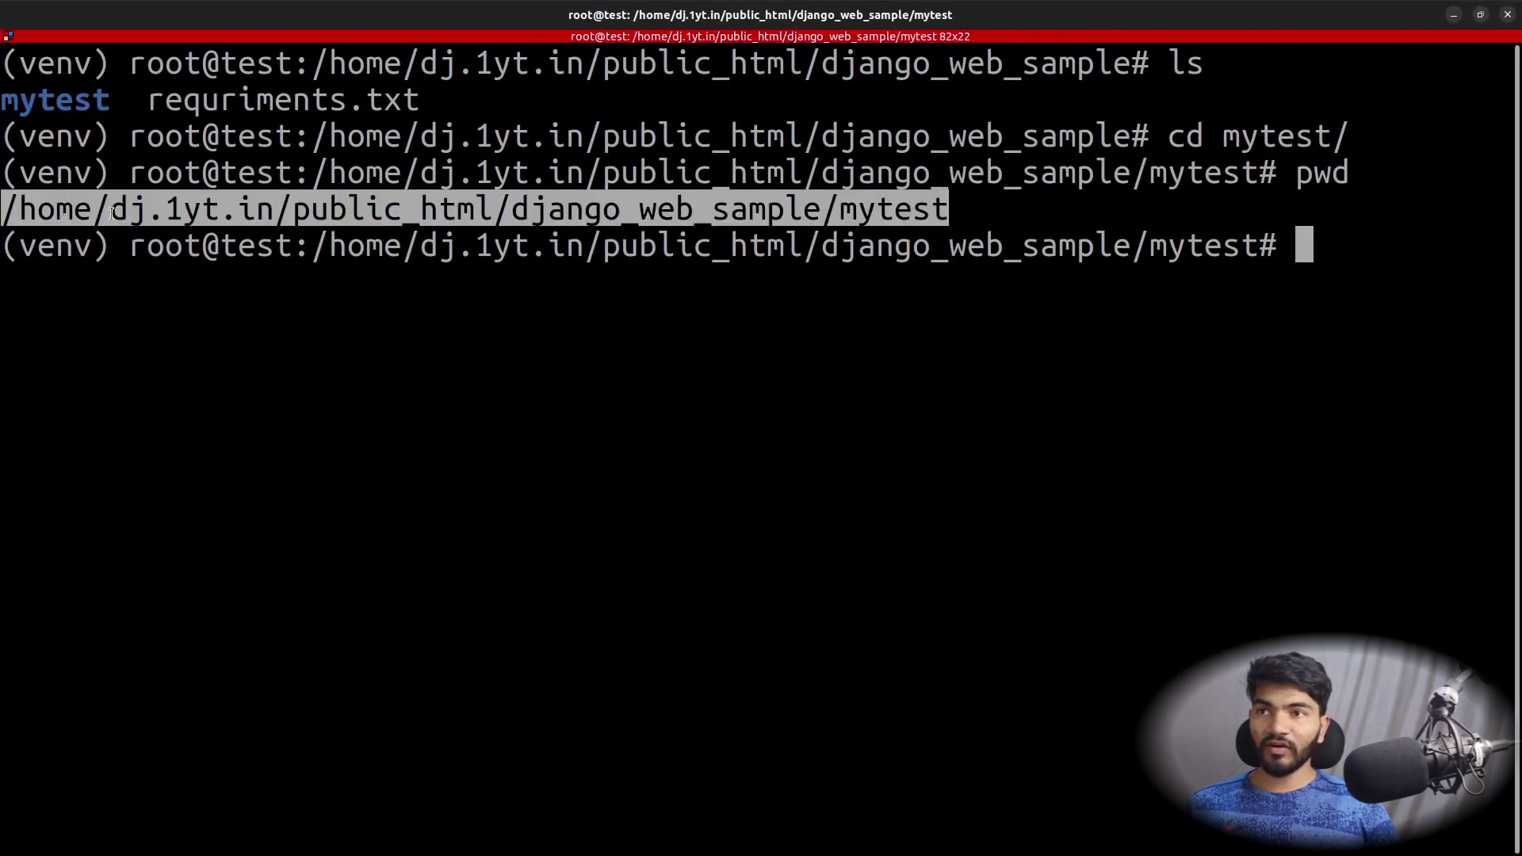
pyautogui.rightClick(170, 214)
pyautogui.click(207, 225)
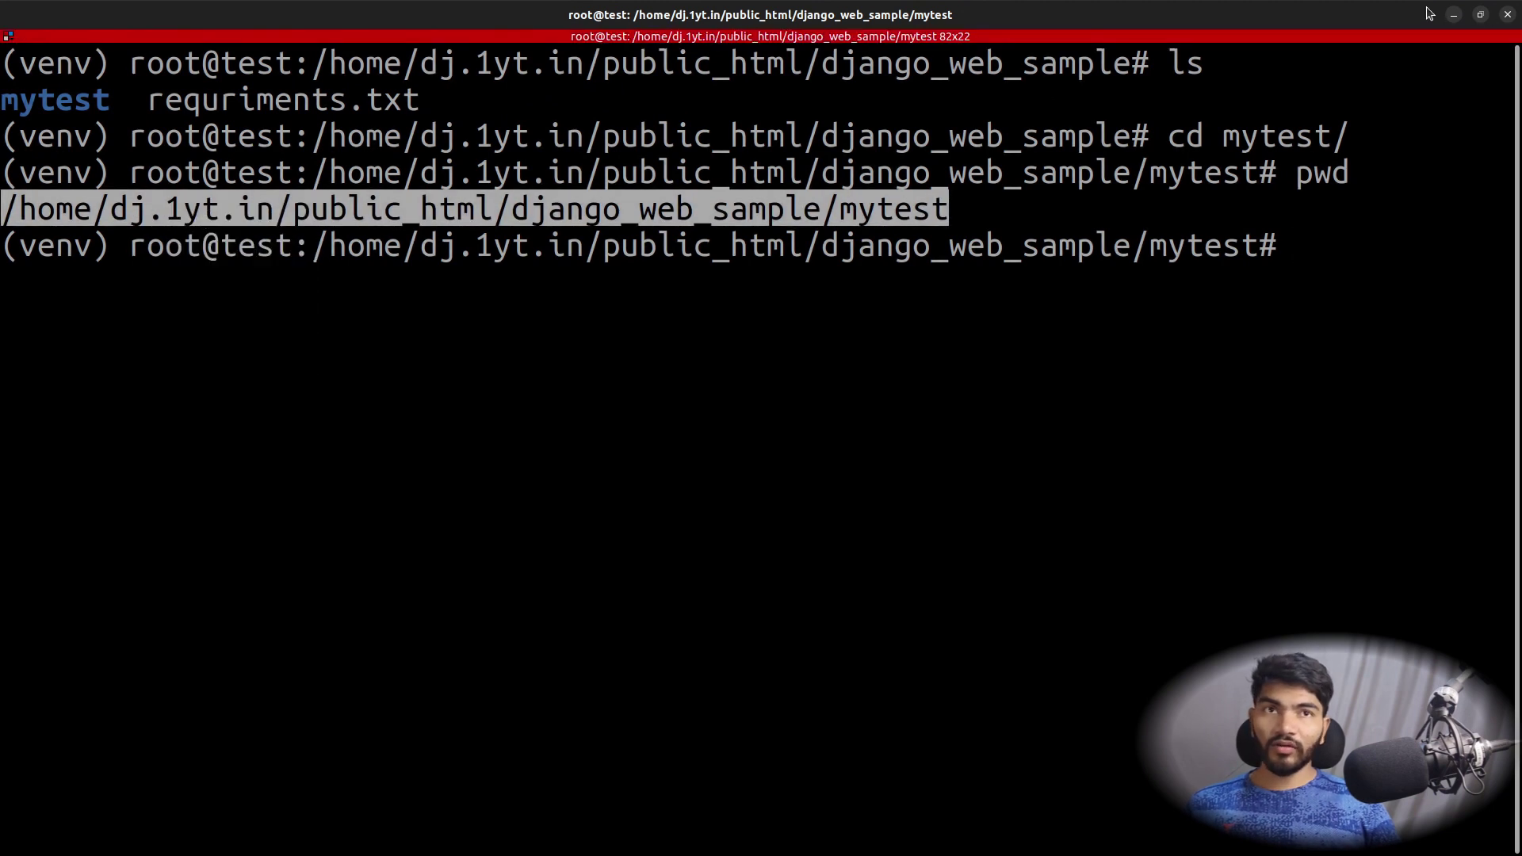
pyautogui.click(1451, 13)
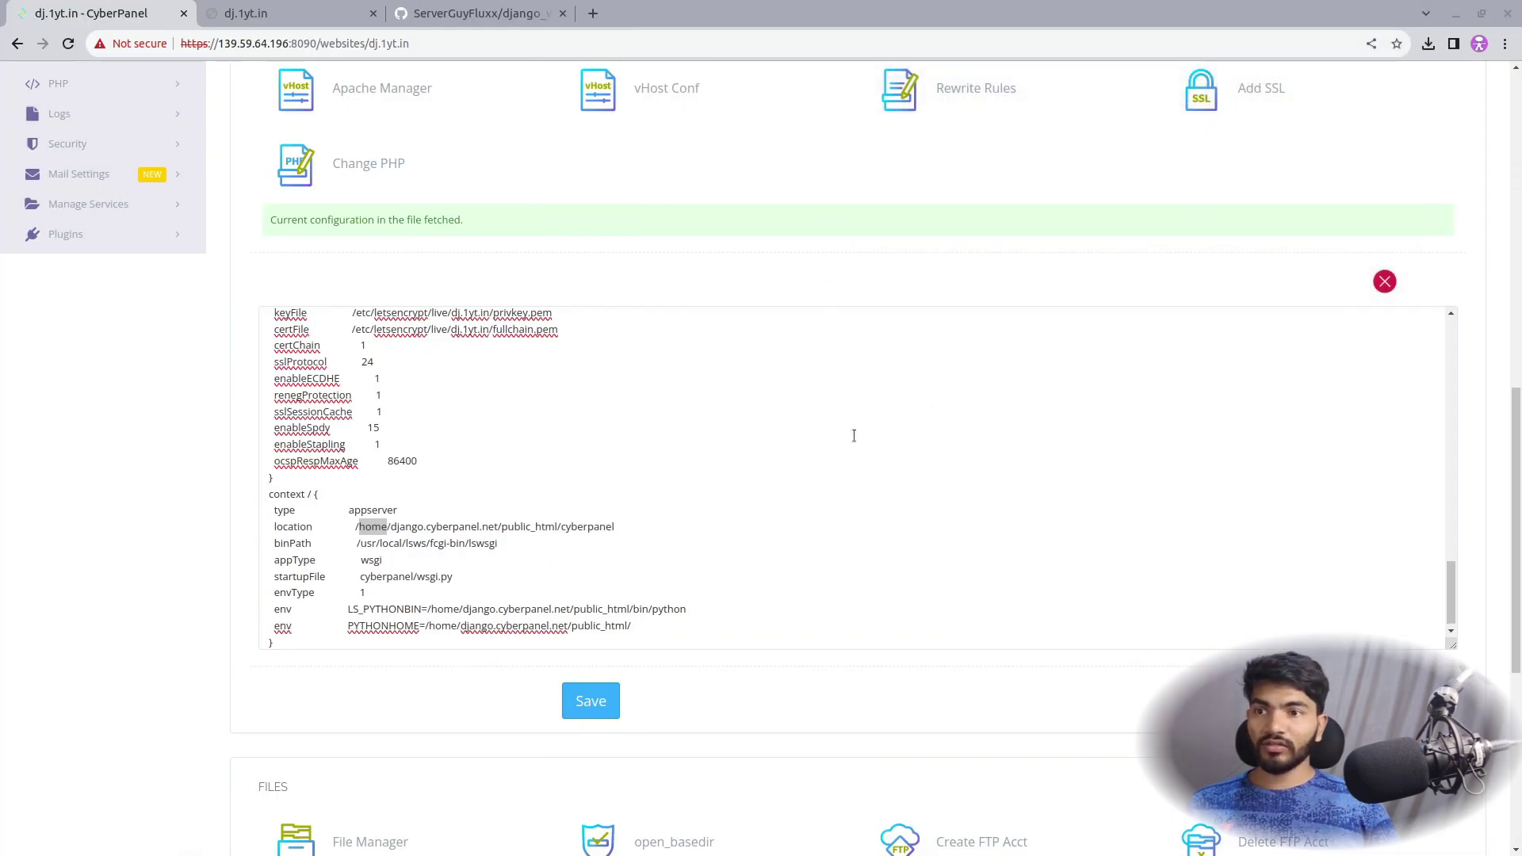
pyautogui.moveTo(616, 526); pyautogui.dragTo(353, 526)
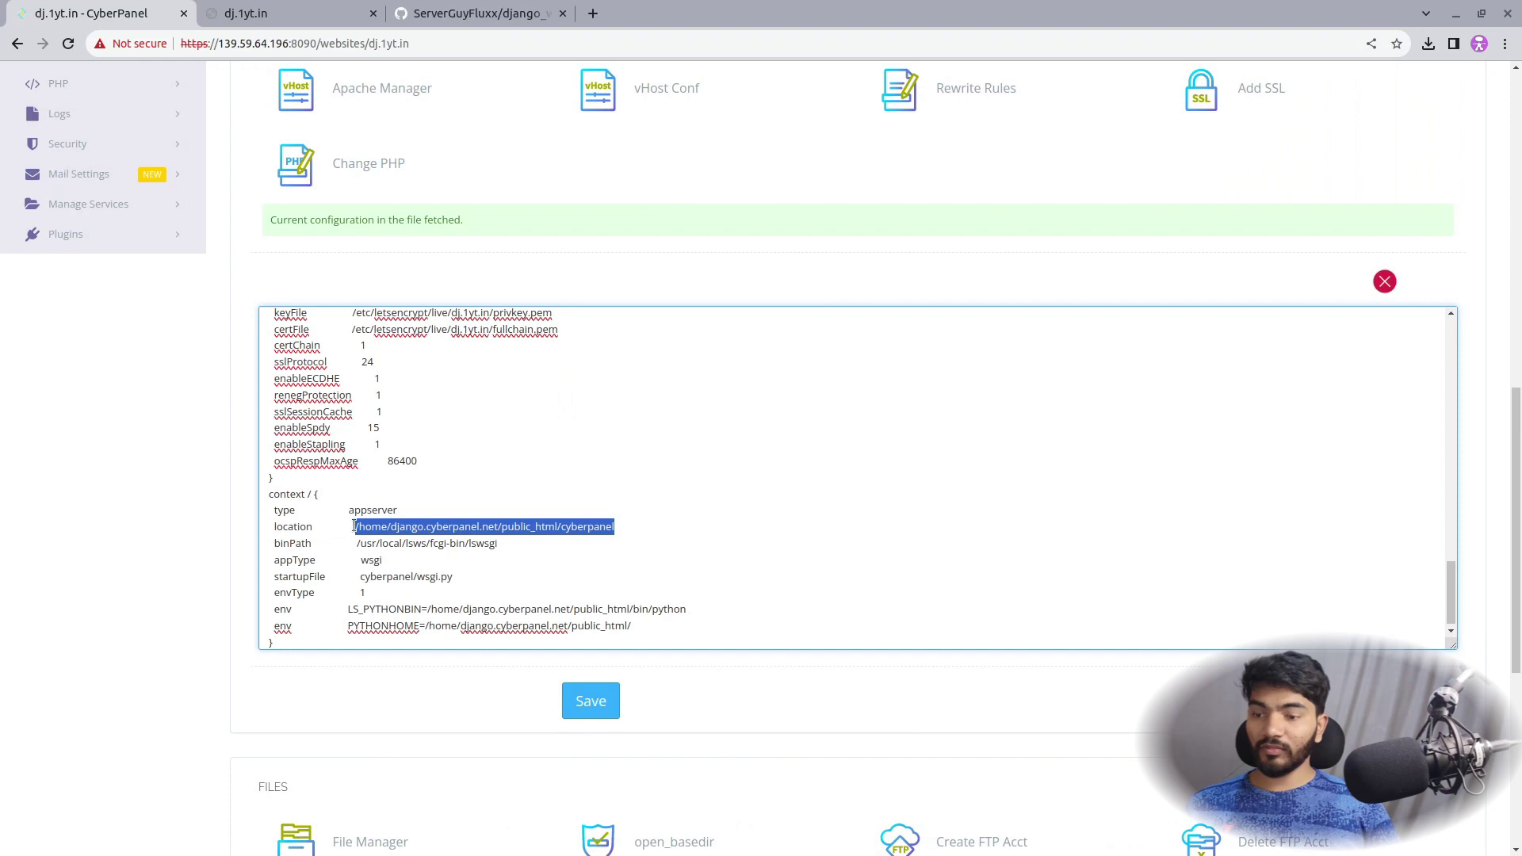
pyautogui.hotkey('ctrl', 'v')
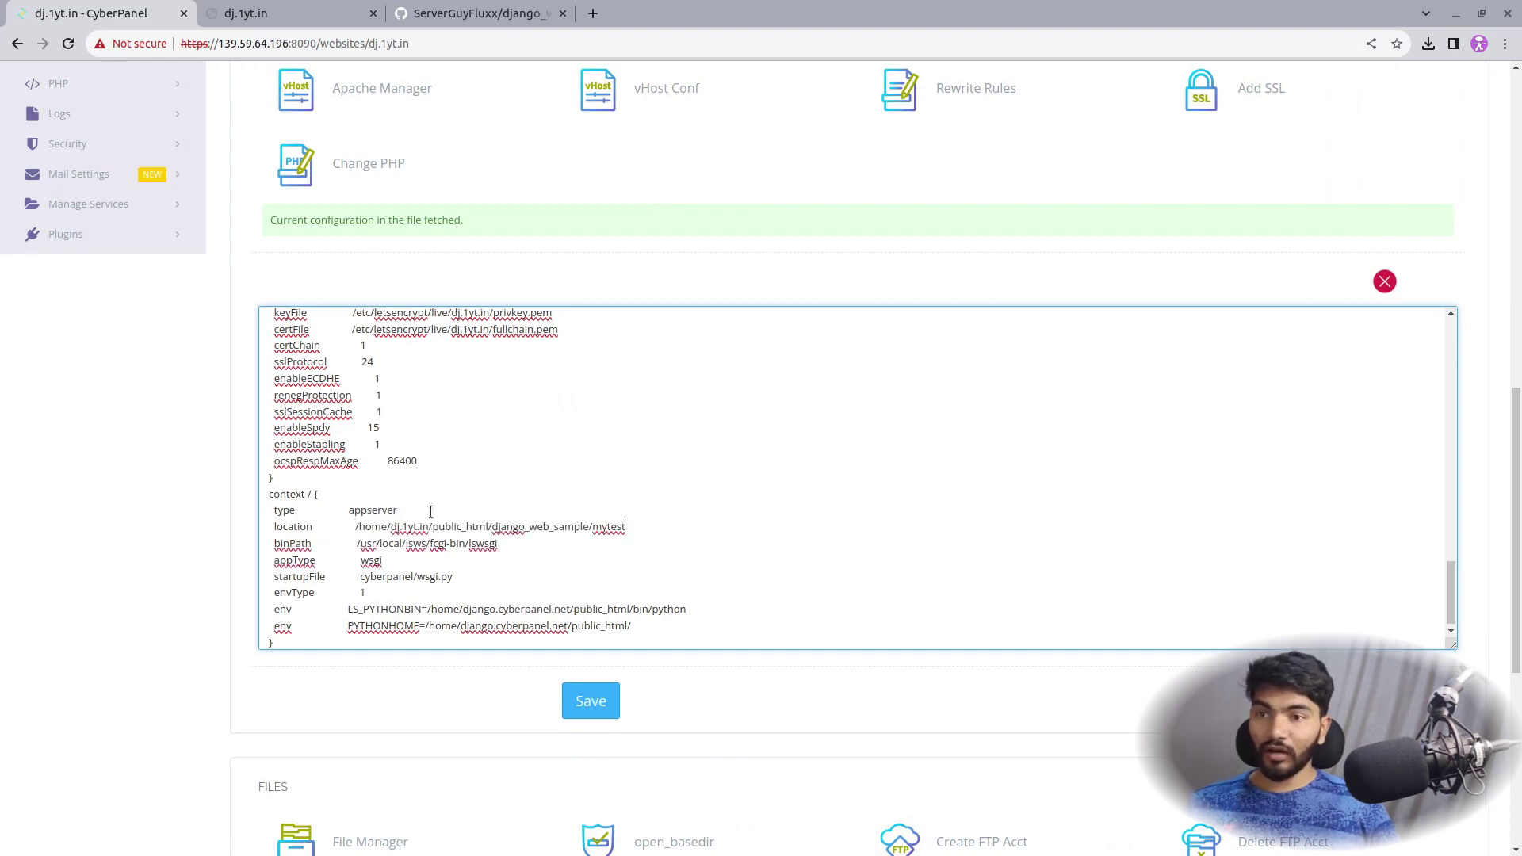
# Step: Set the context block's startupFile to mytest/wsgi.py by replacing its folder name with the project name
pyautogui.doubleClick(293, 544)
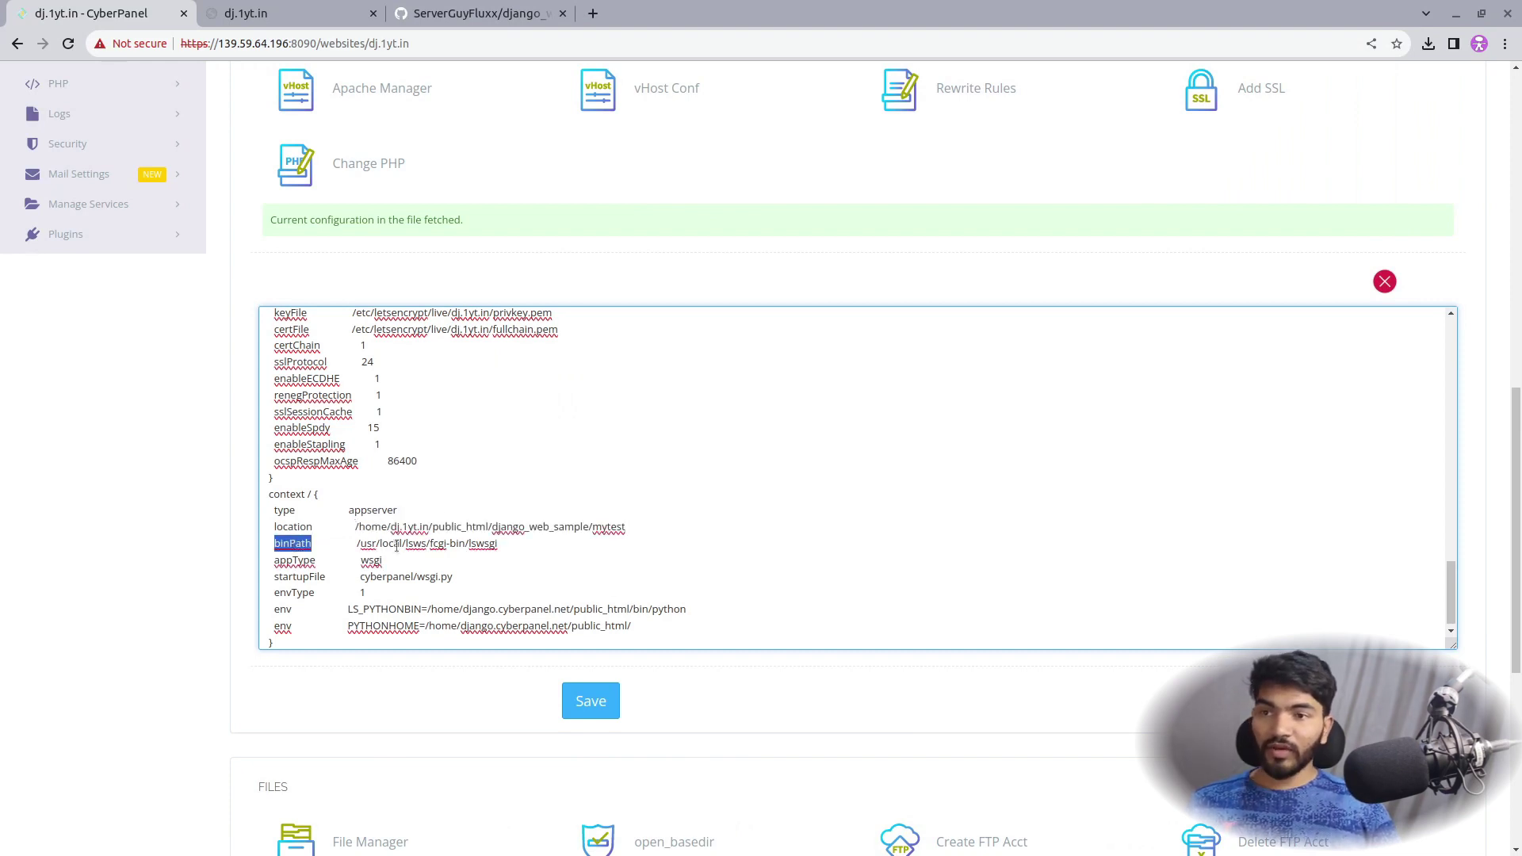
pyautogui.doubleClick(296, 562)
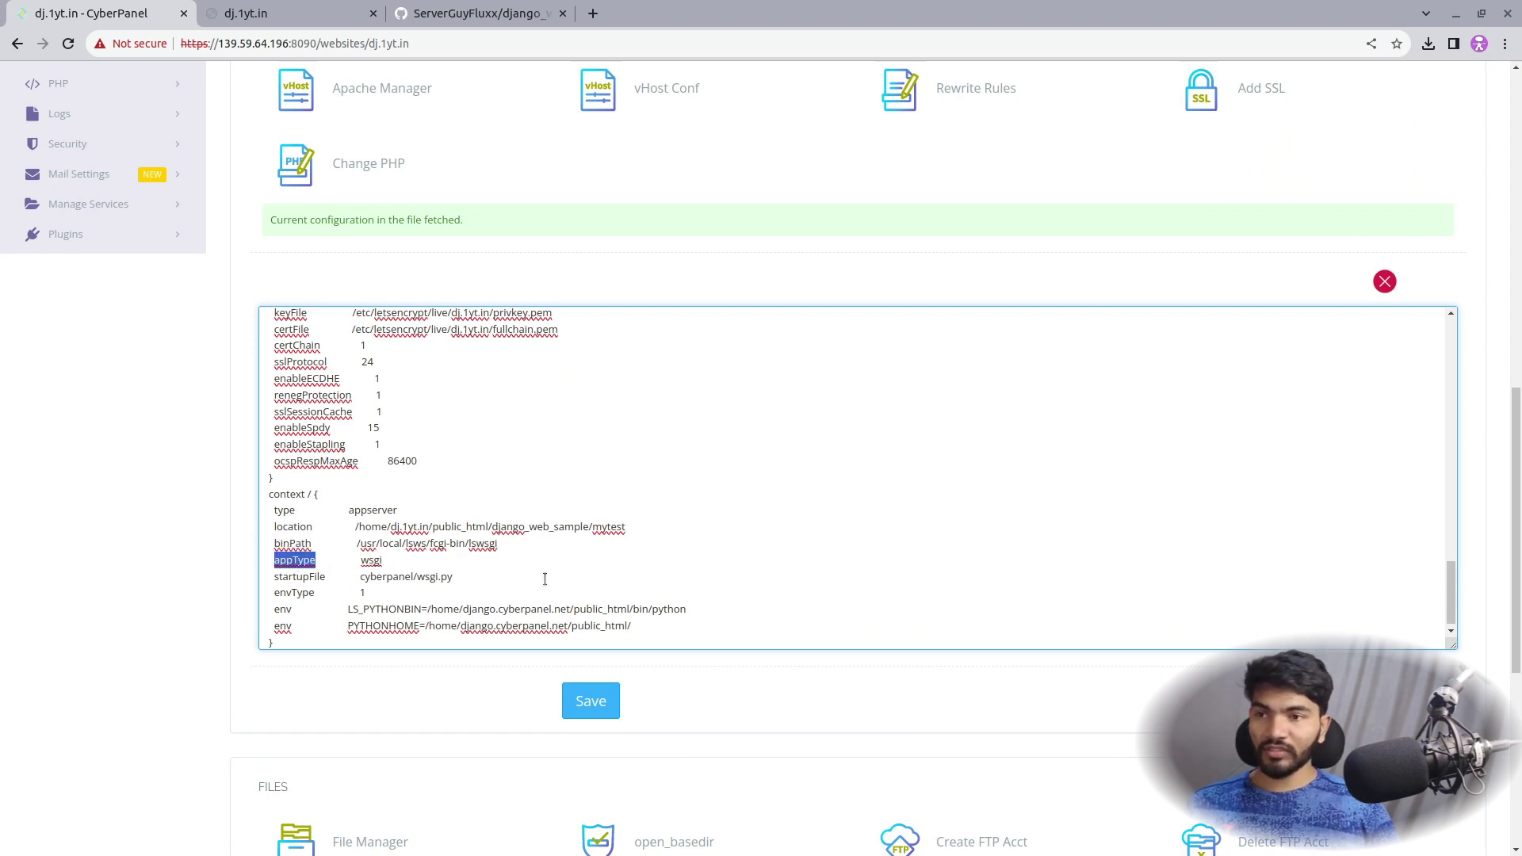
pyautogui.doubleClick(299, 576)
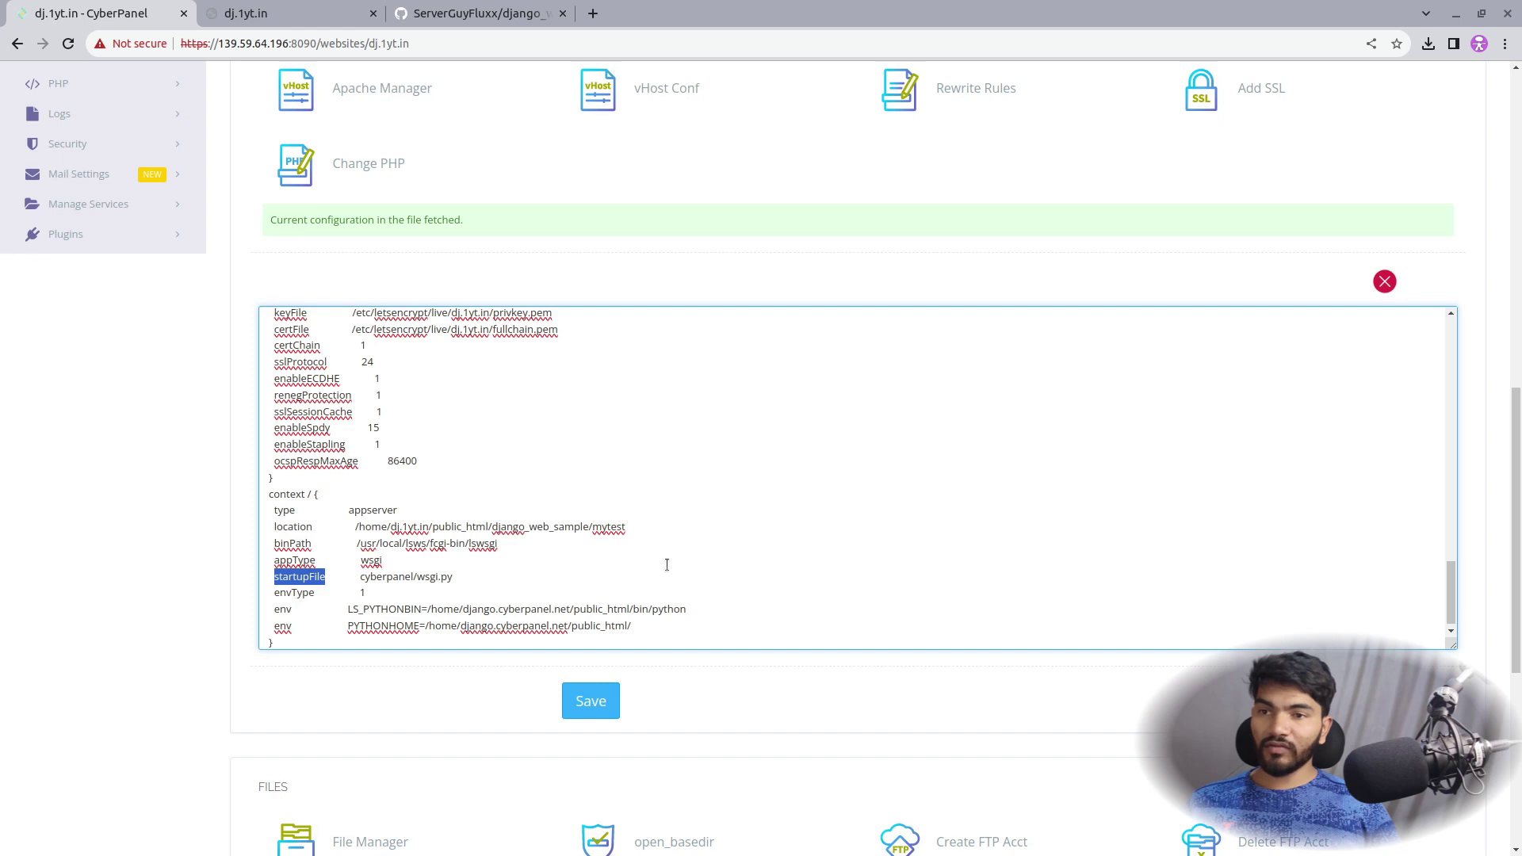
pyautogui.doubleClick(612, 528)
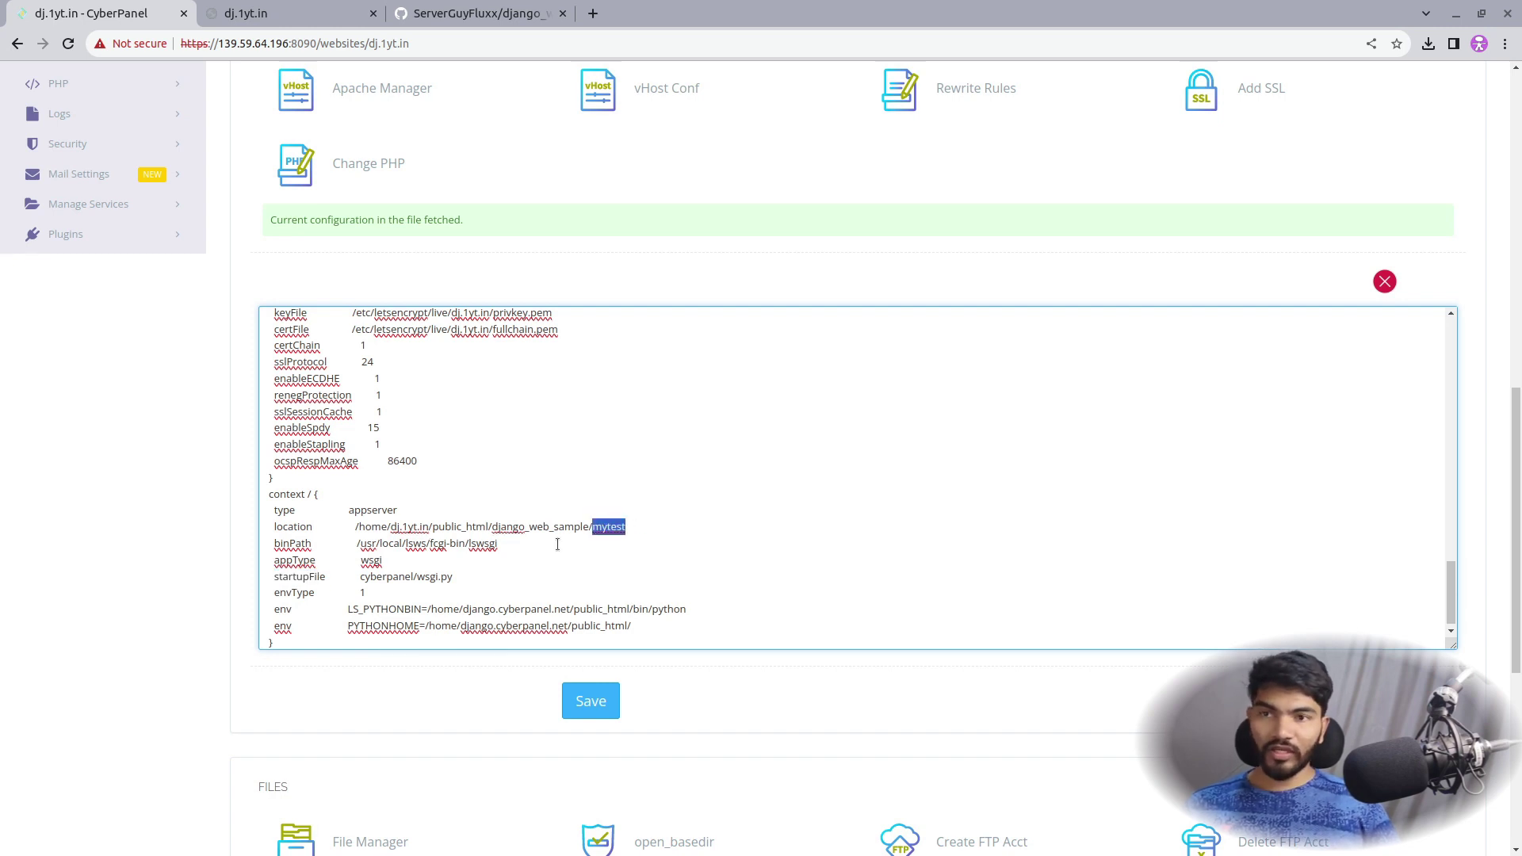
pyautogui.doubleClick(376, 575)
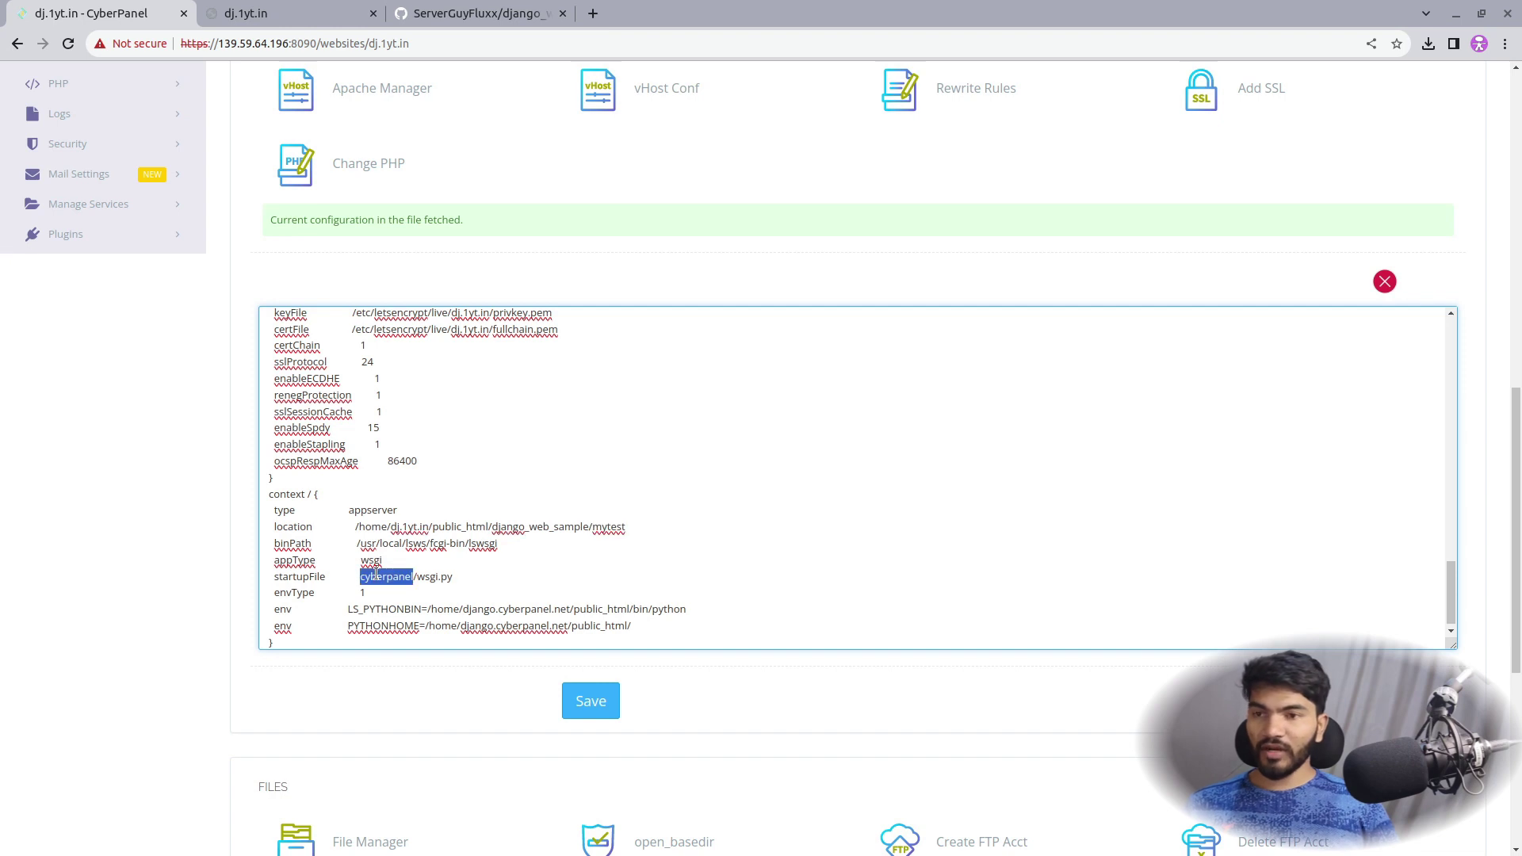
pyautogui.hotkey('ctrl', 'v')
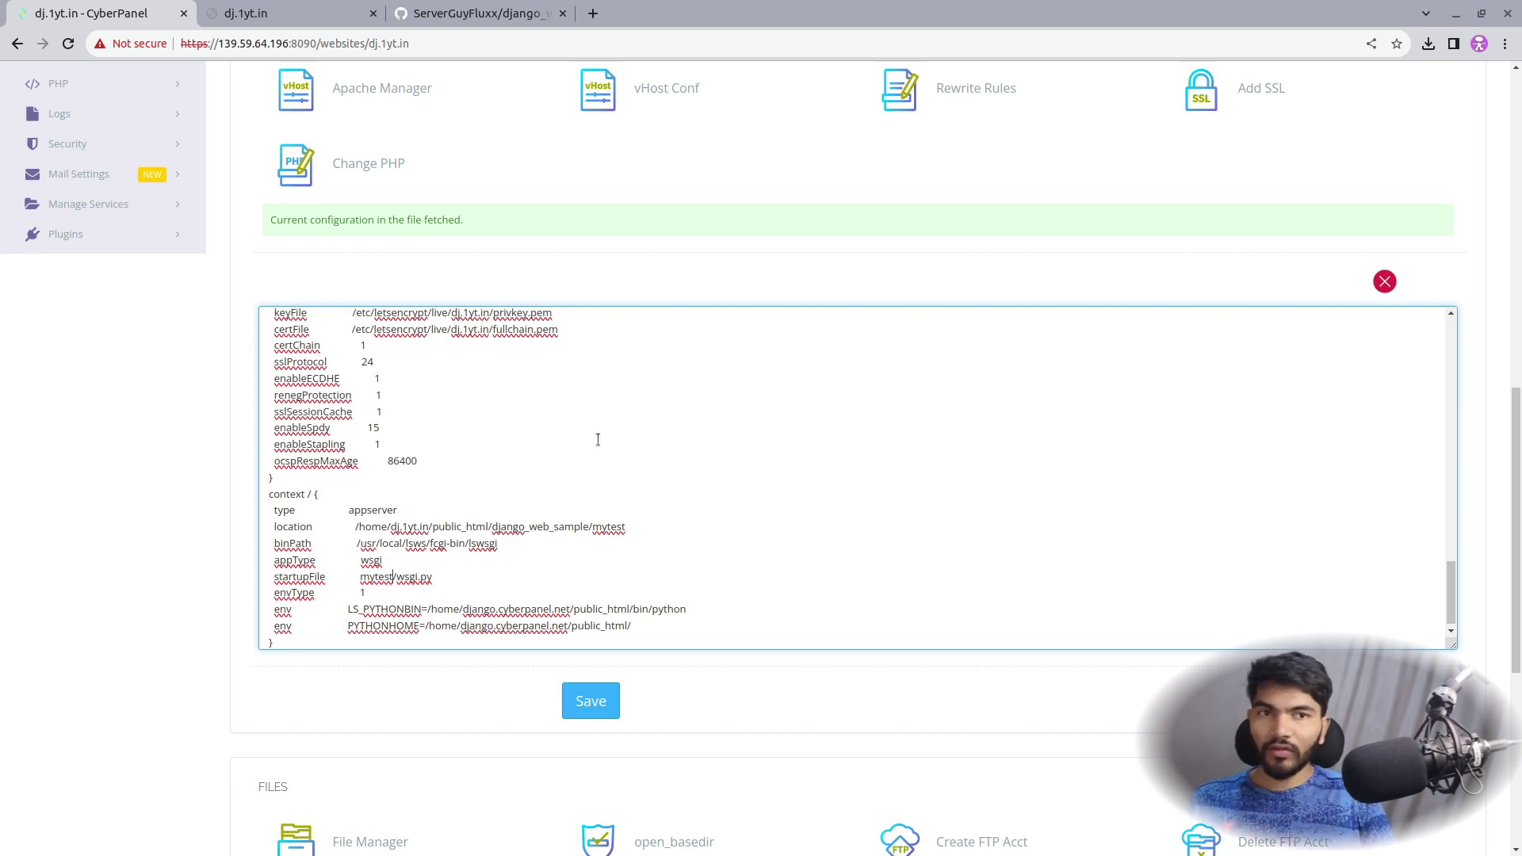
# Step: Look up wsgi.py in the GitHub repository's inner mytest folder and compare it with the location and startupFile paths in the vHost configuration
pyautogui.click(428, 12)
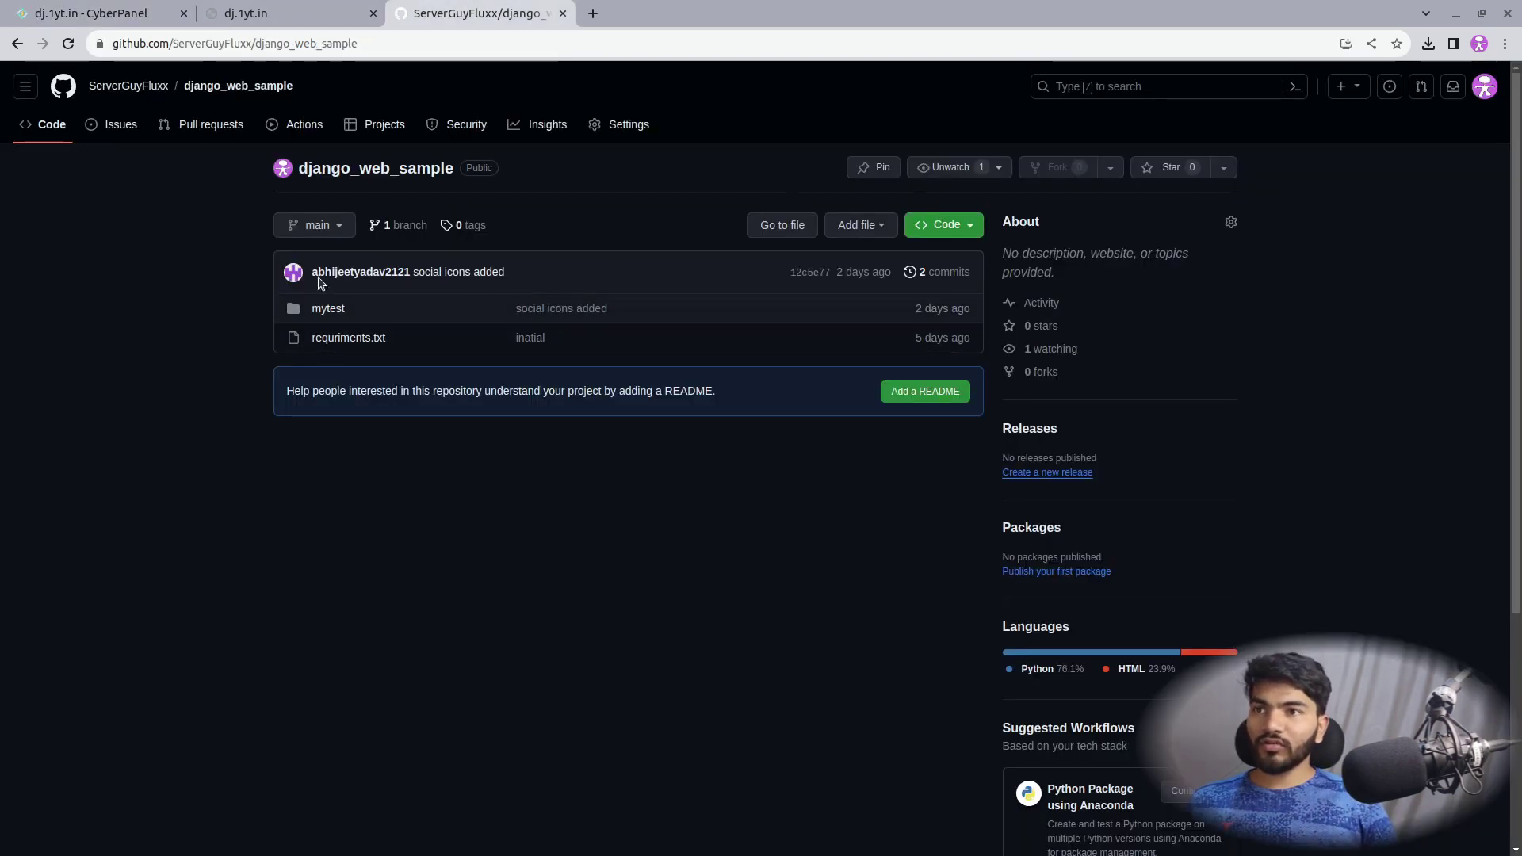
pyautogui.click(328, 309)
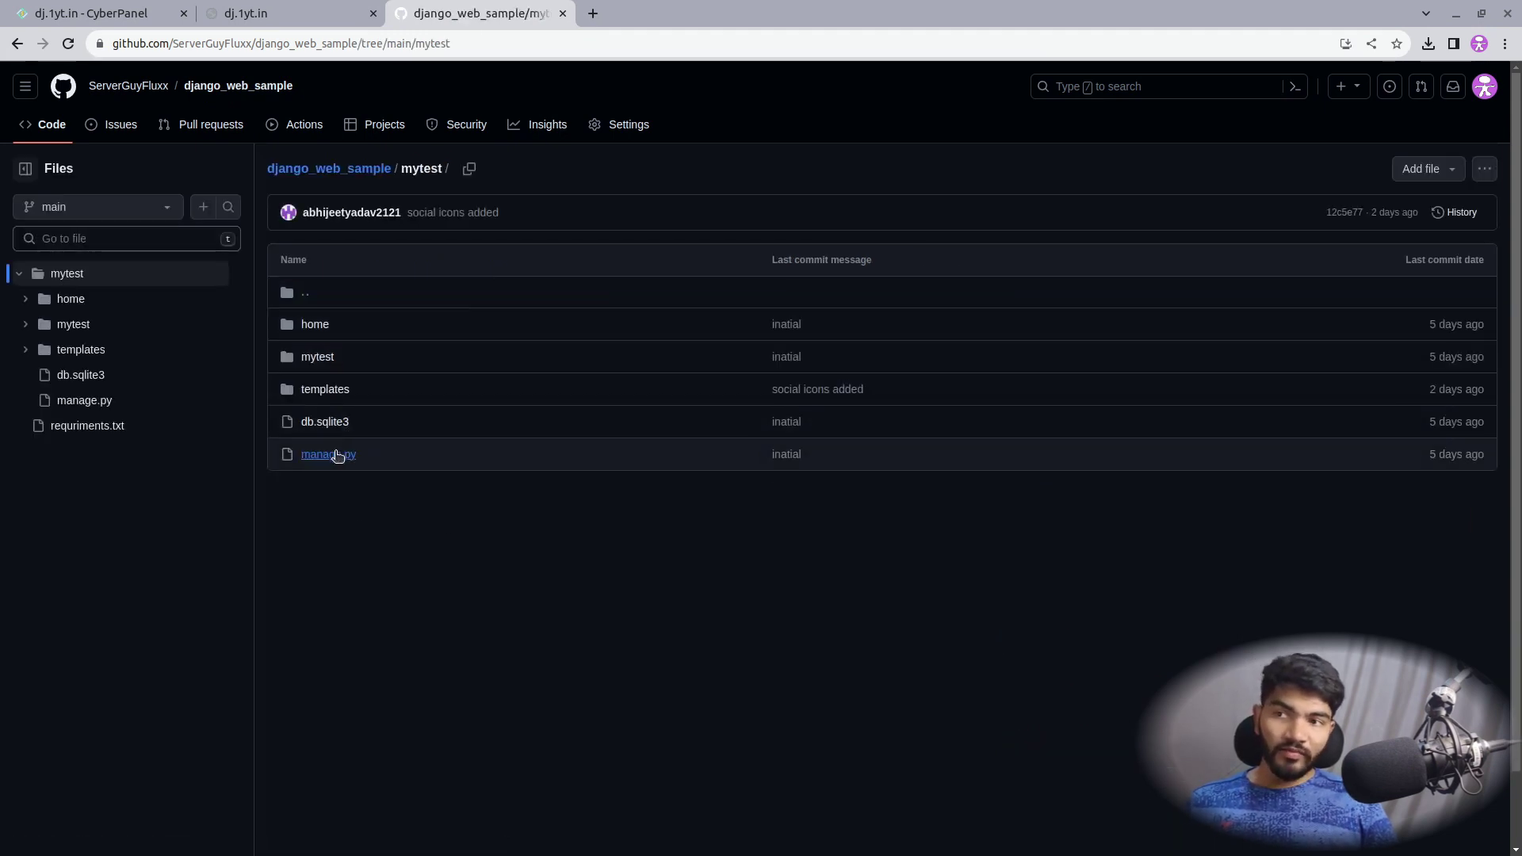
pyautogui.click(330, 359)
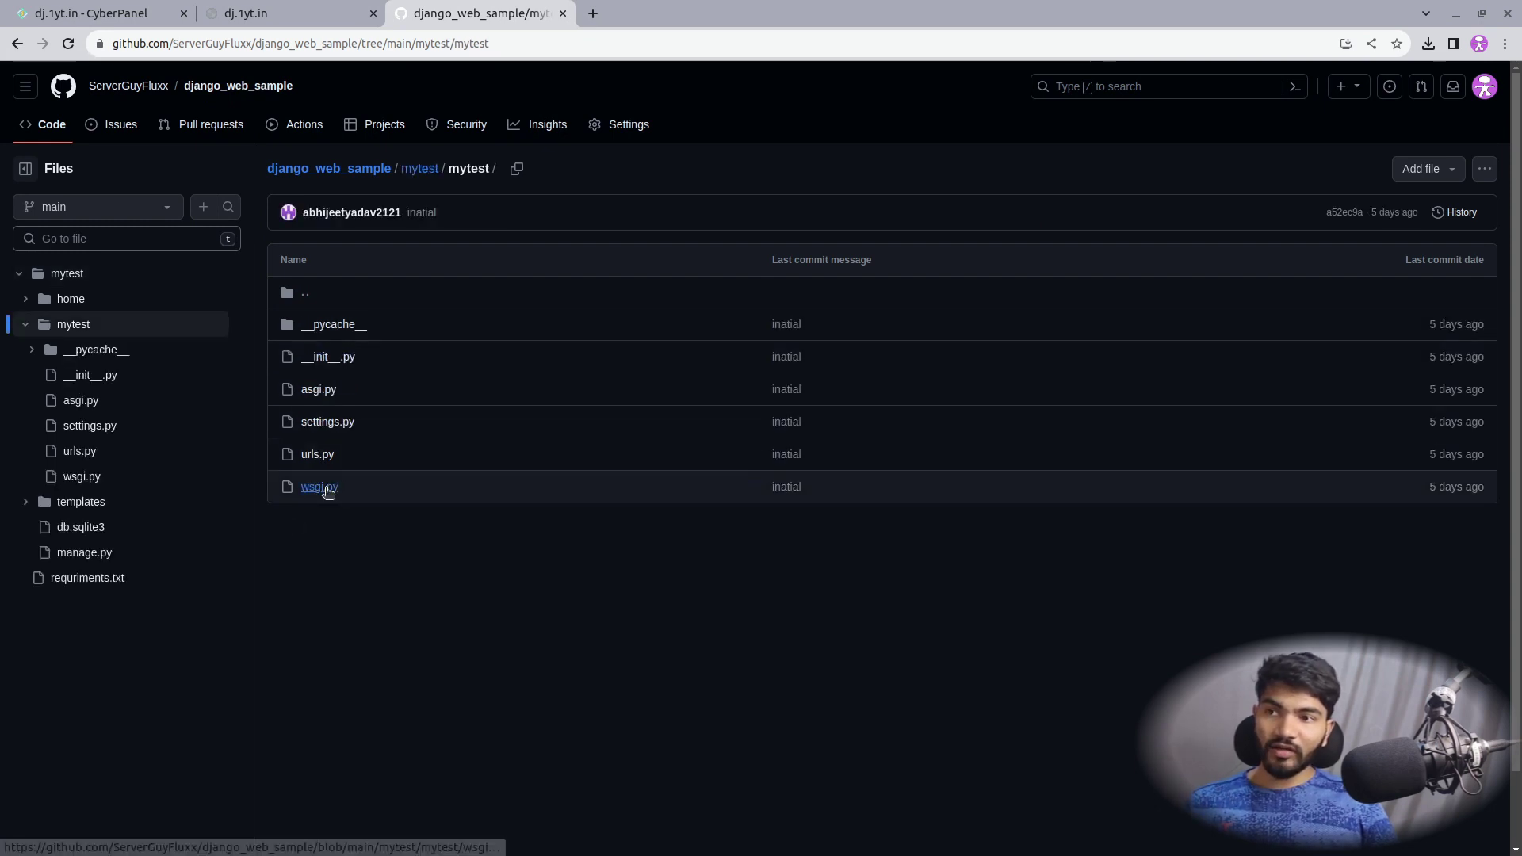
pyautogui.click(295, 7)
pyautogui.click(126, 13)
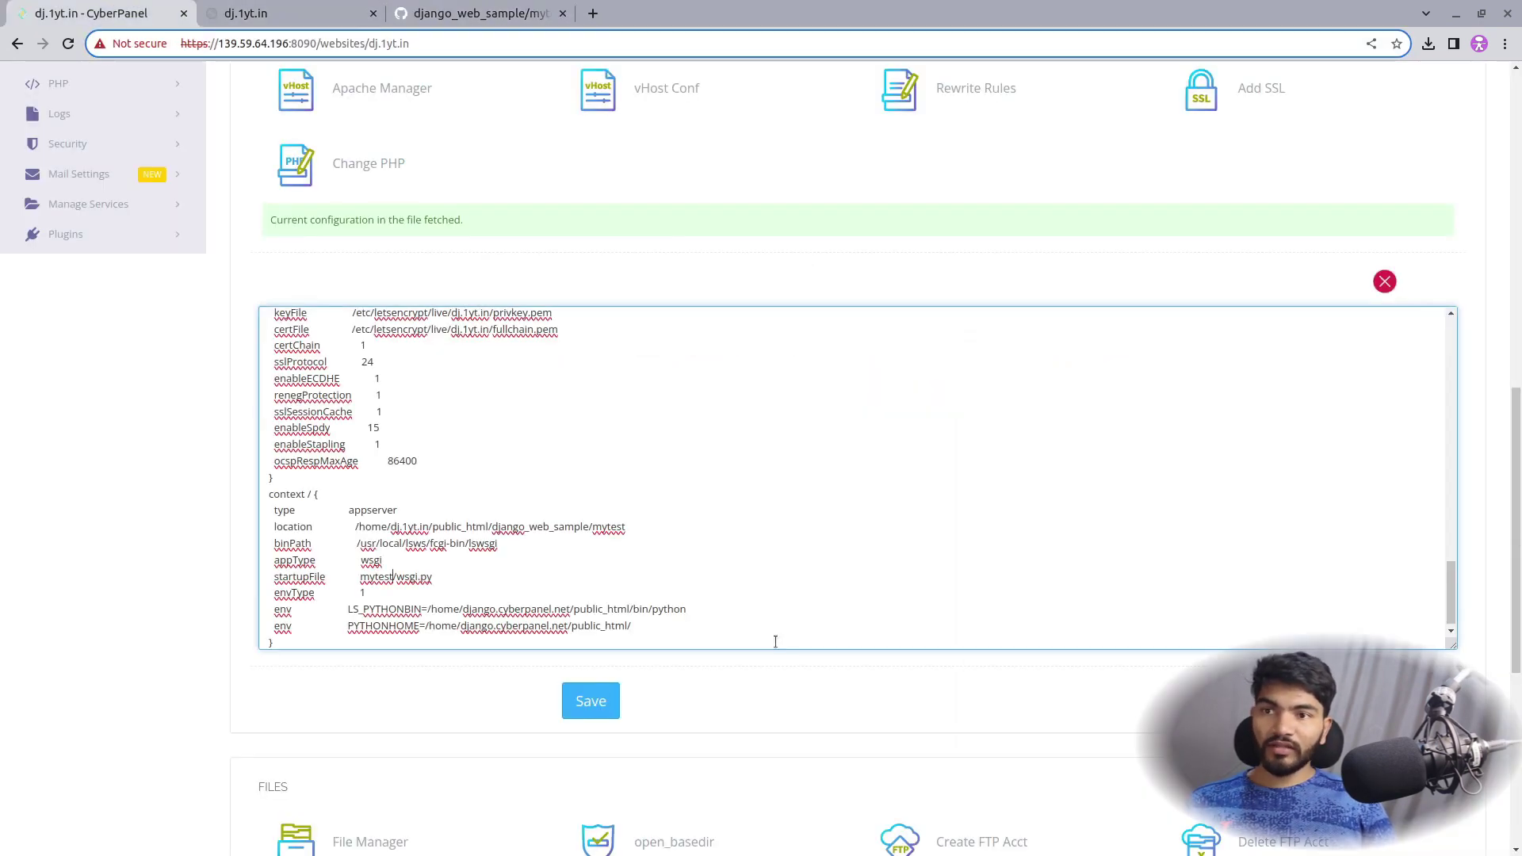
pyautogui.moveTo(627, 526); pyautogui.dragTo(356, 524)
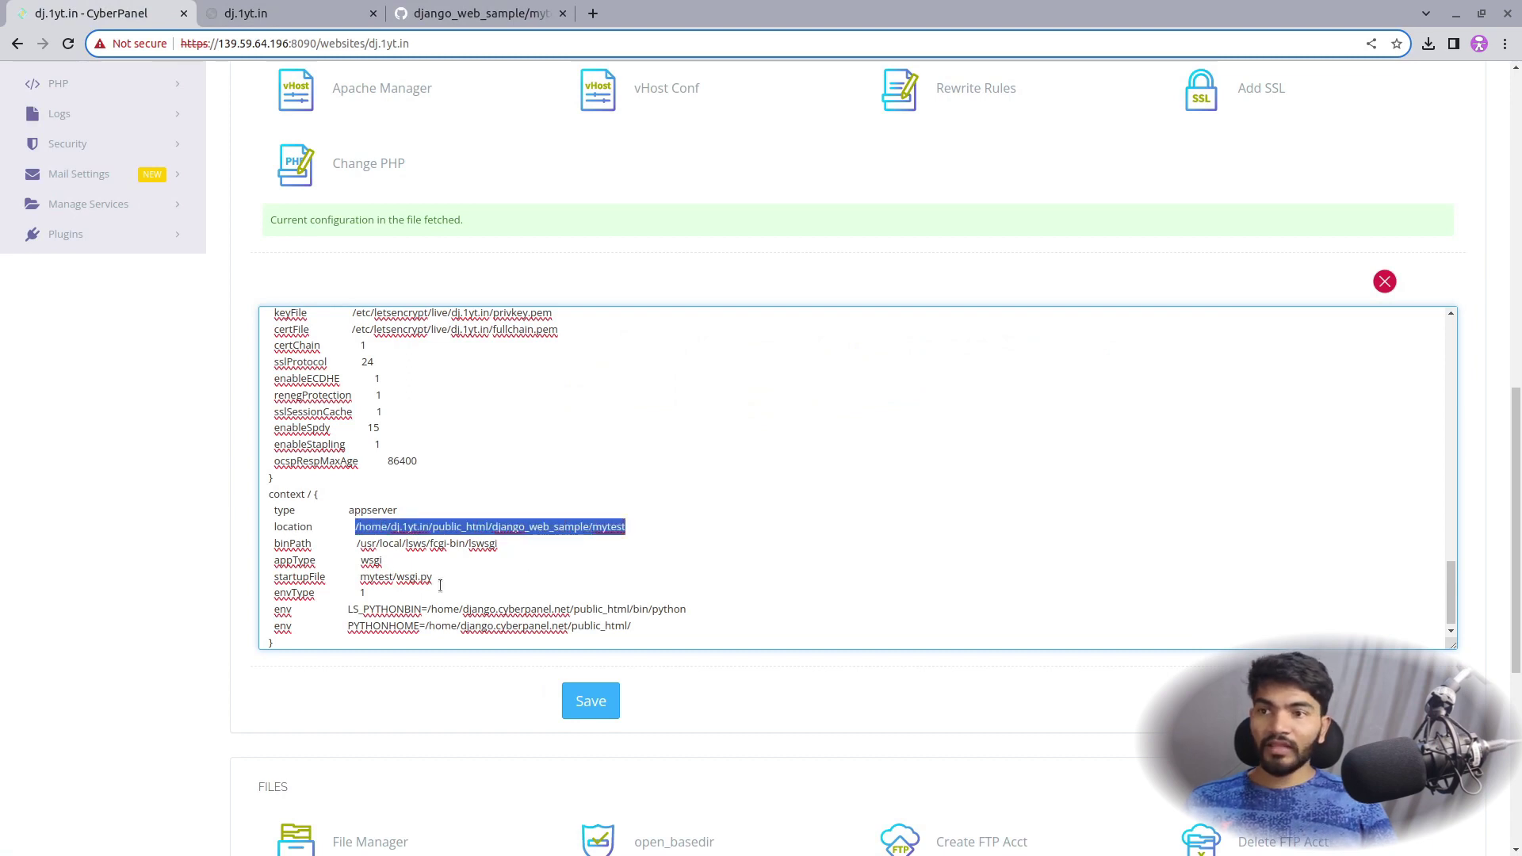
pyautogui.moveTo(358, 576); pyautogui.dragTo(433, 576)
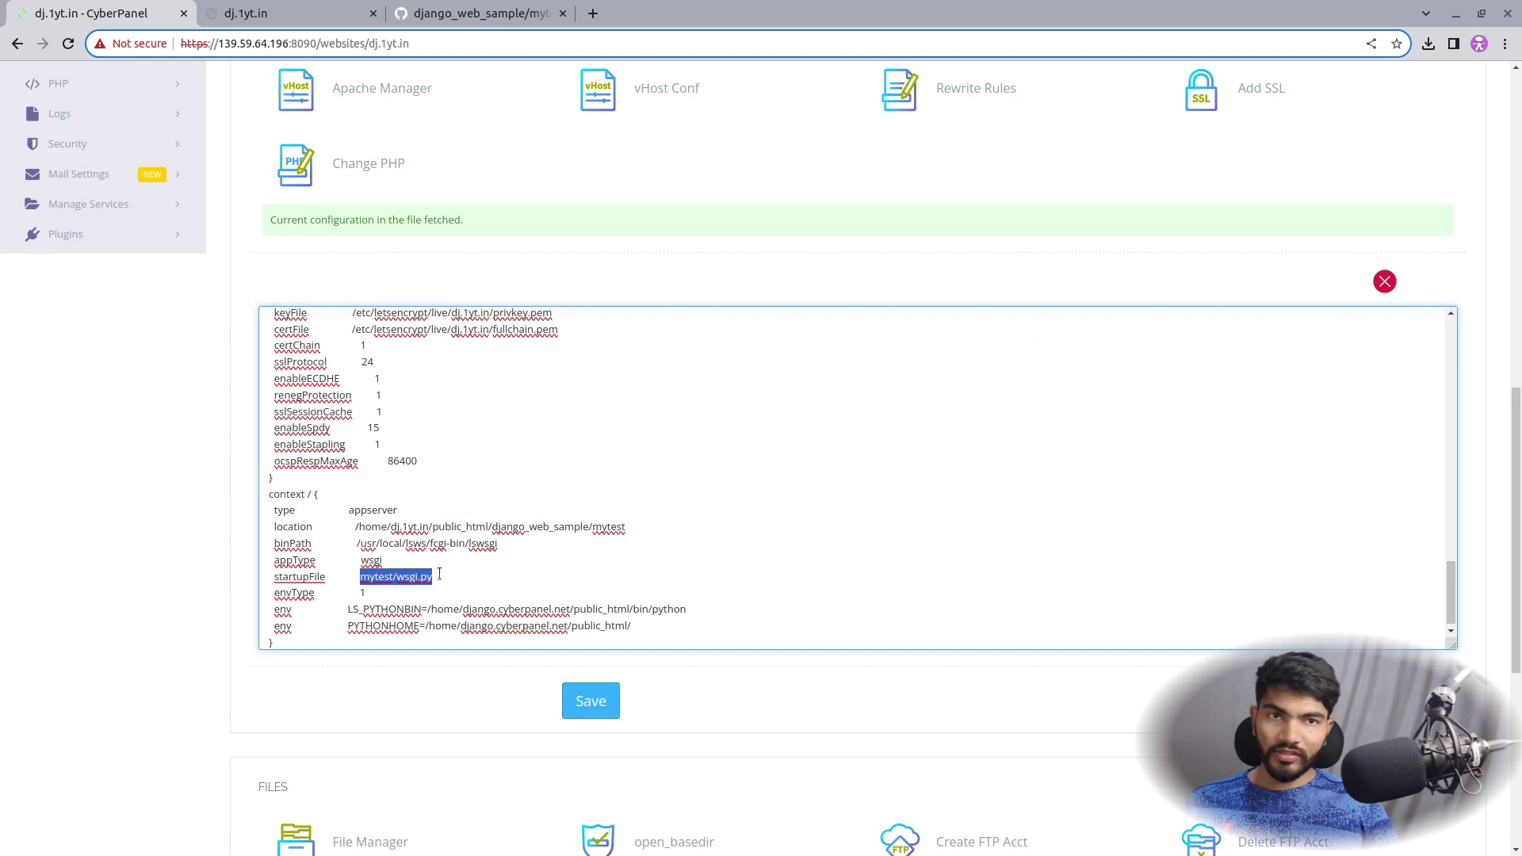
pyautogui.click(458, 576)
pyautogui.press('Up')
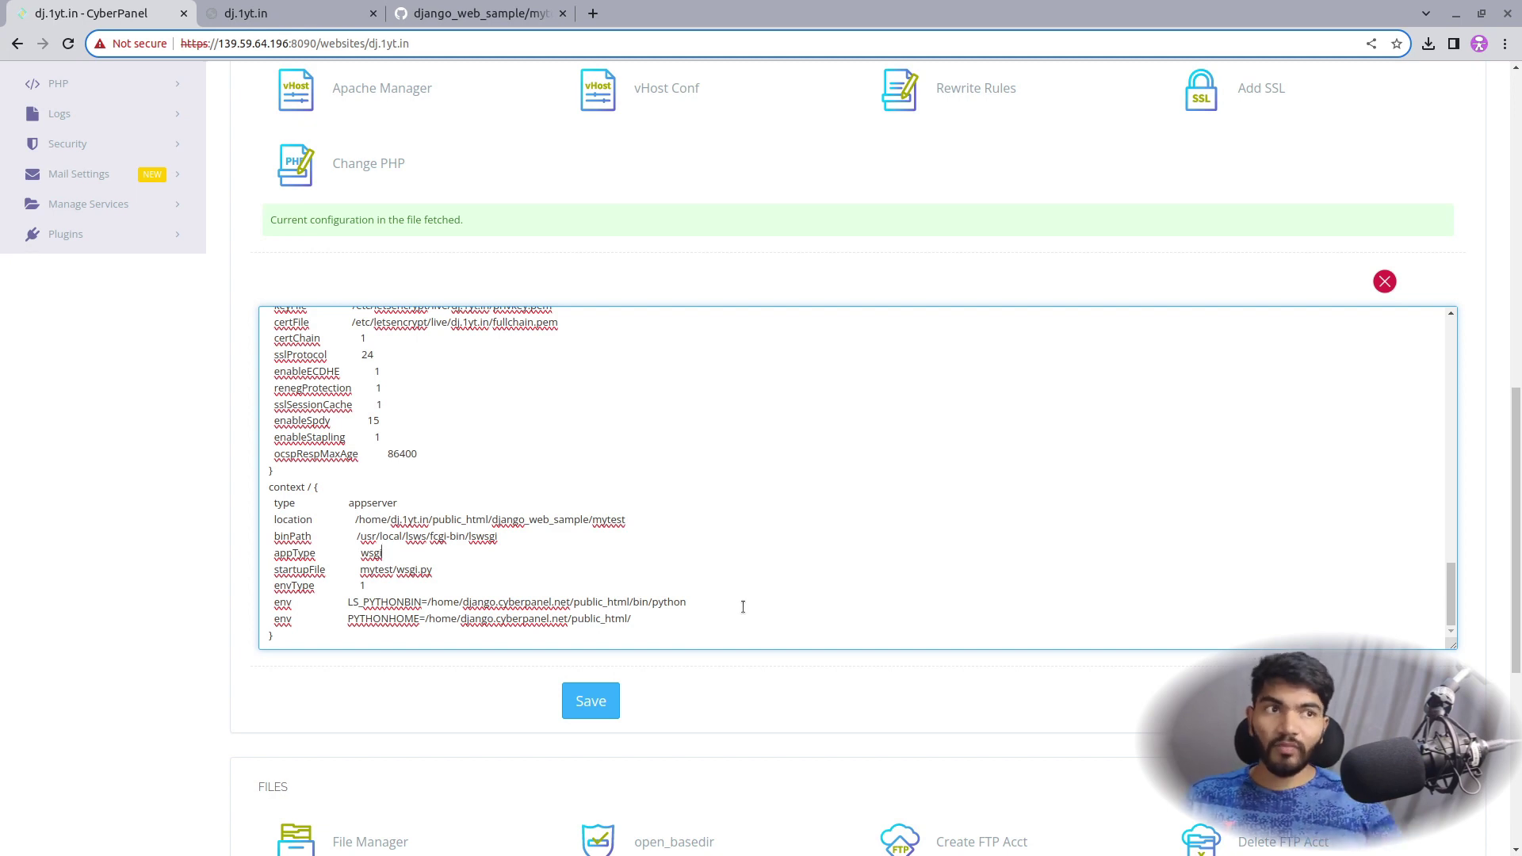
# Step: Switch to the terminal, return to root's home directory and clear the screen
pyautogui.hotkey('alt', 'Tab')
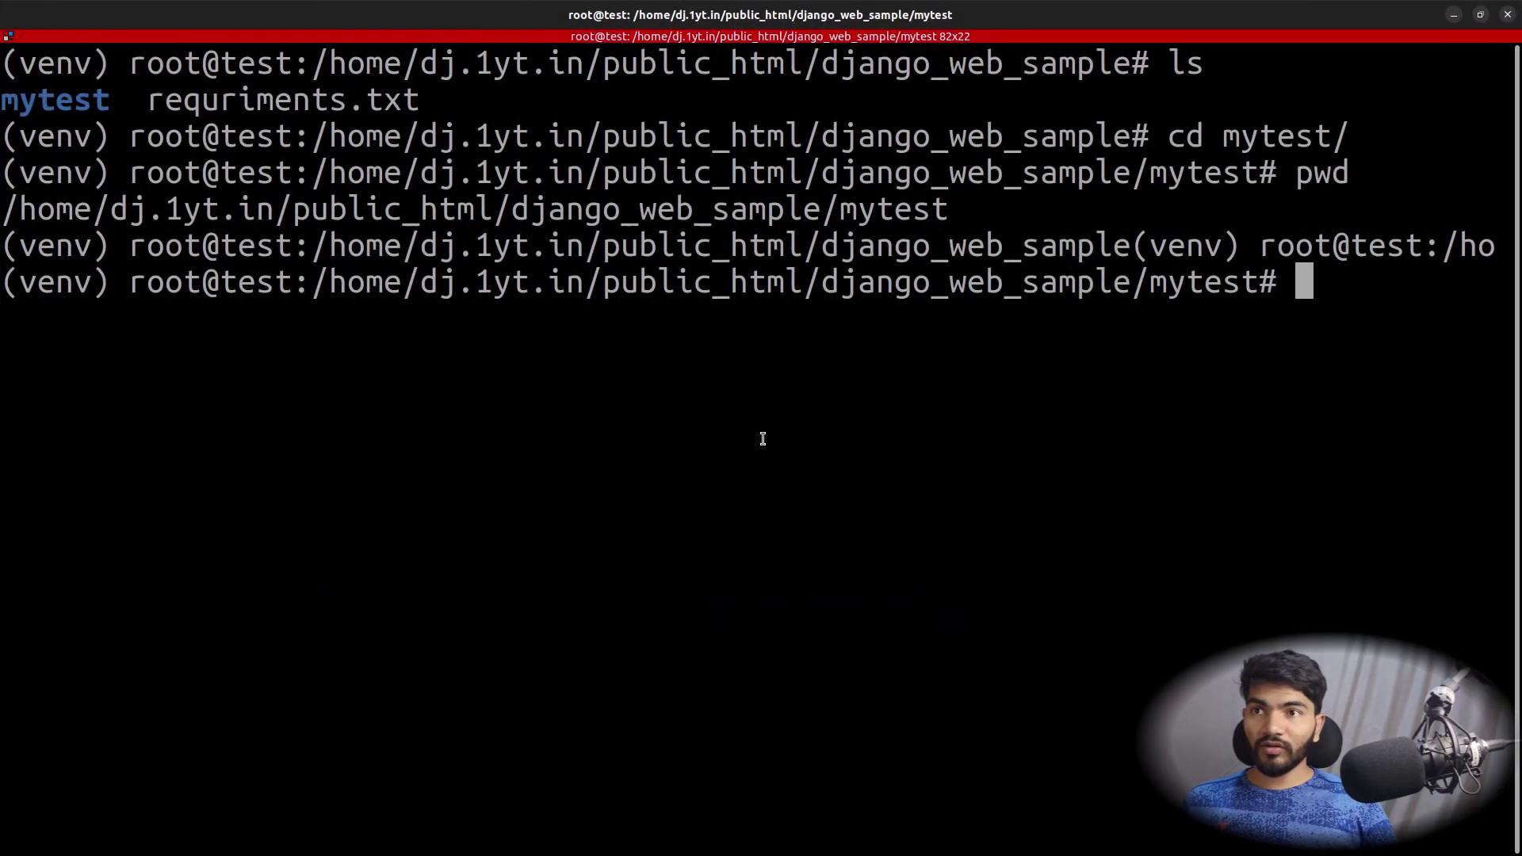
pyautogui.write('cd')
pyautogui.press('Return')
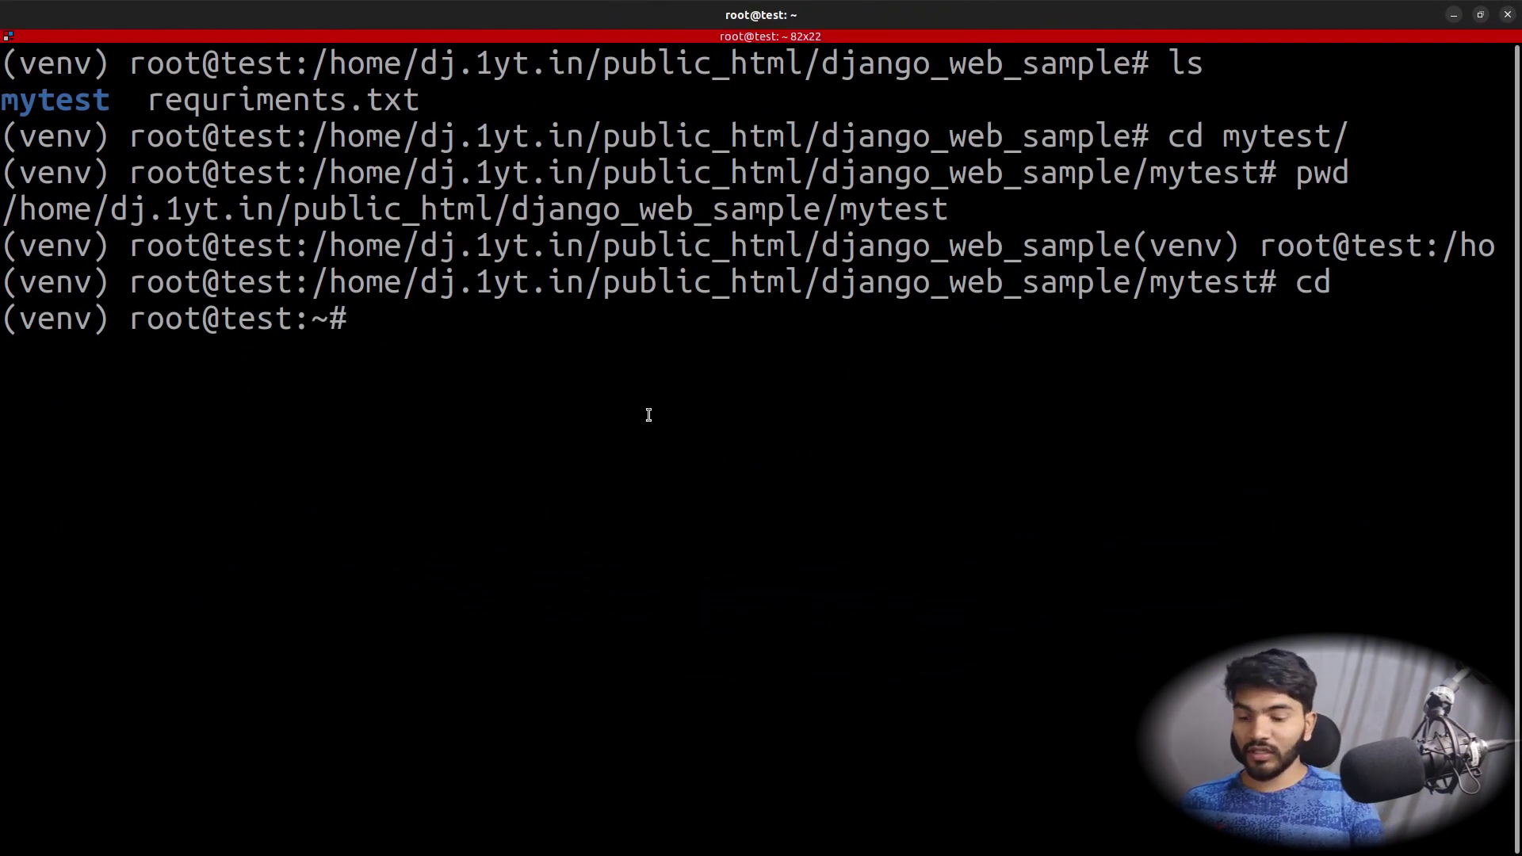
pyautogui.write('clear')
pyautogui.press('Return')
# Step: Change the terminal's working directory to the virtual environment folder /home/dj.1yt.in/public_html/venv/
pyautogui.write('cd /gho')
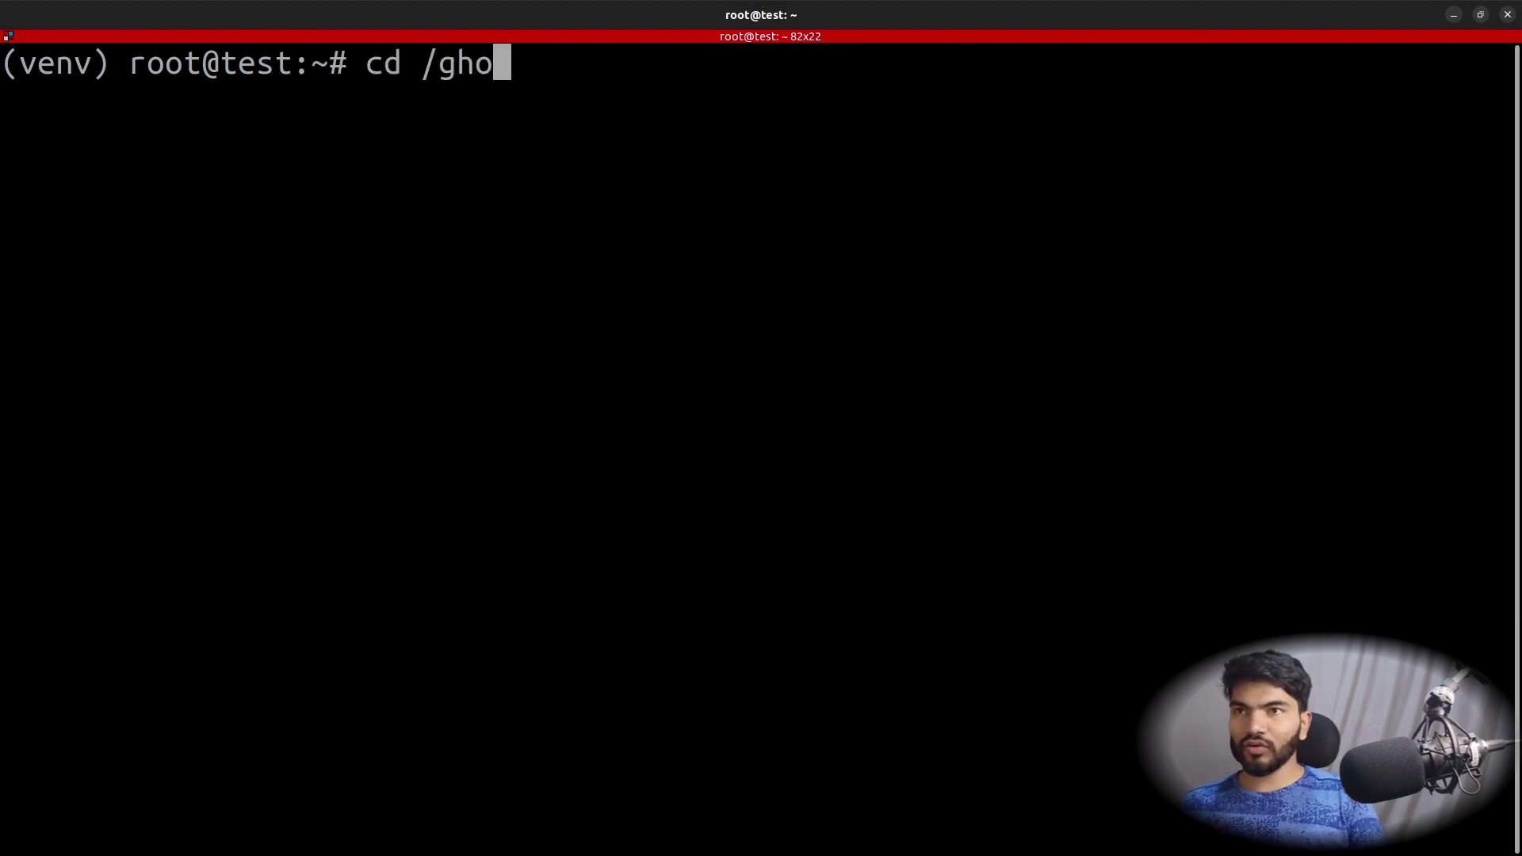
pyautogui.press('BackSpace')
pyautogui.press('BackSpace')
pyautogui.press('BackSpace')
pyautogui.write('home/')
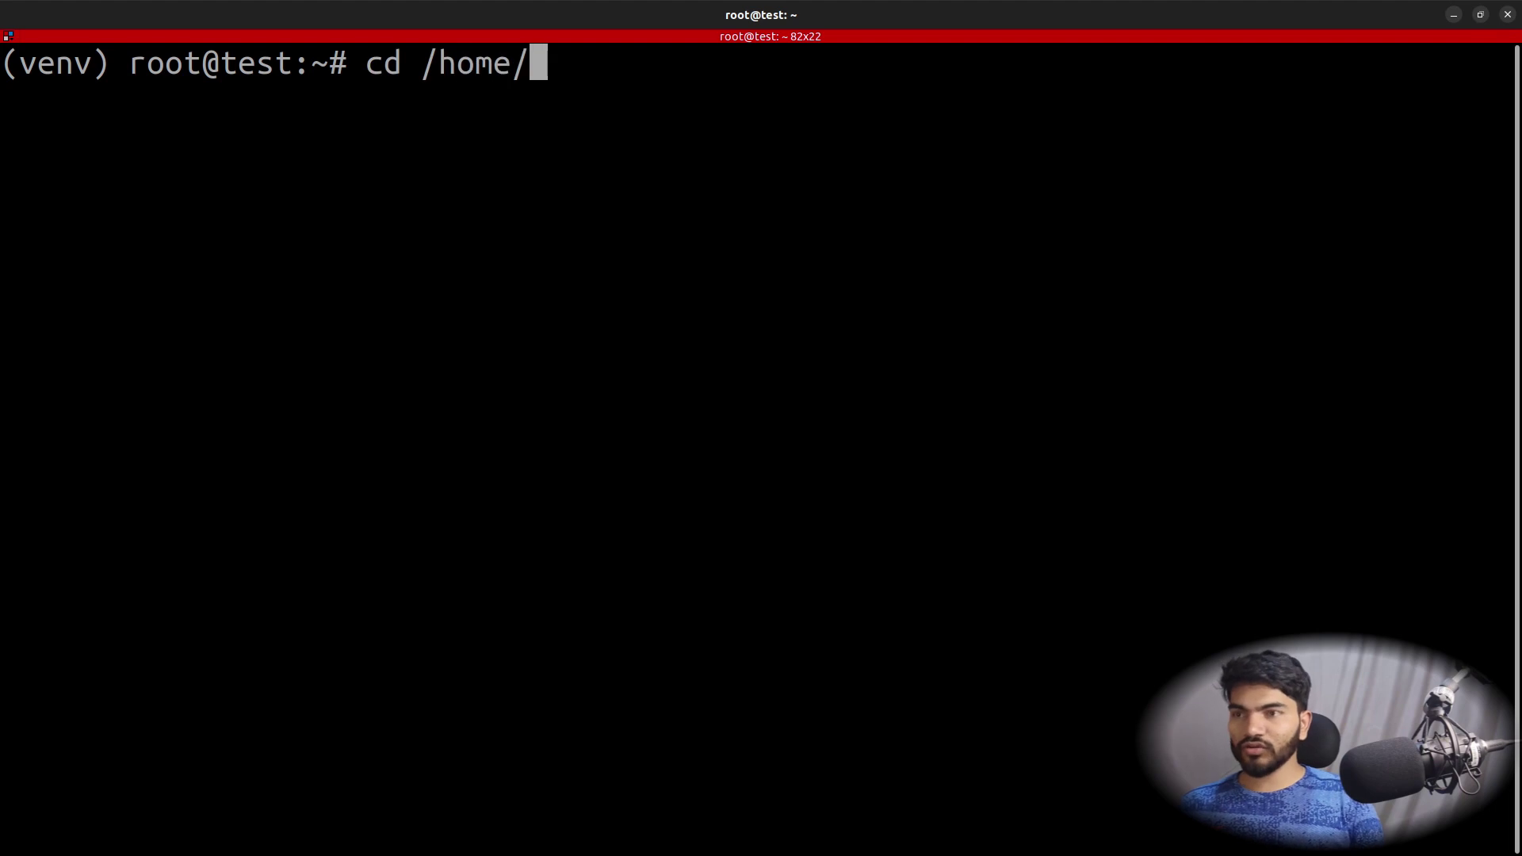
pyautogui.write('d')
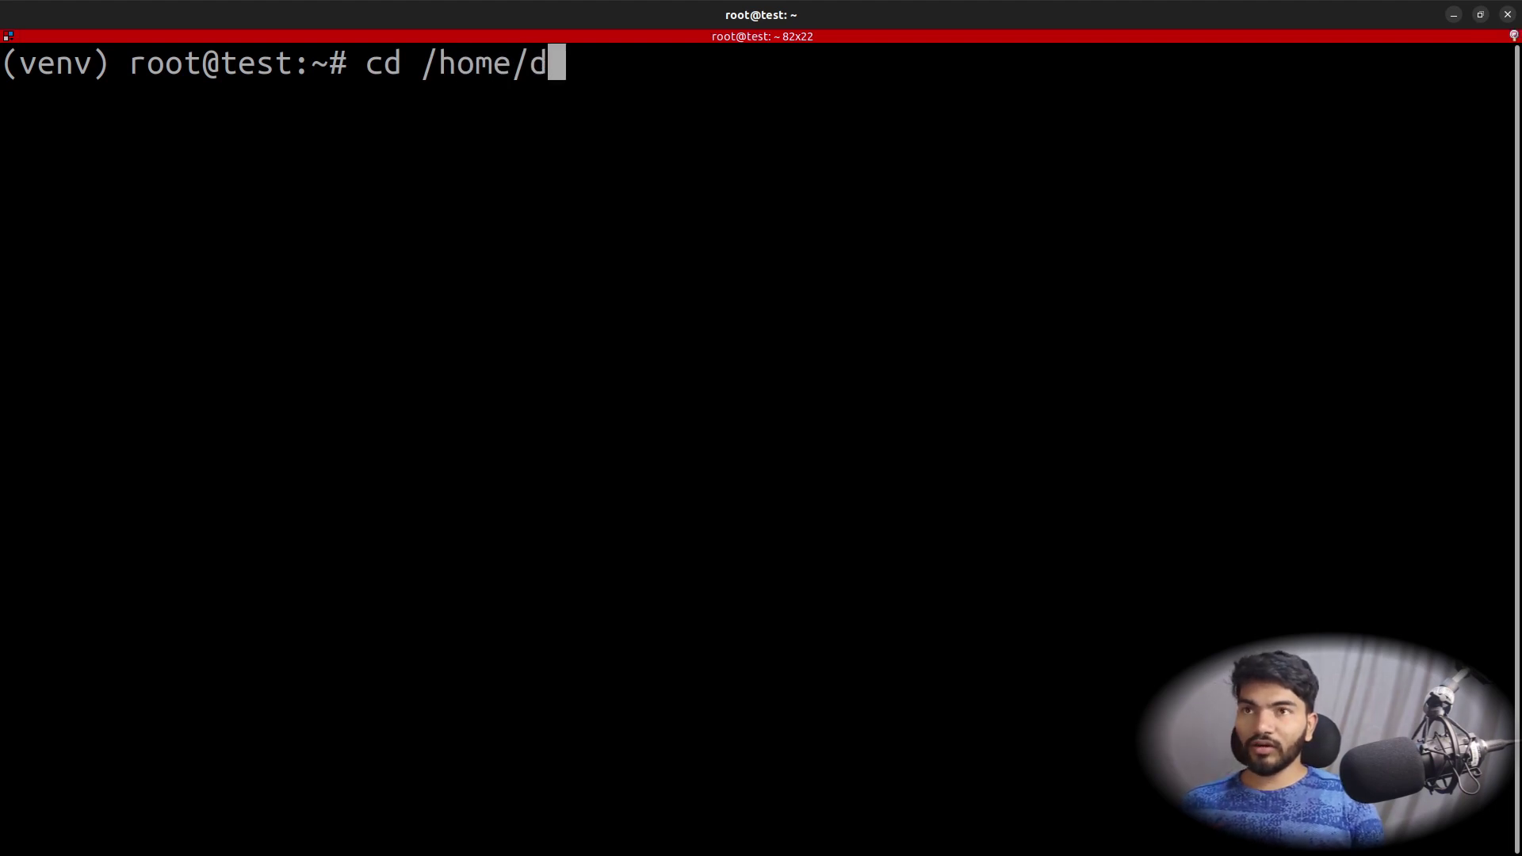
pyautogui.write('j')
pyautogui.press('Tab')
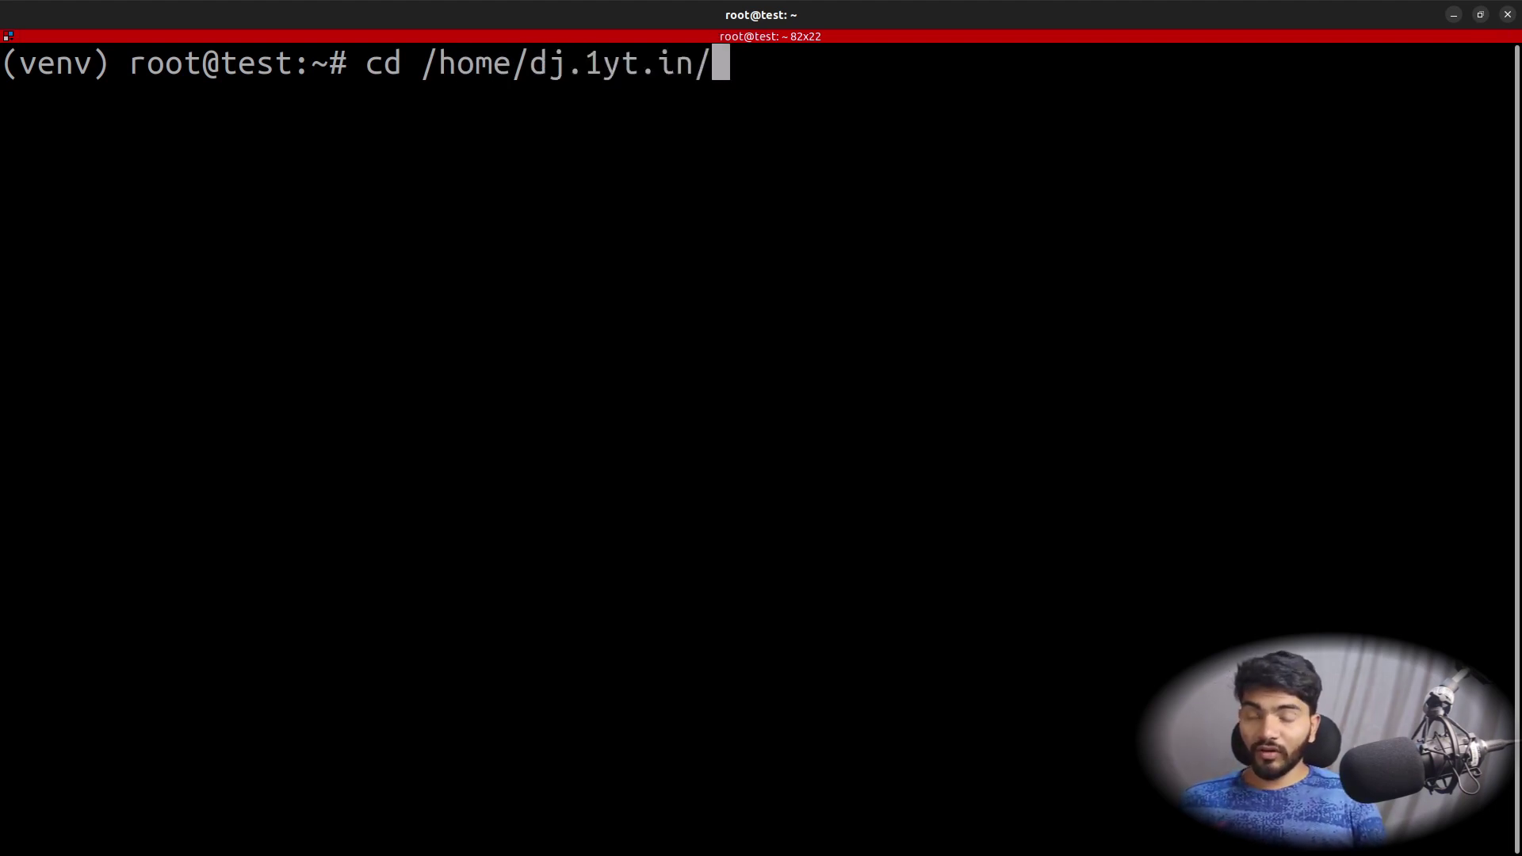
pyautogui.write('pu')
pyautogui.press('Tab')
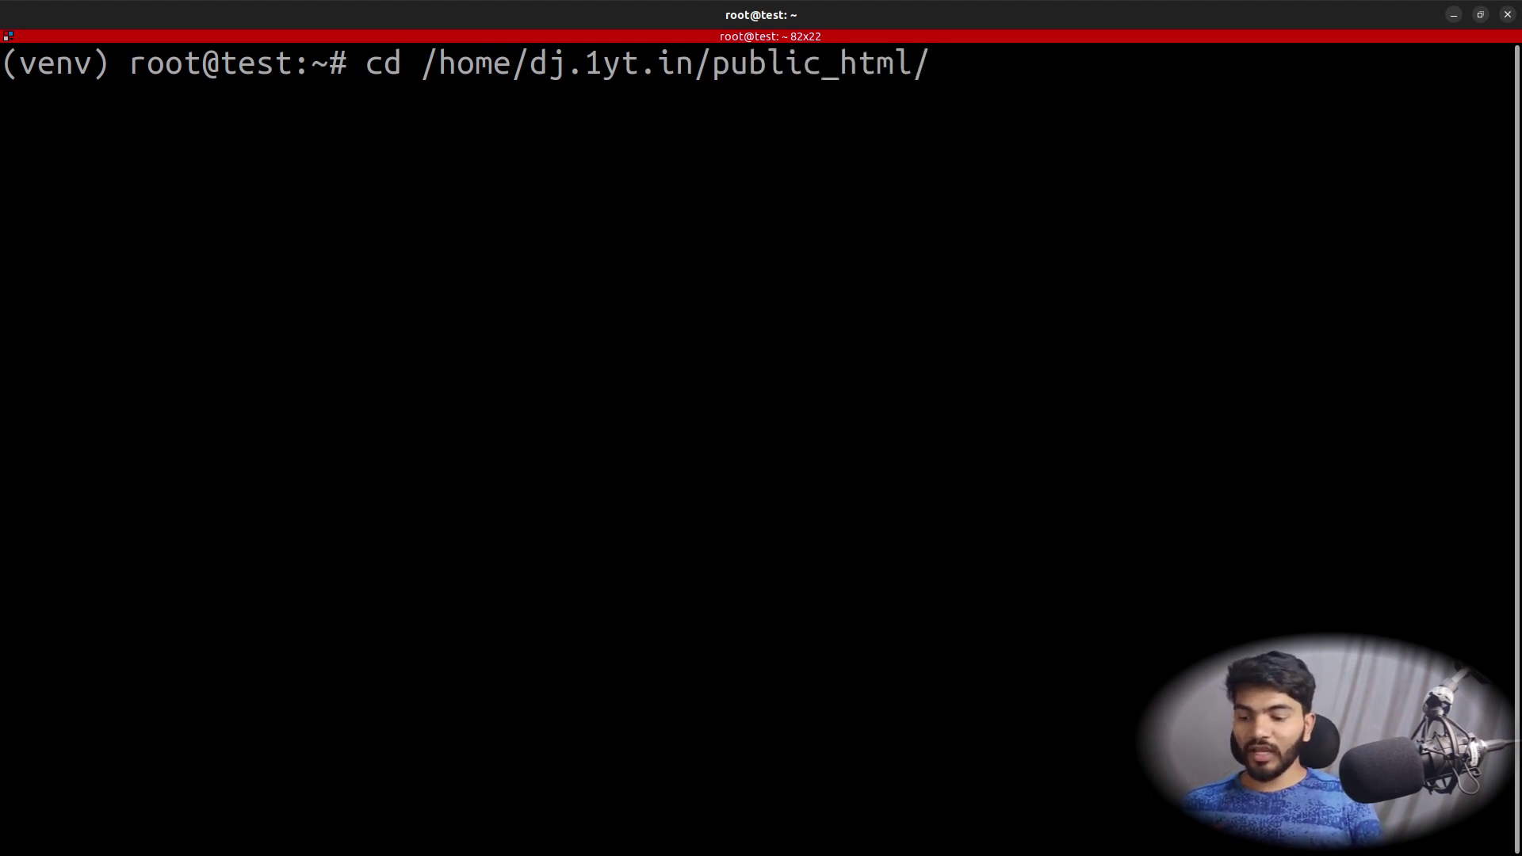
pyautogui.write('v')
pyautogui.press('Tab')
pyautogui.press('Return')
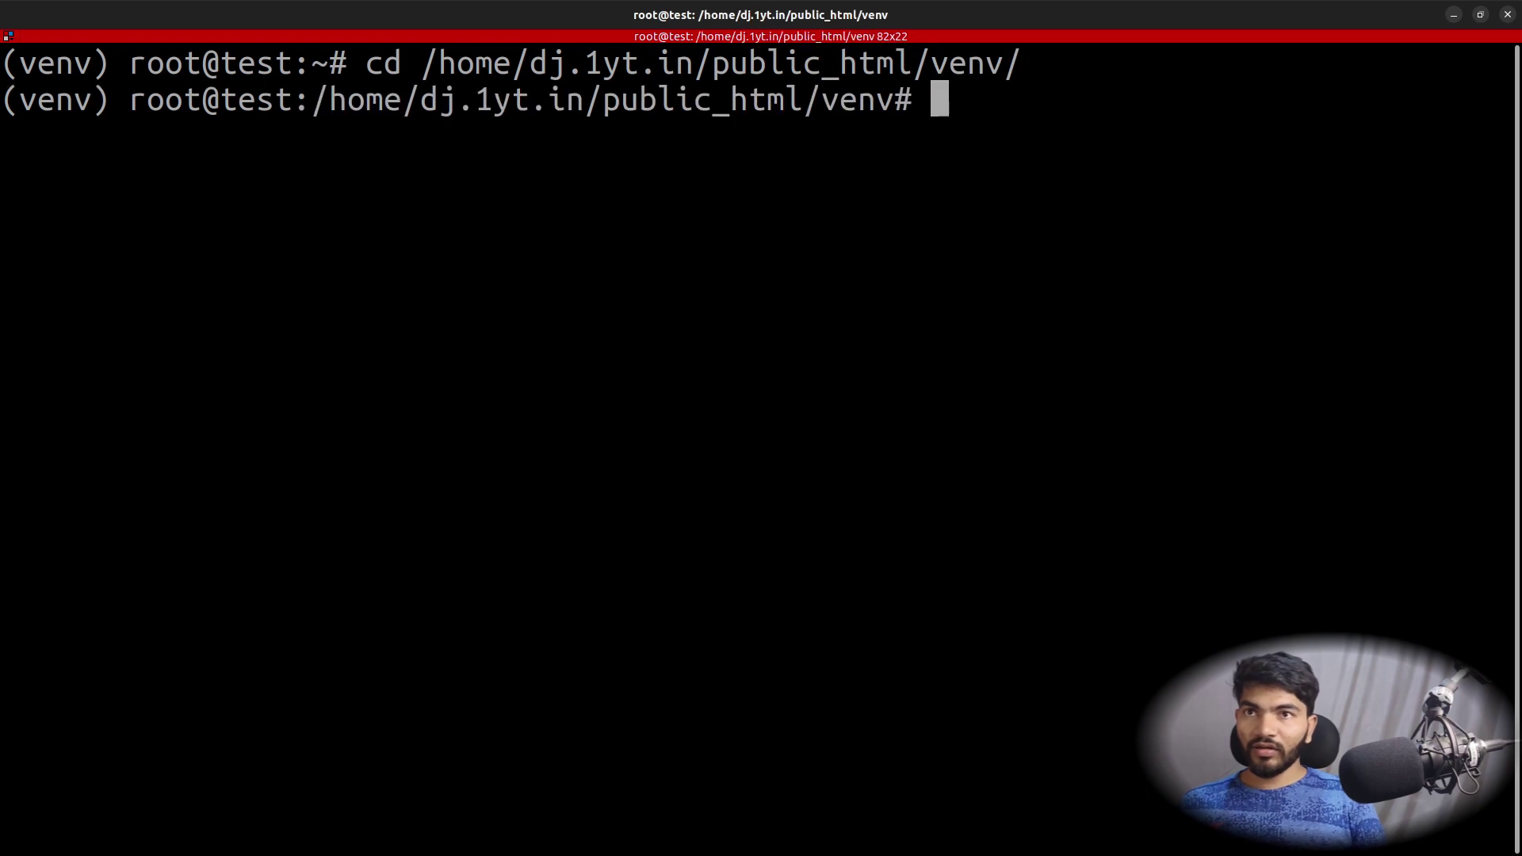
# Step: Print and copy the venv path, and set LS_PYTHONBIN in the vHost context block to /home/dj.1yt.in/public_html/venv/bin/python
pyautogui.write('pwd')
pyautogui.press('Return')
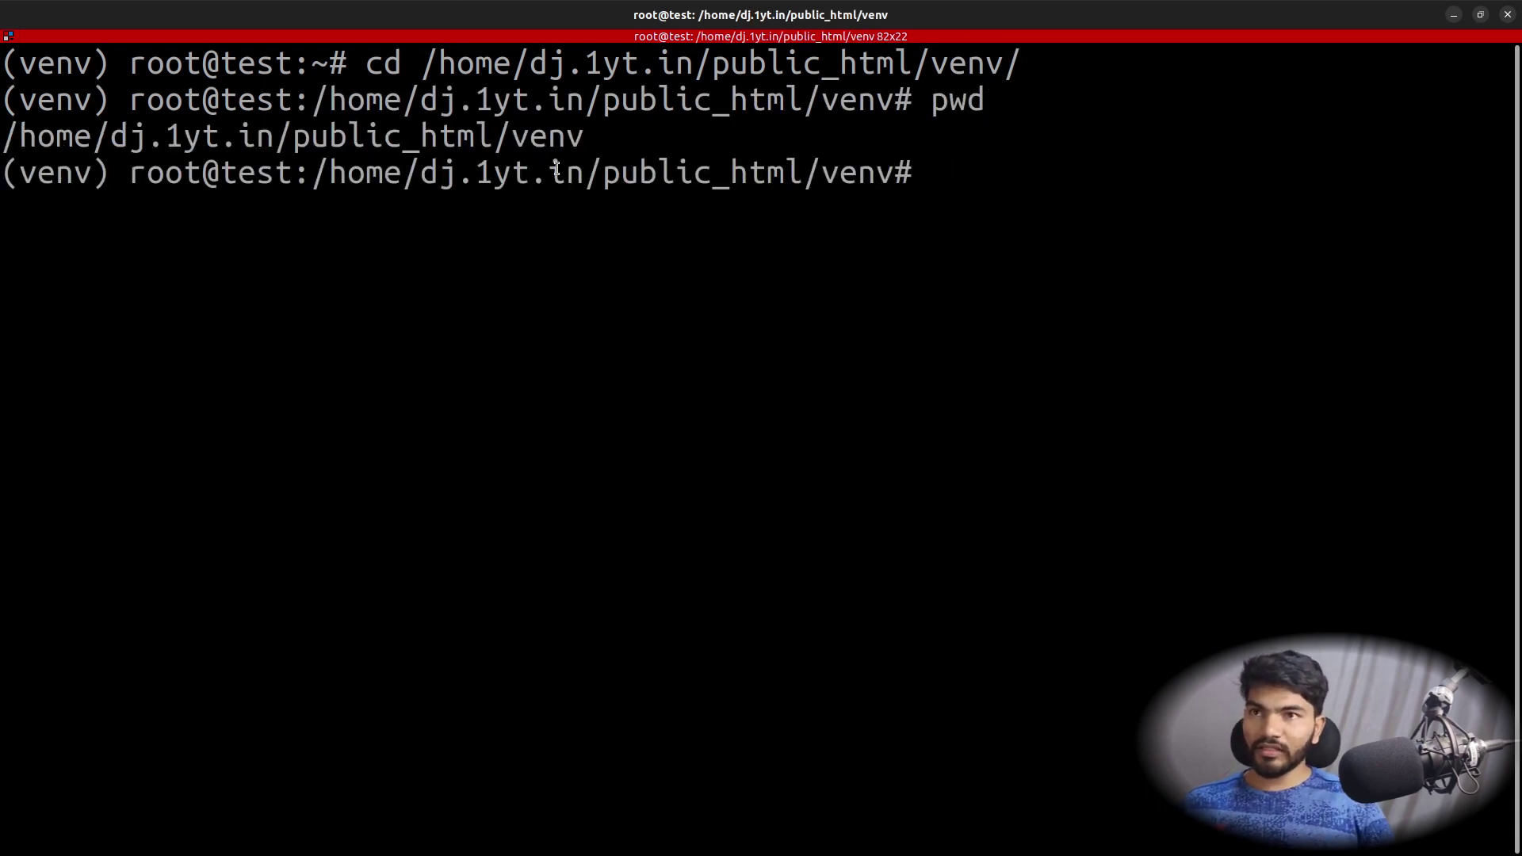
pyautogui.tripleClick(555, 136)
pyautogui.hotkey('ctrl', 'c')
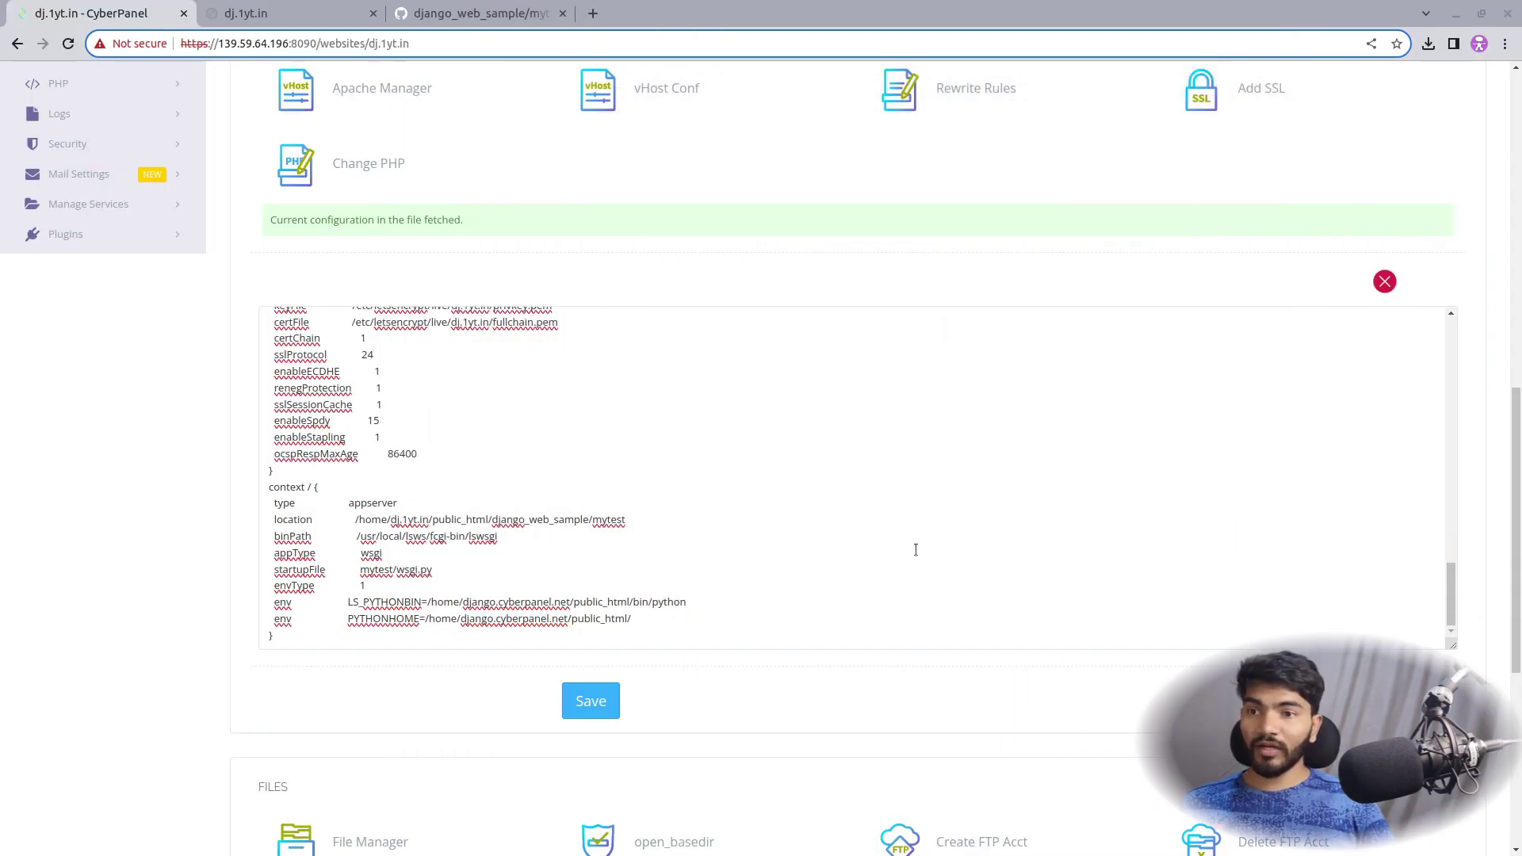
pyautogui.click(895, 567)
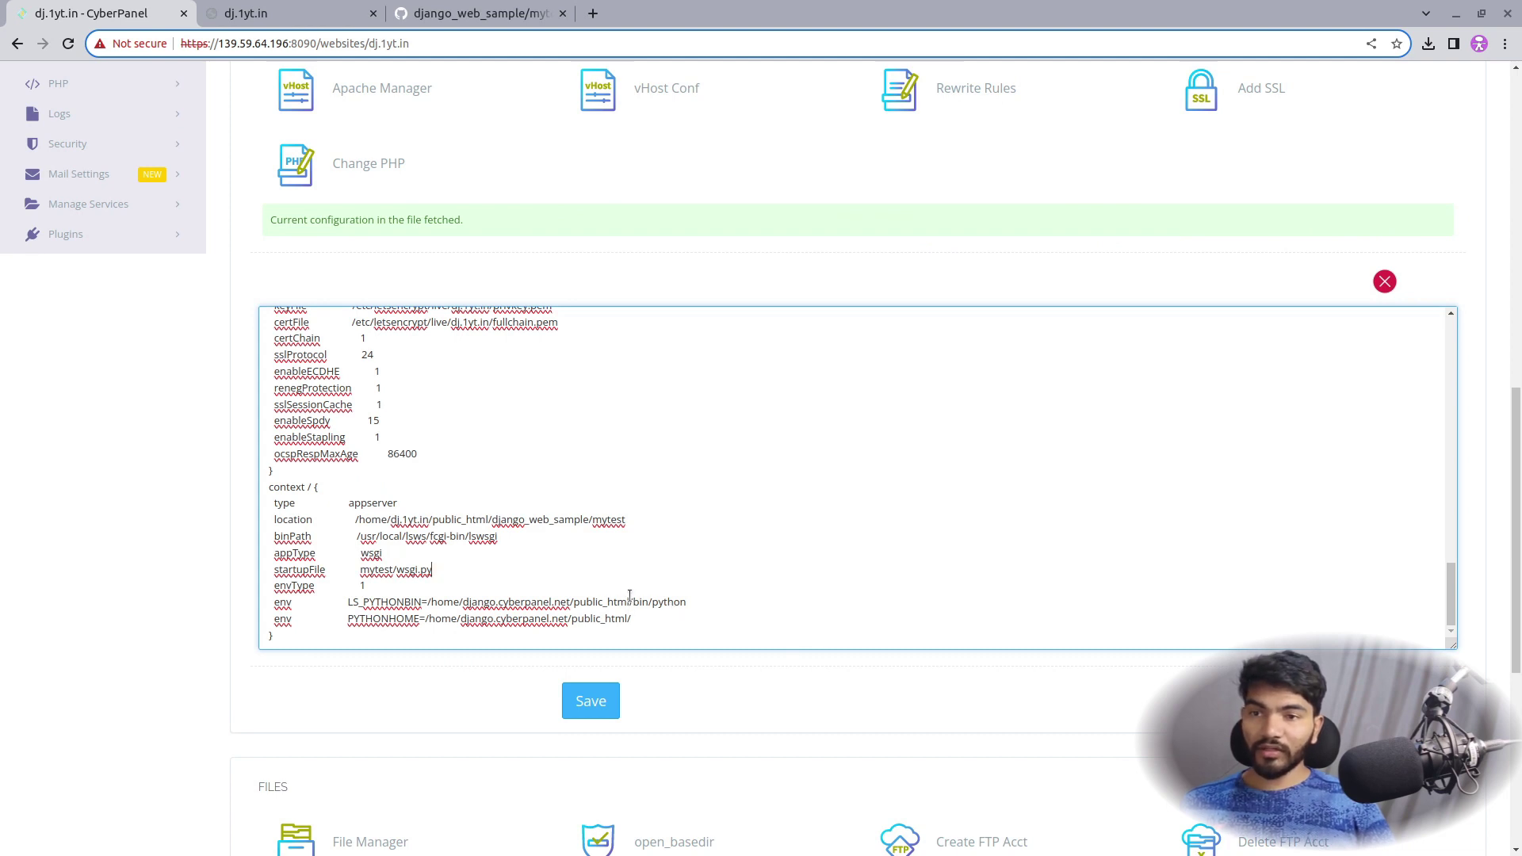
pyautogui.moveTo(630, 596); pyautogui.dragTo(427, 595)
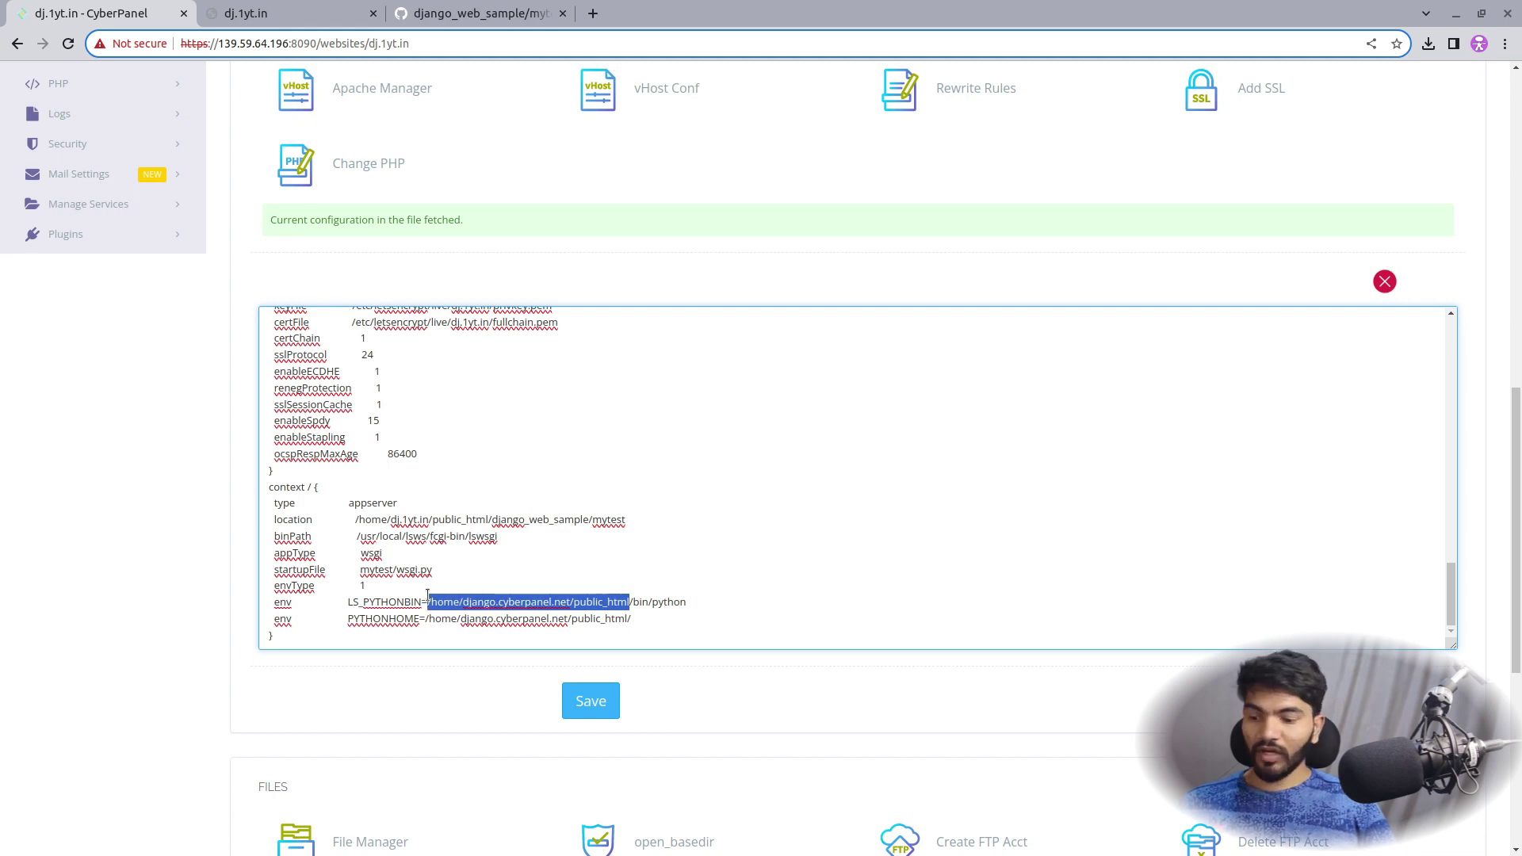
pyautogui.hotkey('ctrl', 'v')
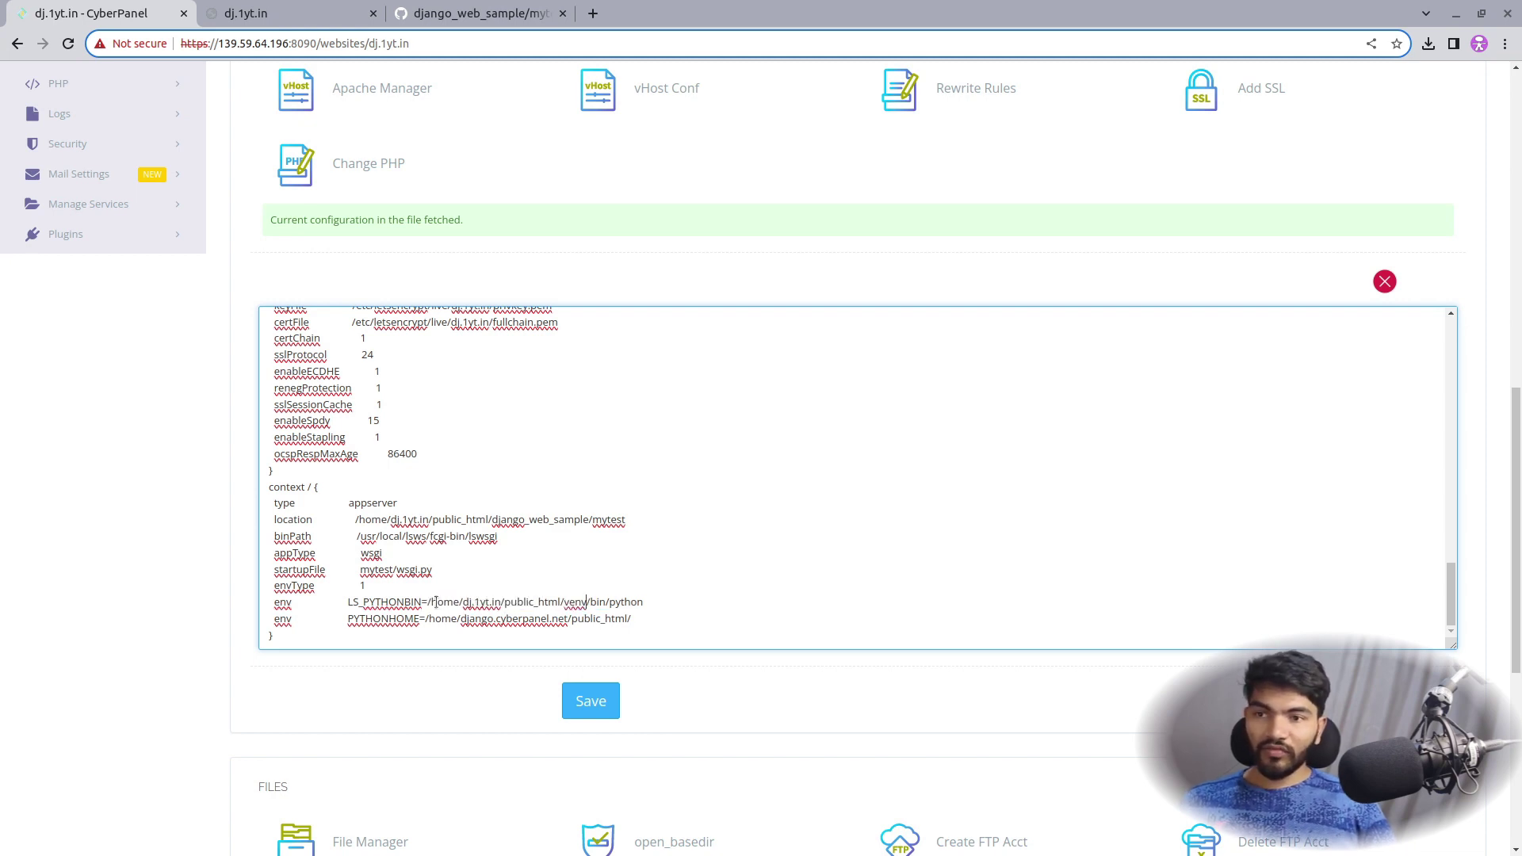
pyautogui.click(571, 601)
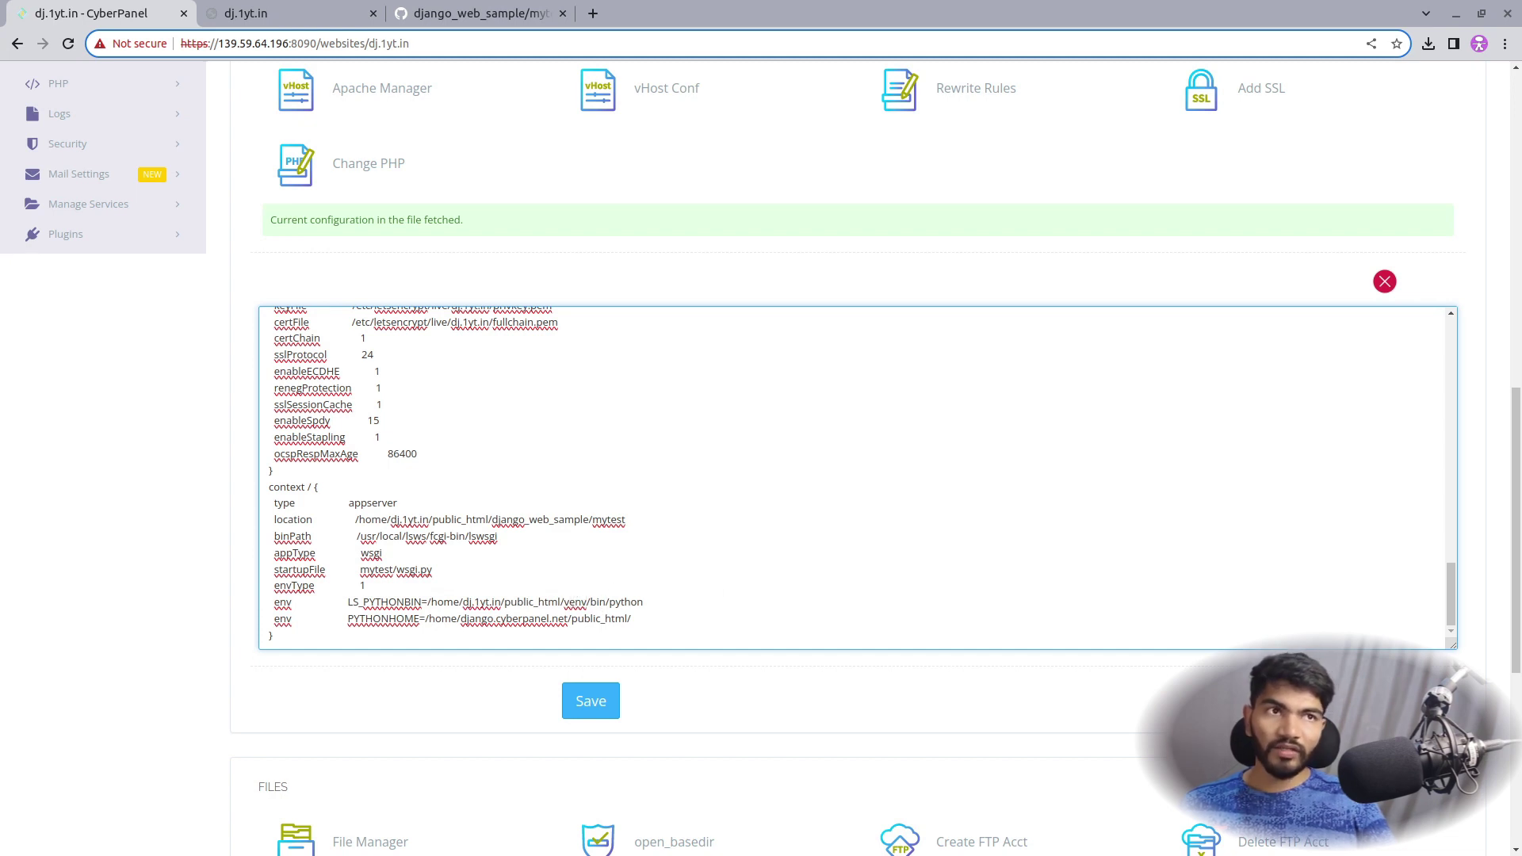
# Step: List the contents of the venv folder and its bin subfolder in the terminal to check the Python path
pyautogui.hotkey('alt', 'Tab')
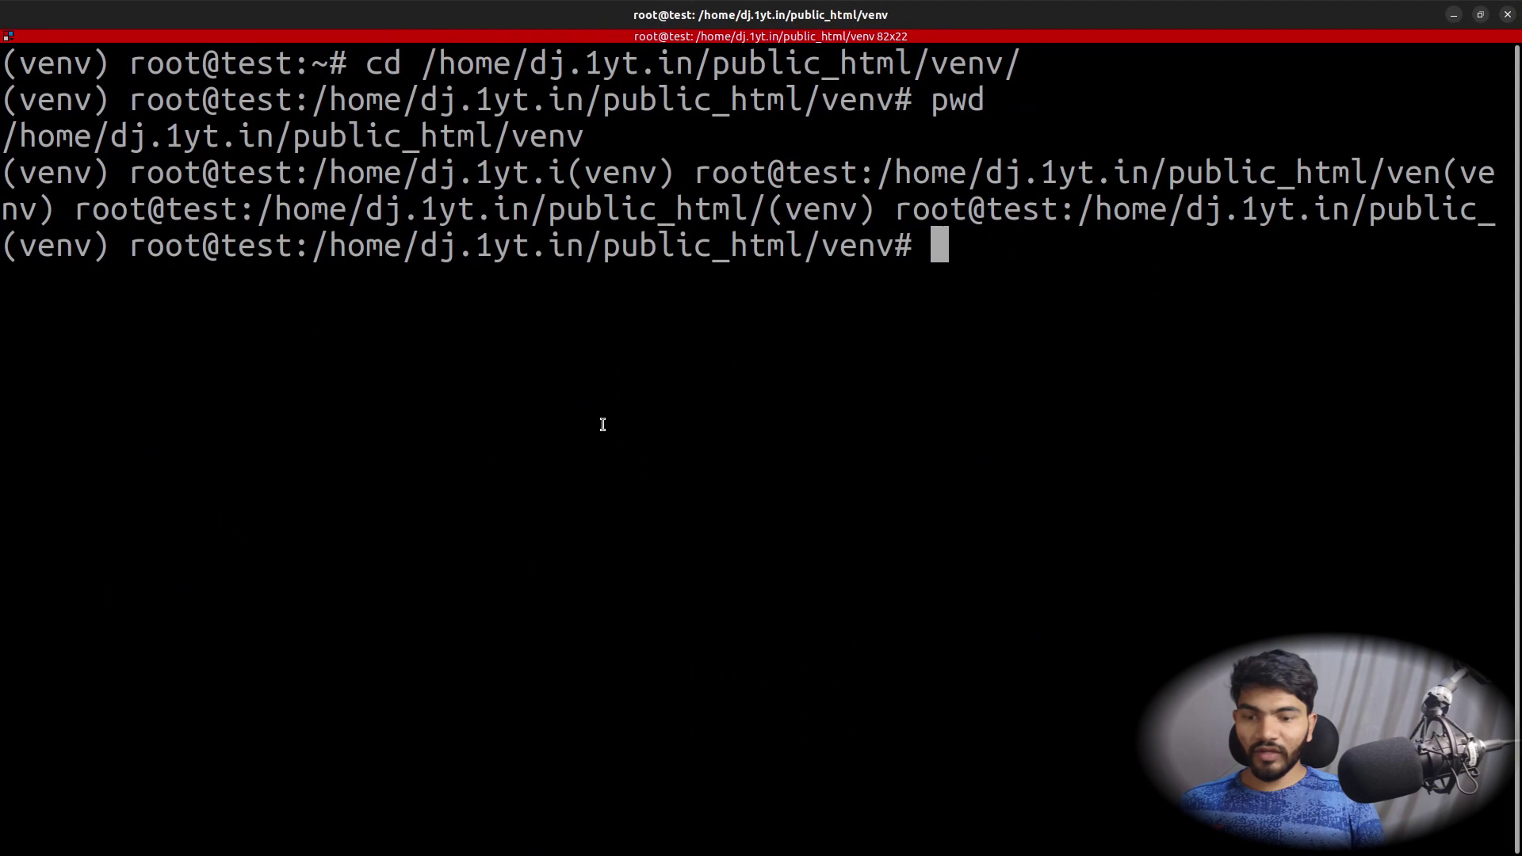
pyautogui.write('ls')
pyautogui.press('Return')
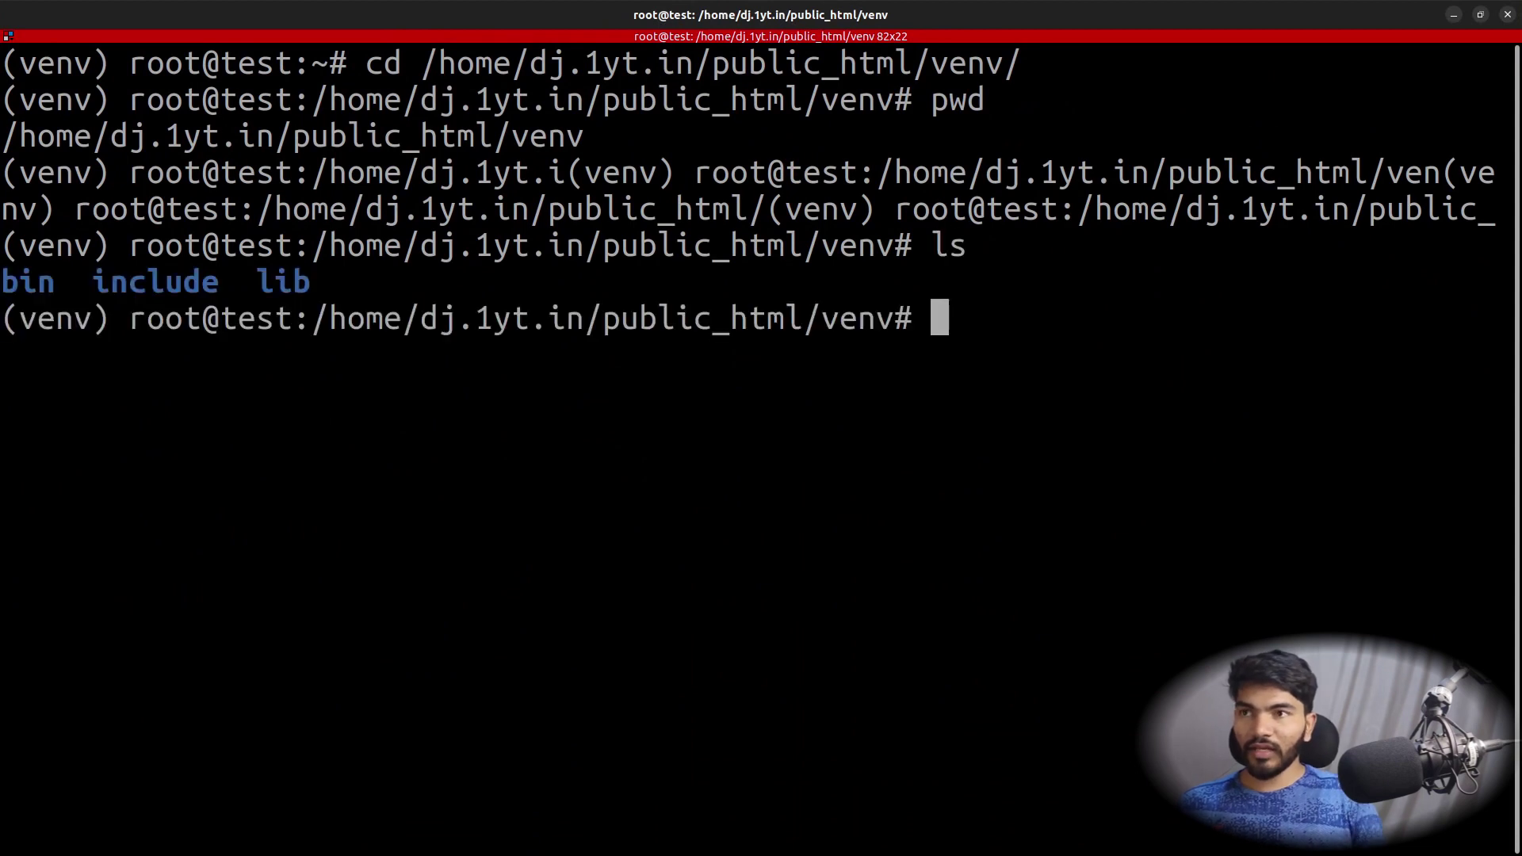
pyautogui.write('ls ')
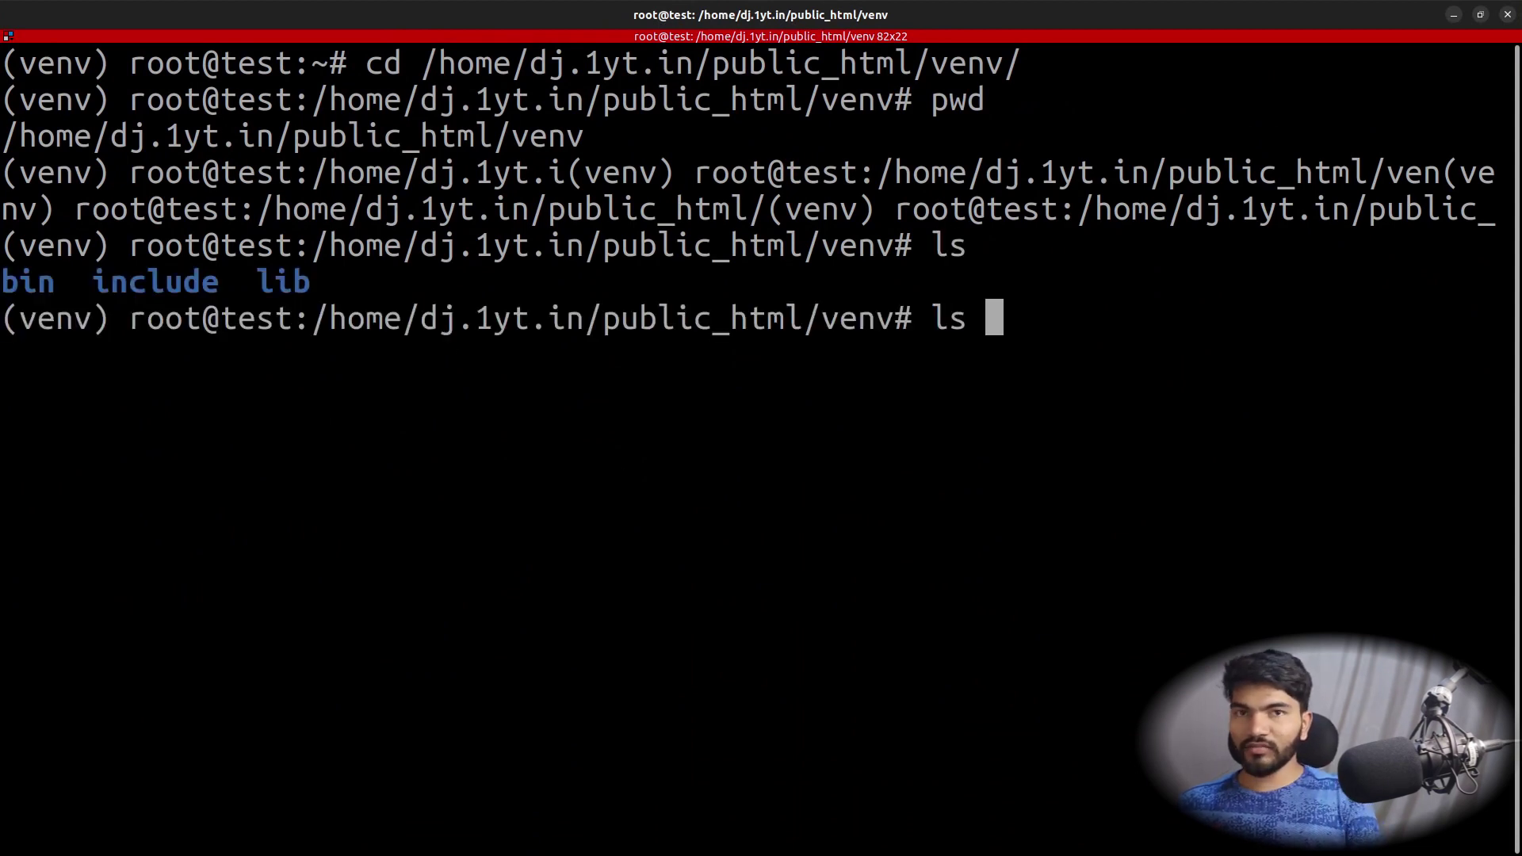
pyautogui.write('bin/')
pyautogui.press('Return')
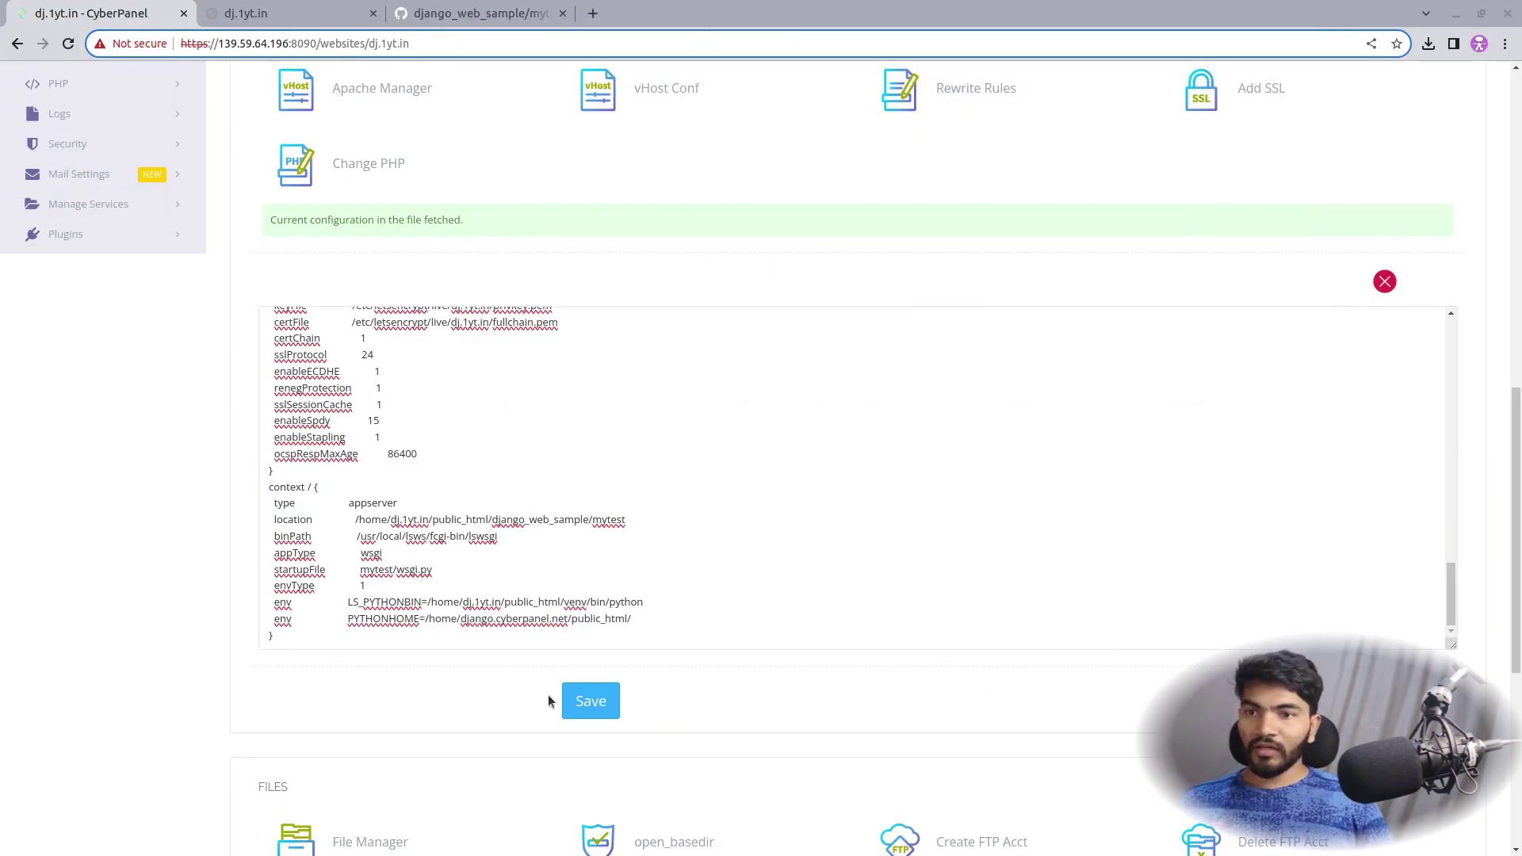
# Step: Set PYTHONHOME in the context block to /home/dj.1yt.in/public_html/venv/ and save the vHost configuration
pyautogui.moveTo(627, 618); pyautogui.dragTo(425, 613)
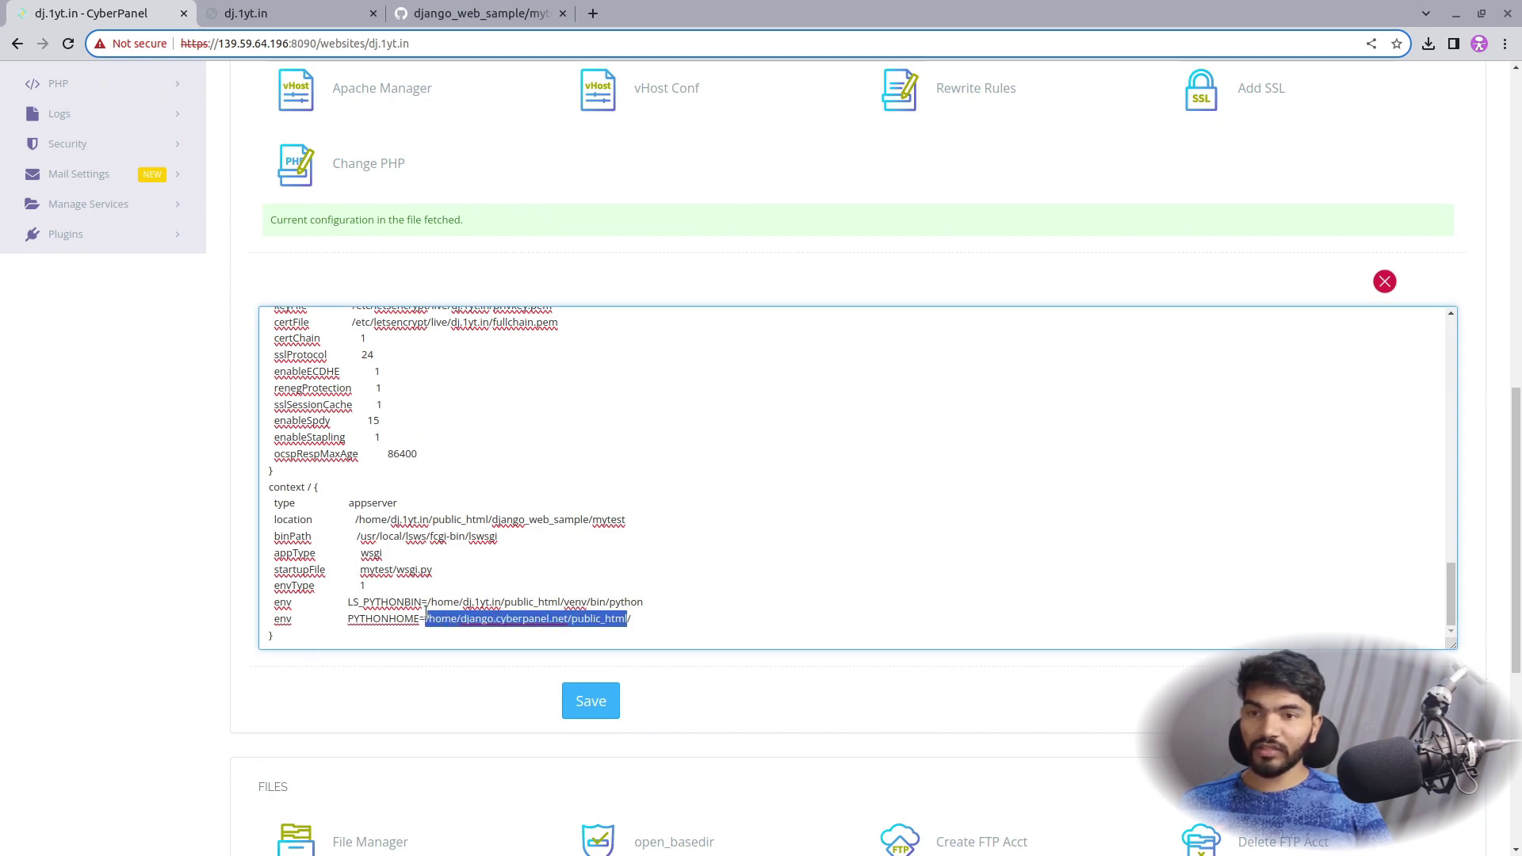
pyautogui.hotkey('ctrl', 'v')
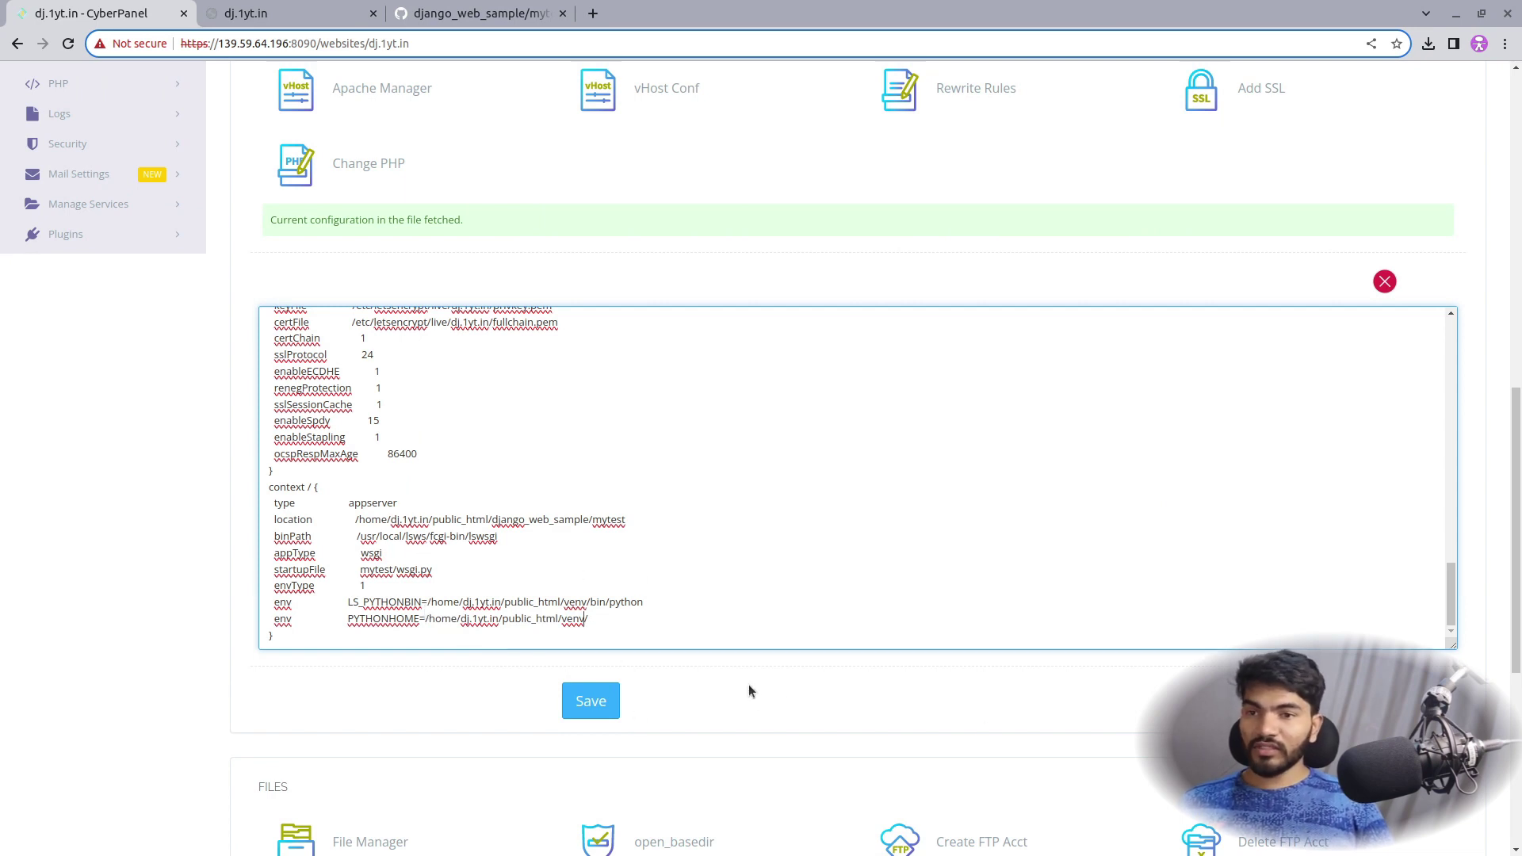
pyautogui.click(591, 702)
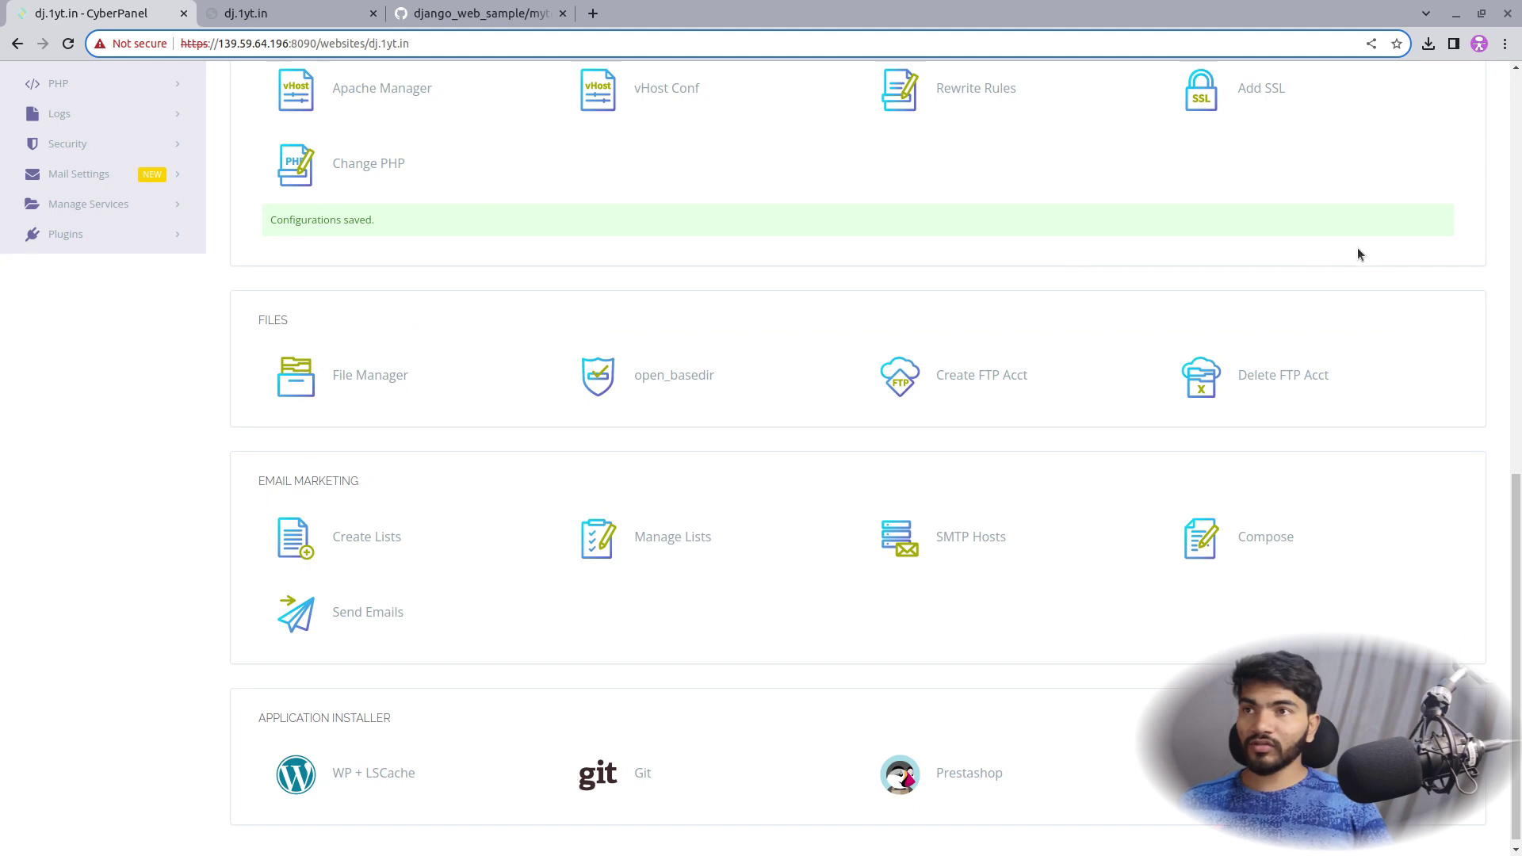
# Step: Reload the dj.1yt.in website and read its page to check whether the Django application is served
pyautogui.click(286, 14)
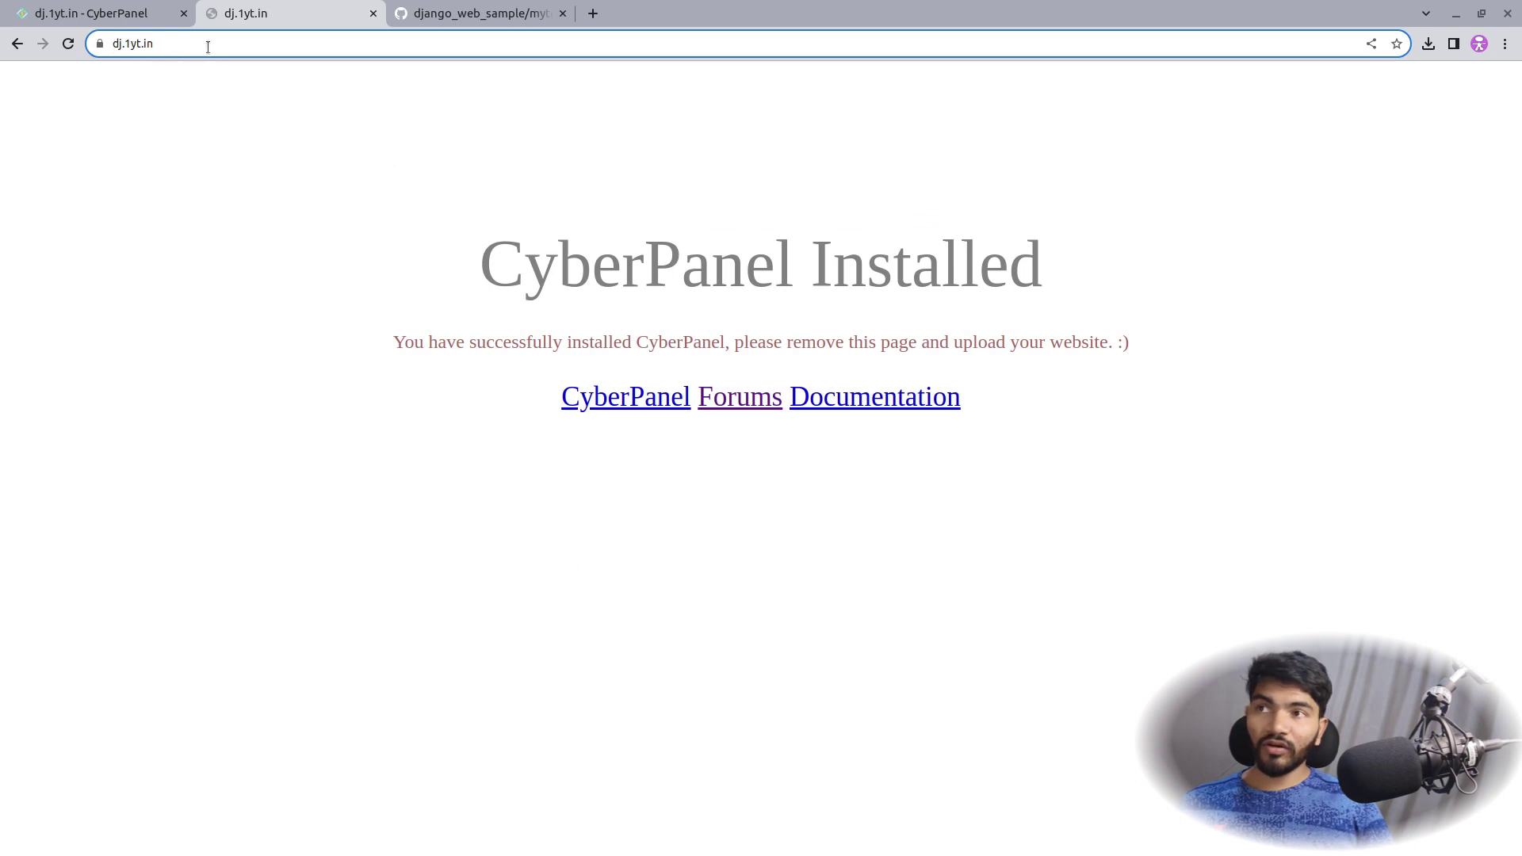
pyautogui.click(68, 43)
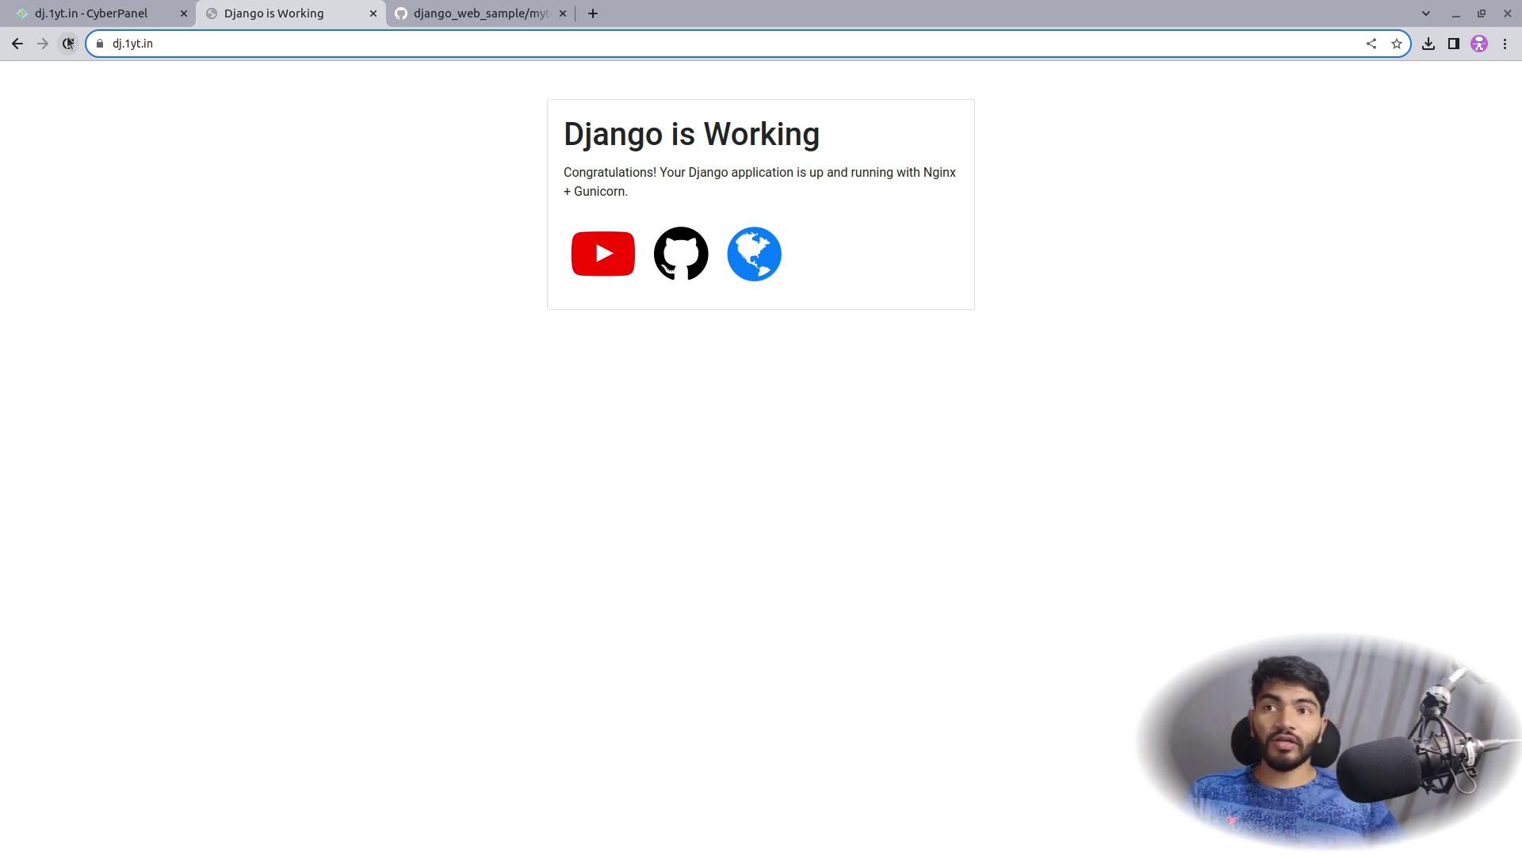
pyautogui.moveTo(572, 173); pyautogui.dragTo(902, 179)
pyautogui.click(919, 172)
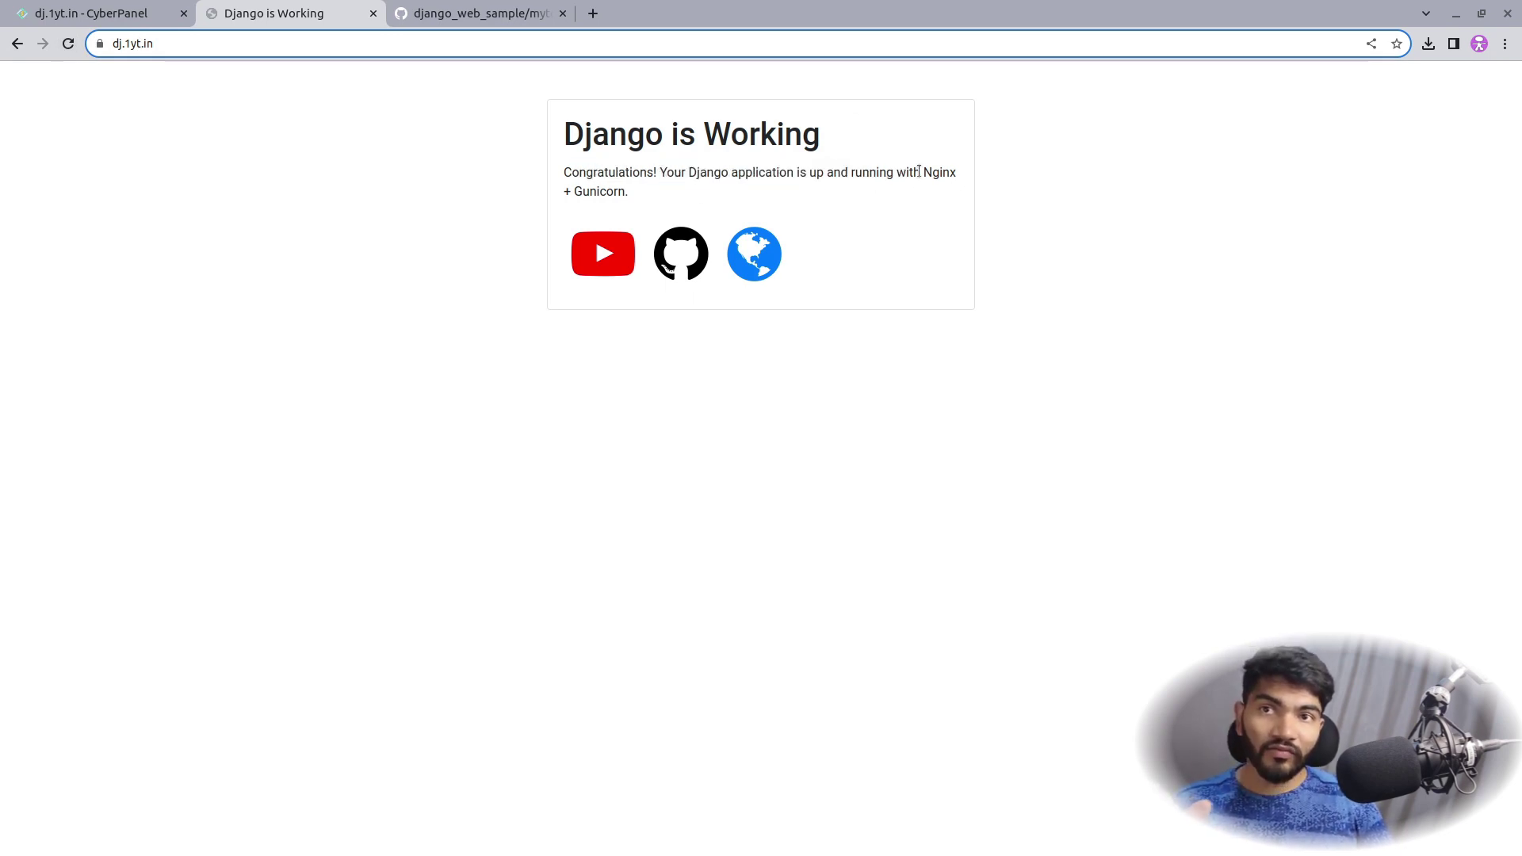